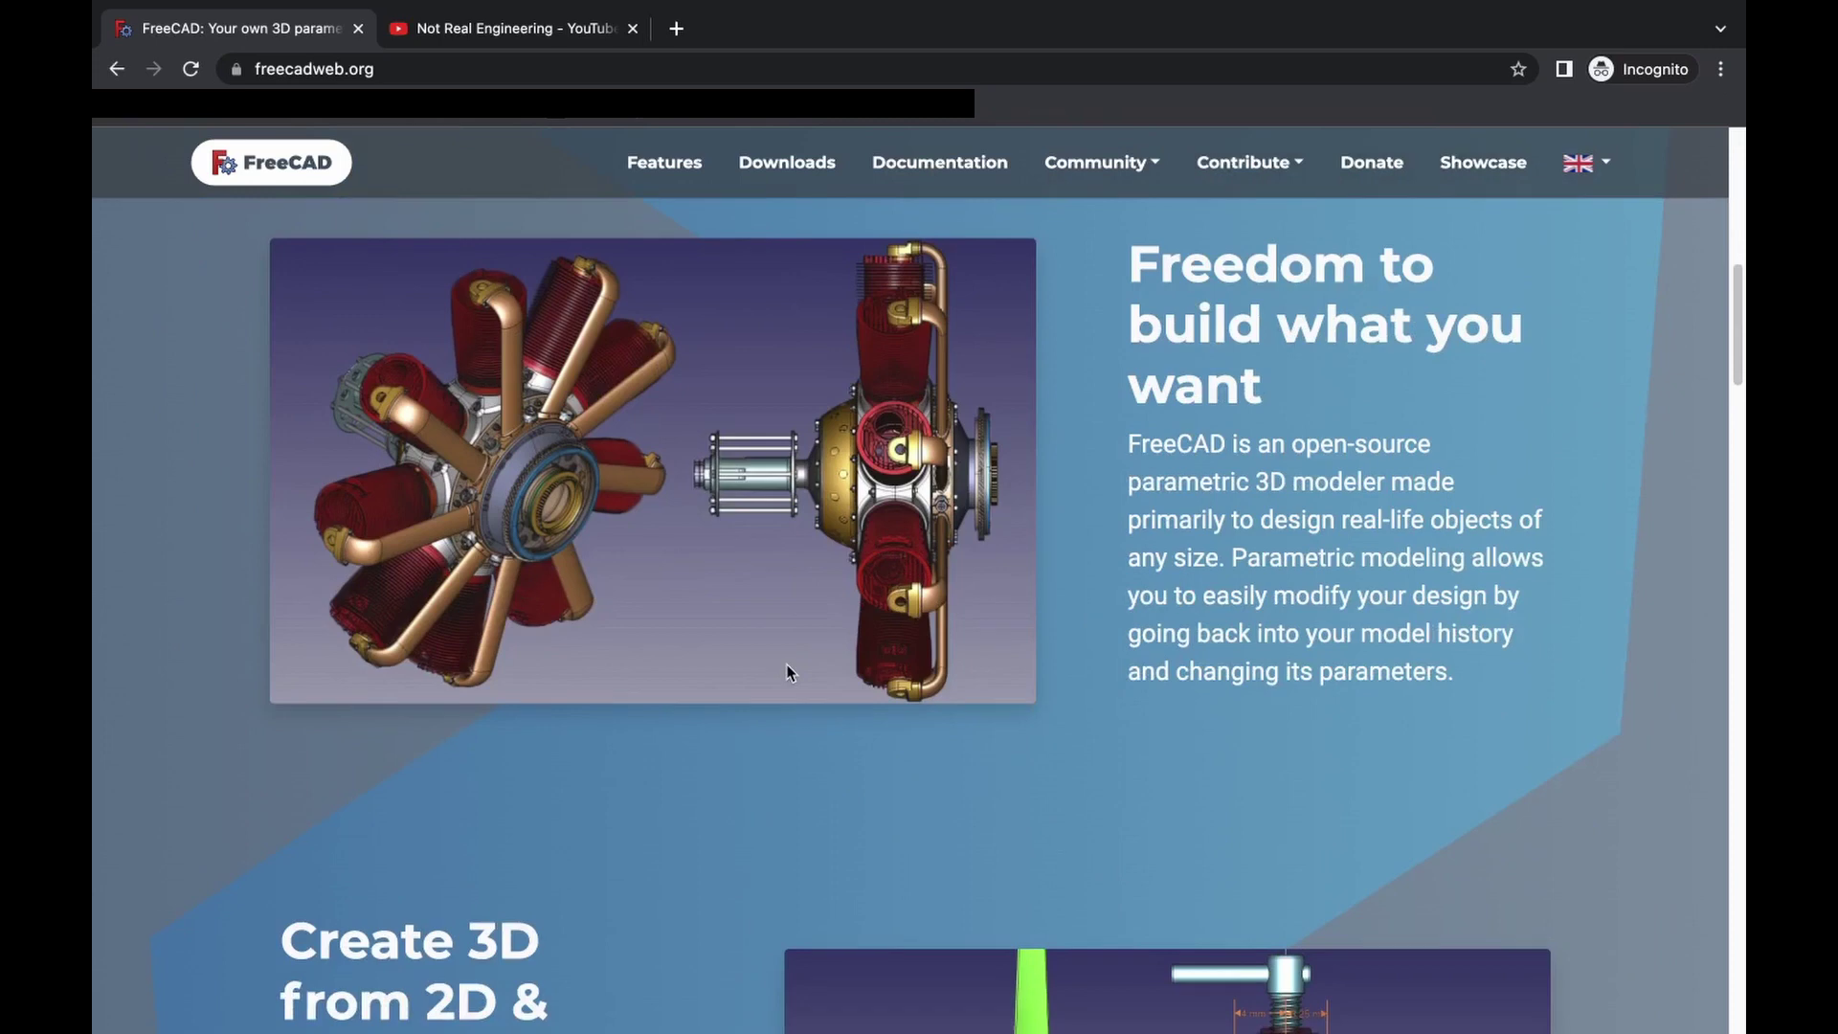
Go to the Downloads page on freecadweb.org and scroll to the Windows, Mac and Linux installers.
scroll(776, 574, up, 3)
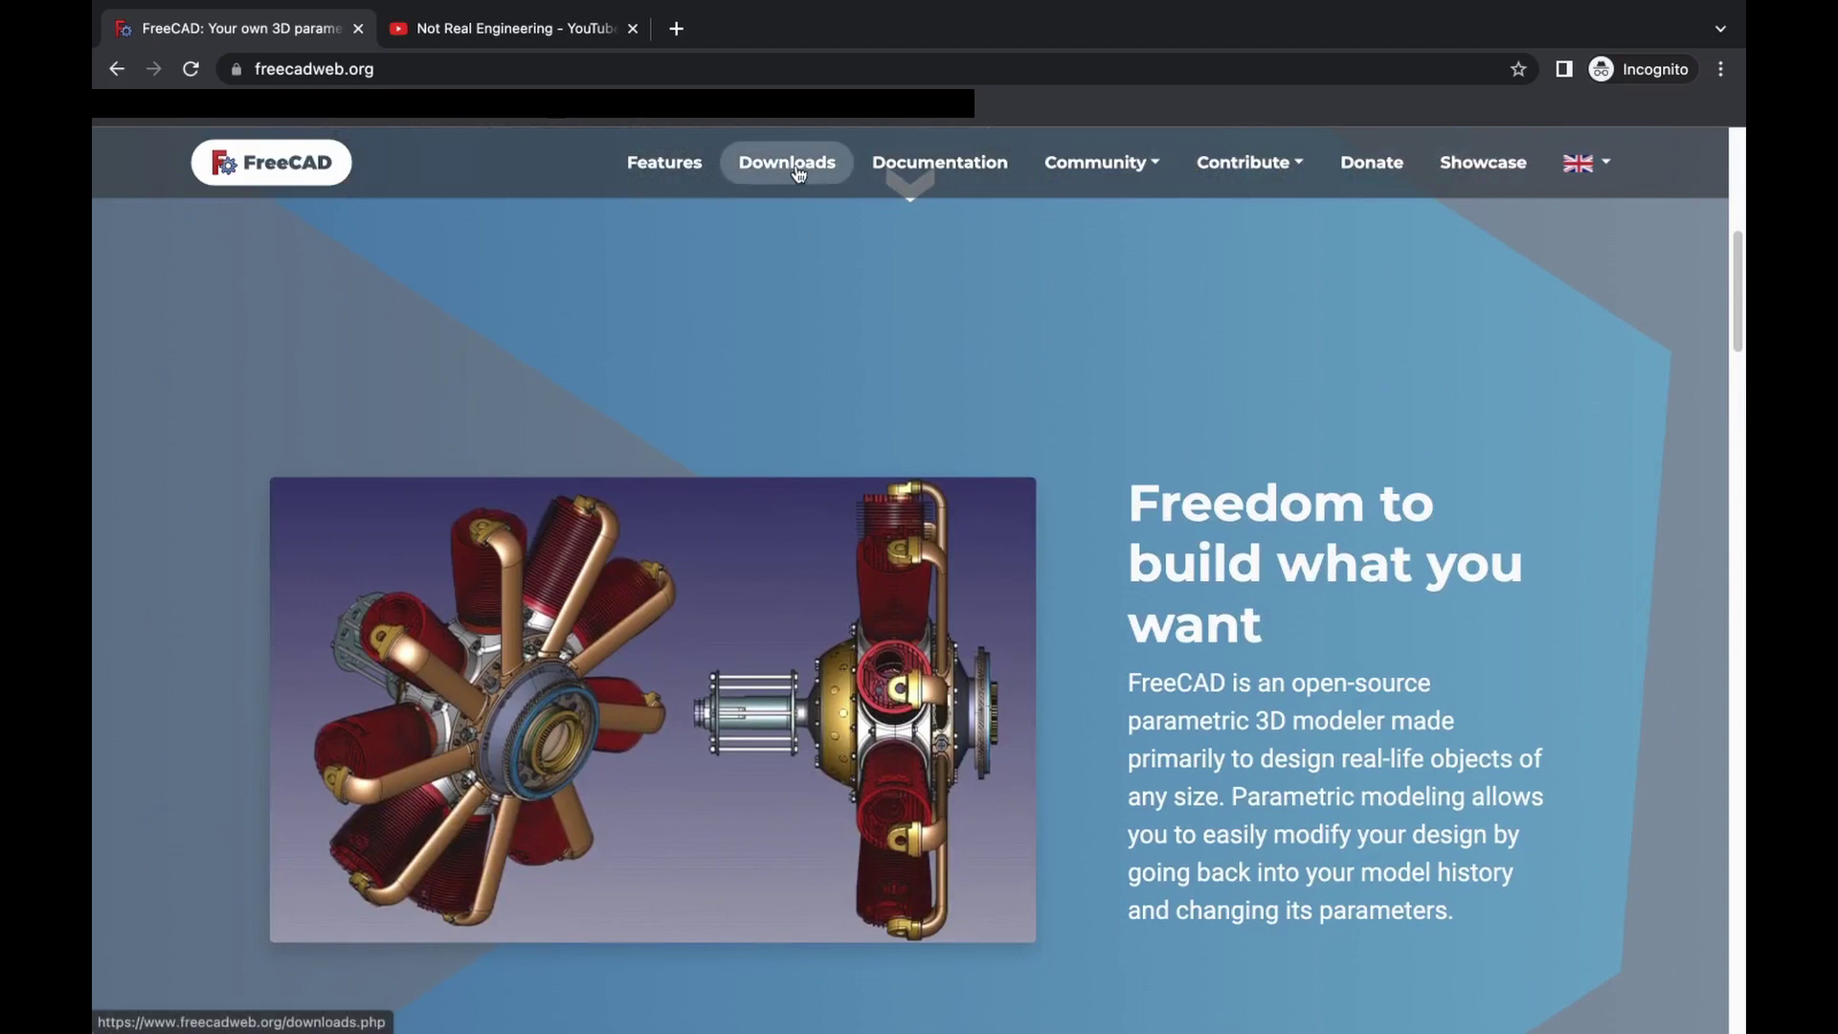
click(809, 173)
scroll(990, 613, down, 2)
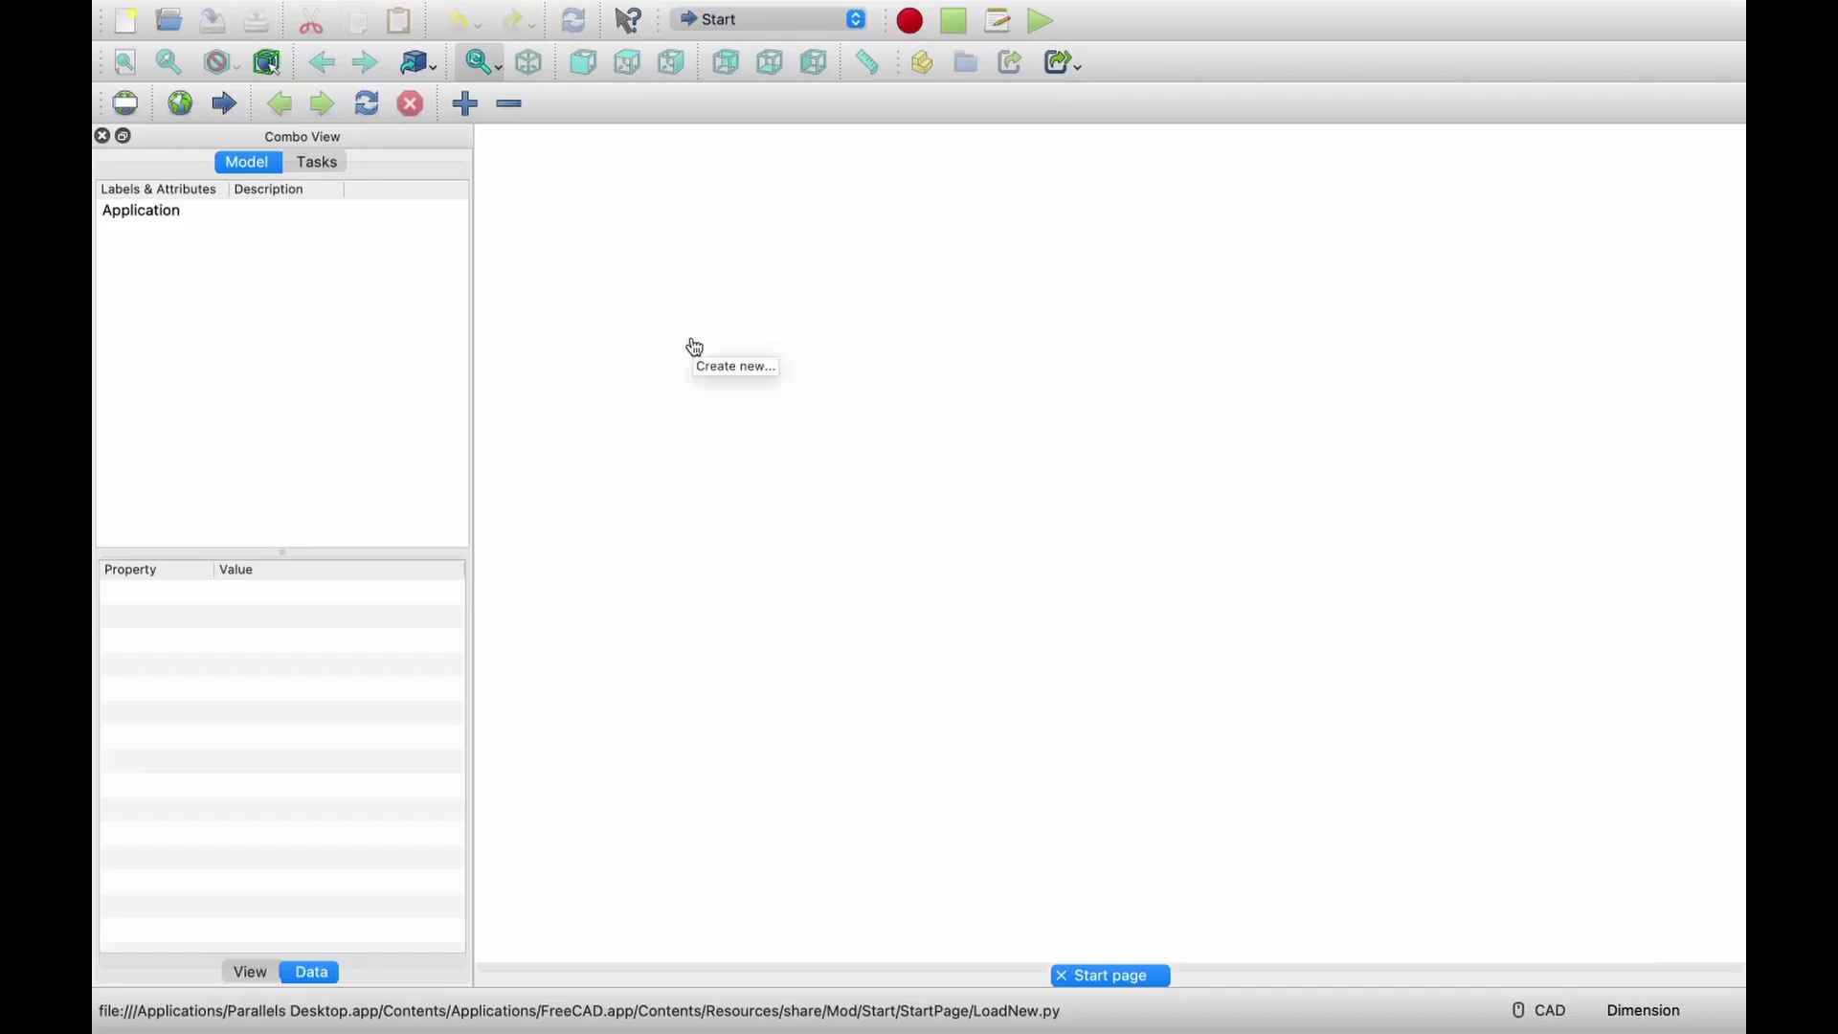
Switch workbenches to Part, then Glider, and finally settle on Part Design.
click(856, 19)
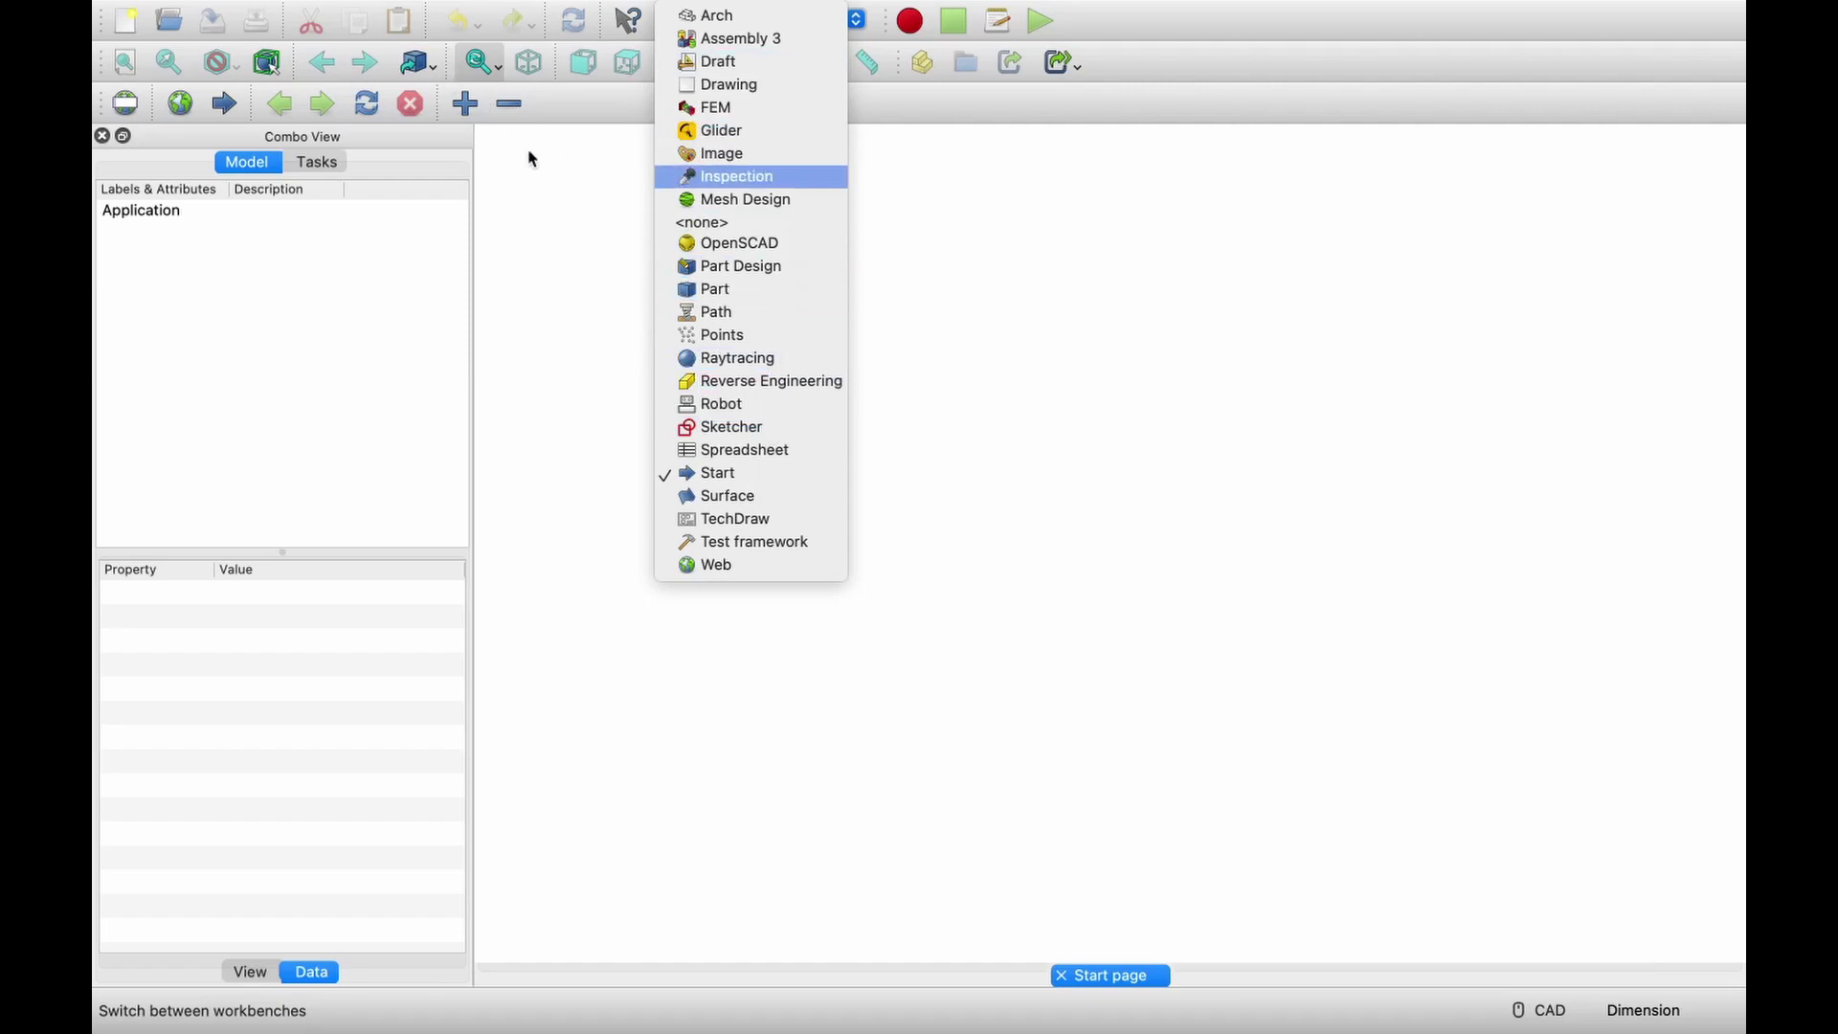
click(761, 299)
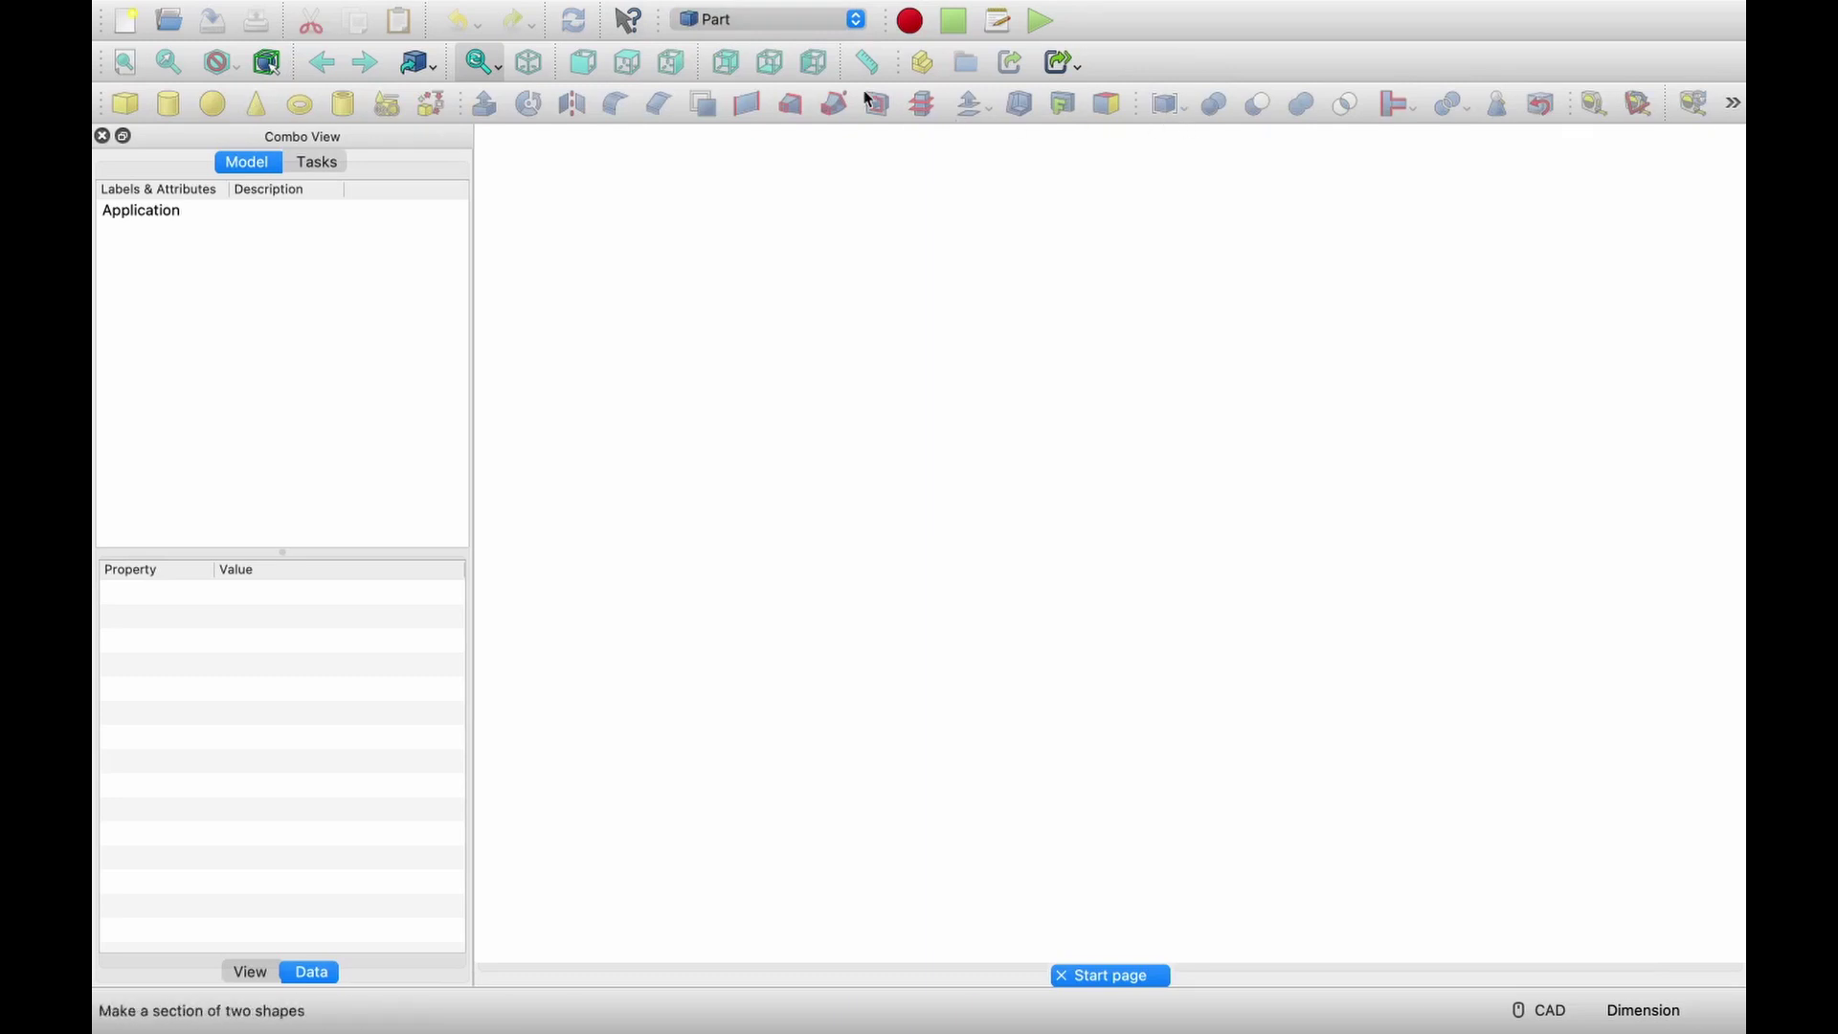
click(855, 19)
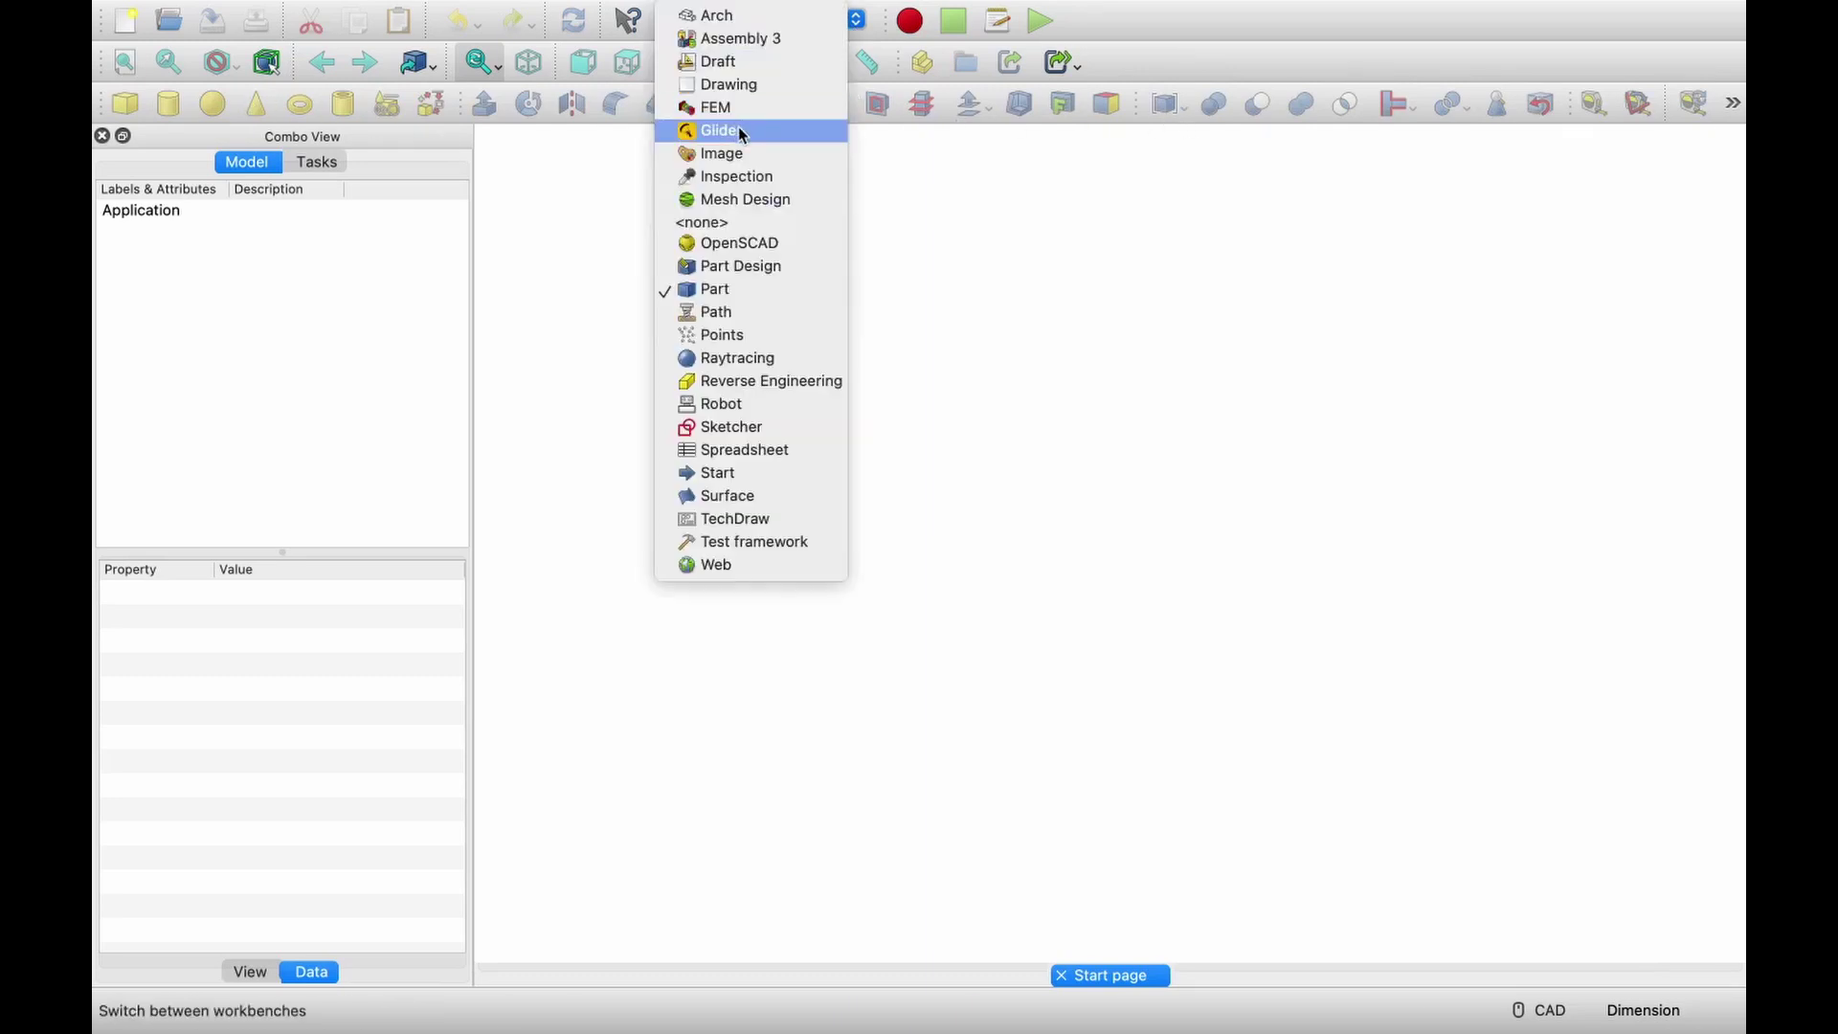
click(738, 133)
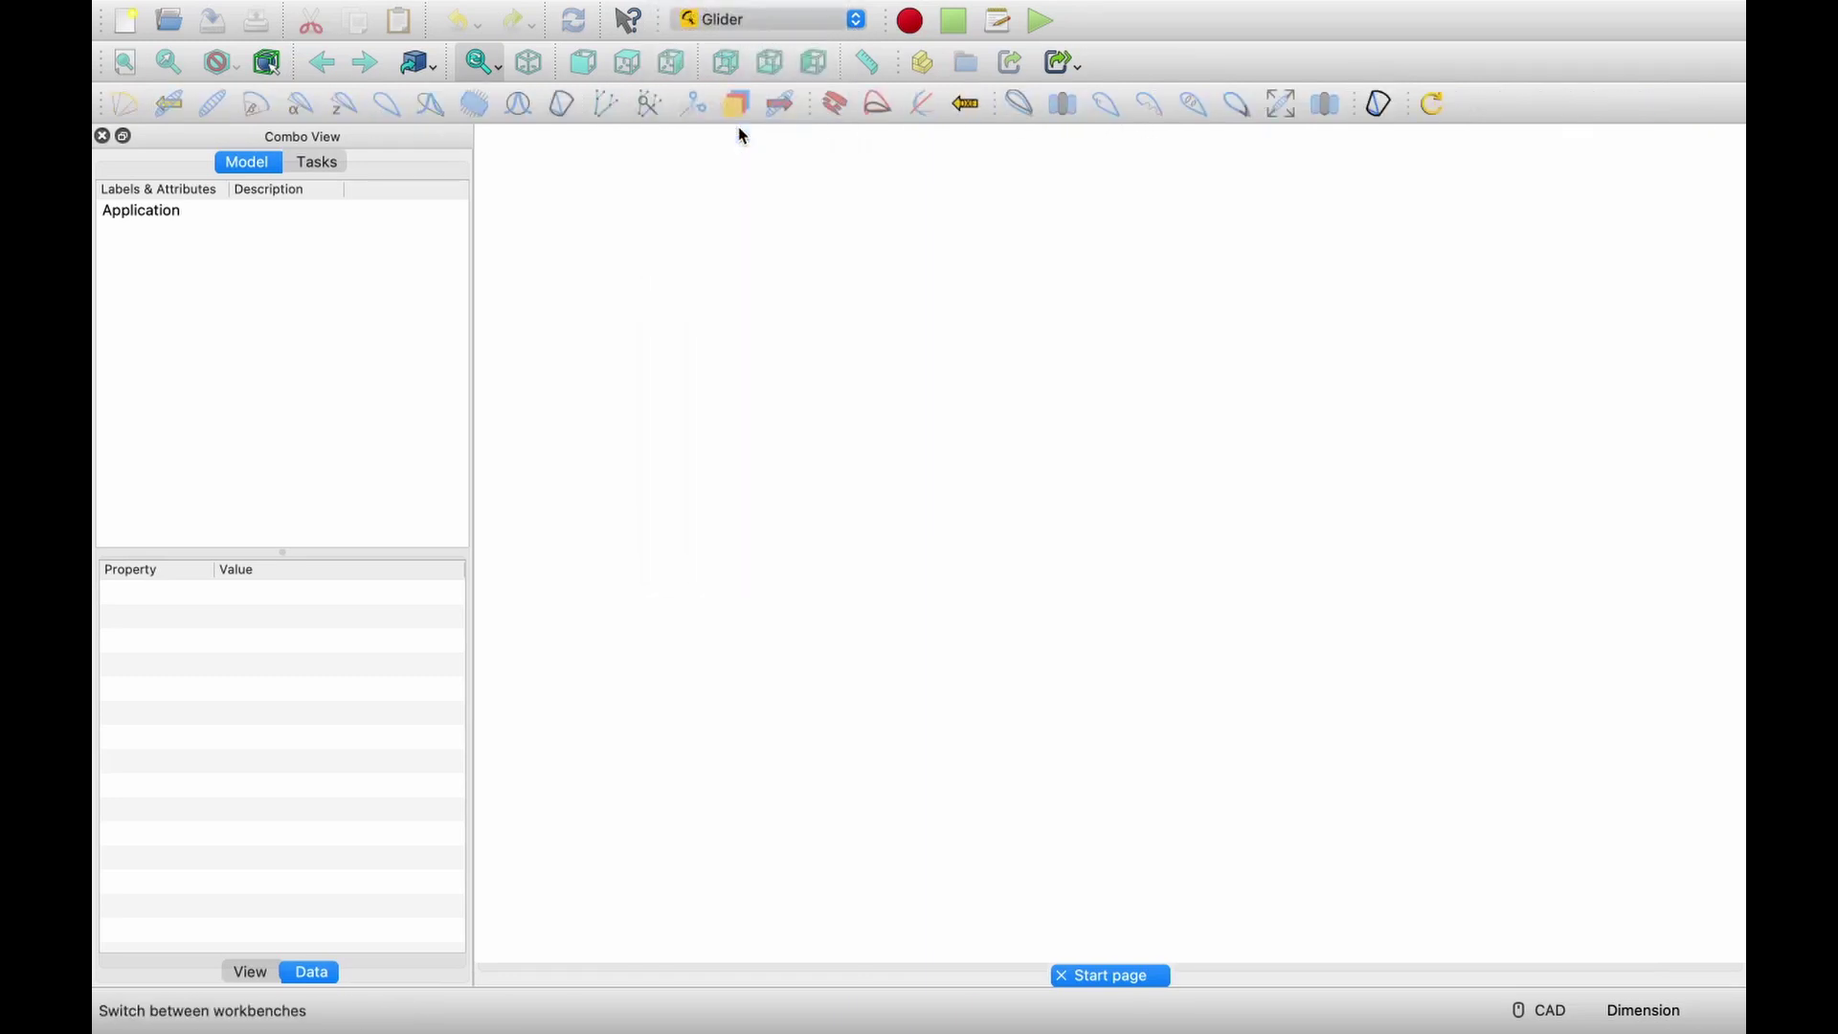
click(857, 20)
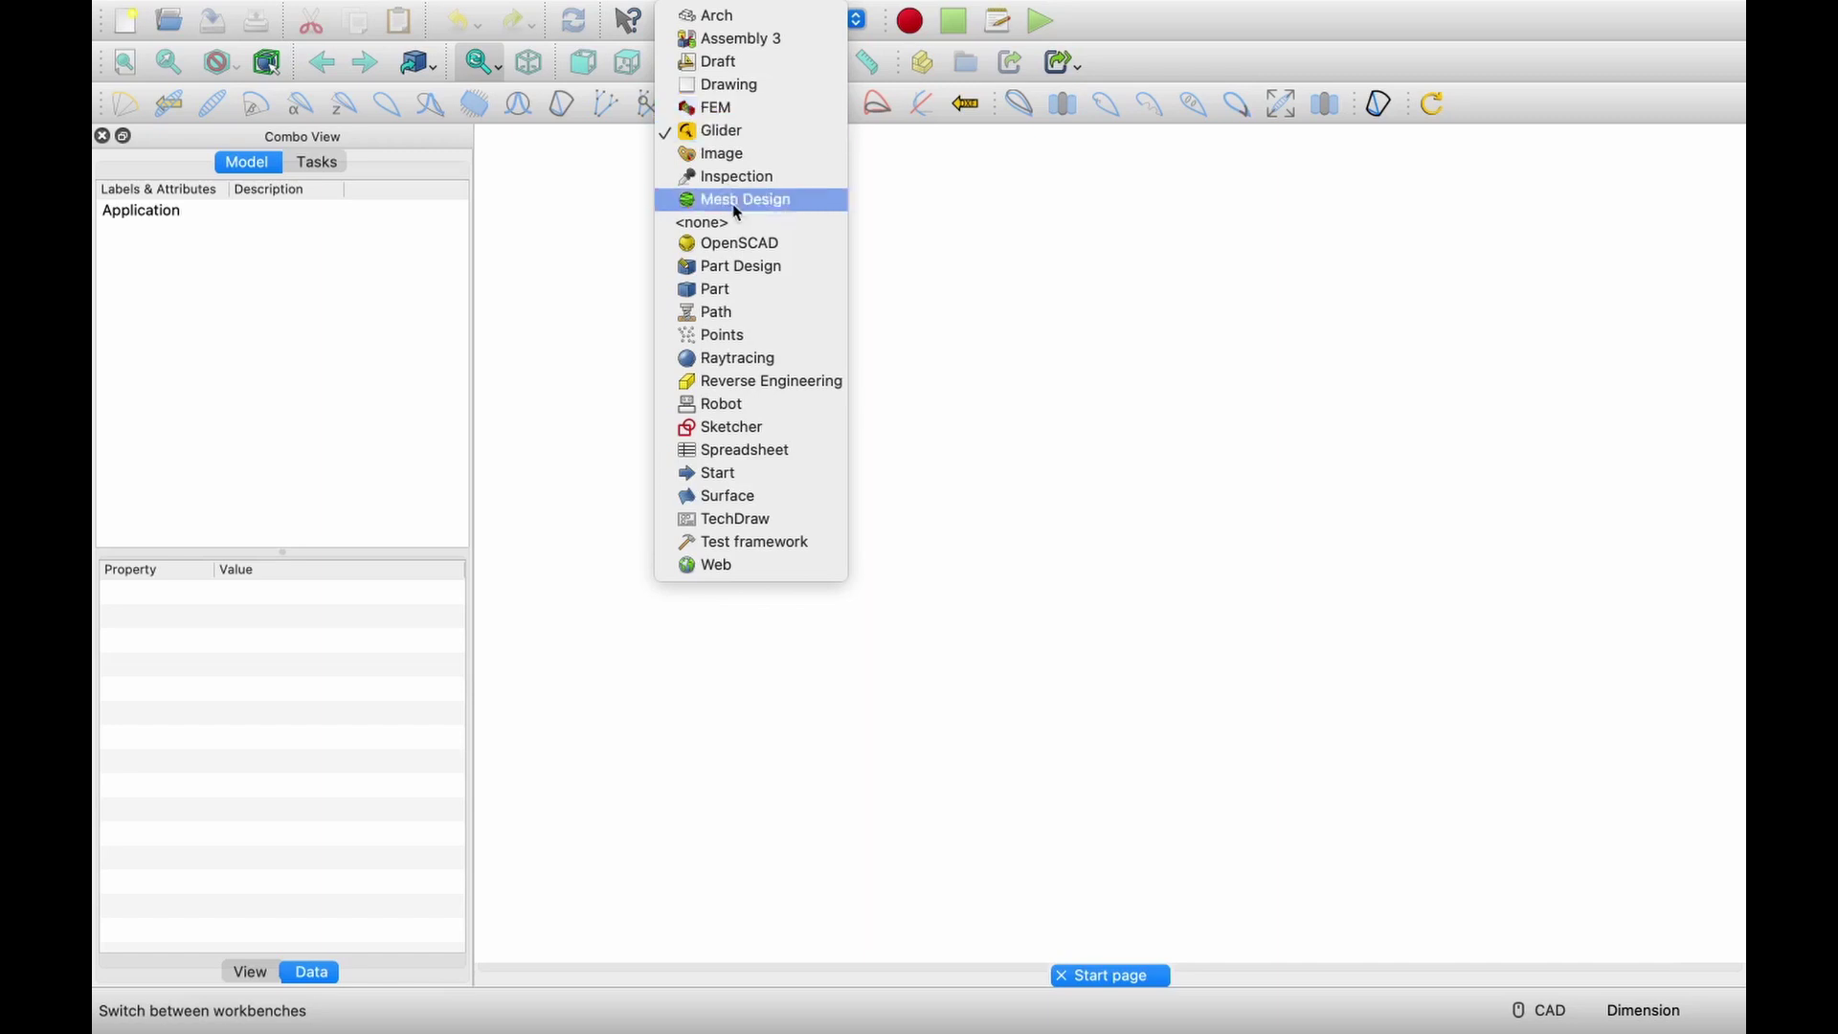
click(740, 267)
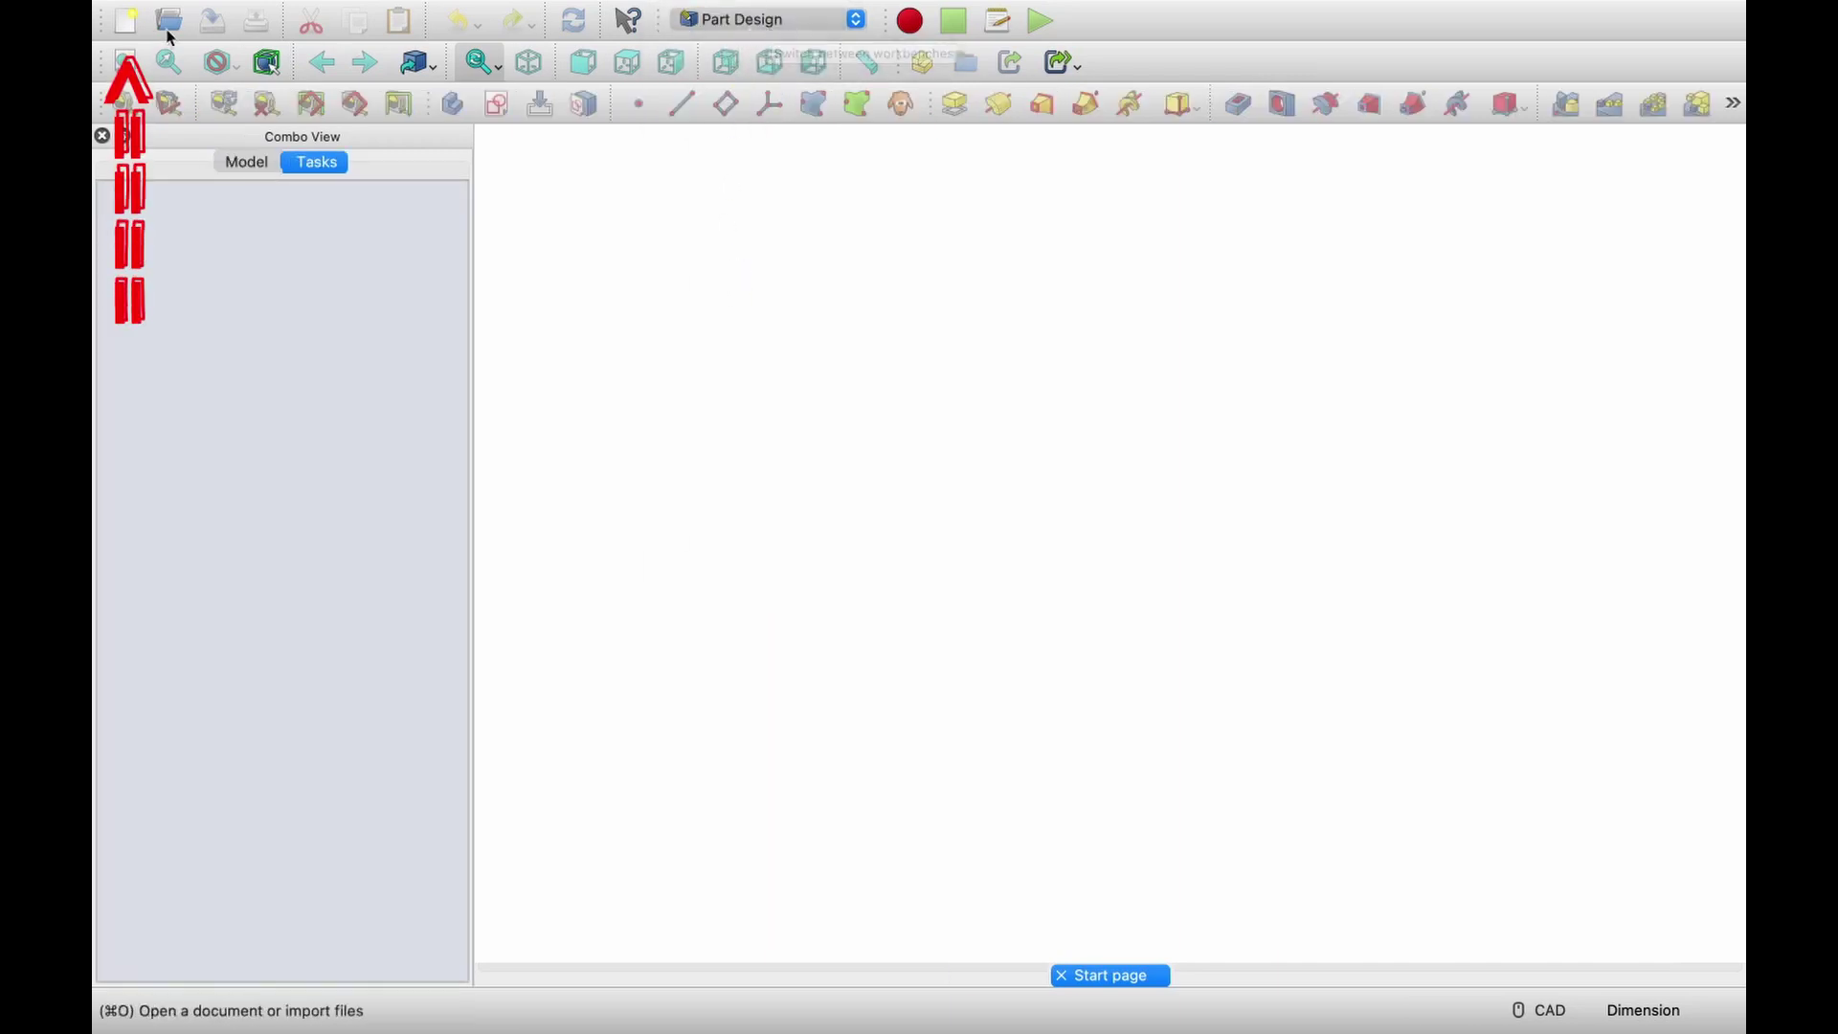
Create a new empty document 'Unnamed' and toggle between the Model and Tasks views.
click(126, 21)
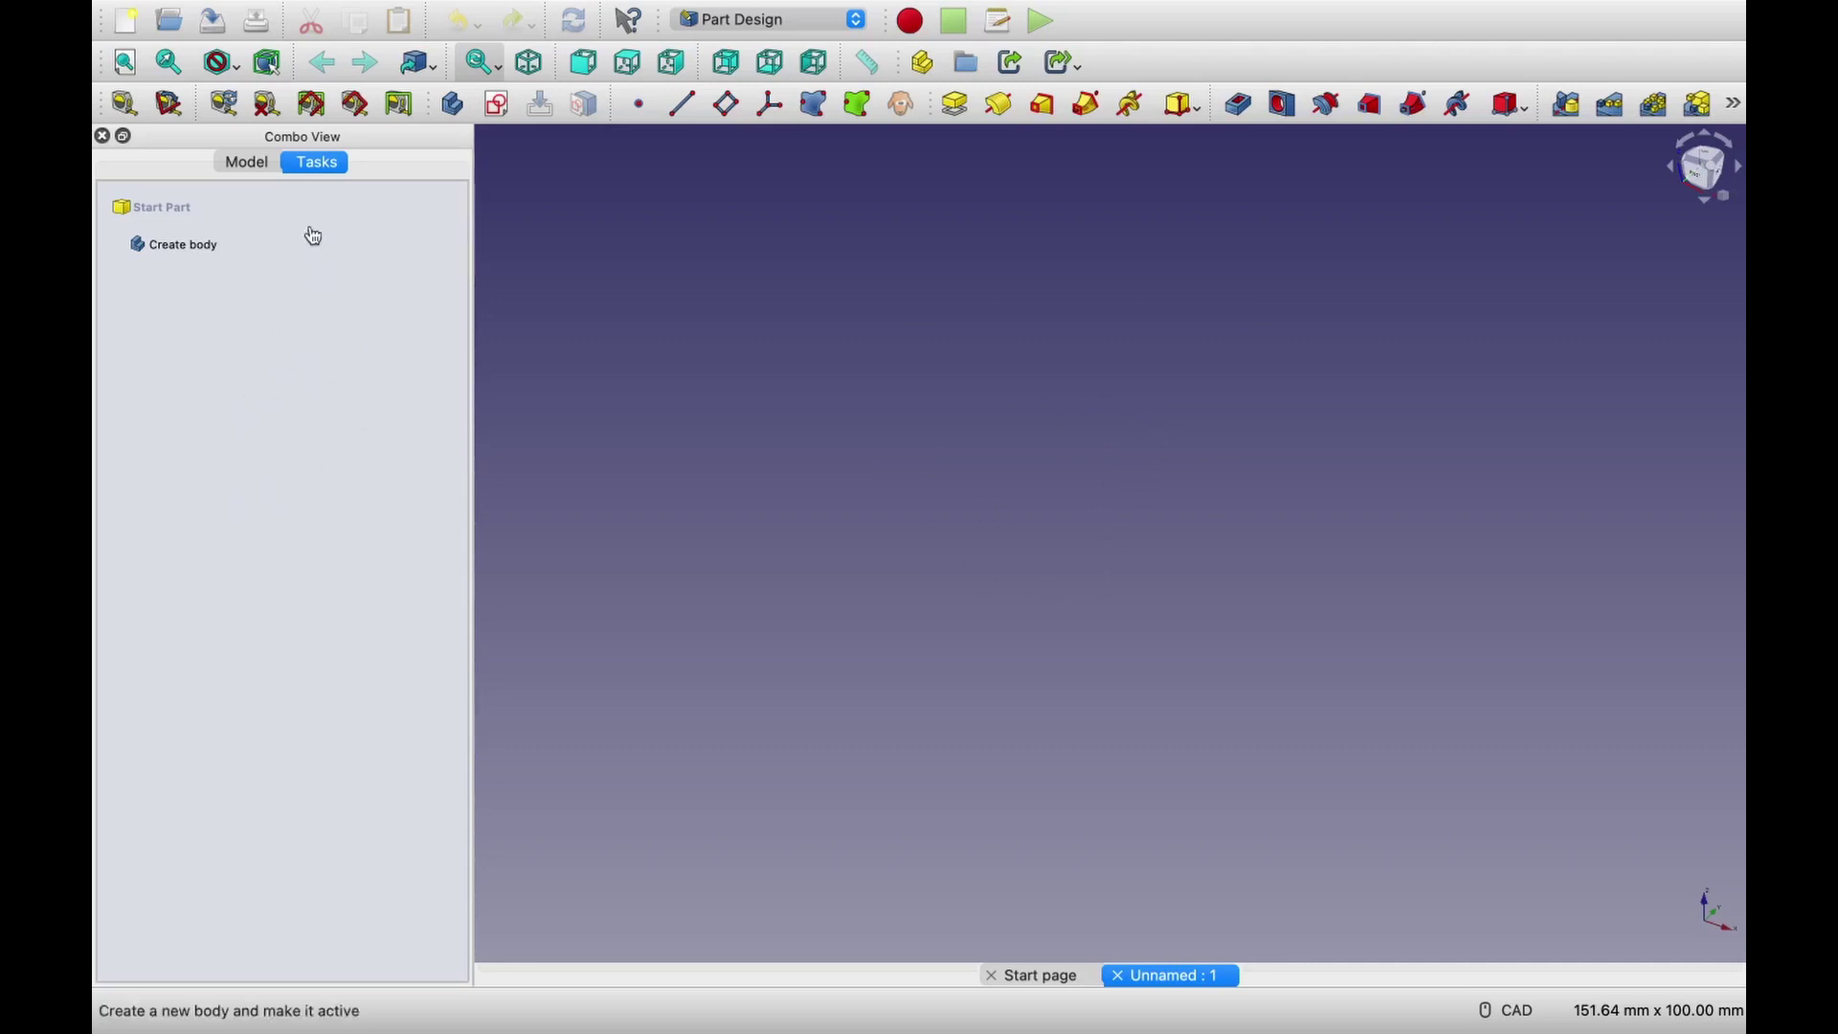
click(256, 165)
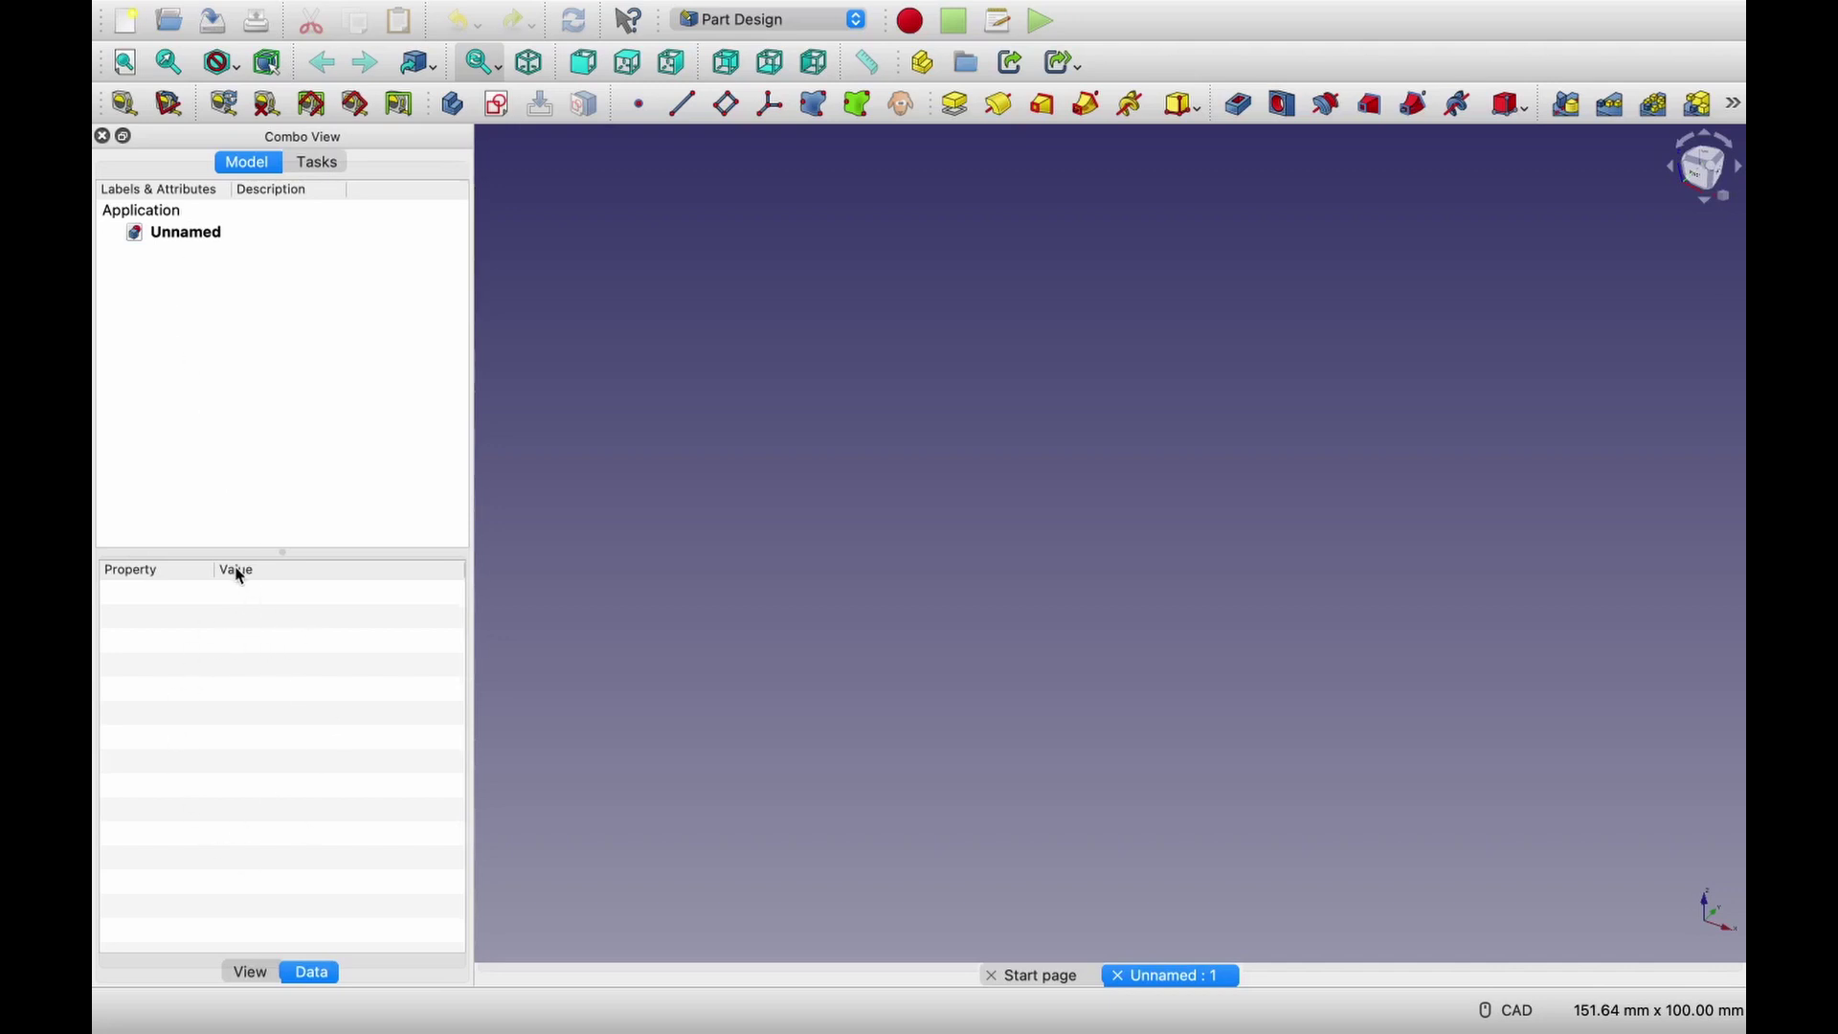
click(328, 168)
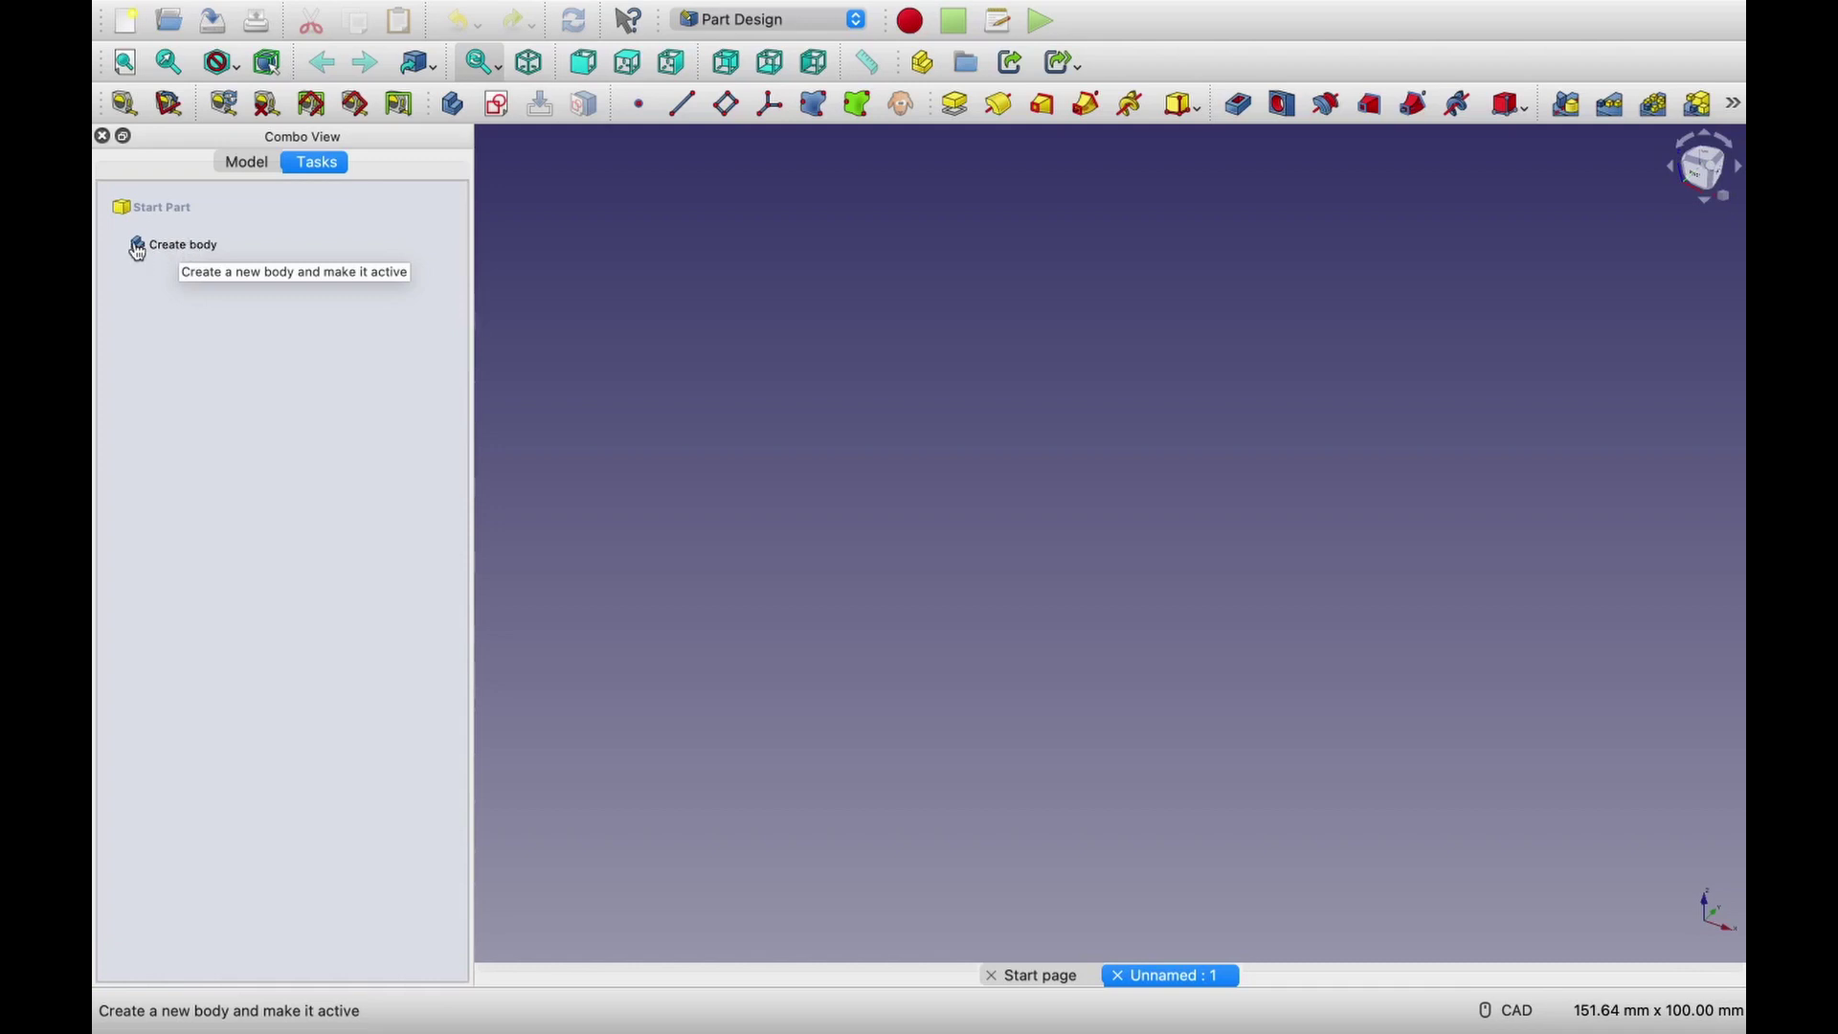
Create a body and start a new sketch attached to XY_Plane.
click(453, 106)
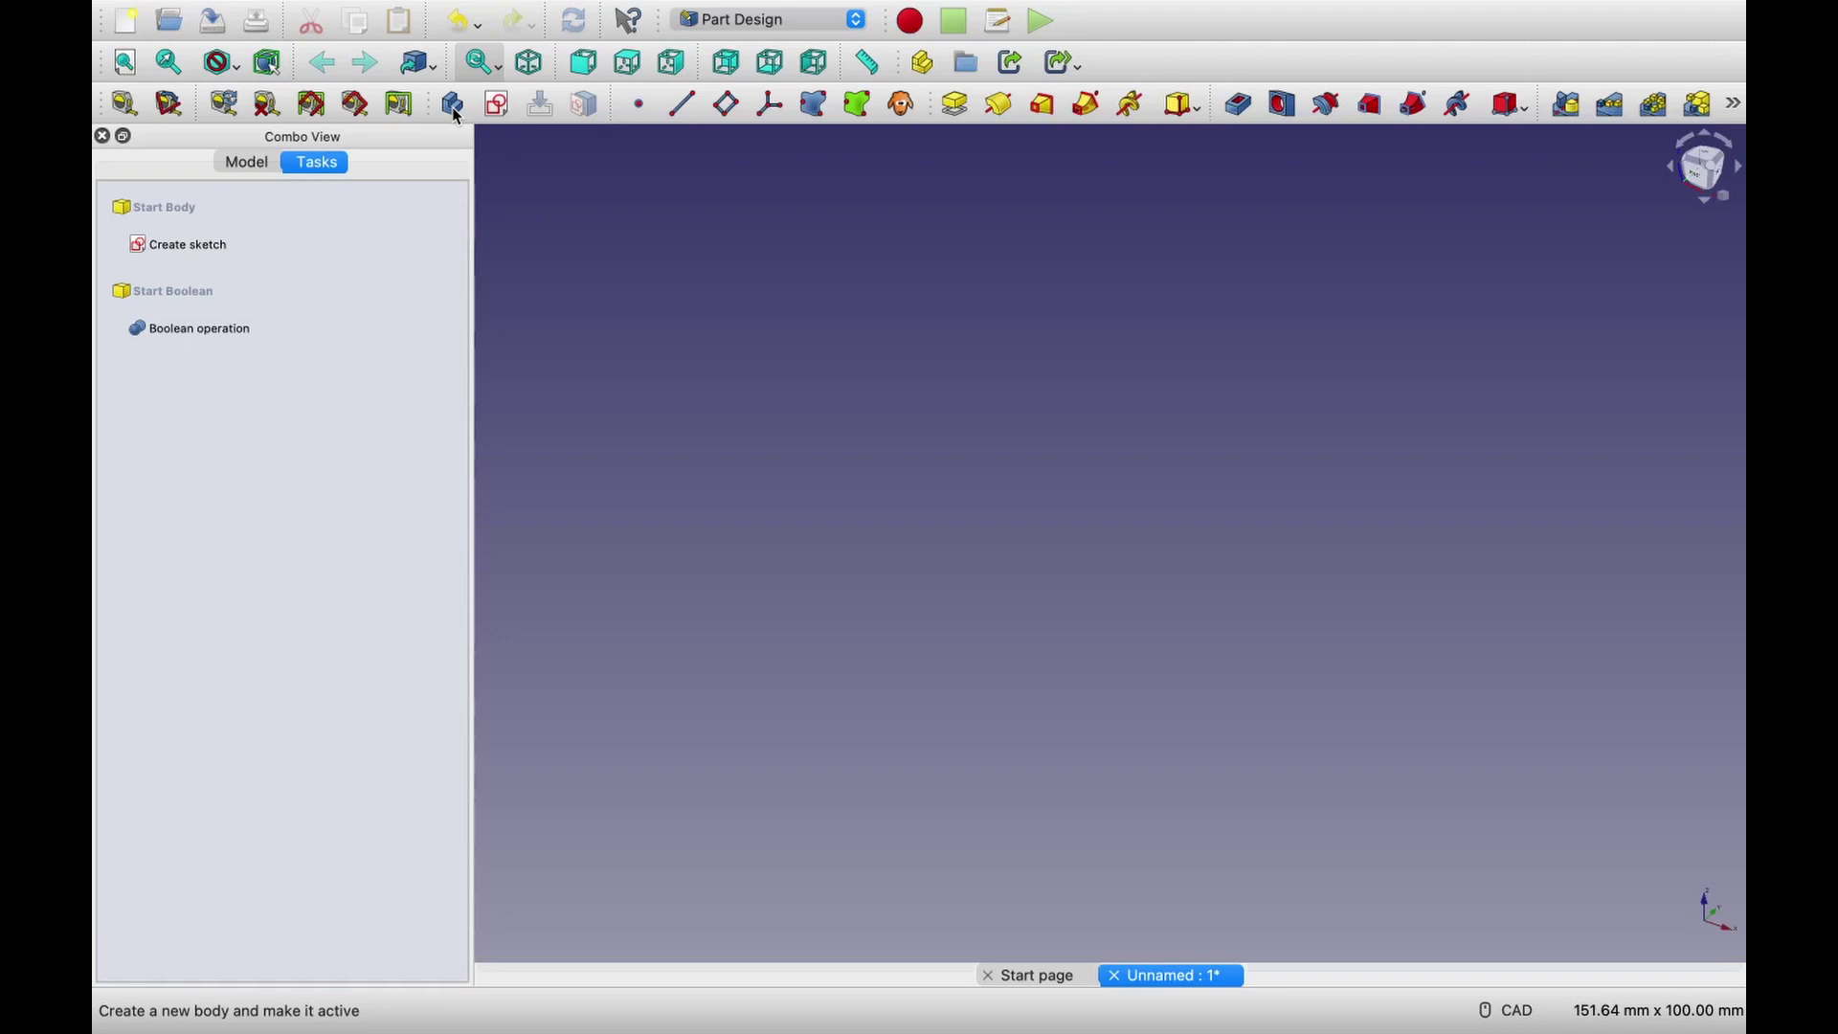
click(172, 246)
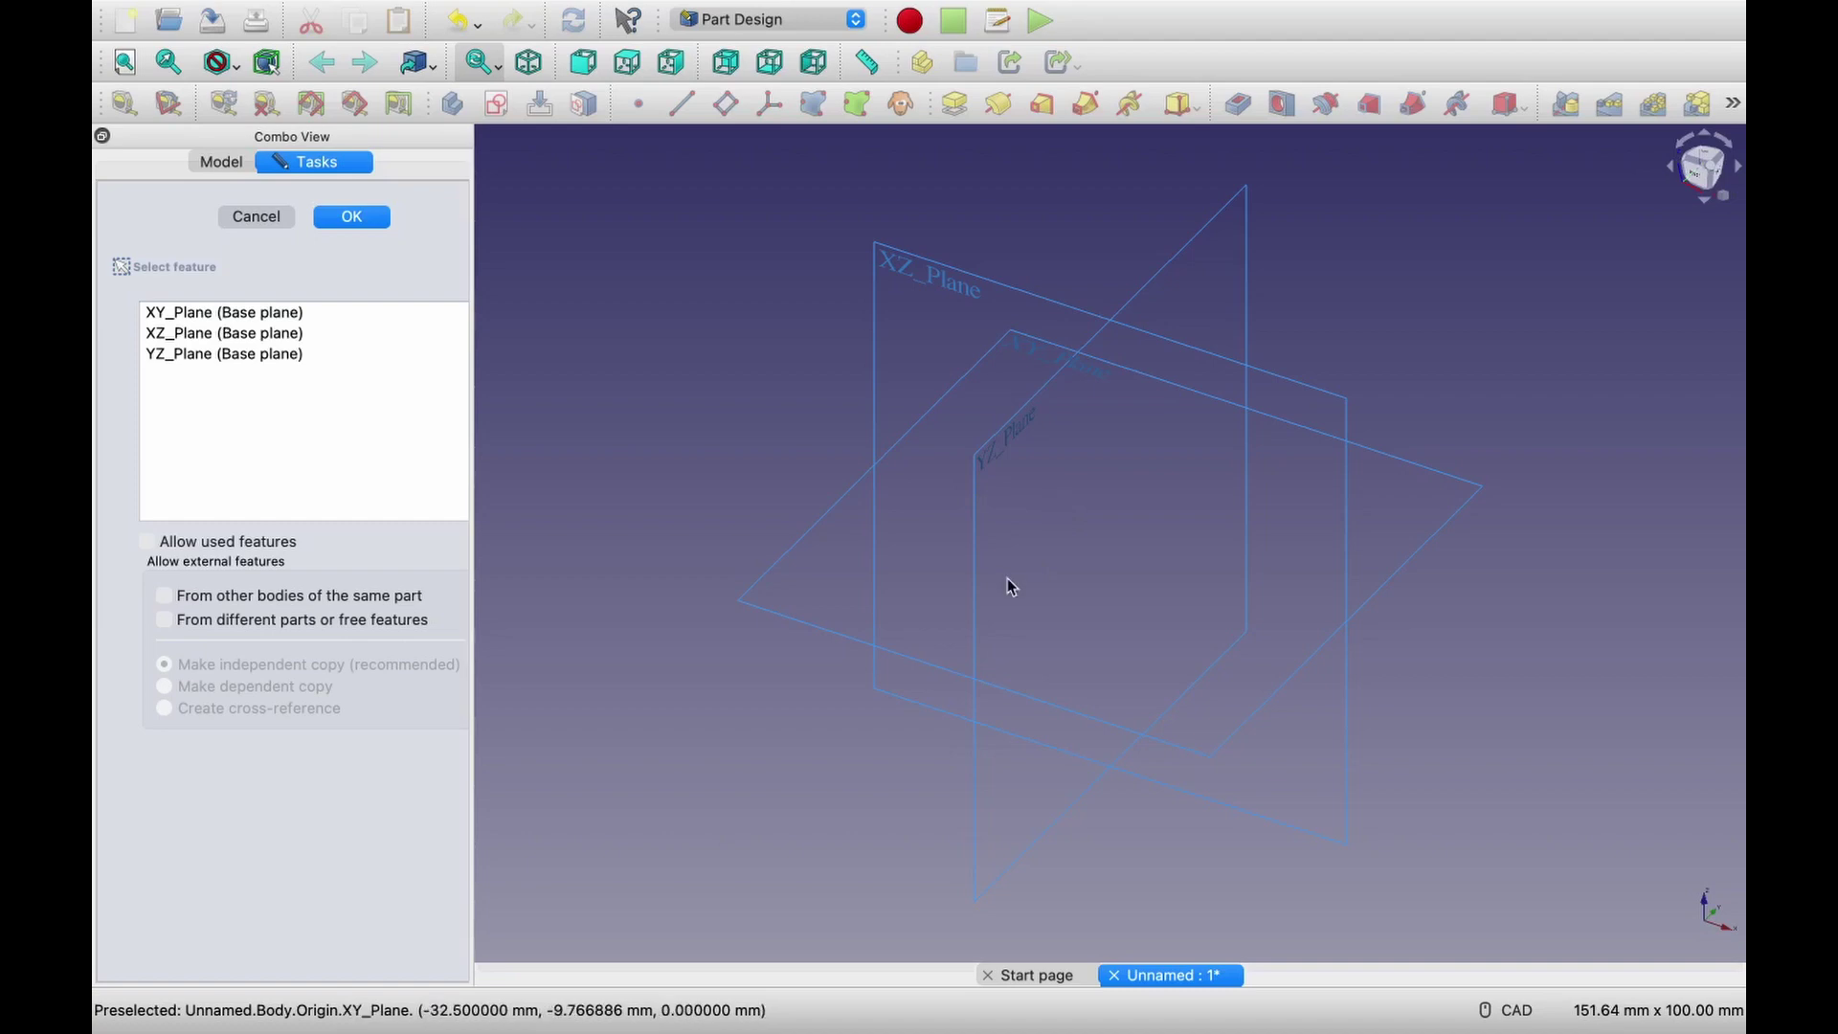
click(172, 322)
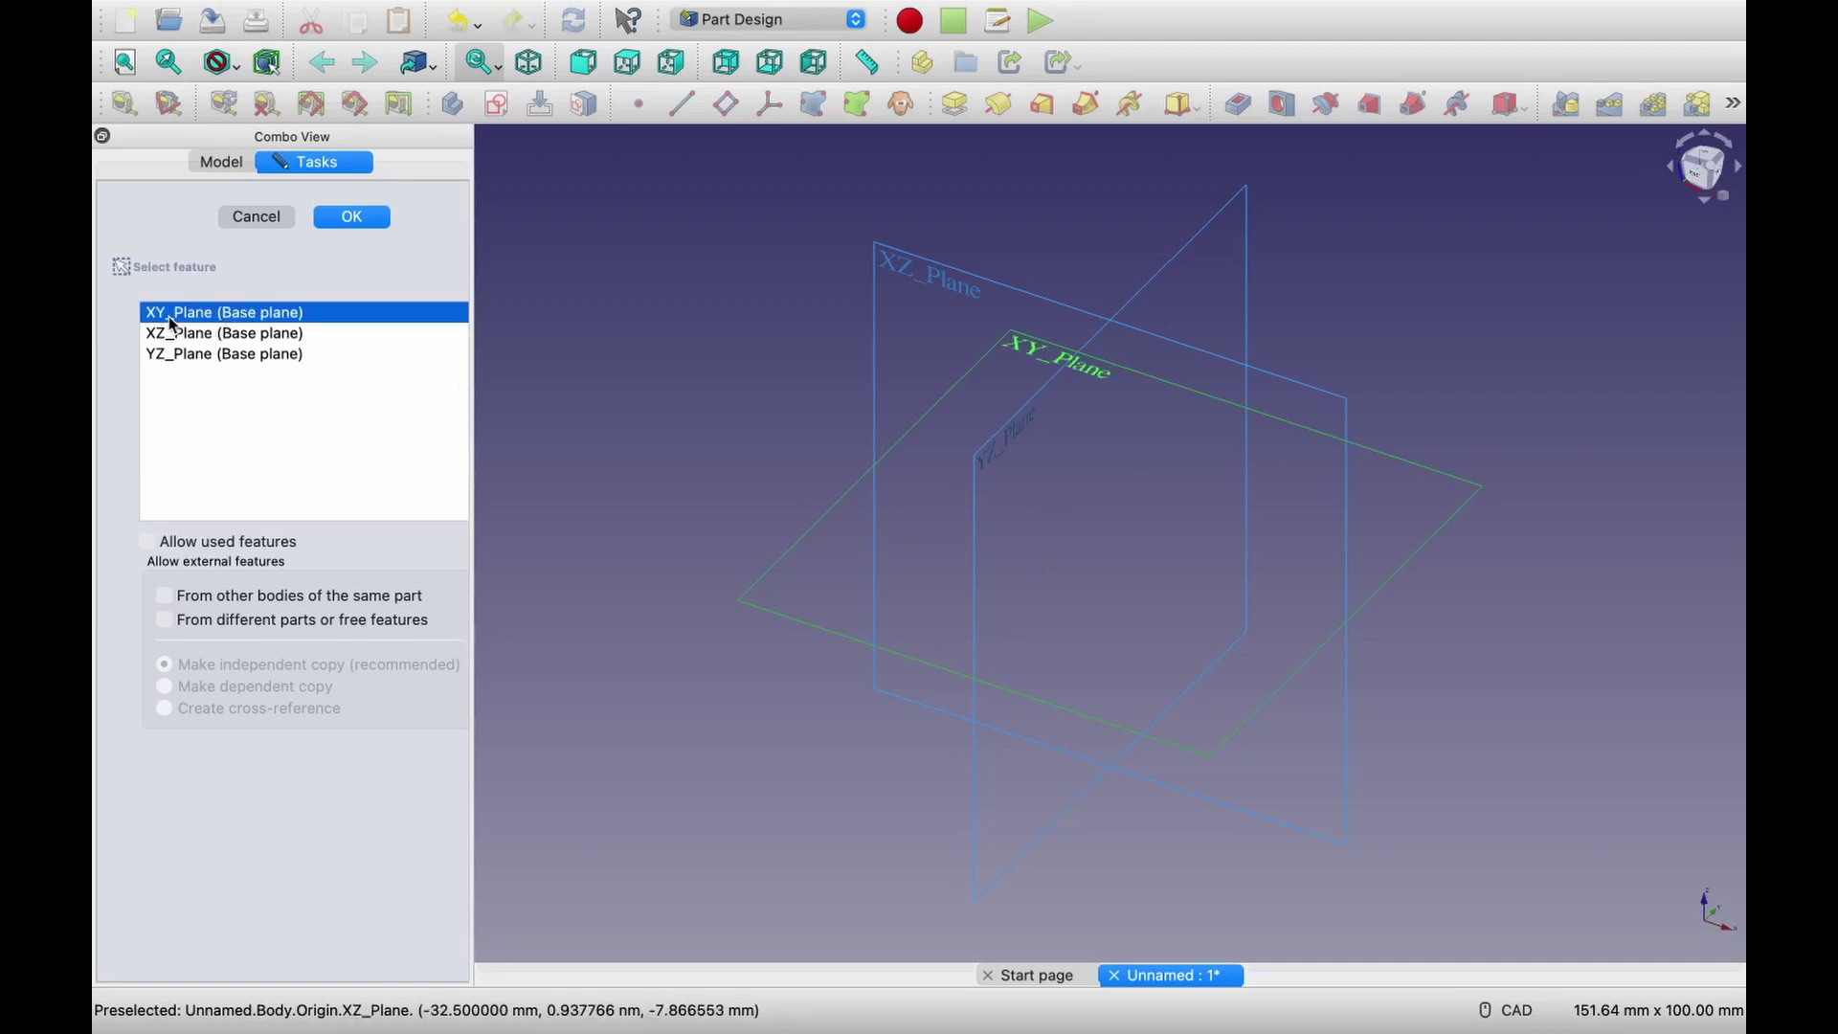
click(374, 223)
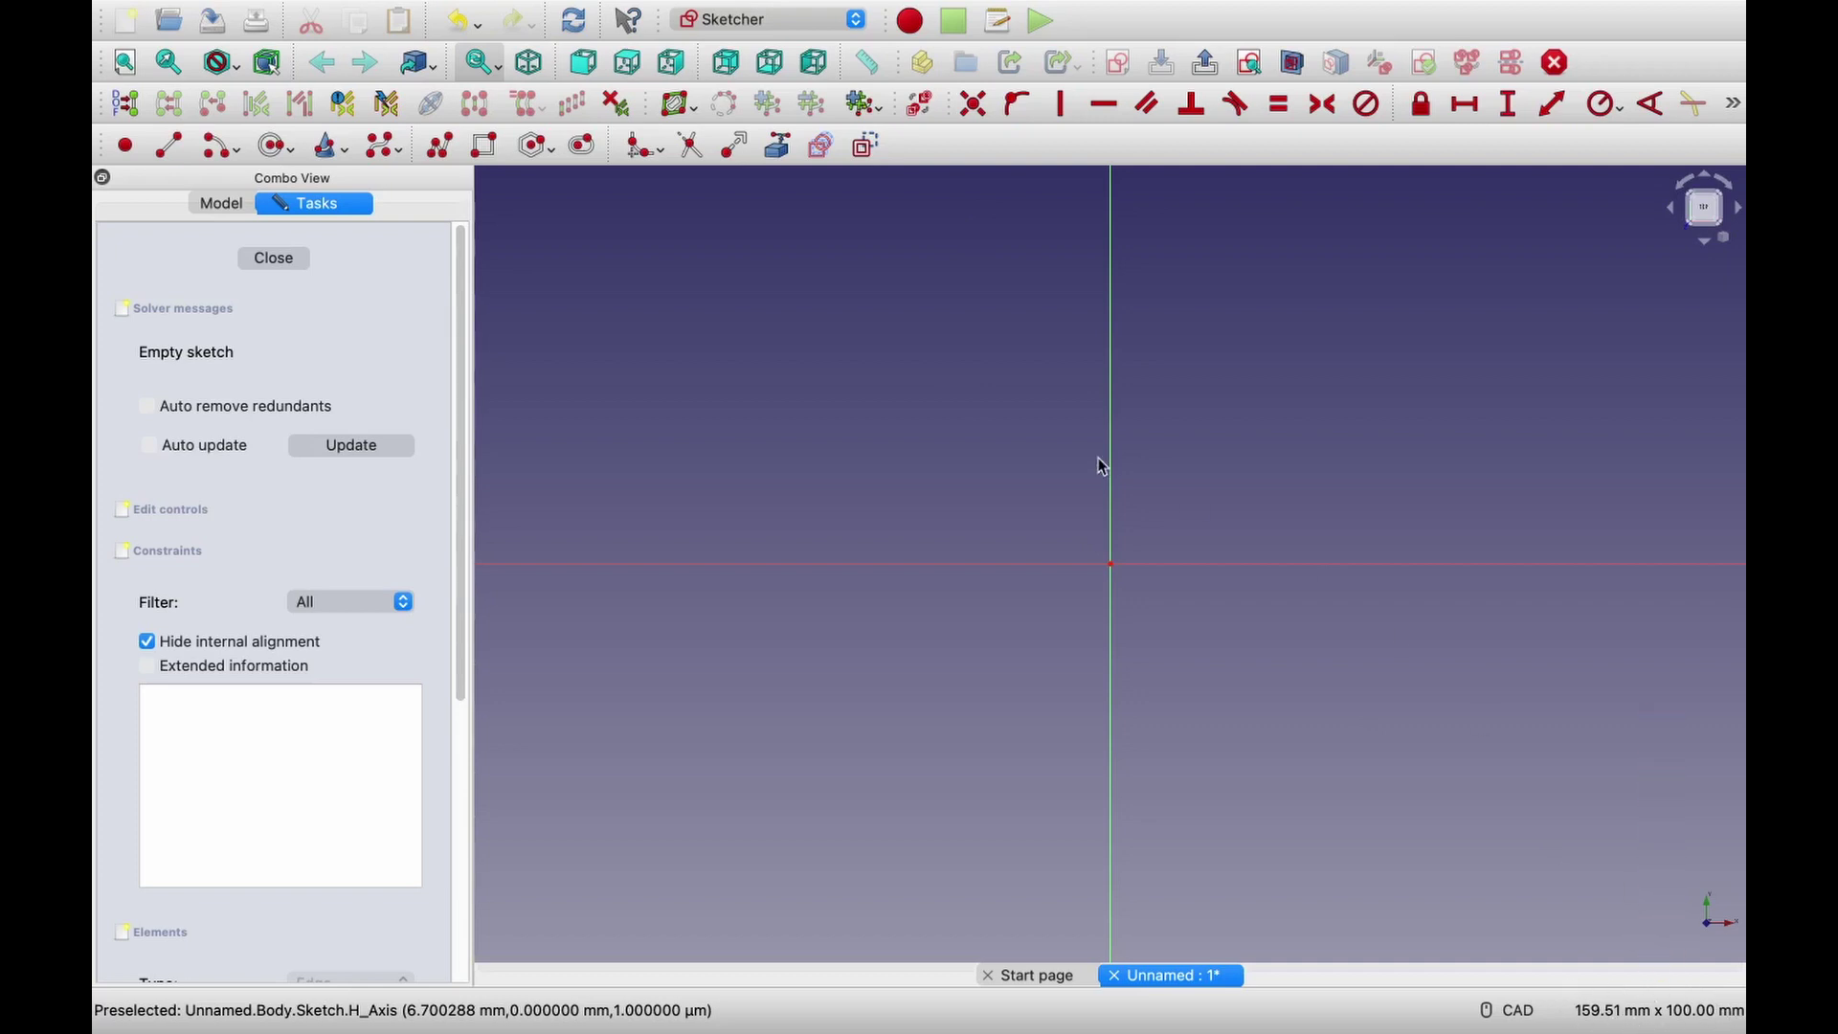
Reveal the FreeCAD menu bar at the top of the screen.
mouse_move(206, 8)
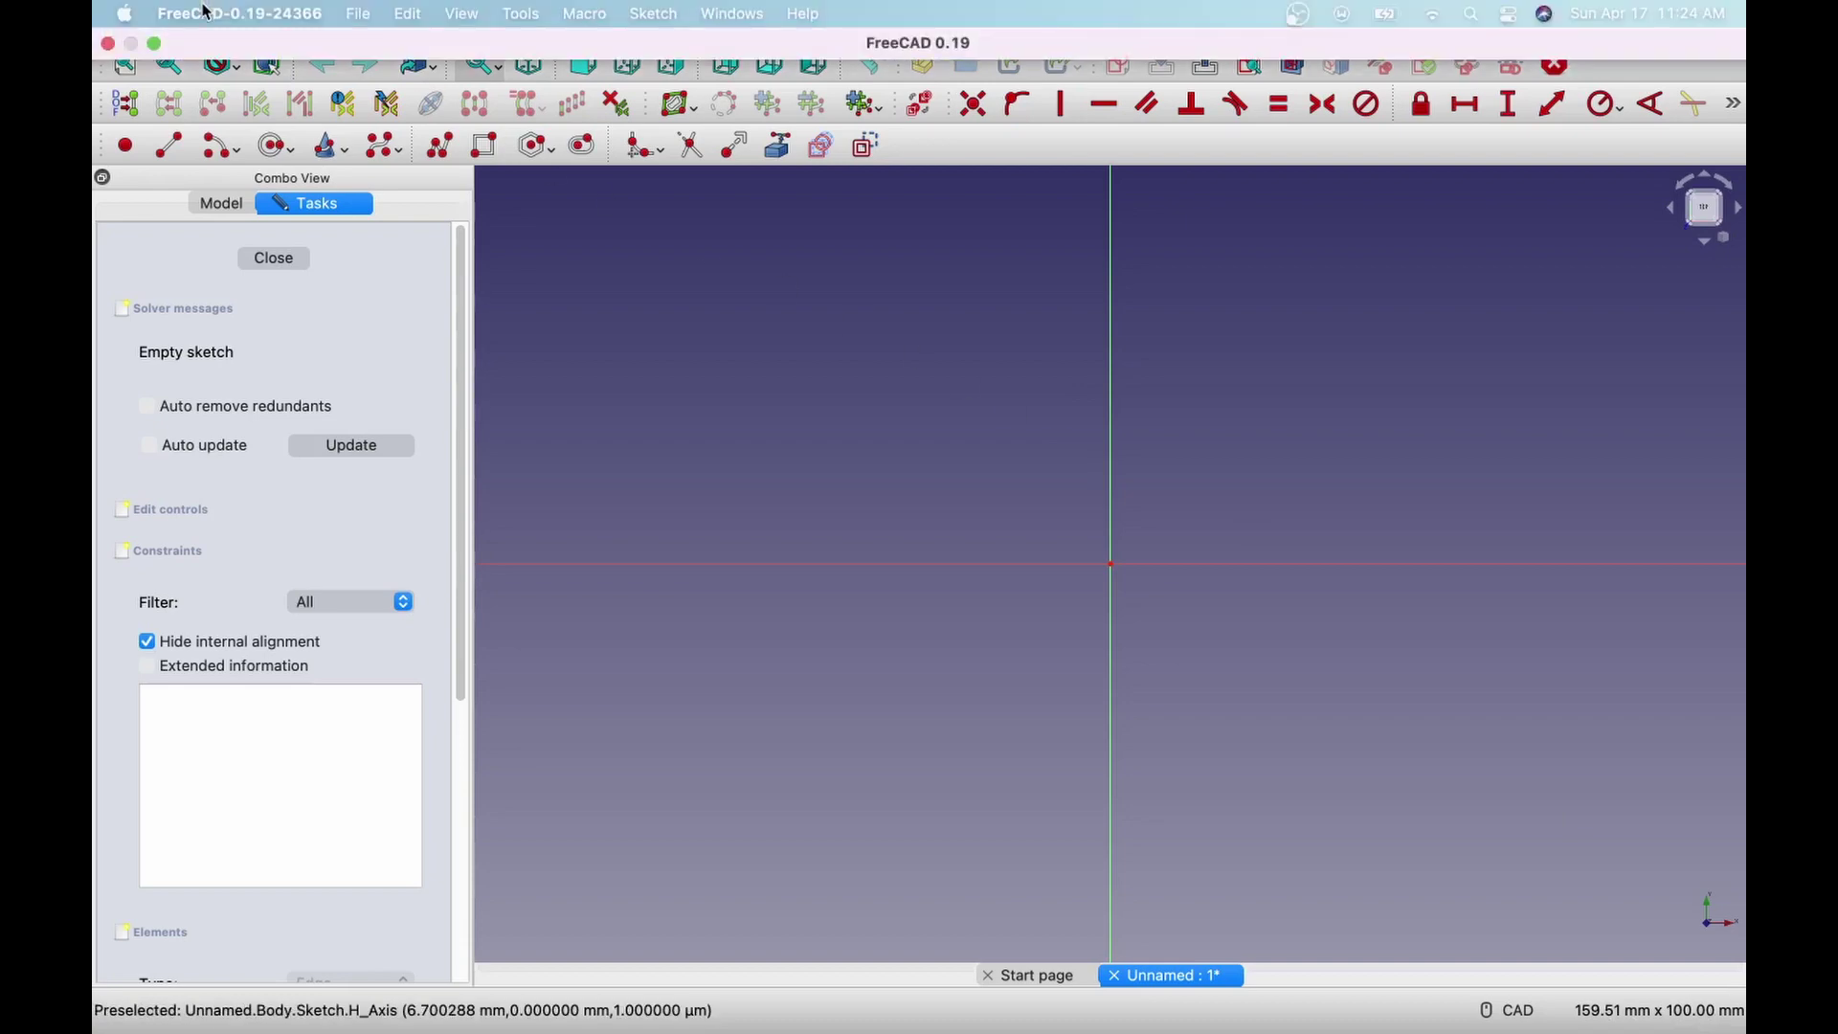
click(257, 14)
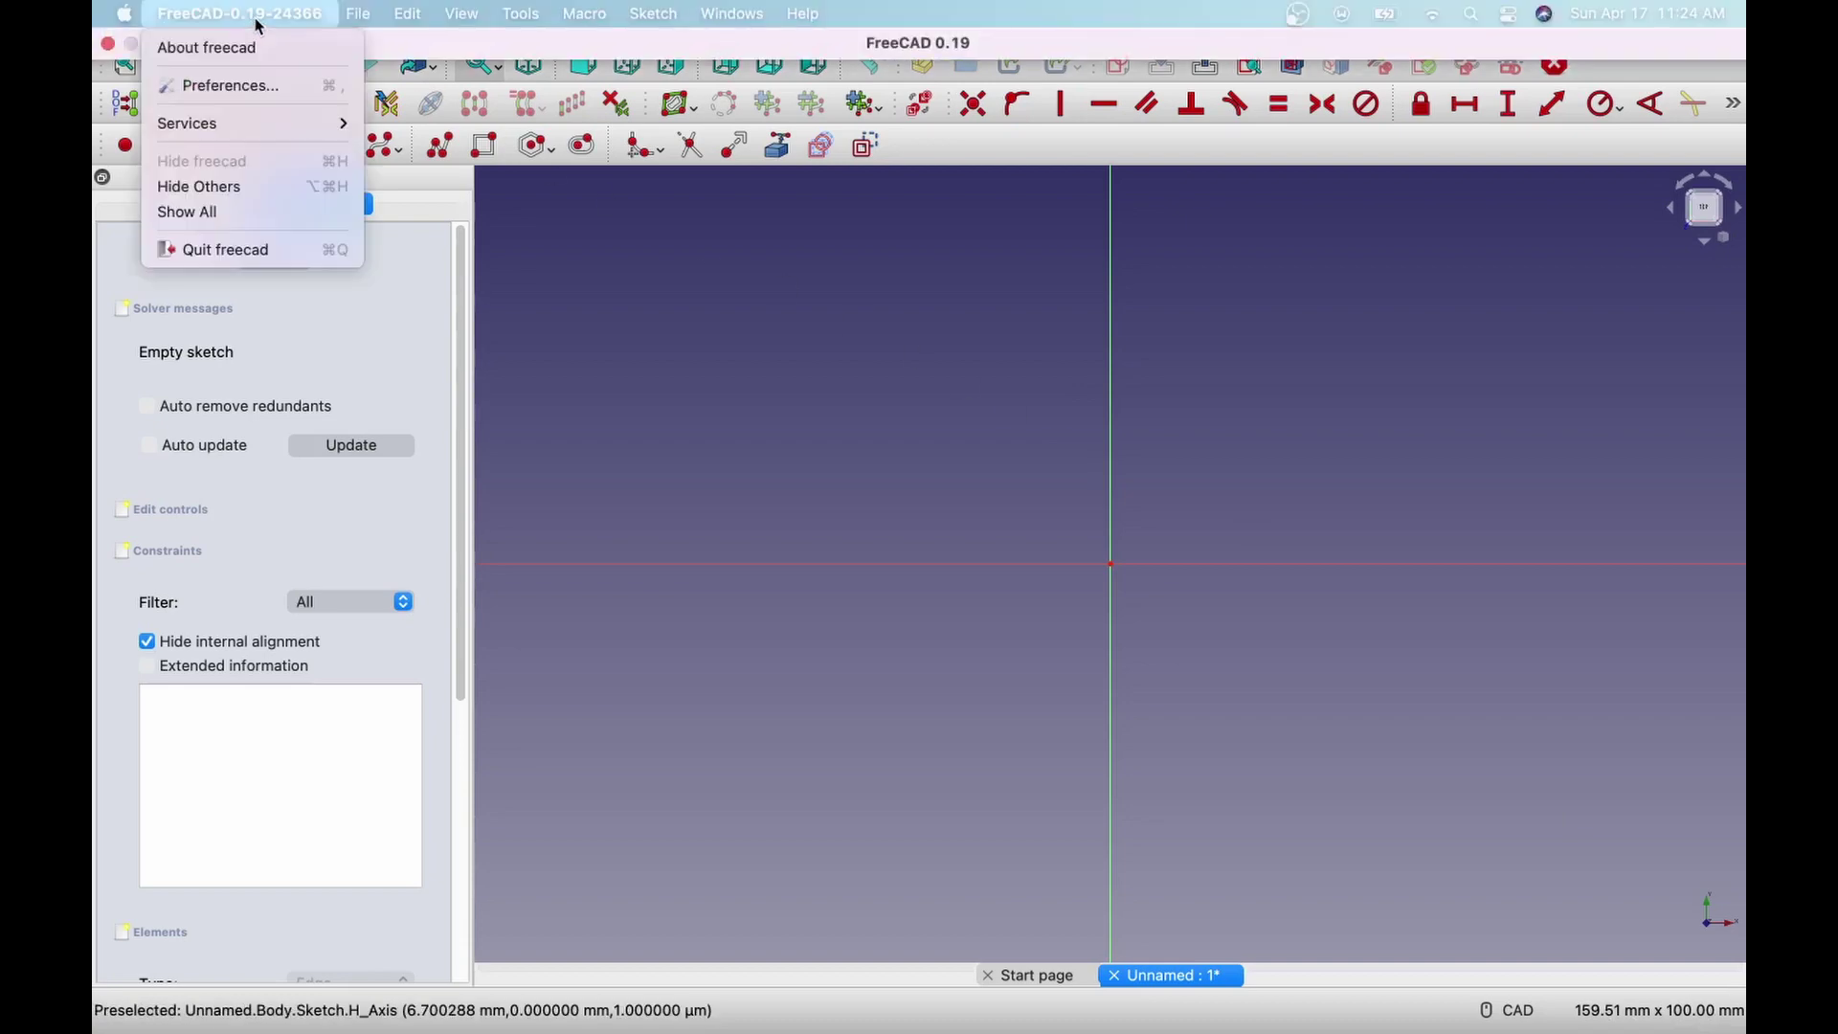
click(232, 92)
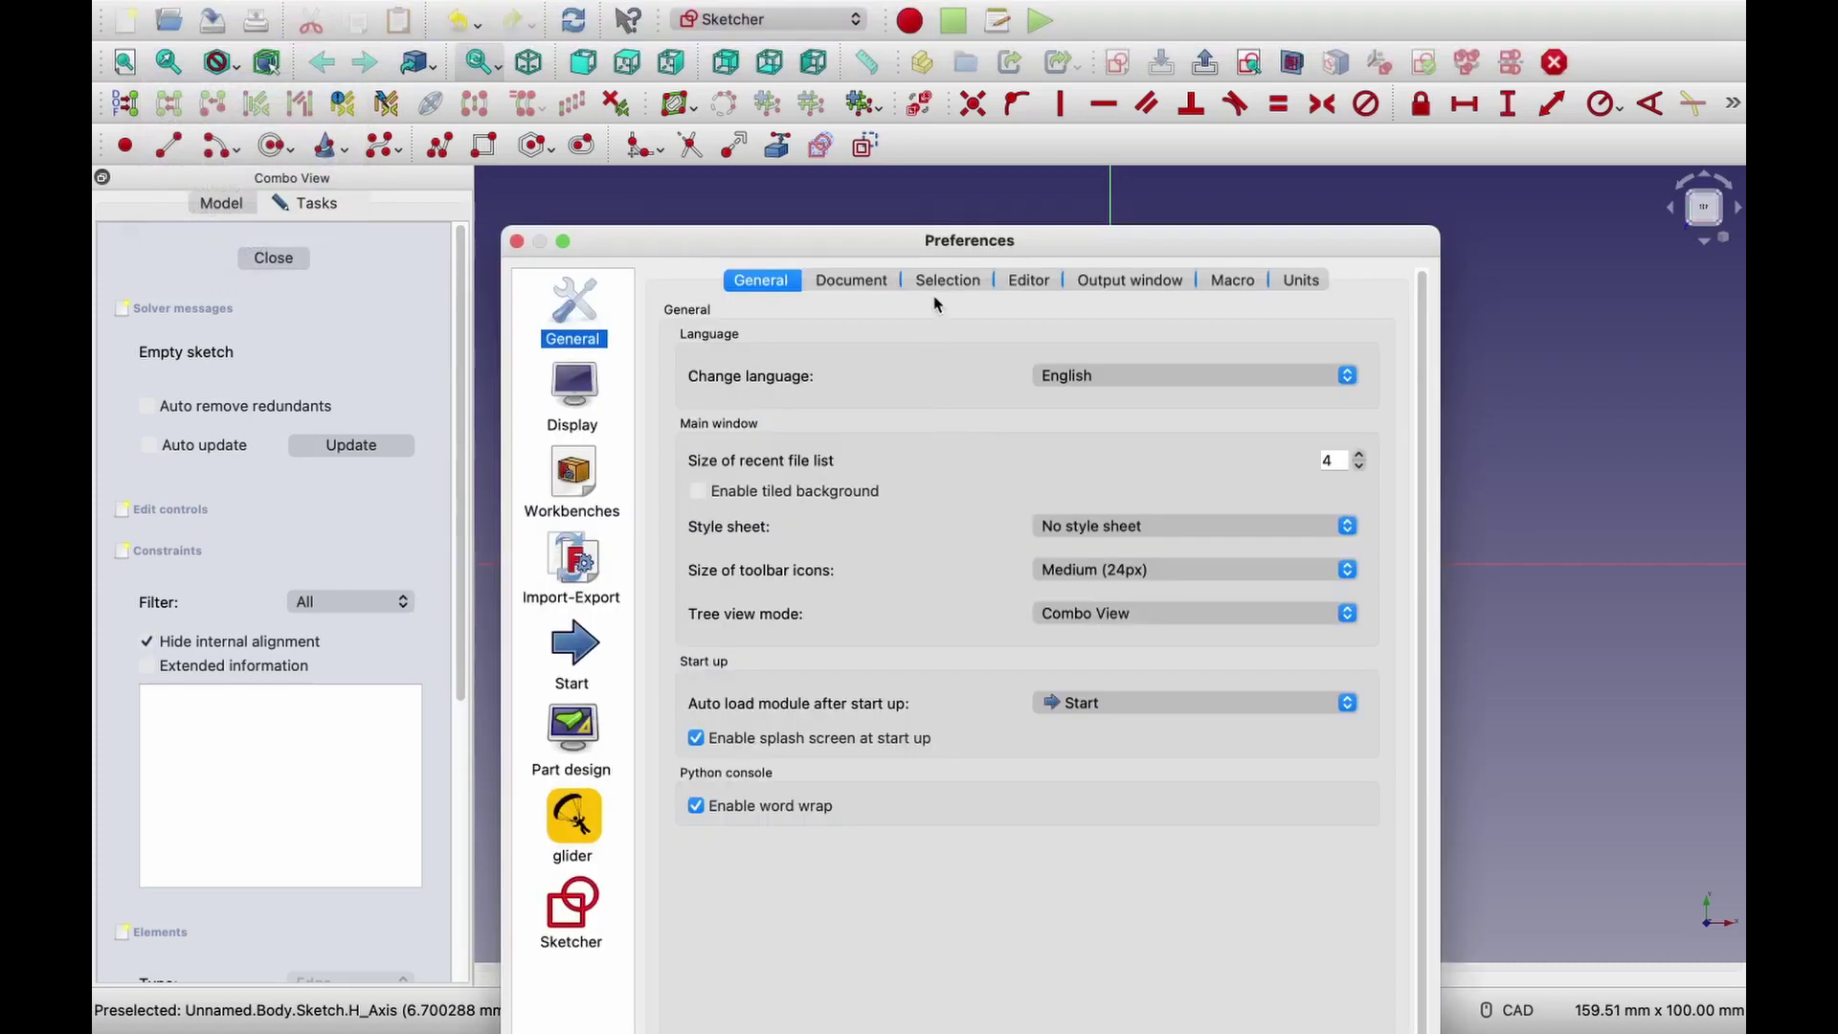
click(1298, 279)
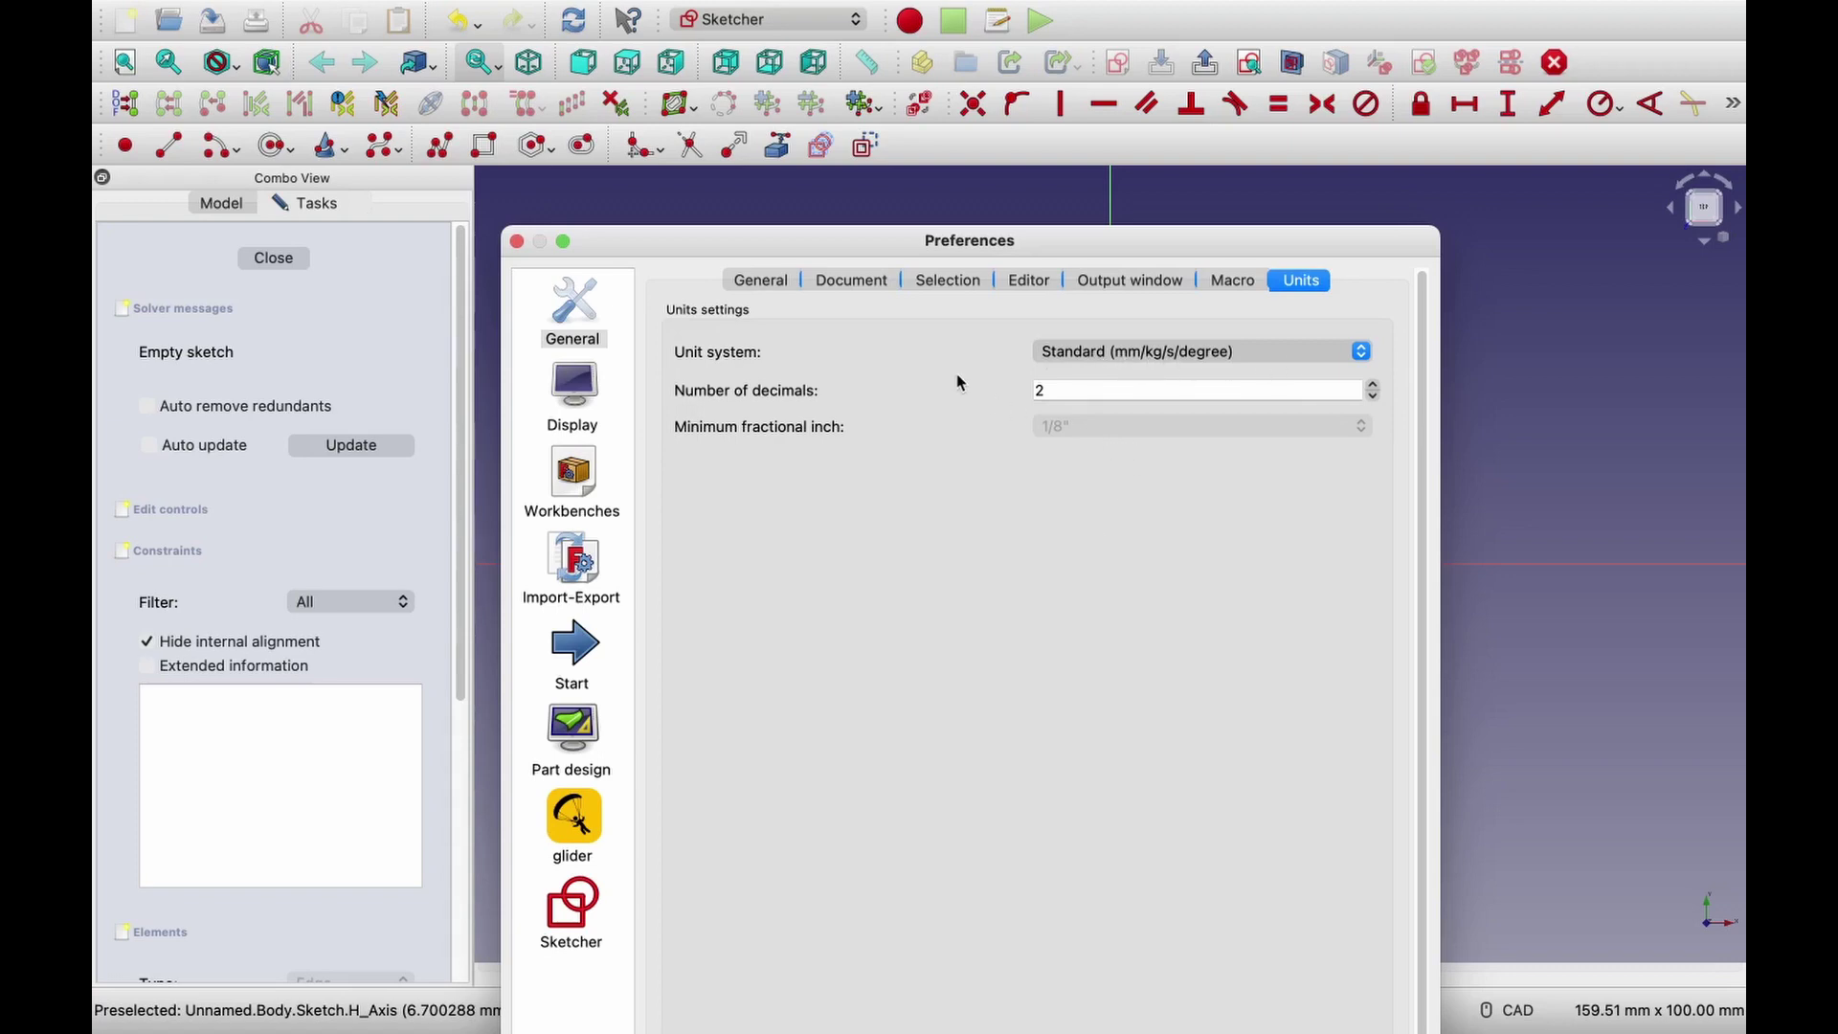
click(1364, 360)
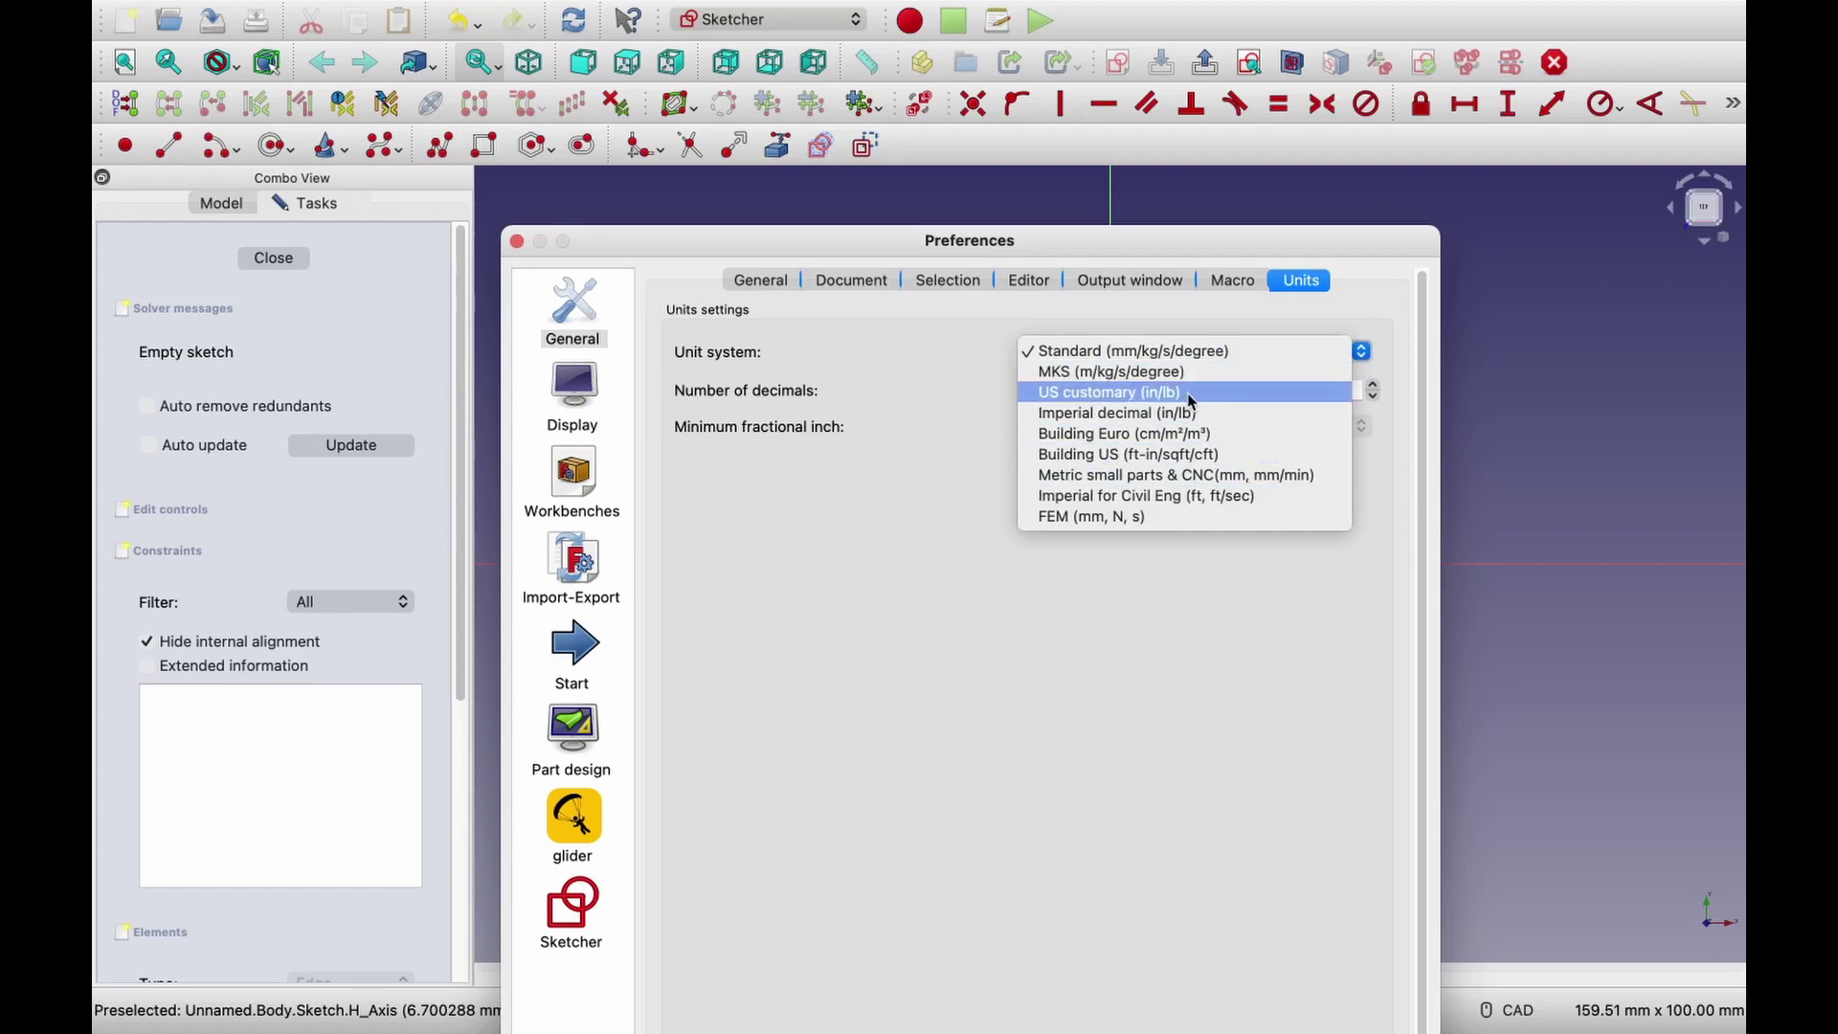
click(1149, 636)
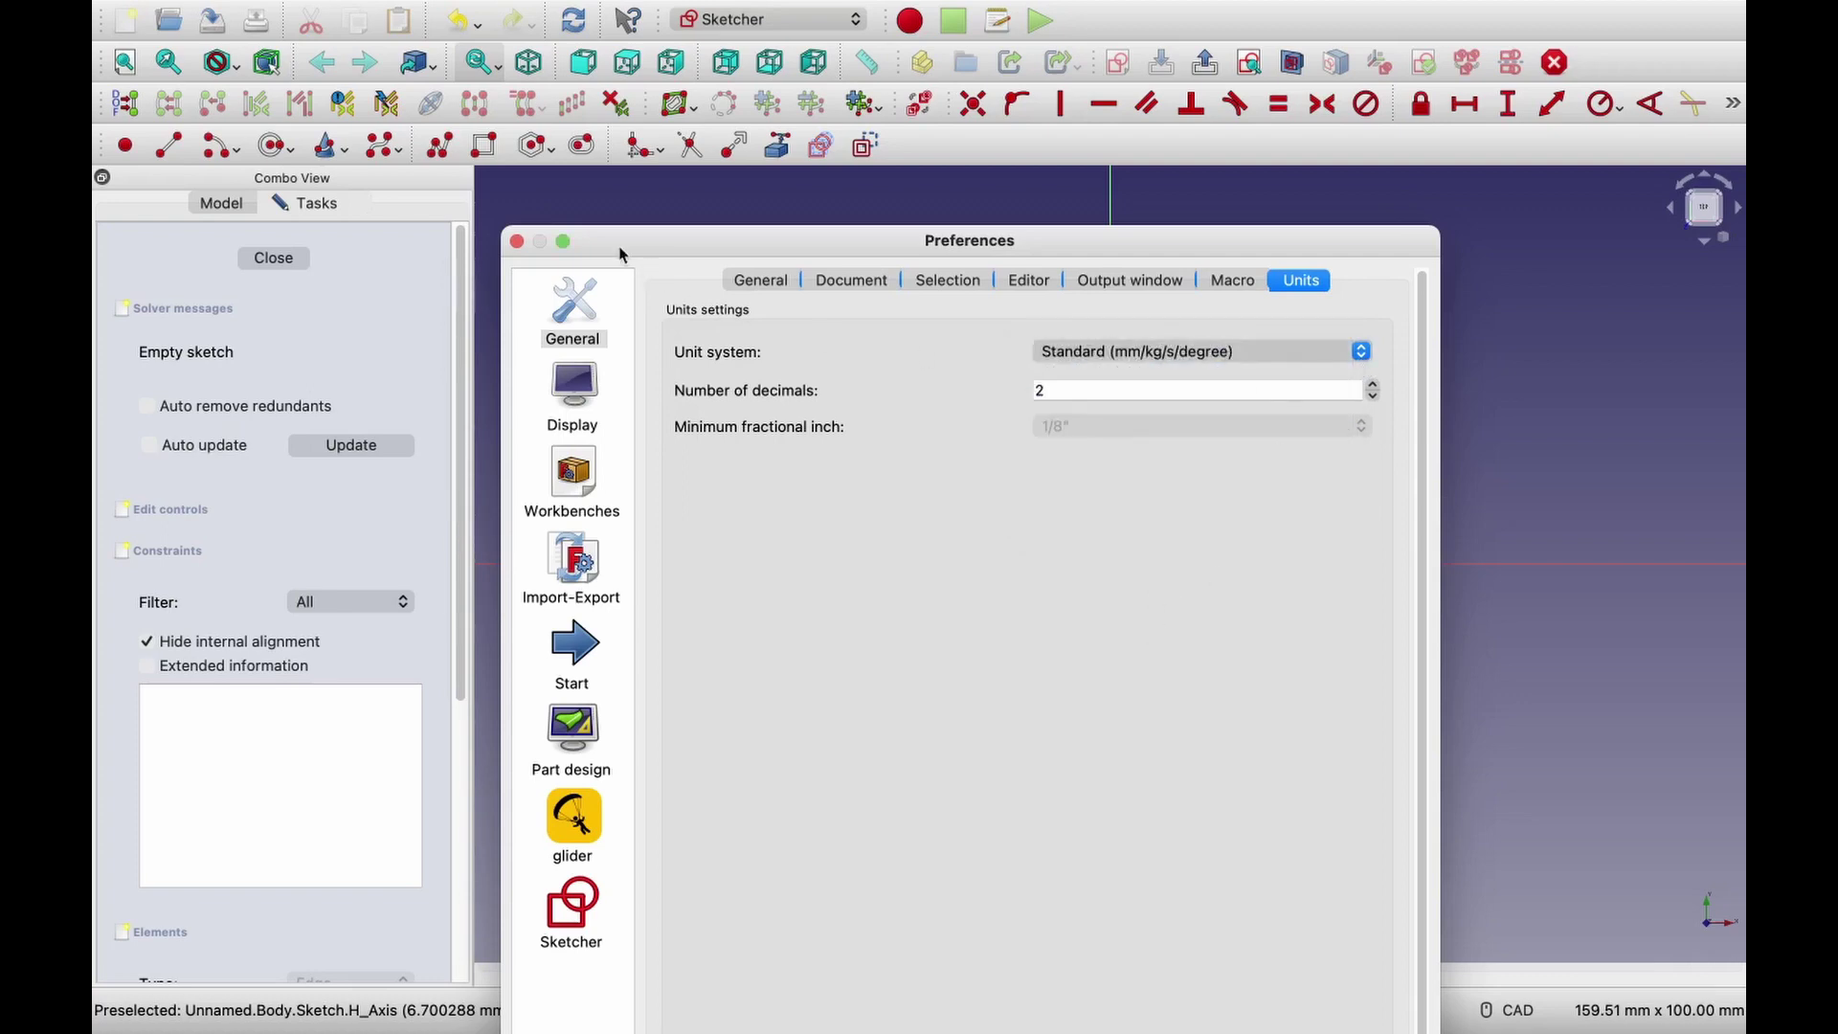
click(517, 242)
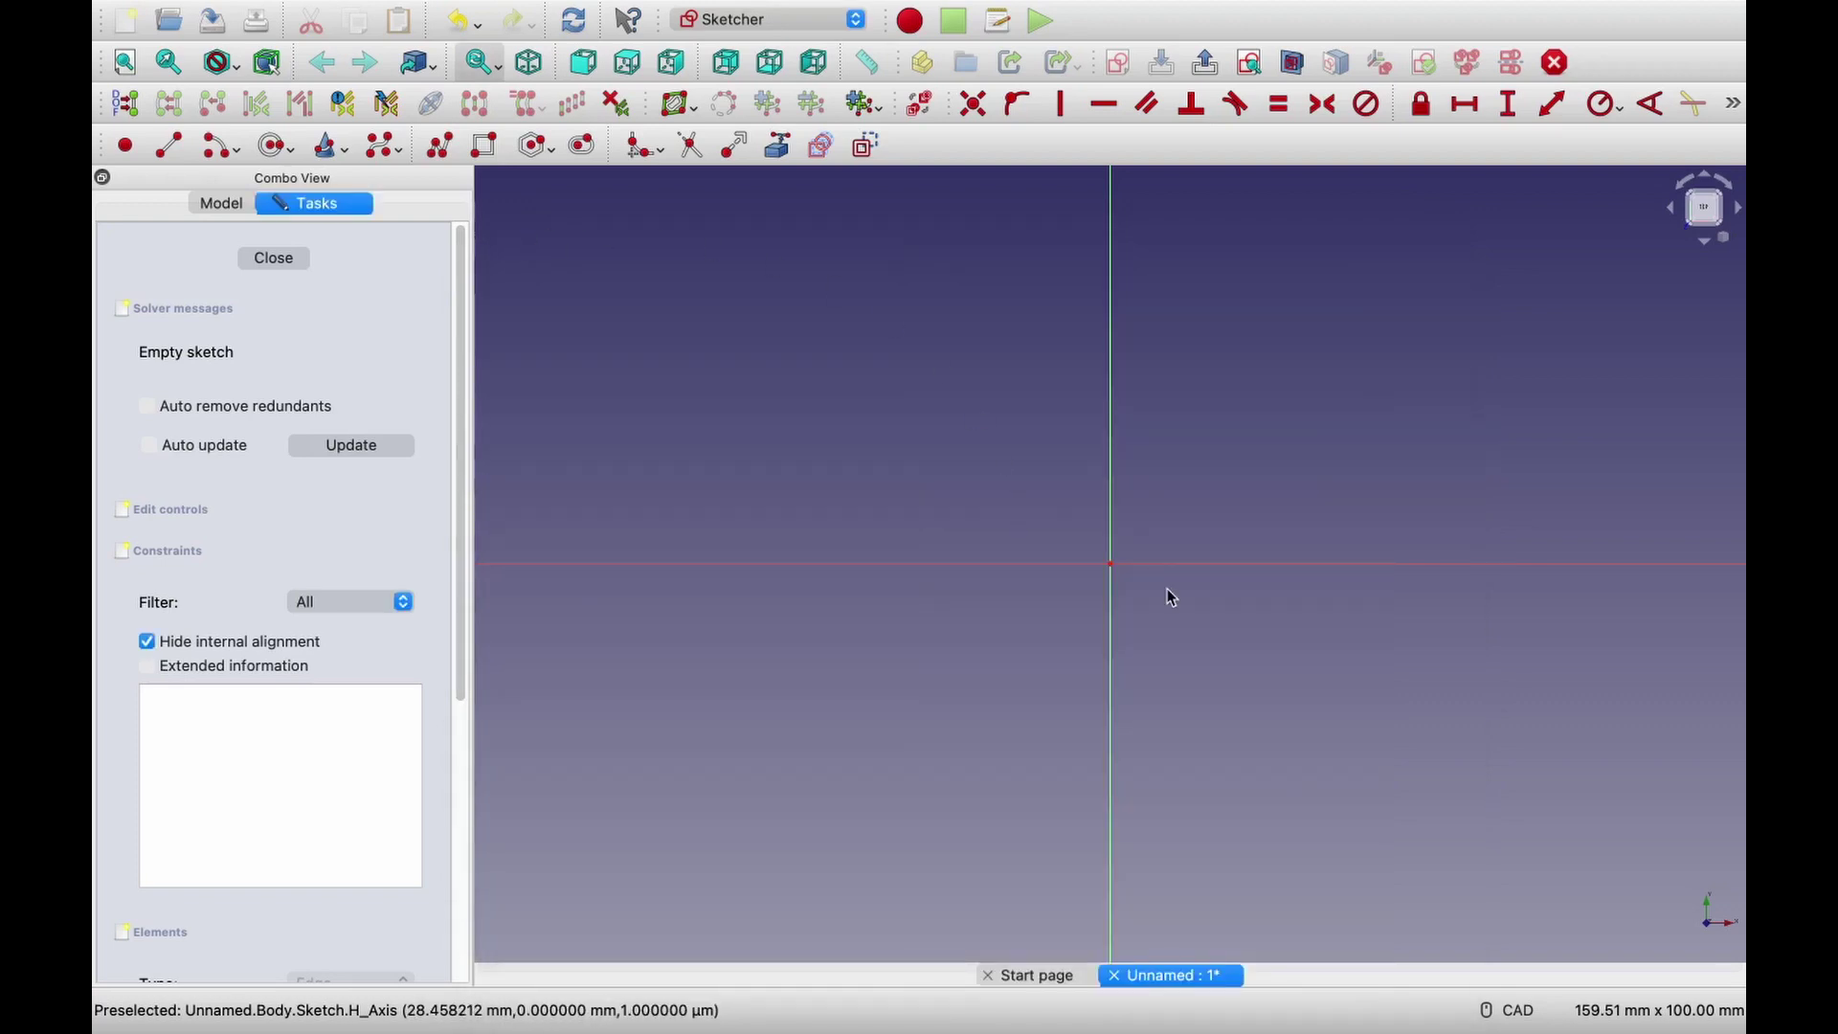
Draw a rectangle around the origin from its upper-left corner to its lower-right corner.
click(486, 148)
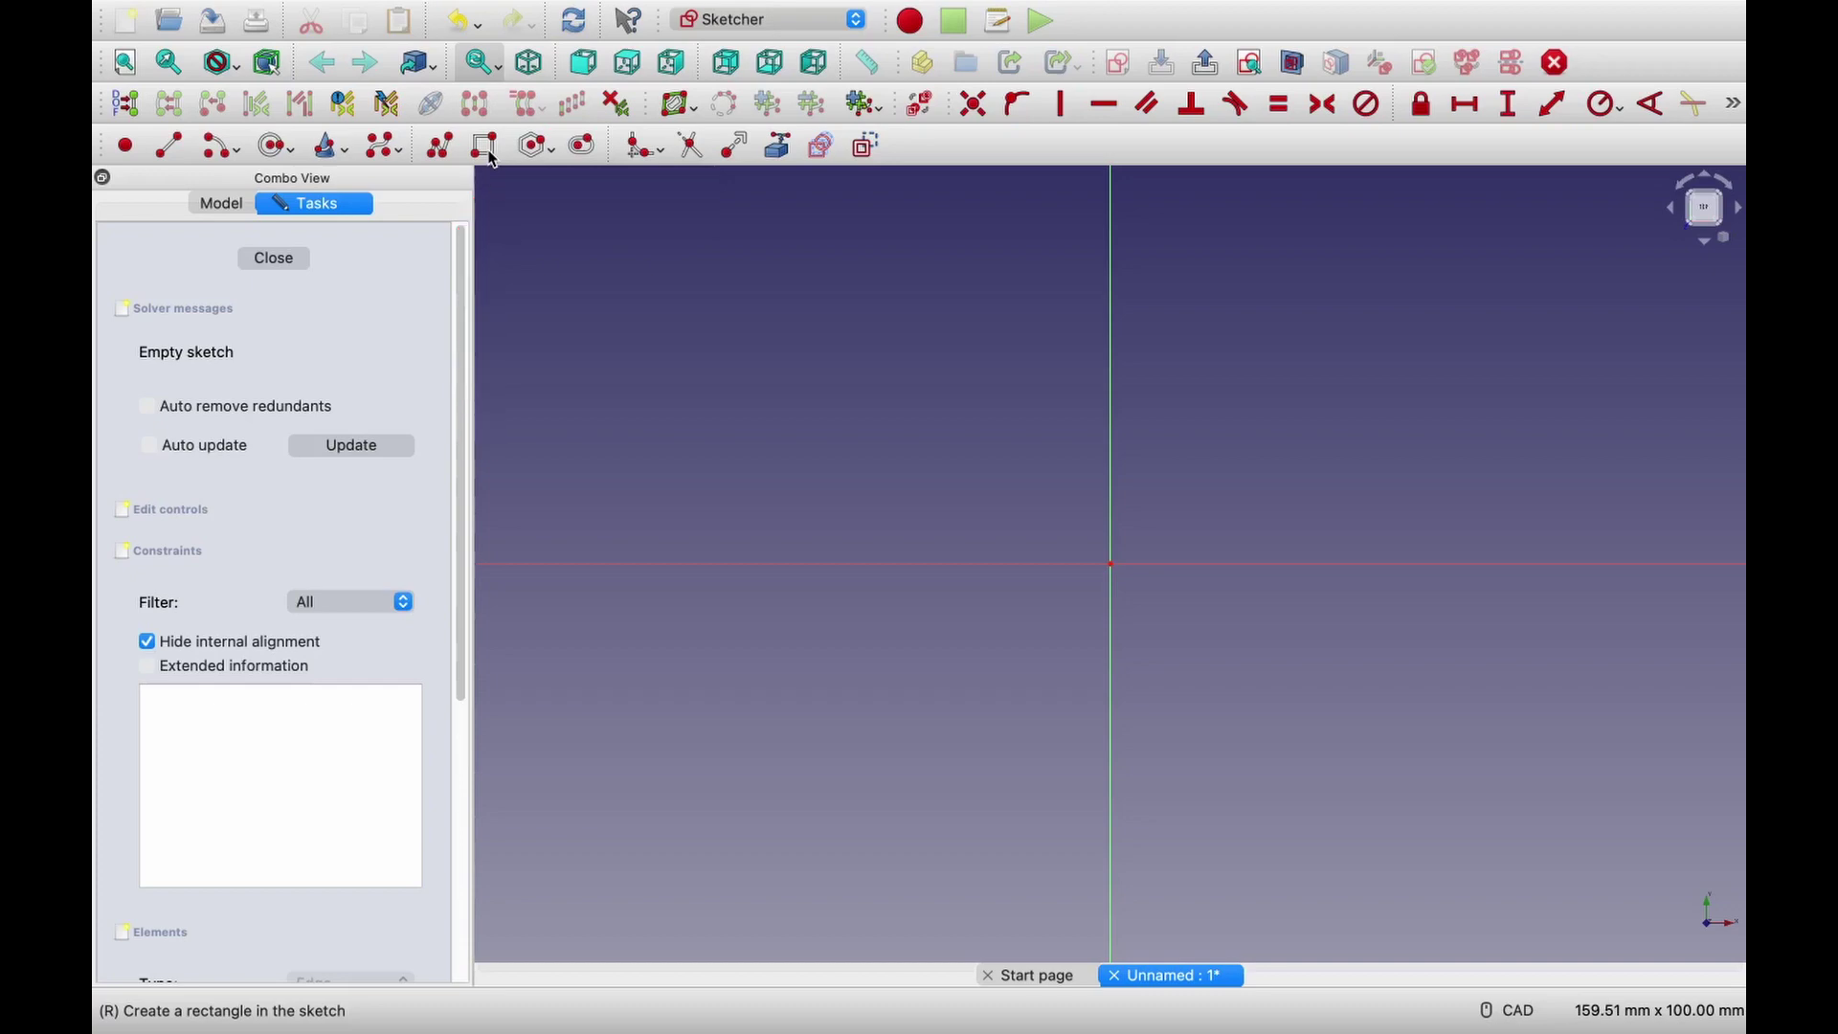
click(938, 412)
click(1366, 782)
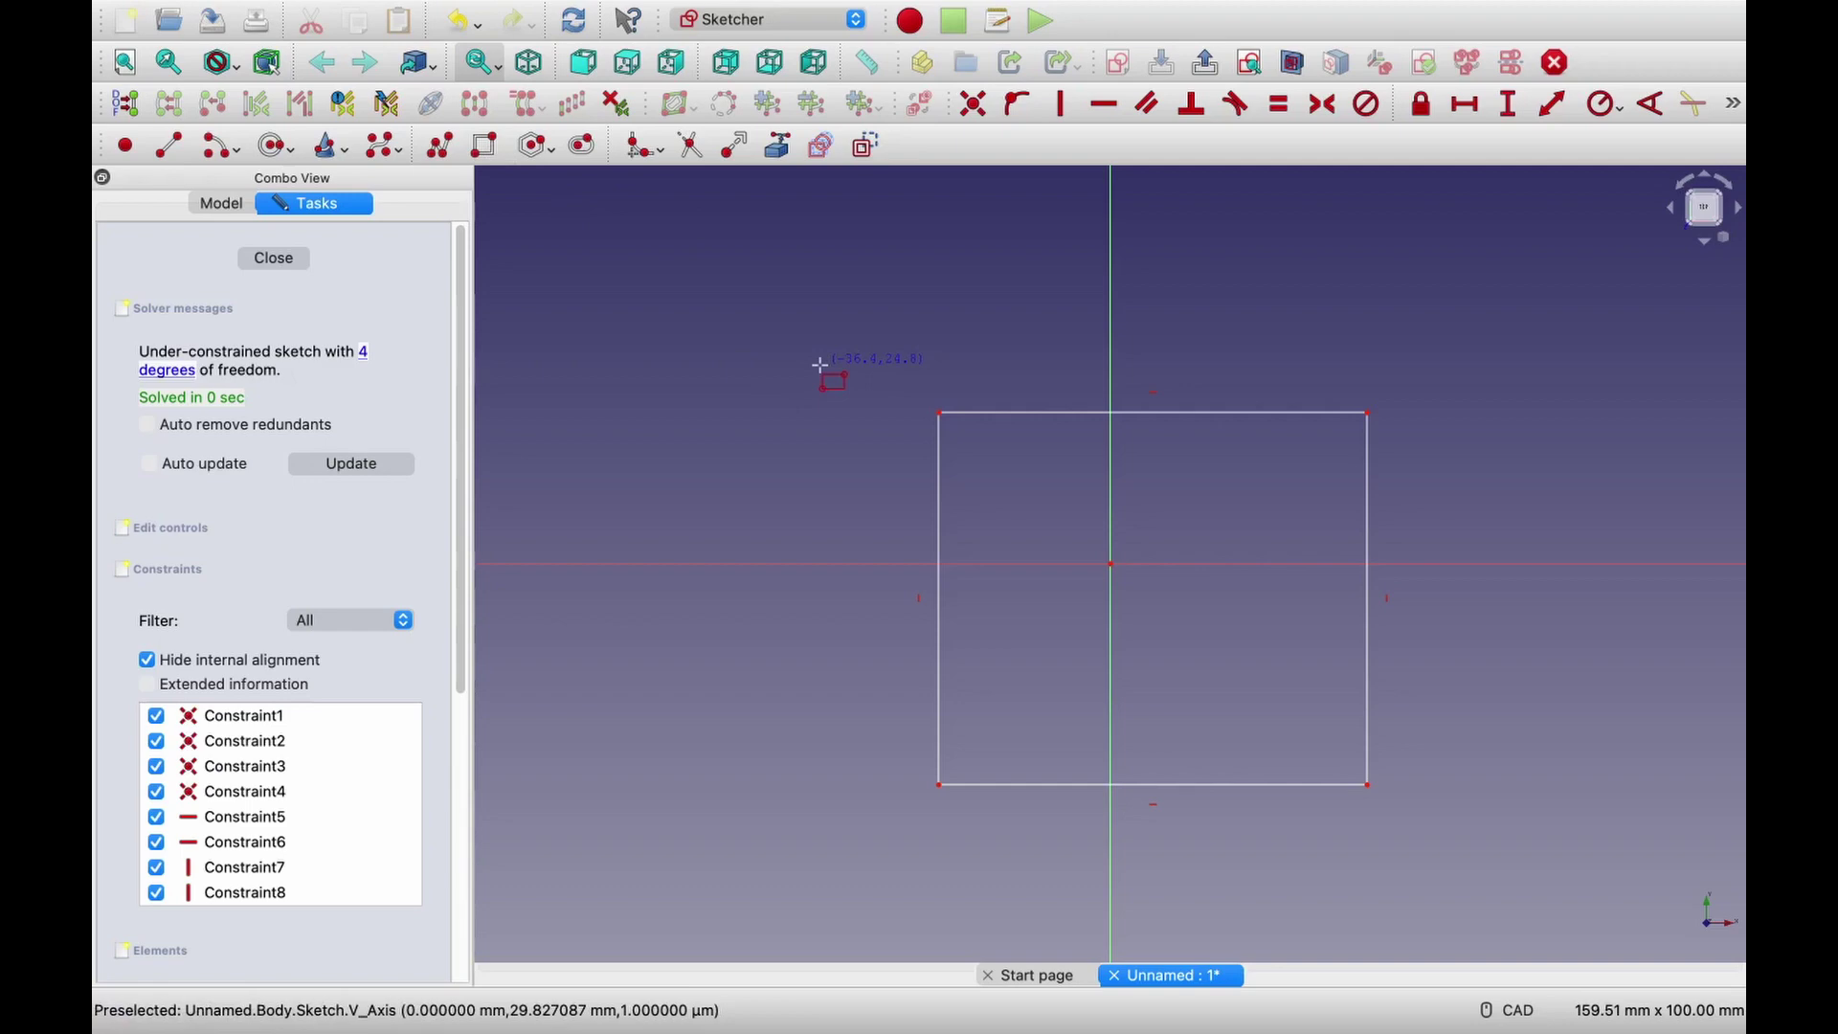
key(Escape)
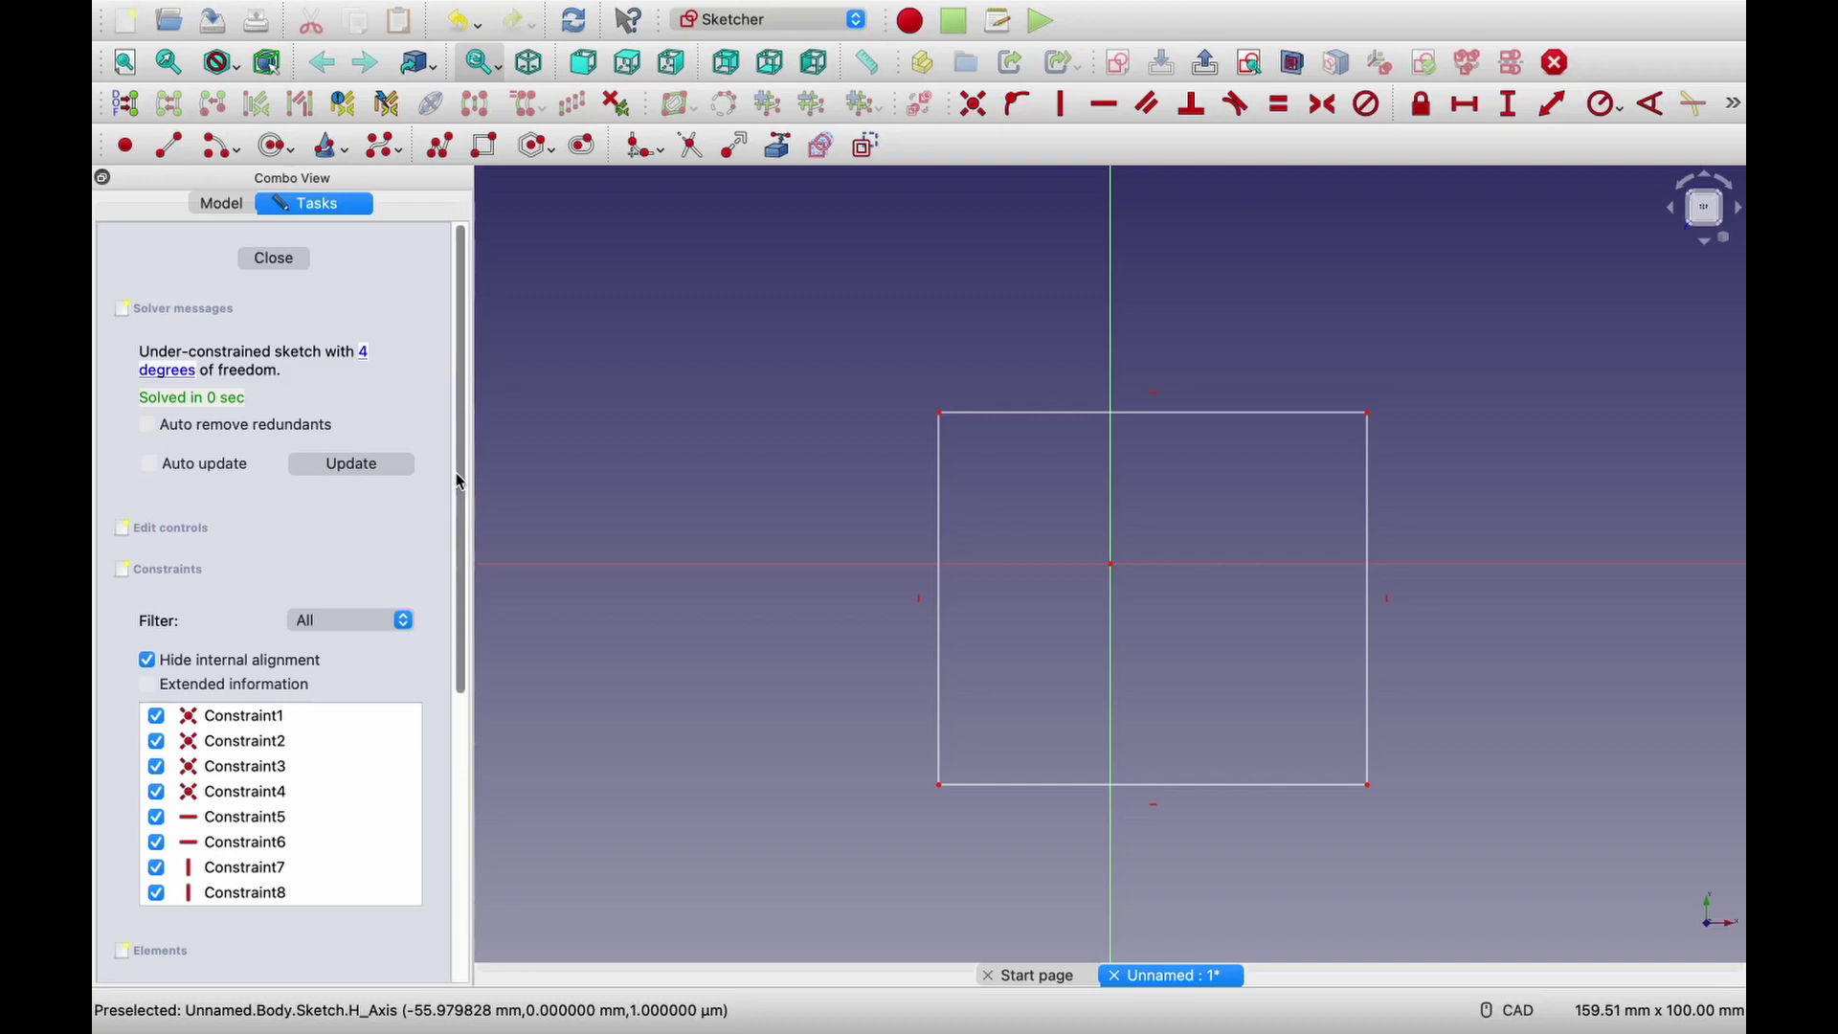
drag(457, 481, 436, 572)
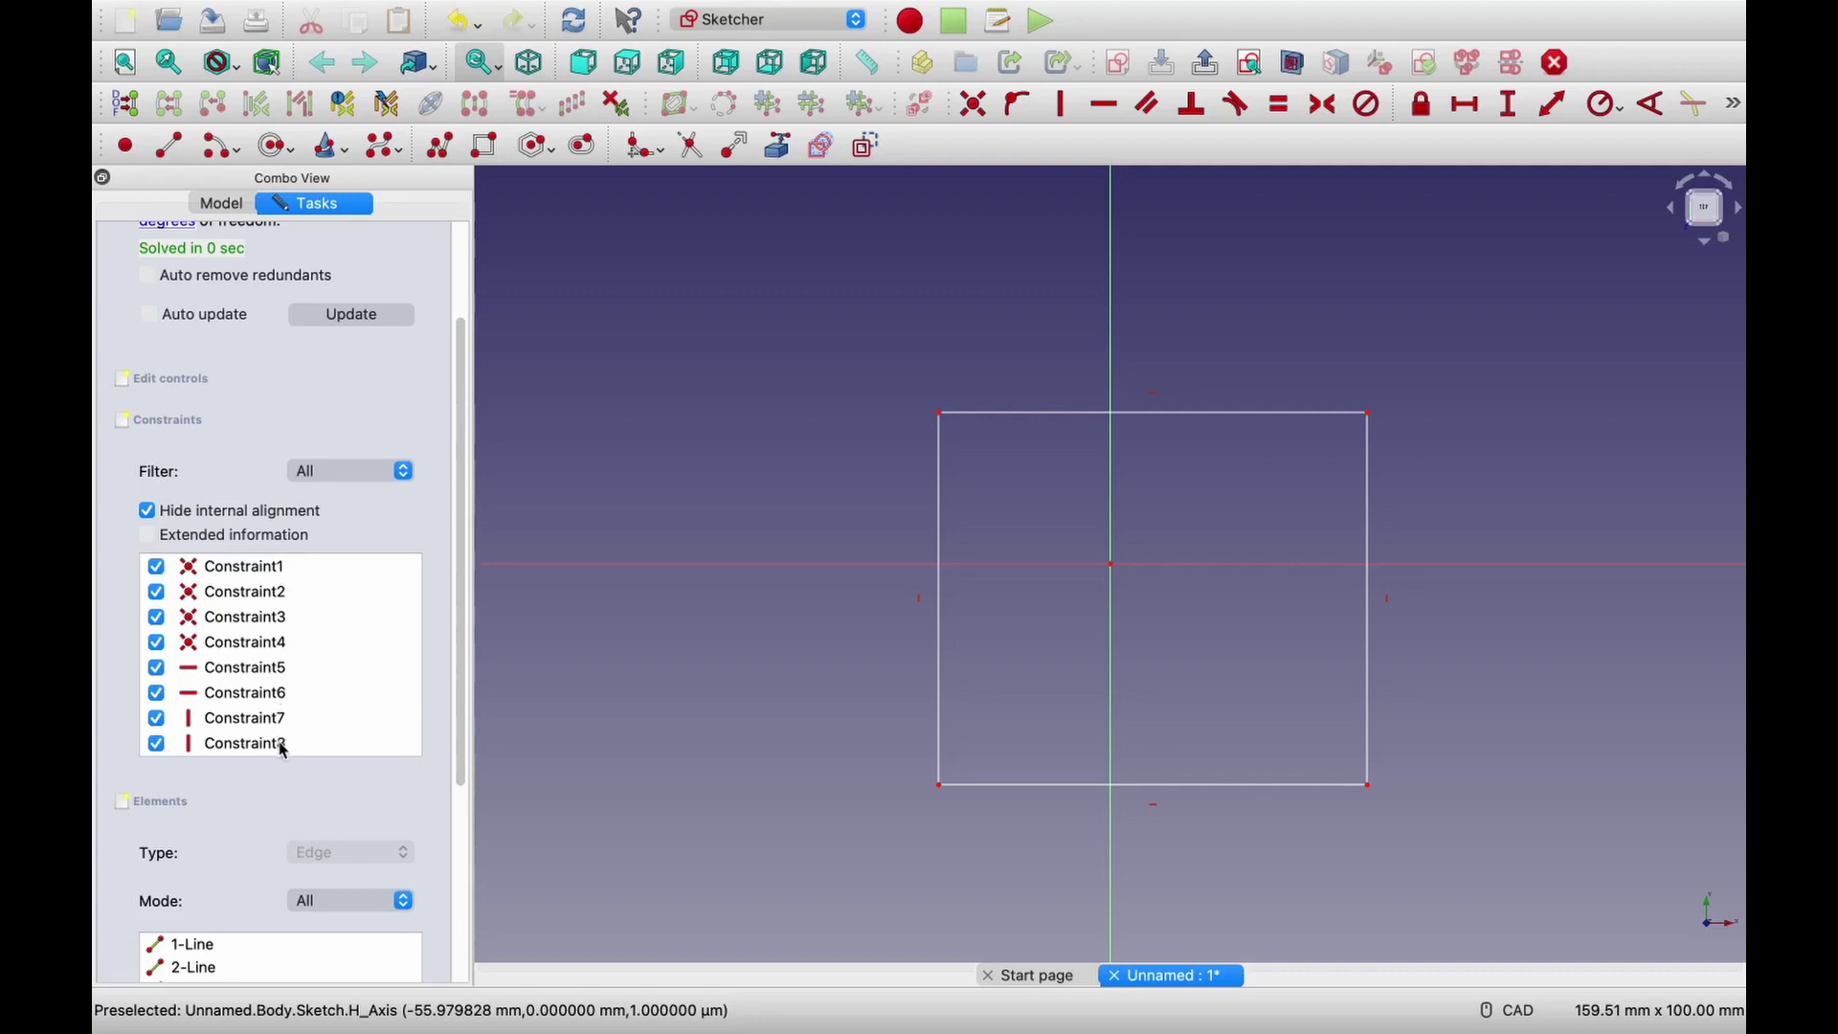
click(257, 572)
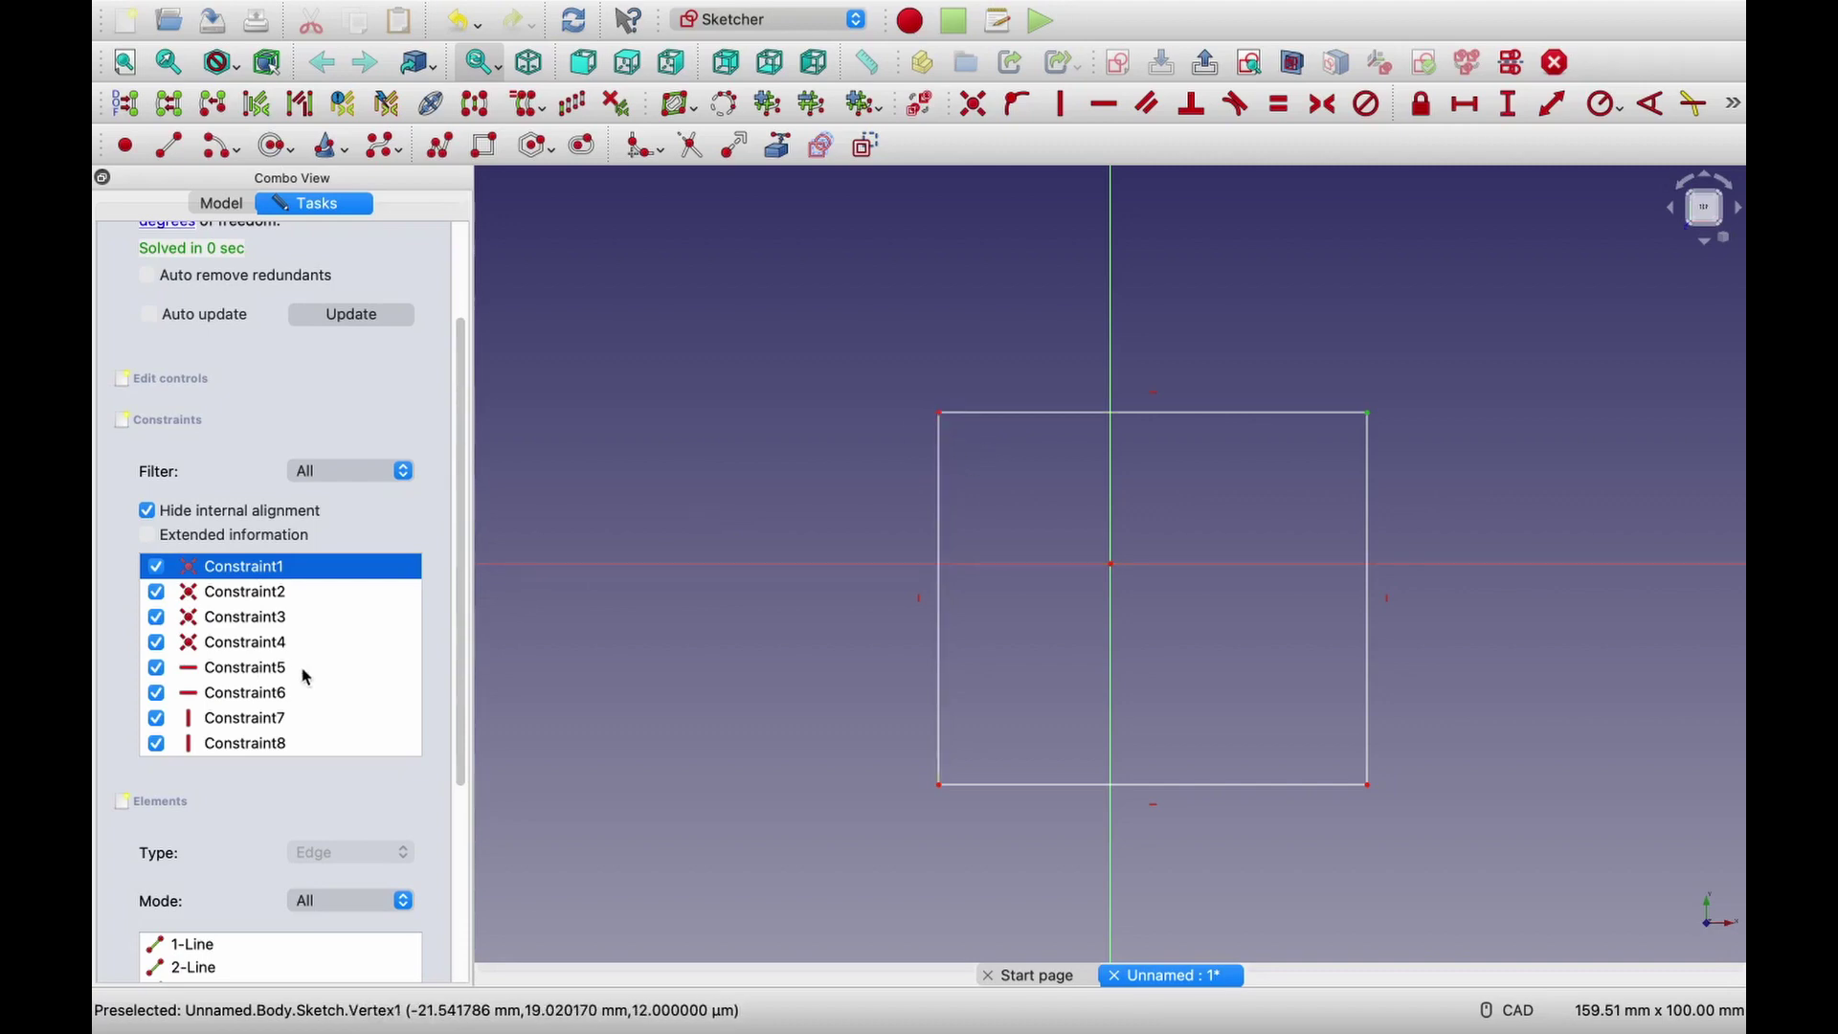
click(247, 669)
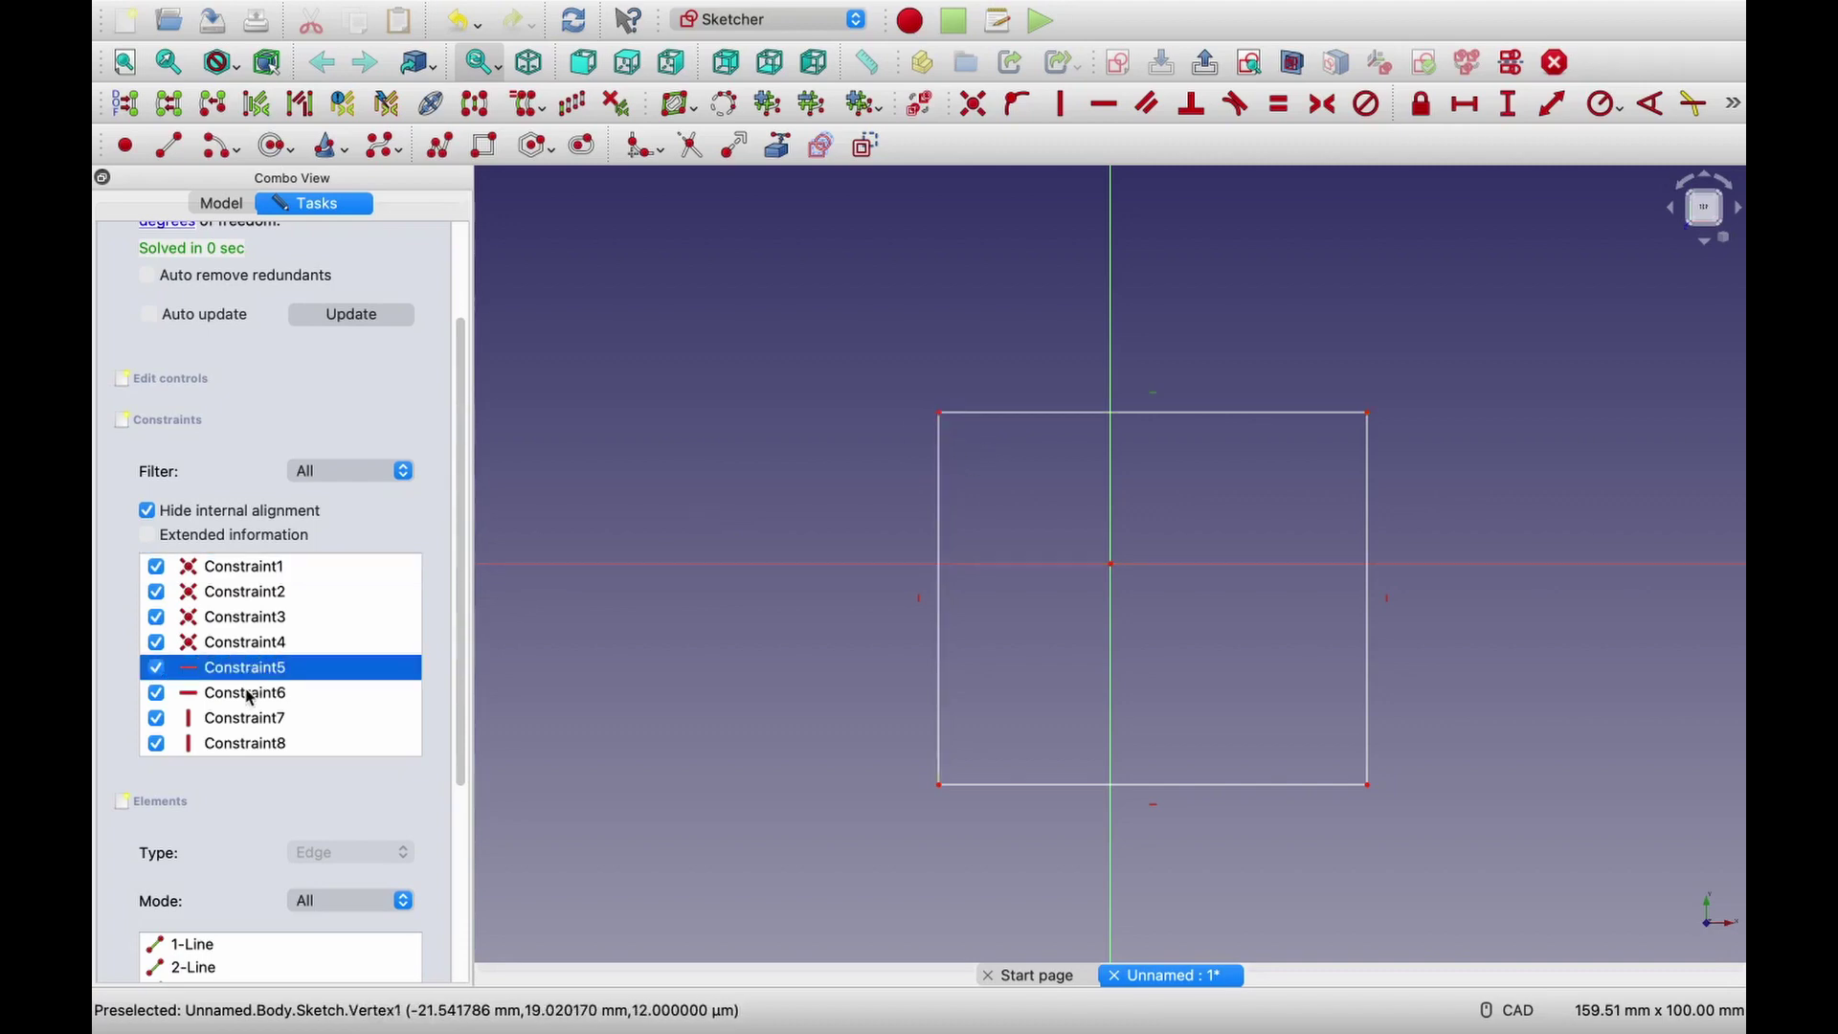
click(1163, 413)
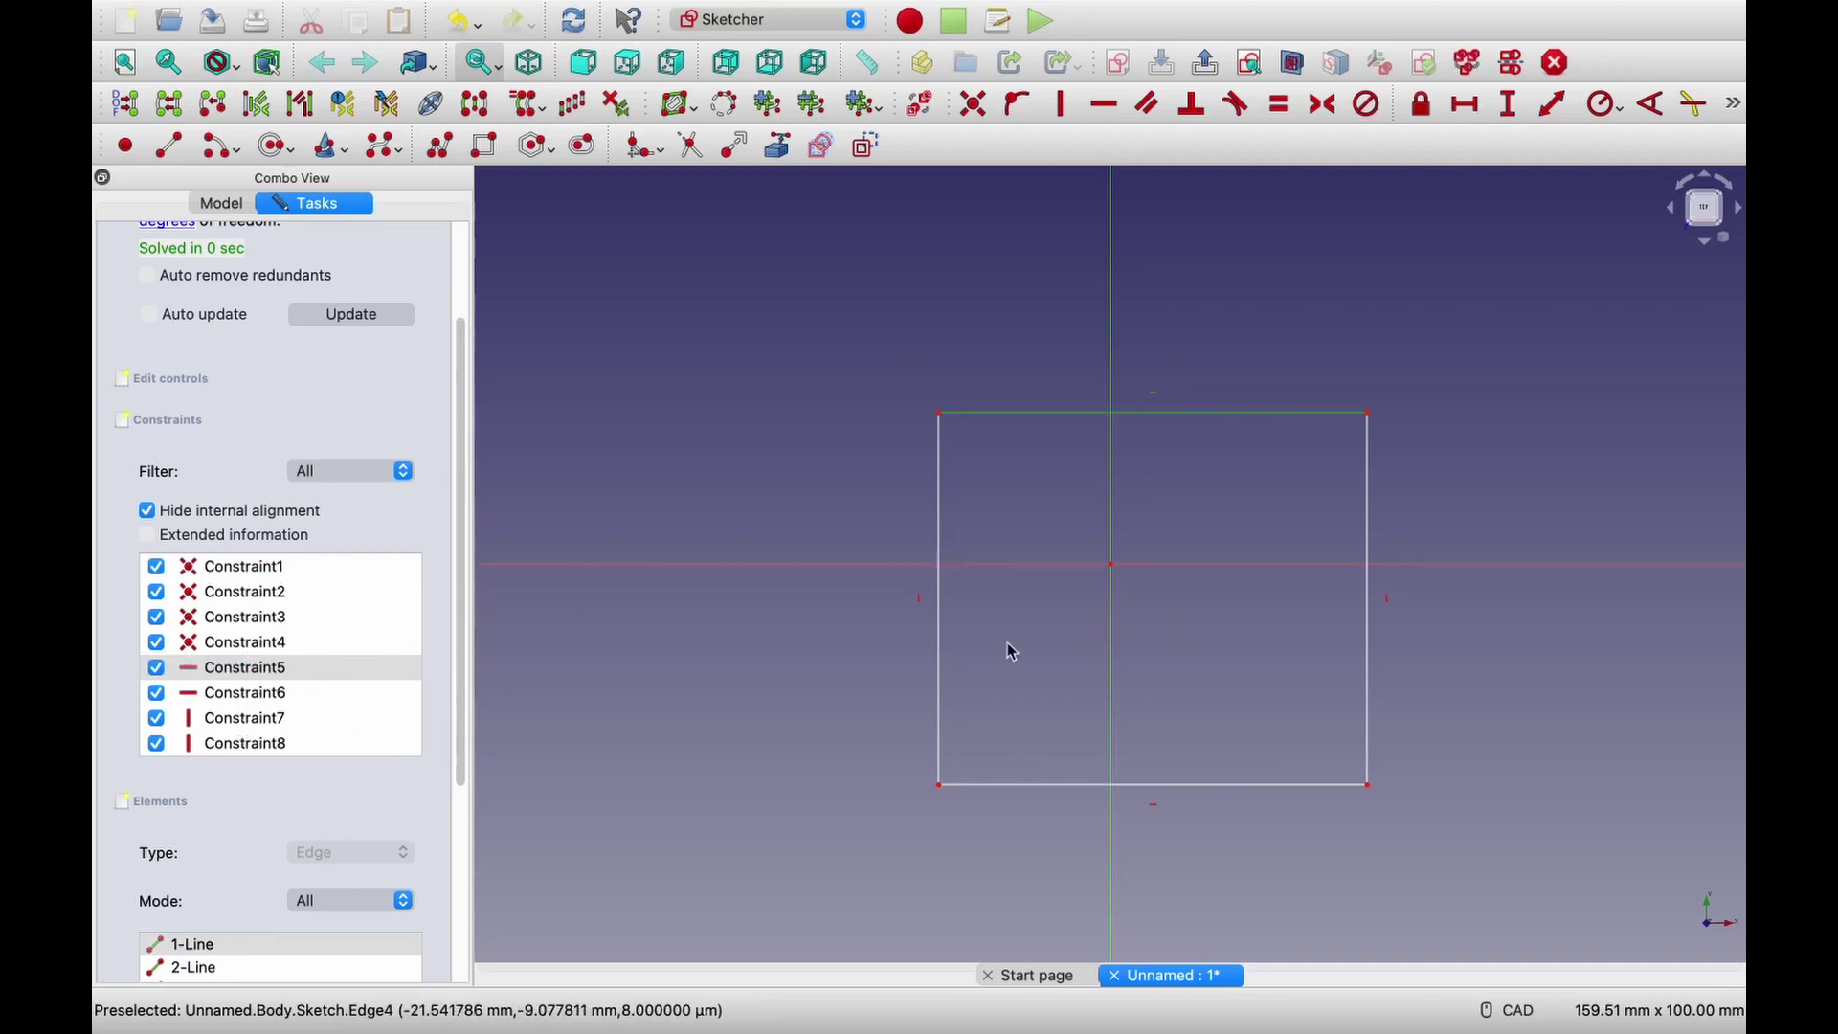
click(245, 718)
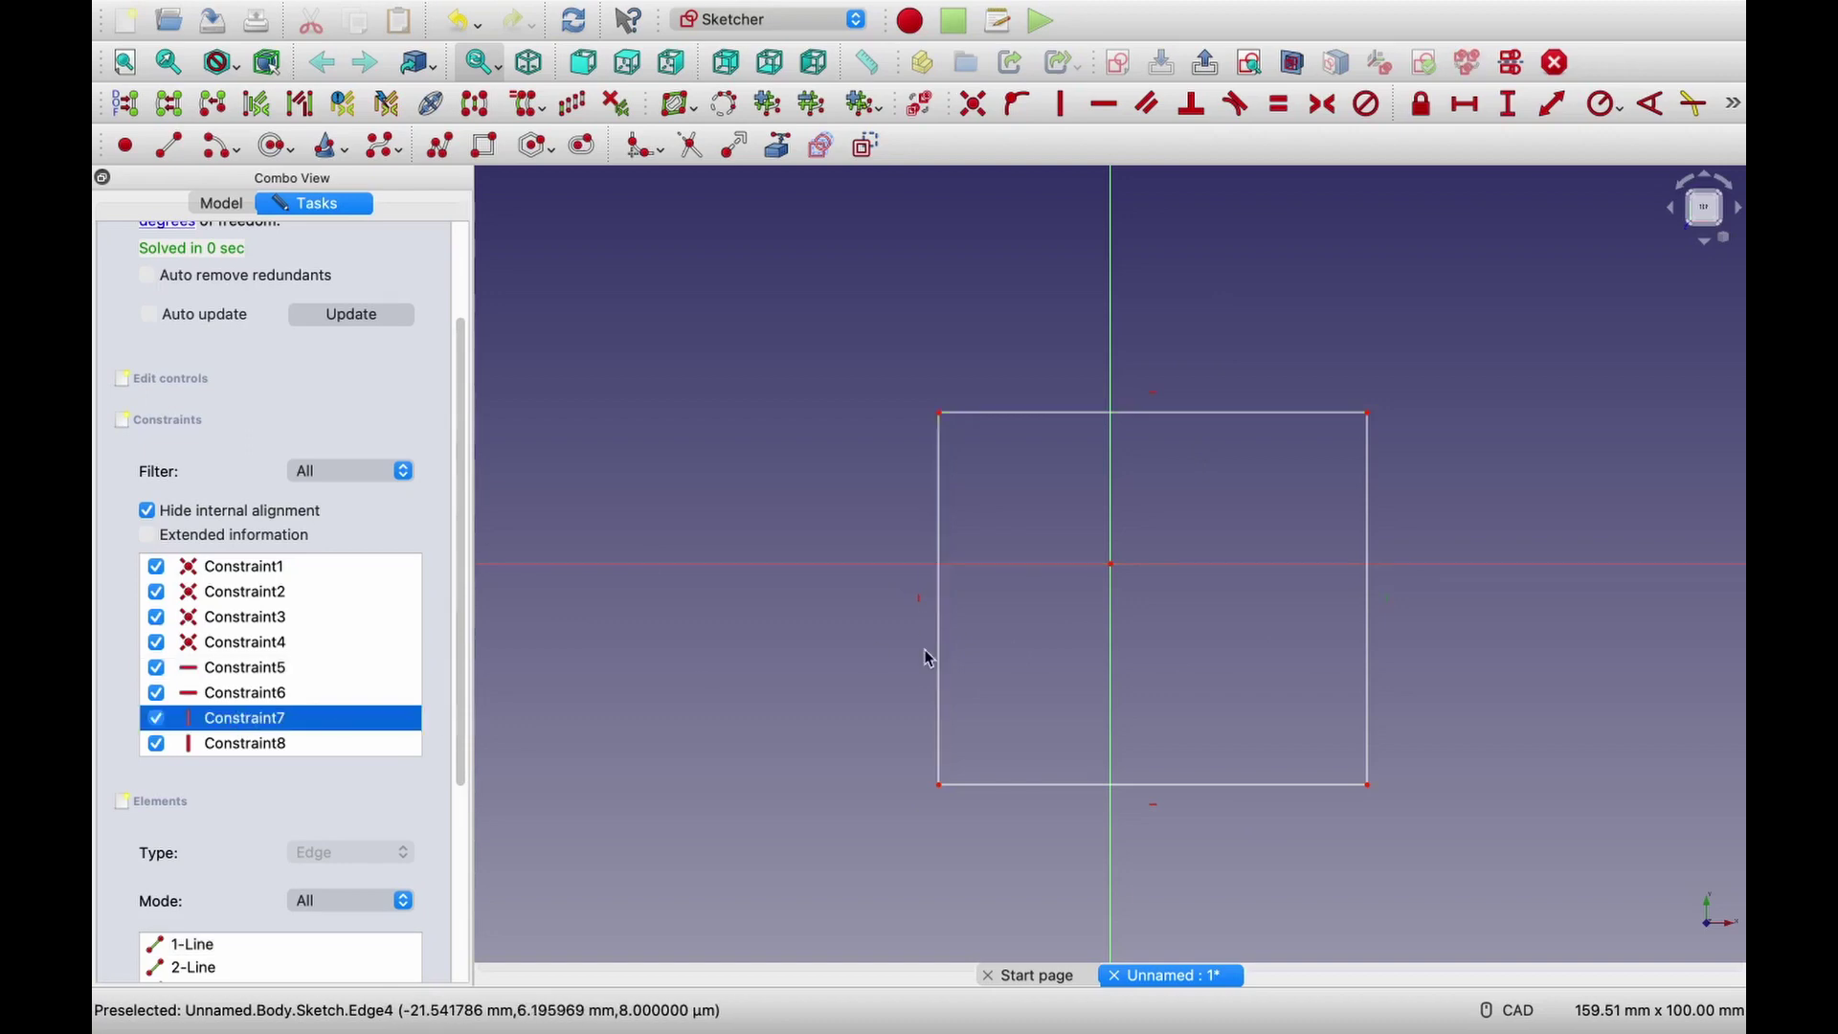
drag(460, 545, 461, 716)
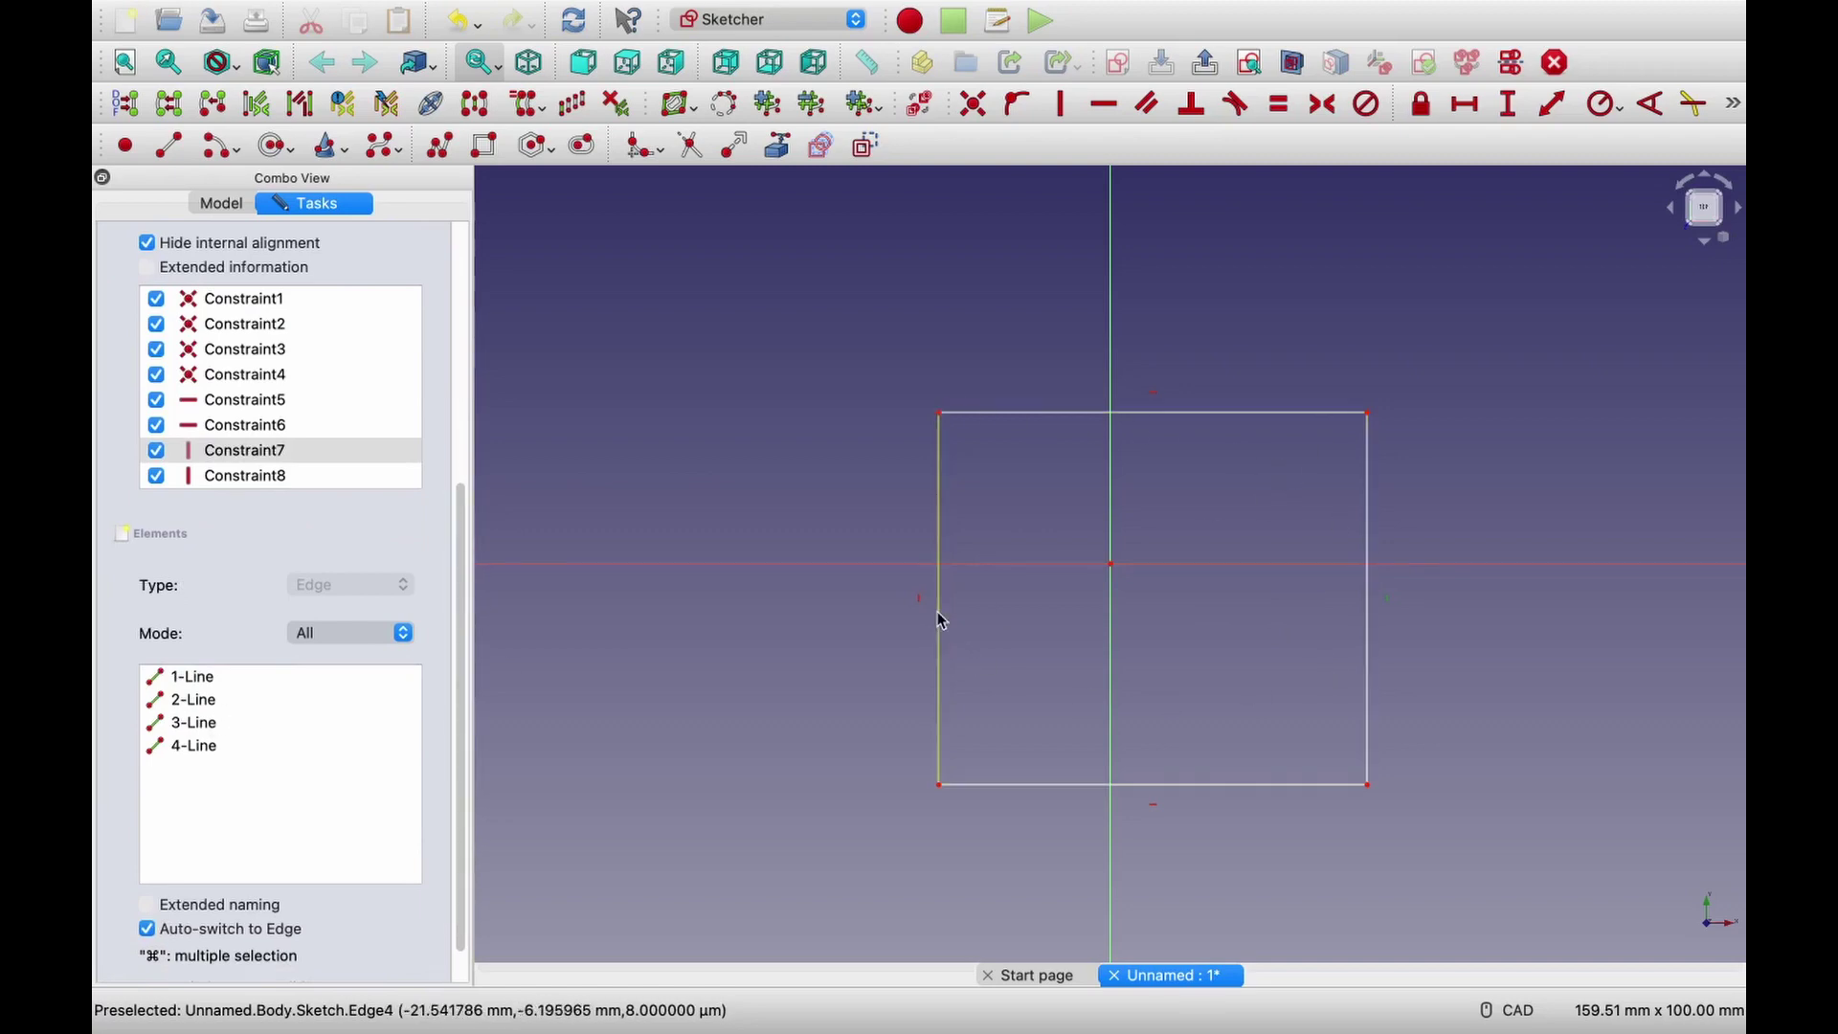
scroll(461, 684, up, 5)
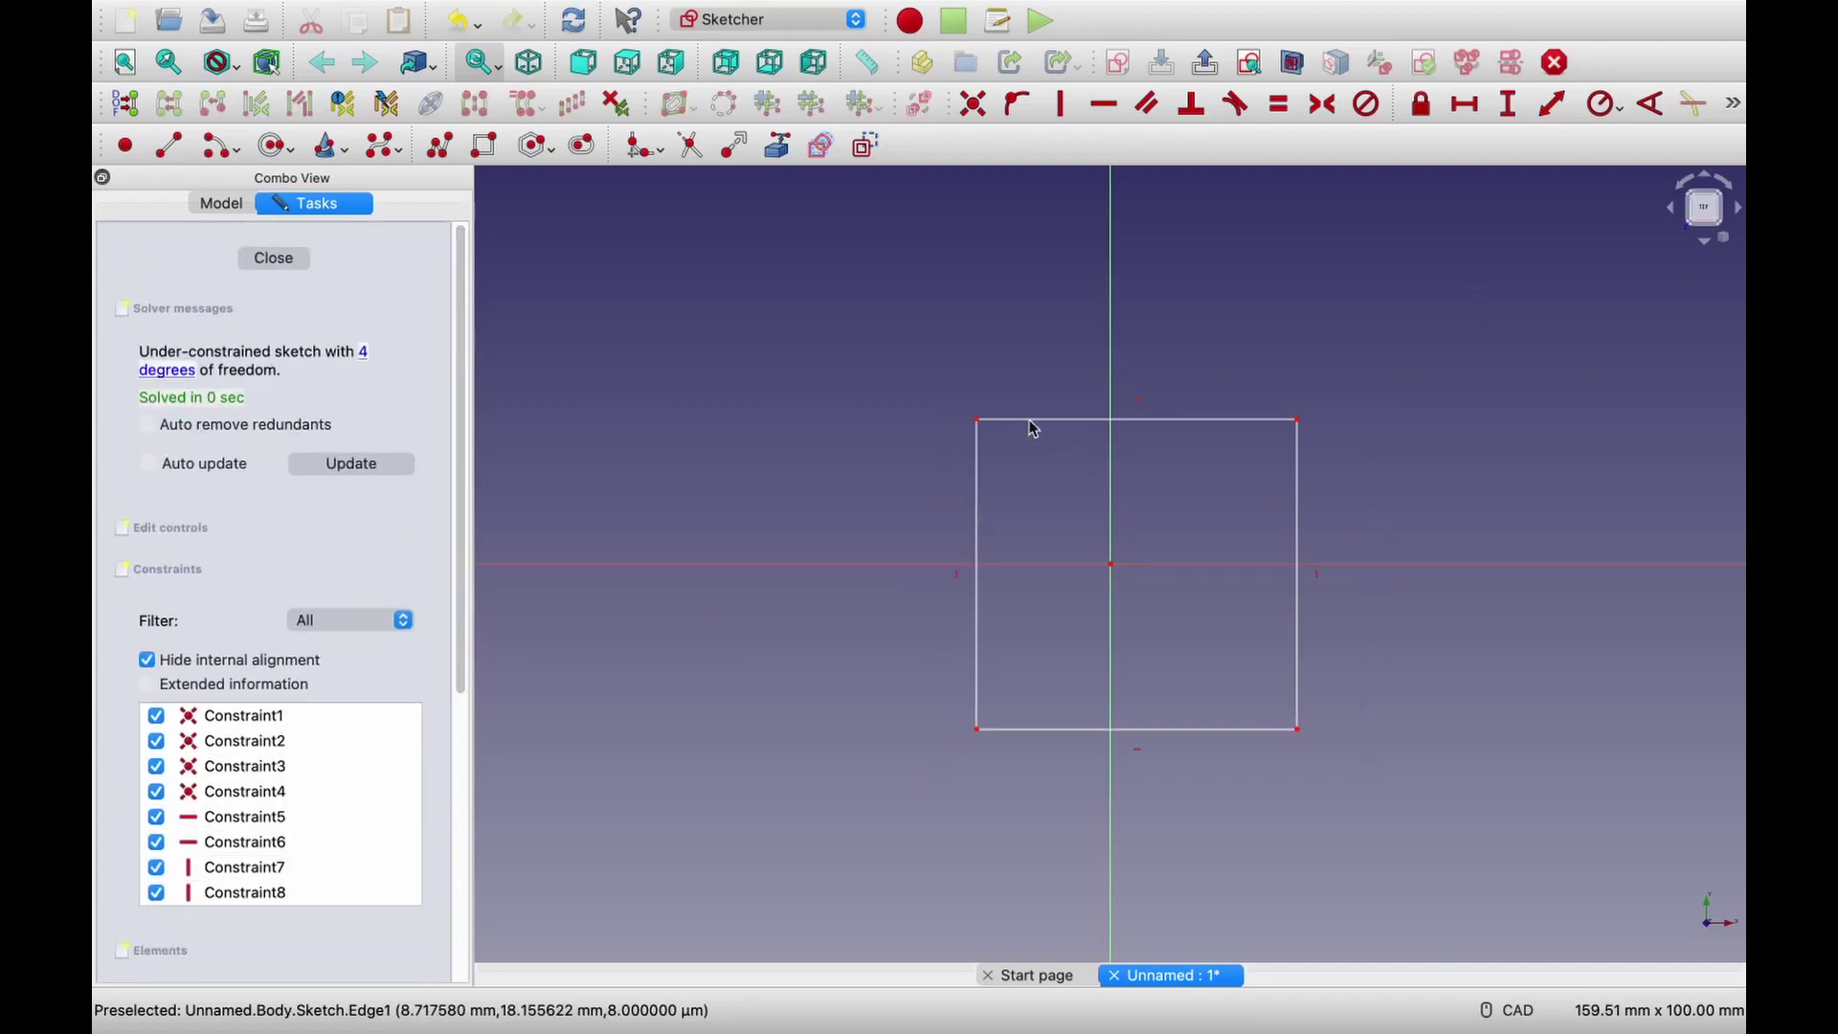
Constrain the rectangle's top edge to 50 mm wide and right edge to 50 mm tall.
click(1464, 106)
click(1180, 418)
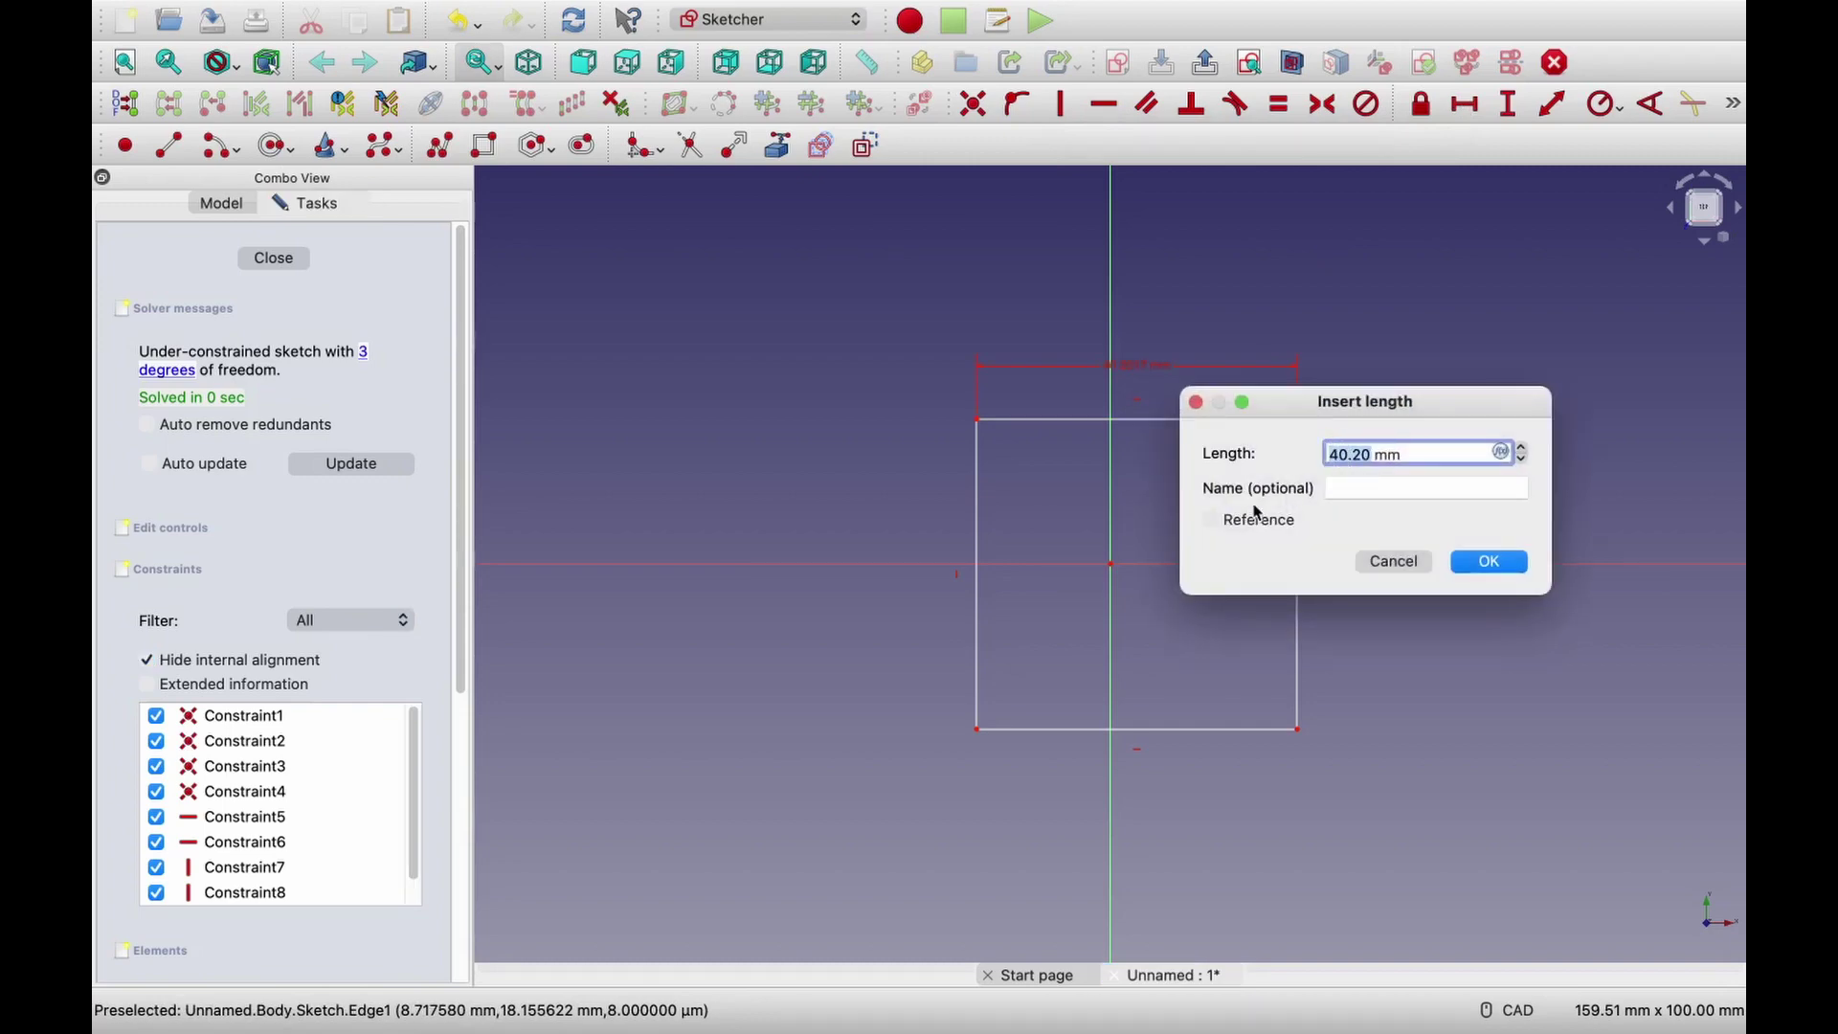
text(50)
click(1489, 563)
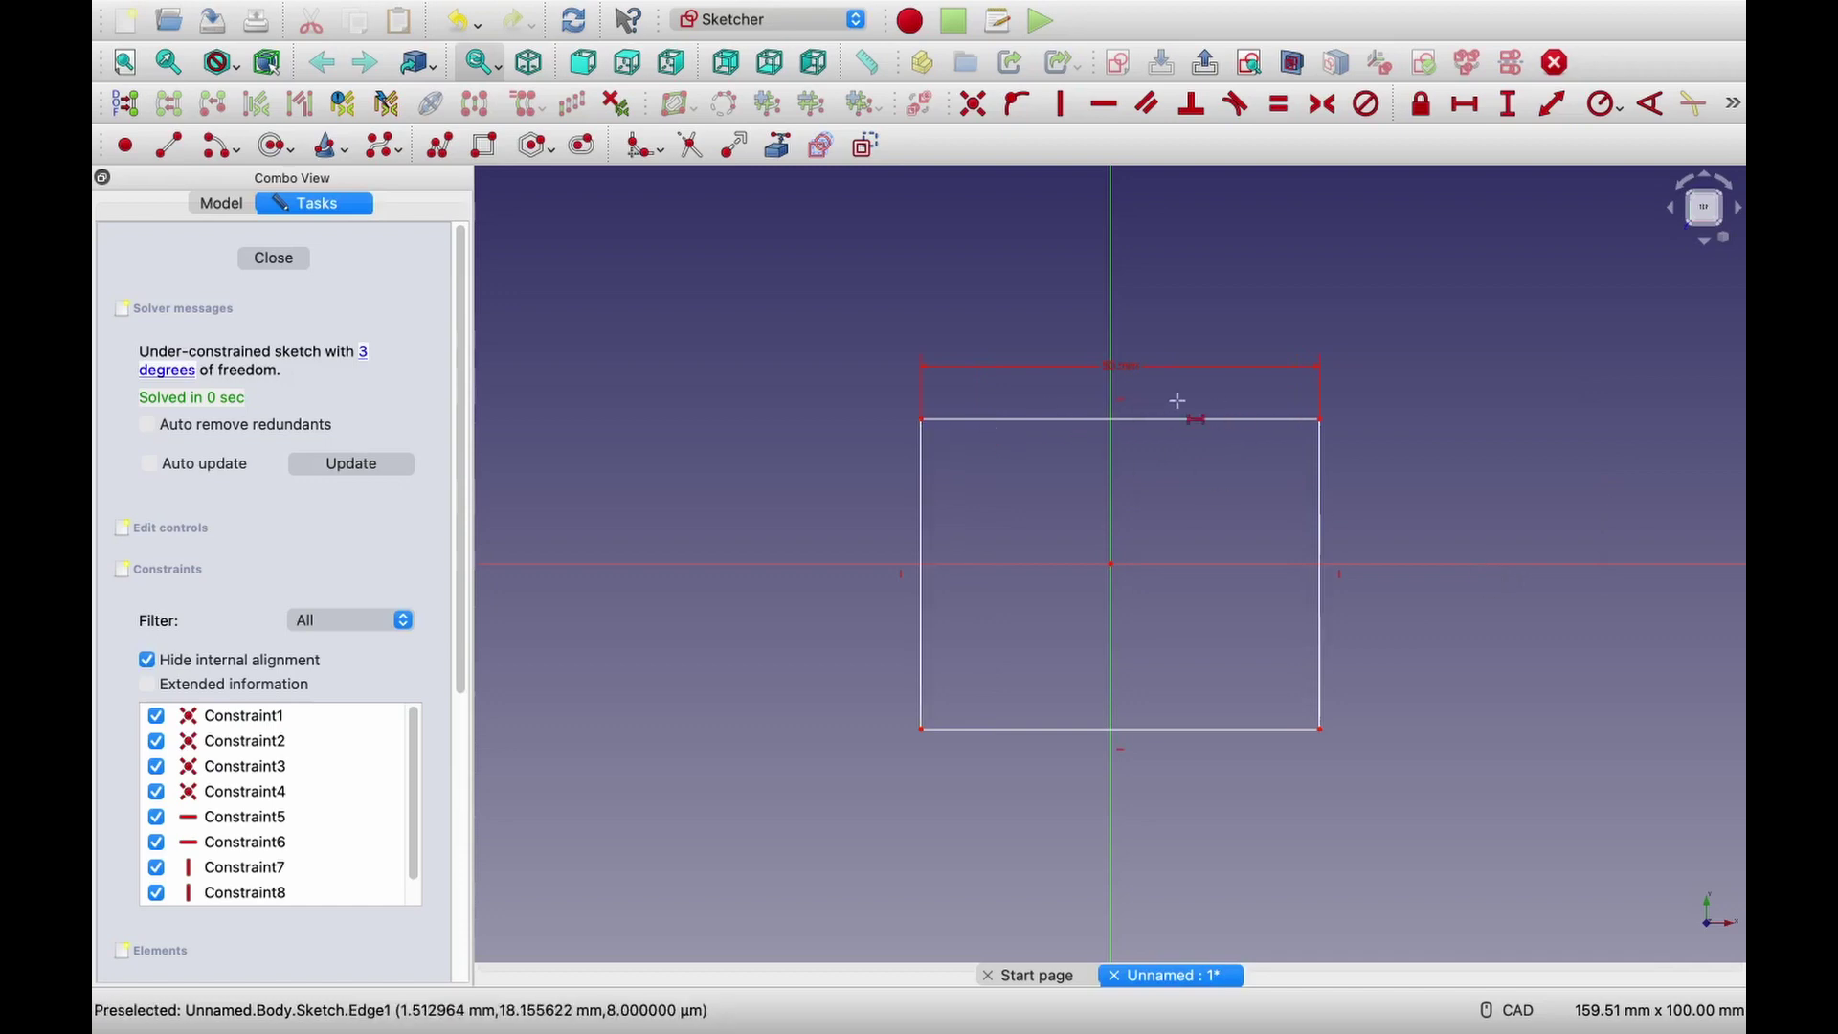
click(1508, 105)
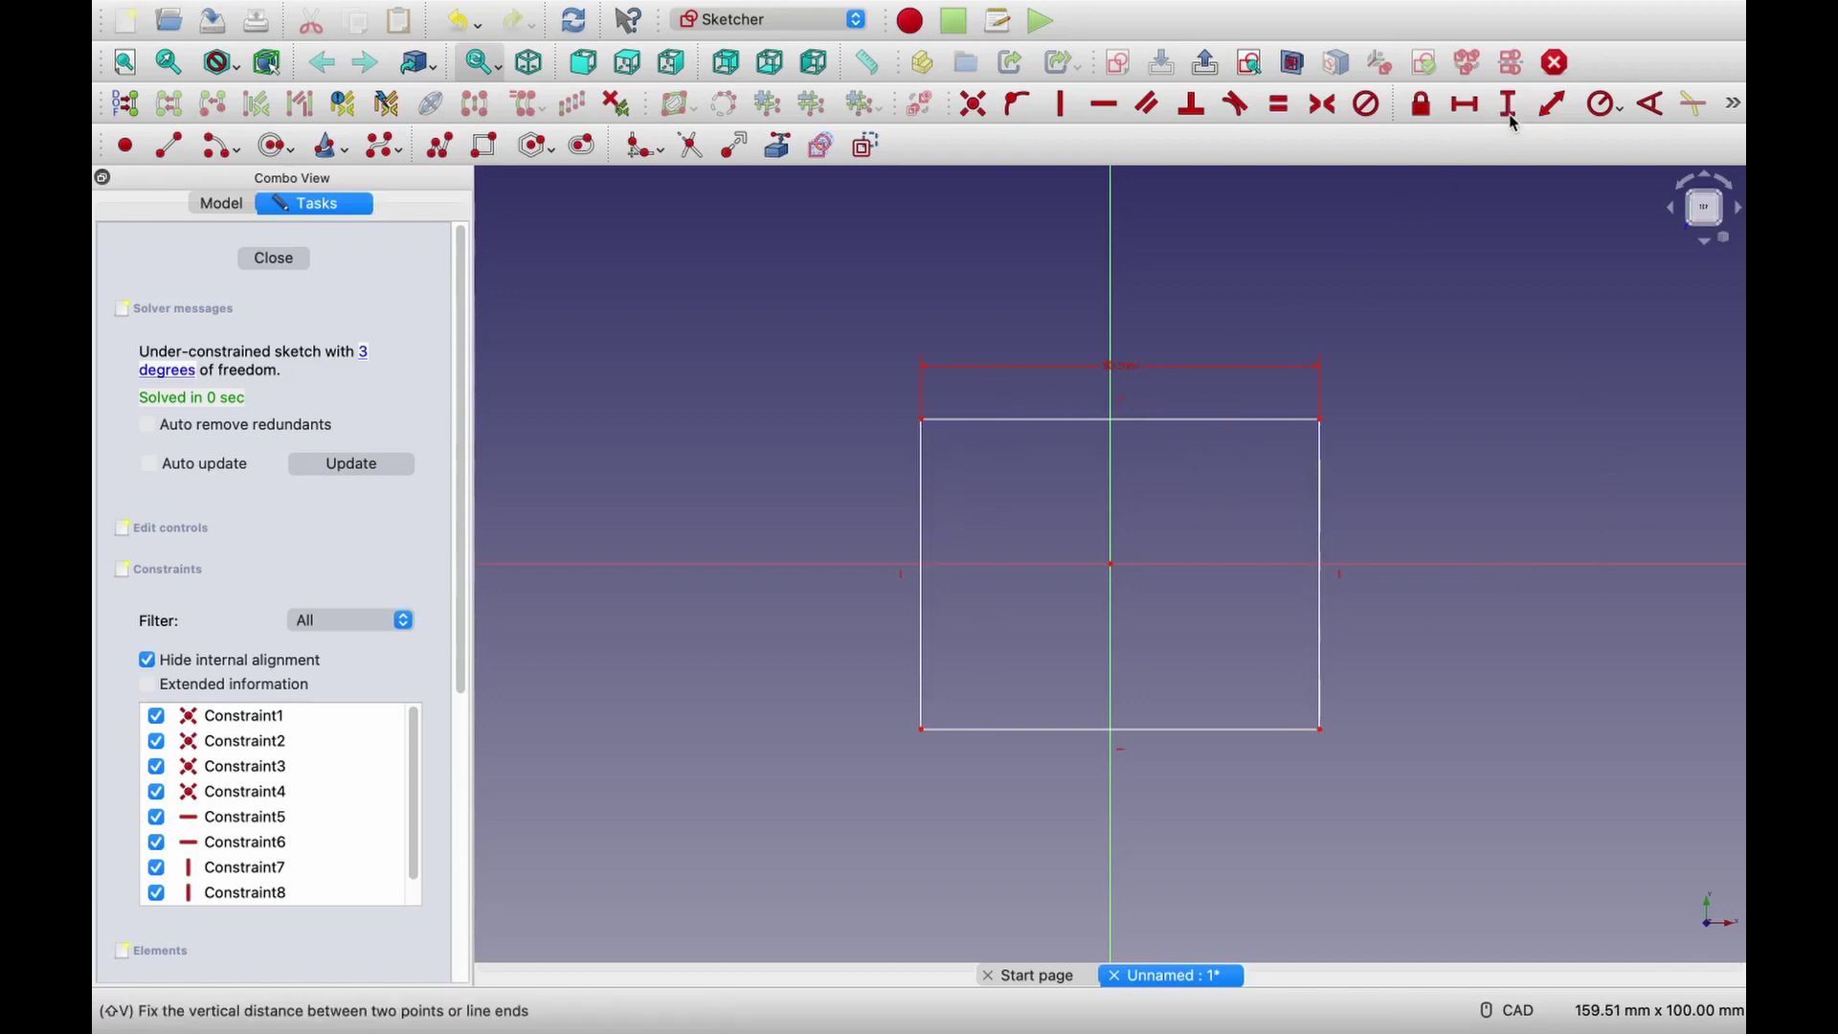
click(1320, 503)
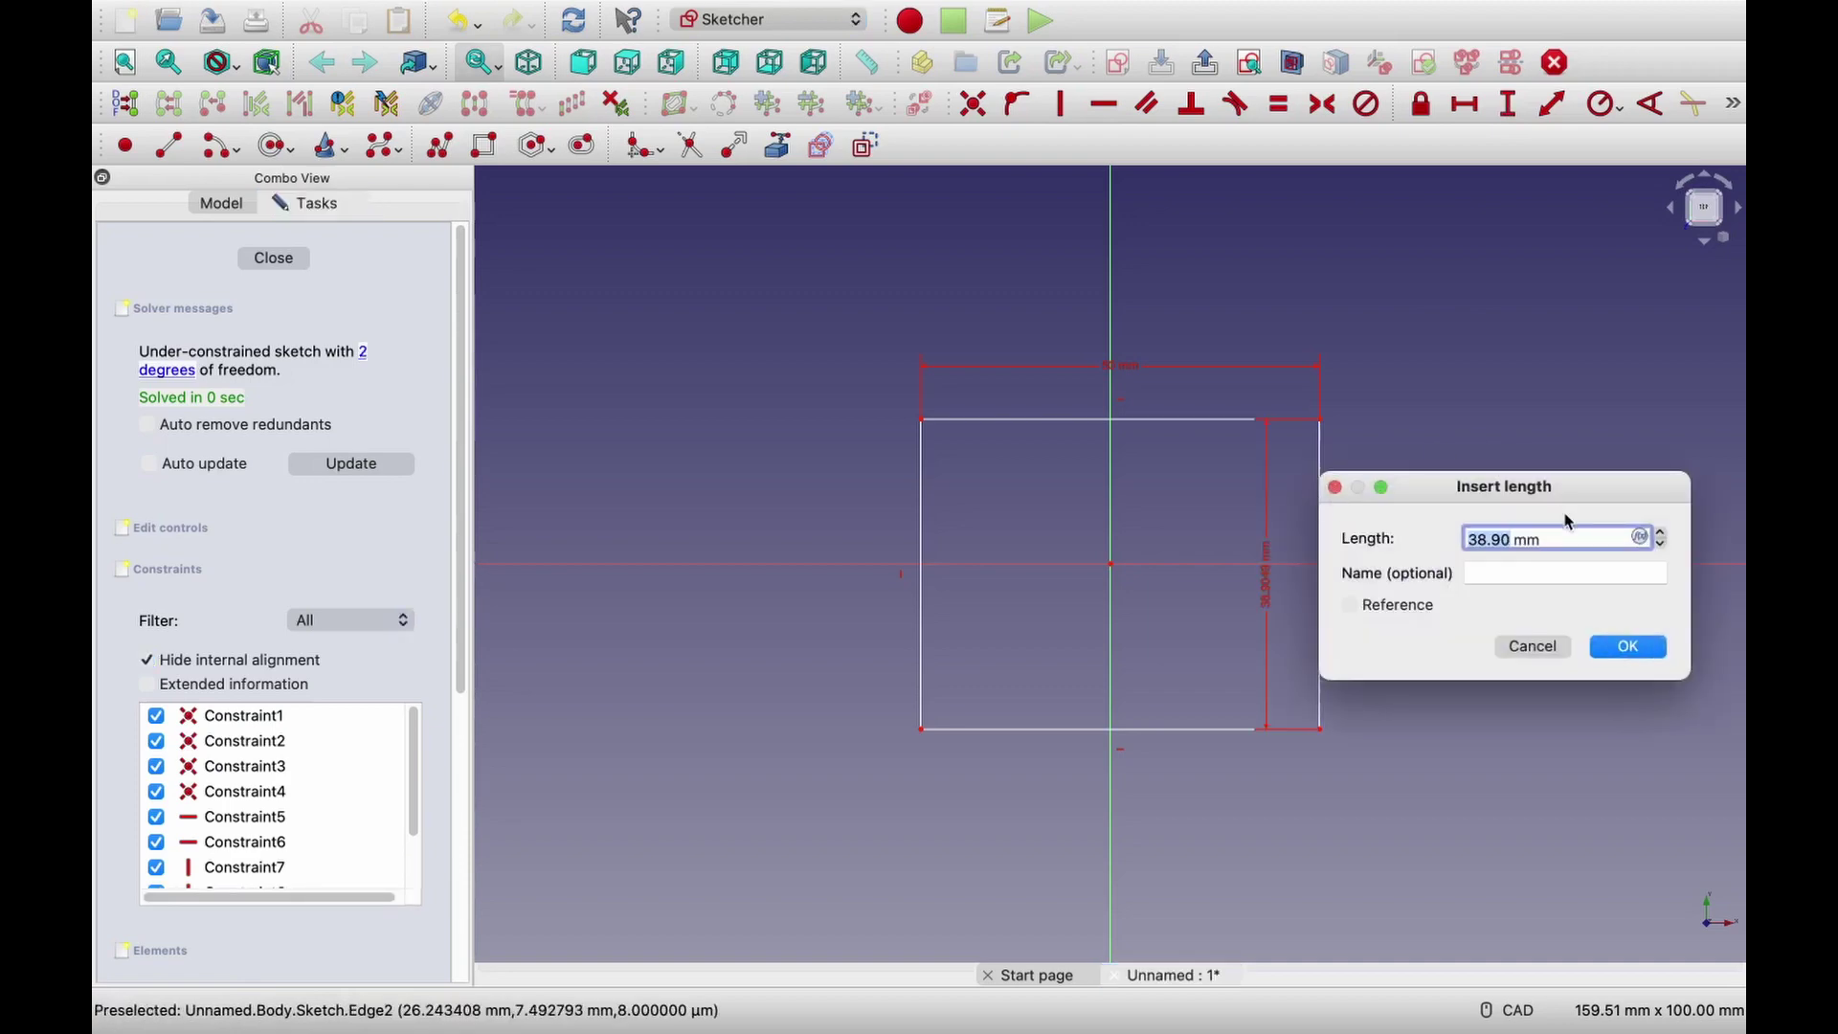
text(50)
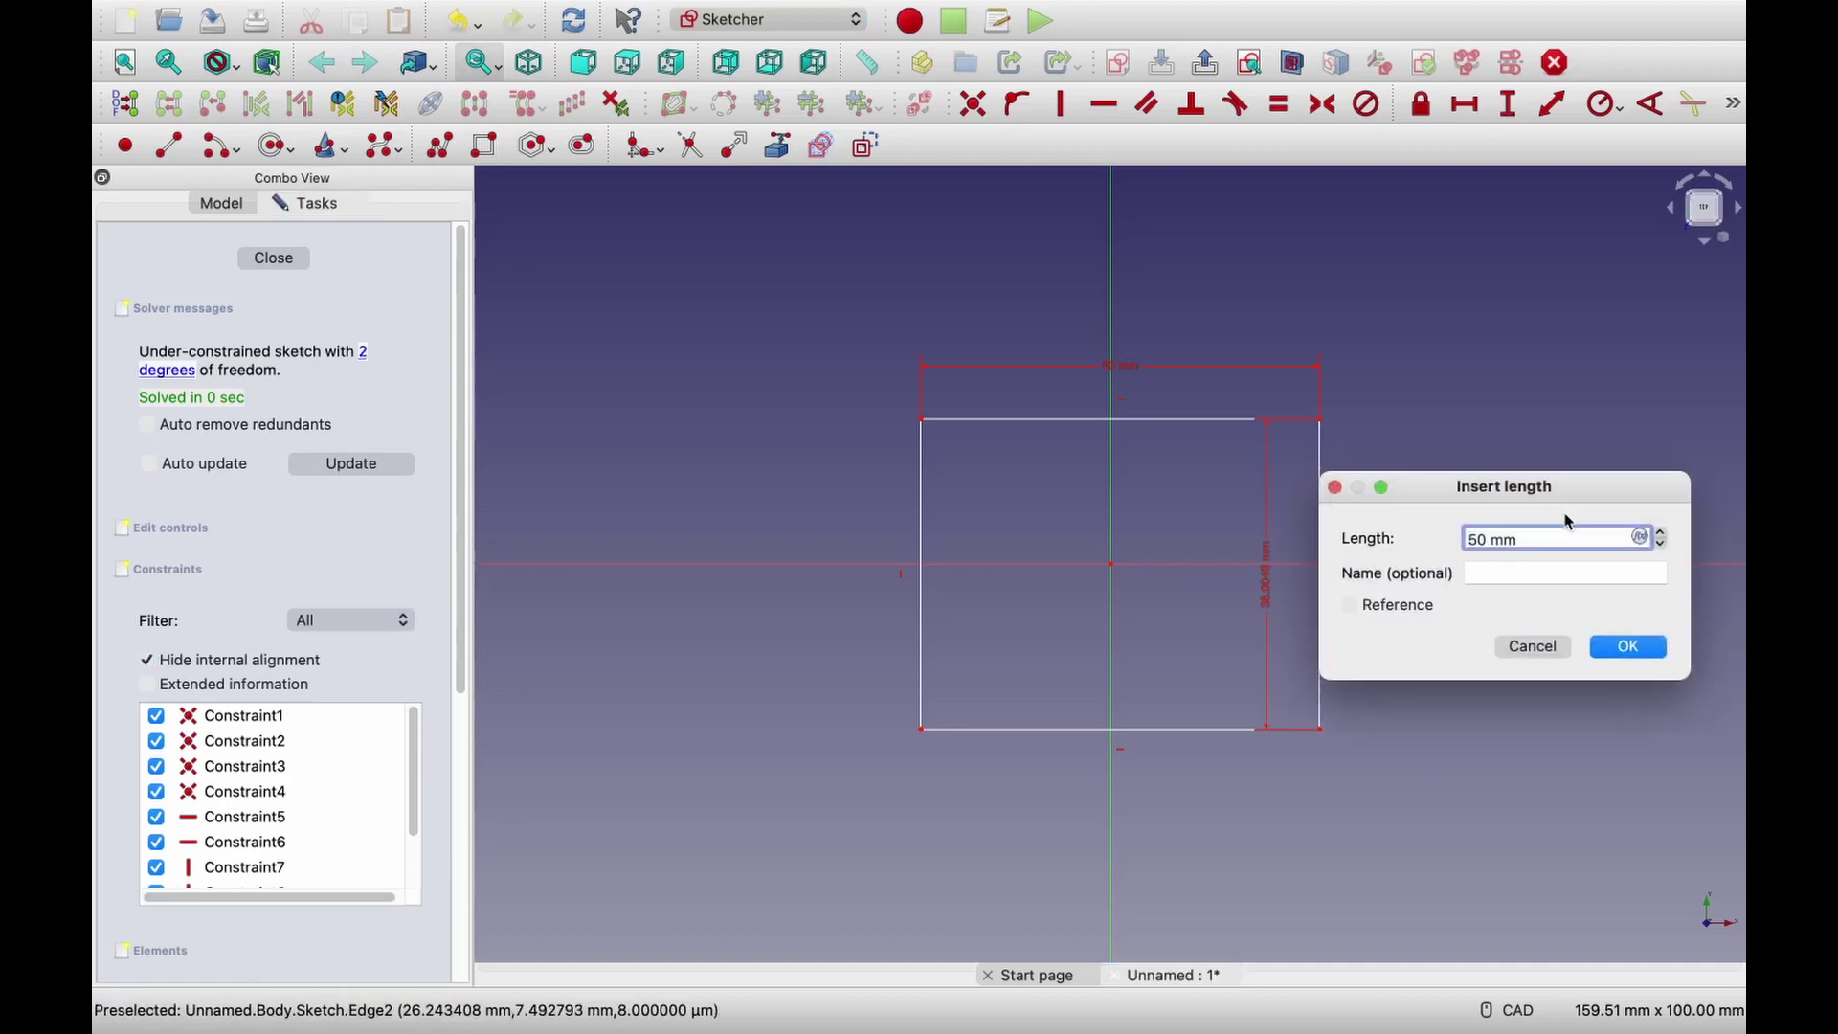
click(1612, 647)
key(Escape)
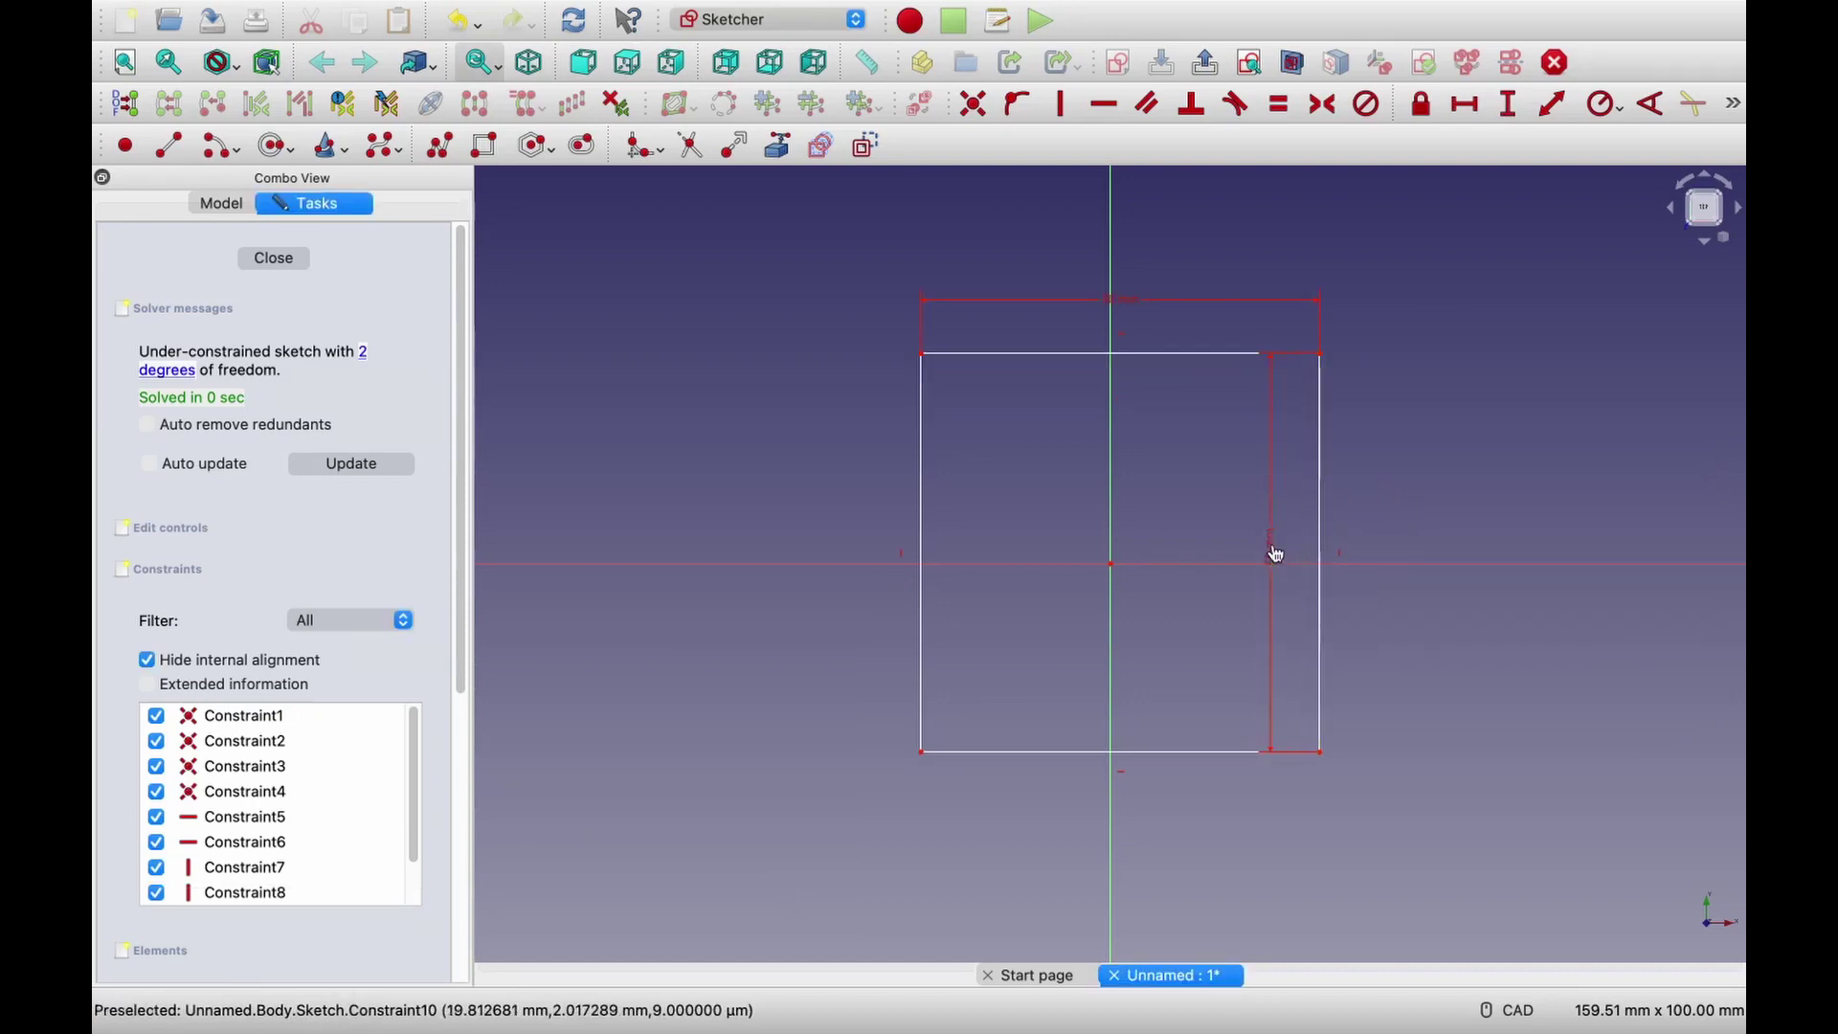
Move the width and height dimensions clear of the rectangle and shift the rectangle lower.
drag(1280, 551, 1405, 550)
drag(1153, 320, 1153, 299)
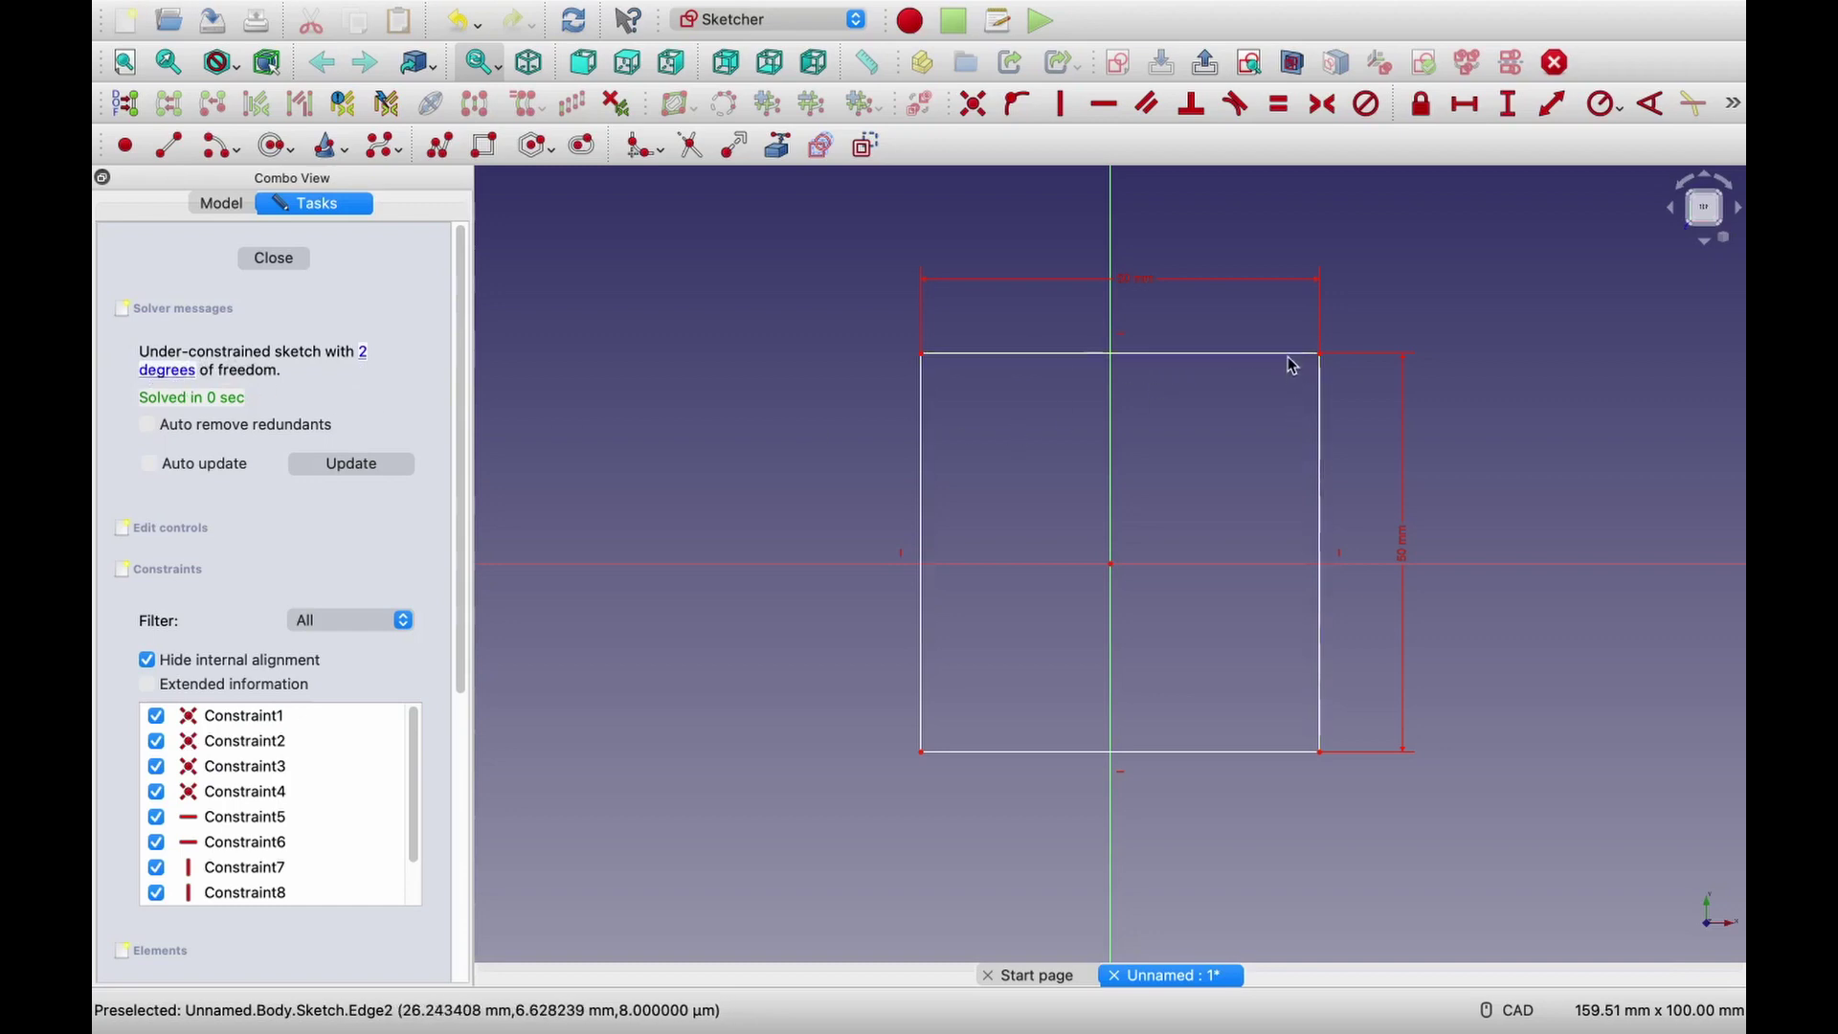
mouse_move(1290, 364)
mouse_down()
mouse_move(1145, 361)
mouse_move(1222, 406)
mouse_move(1326, 417)
mouse_move(1260, 471)
mouse_move(1309, 406)
mouse_move(1300, 381)
mouse_up()
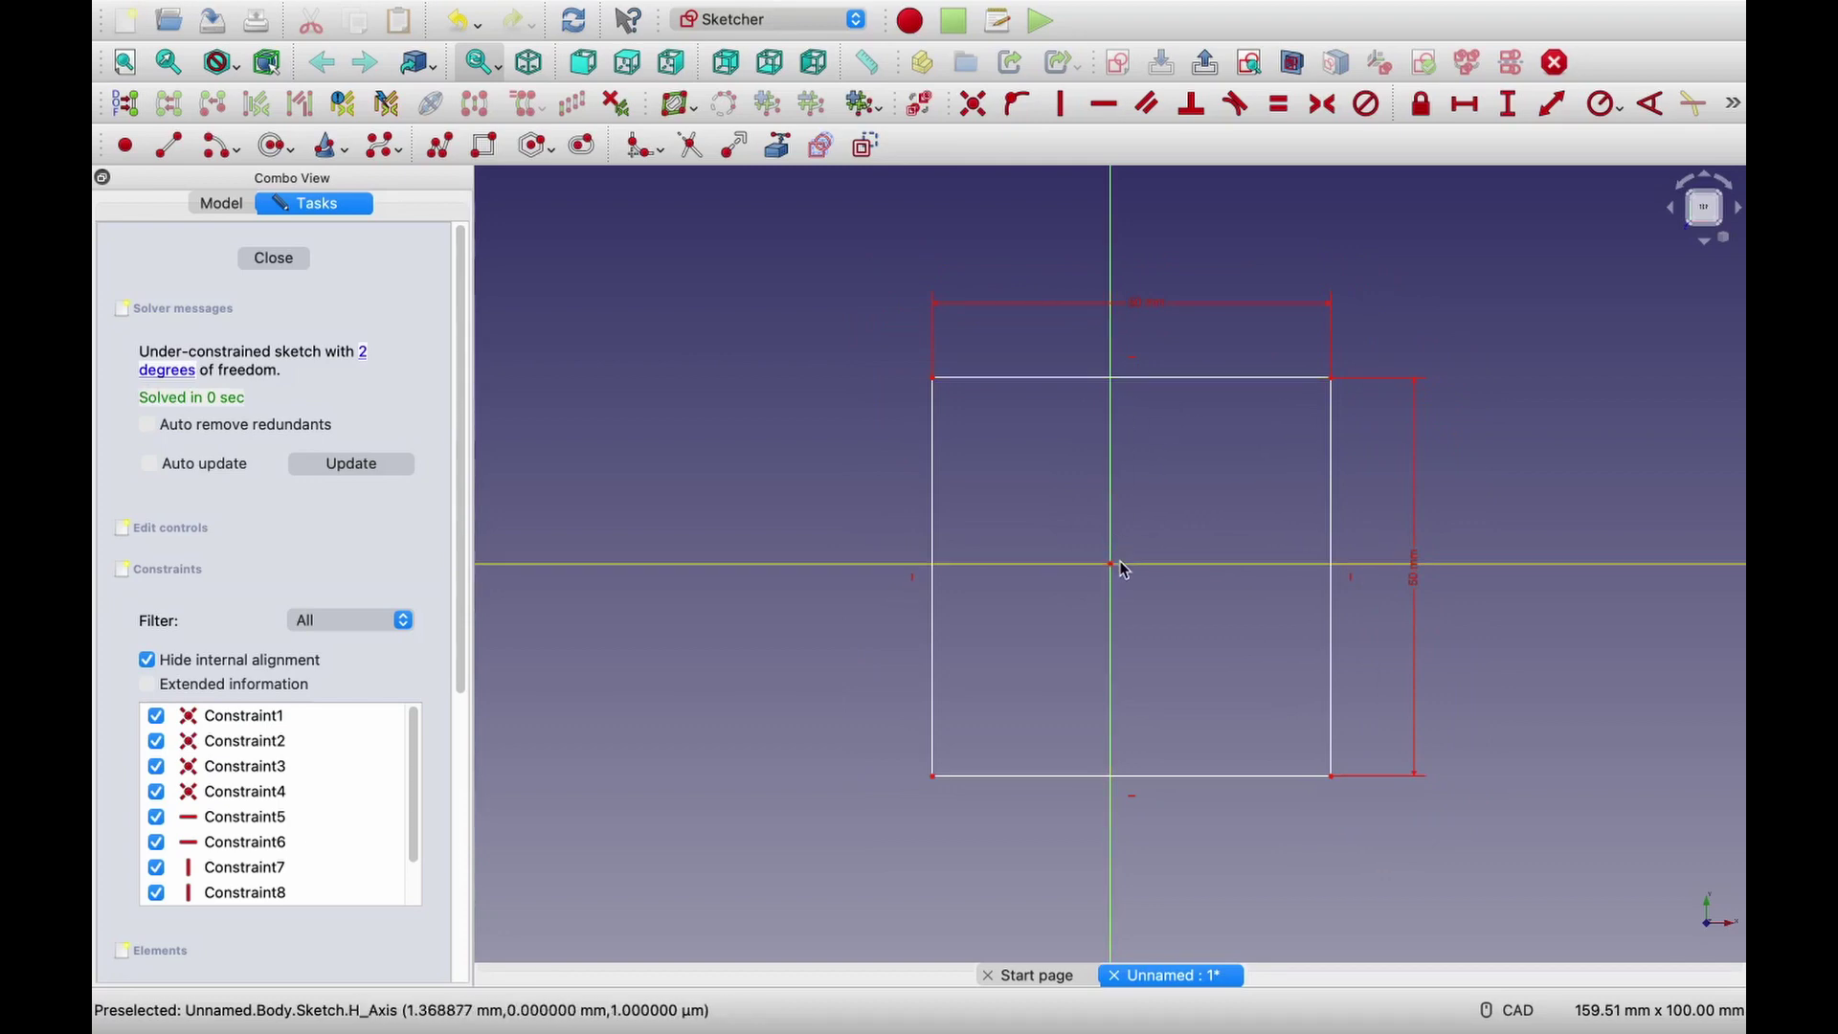
Constrain the top-left corner 25 mm vertically from the sketch origin.
click(933, 381)
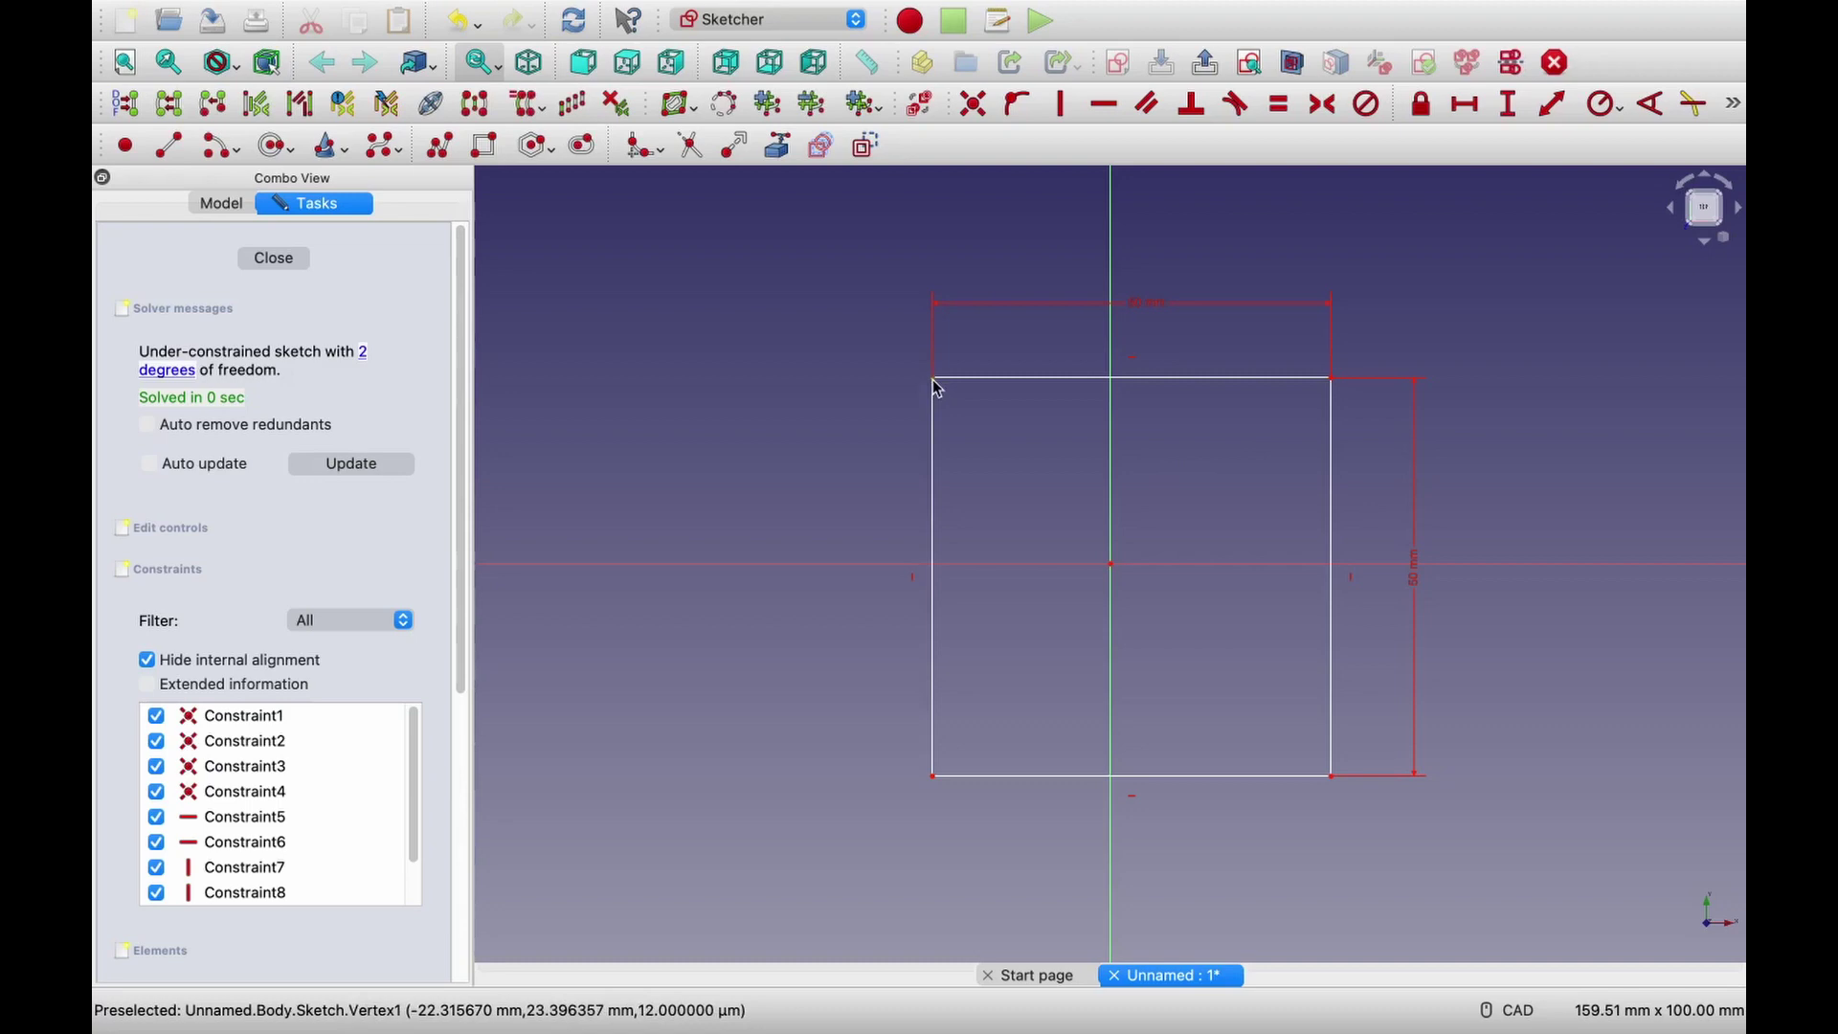
click(1114, 572)
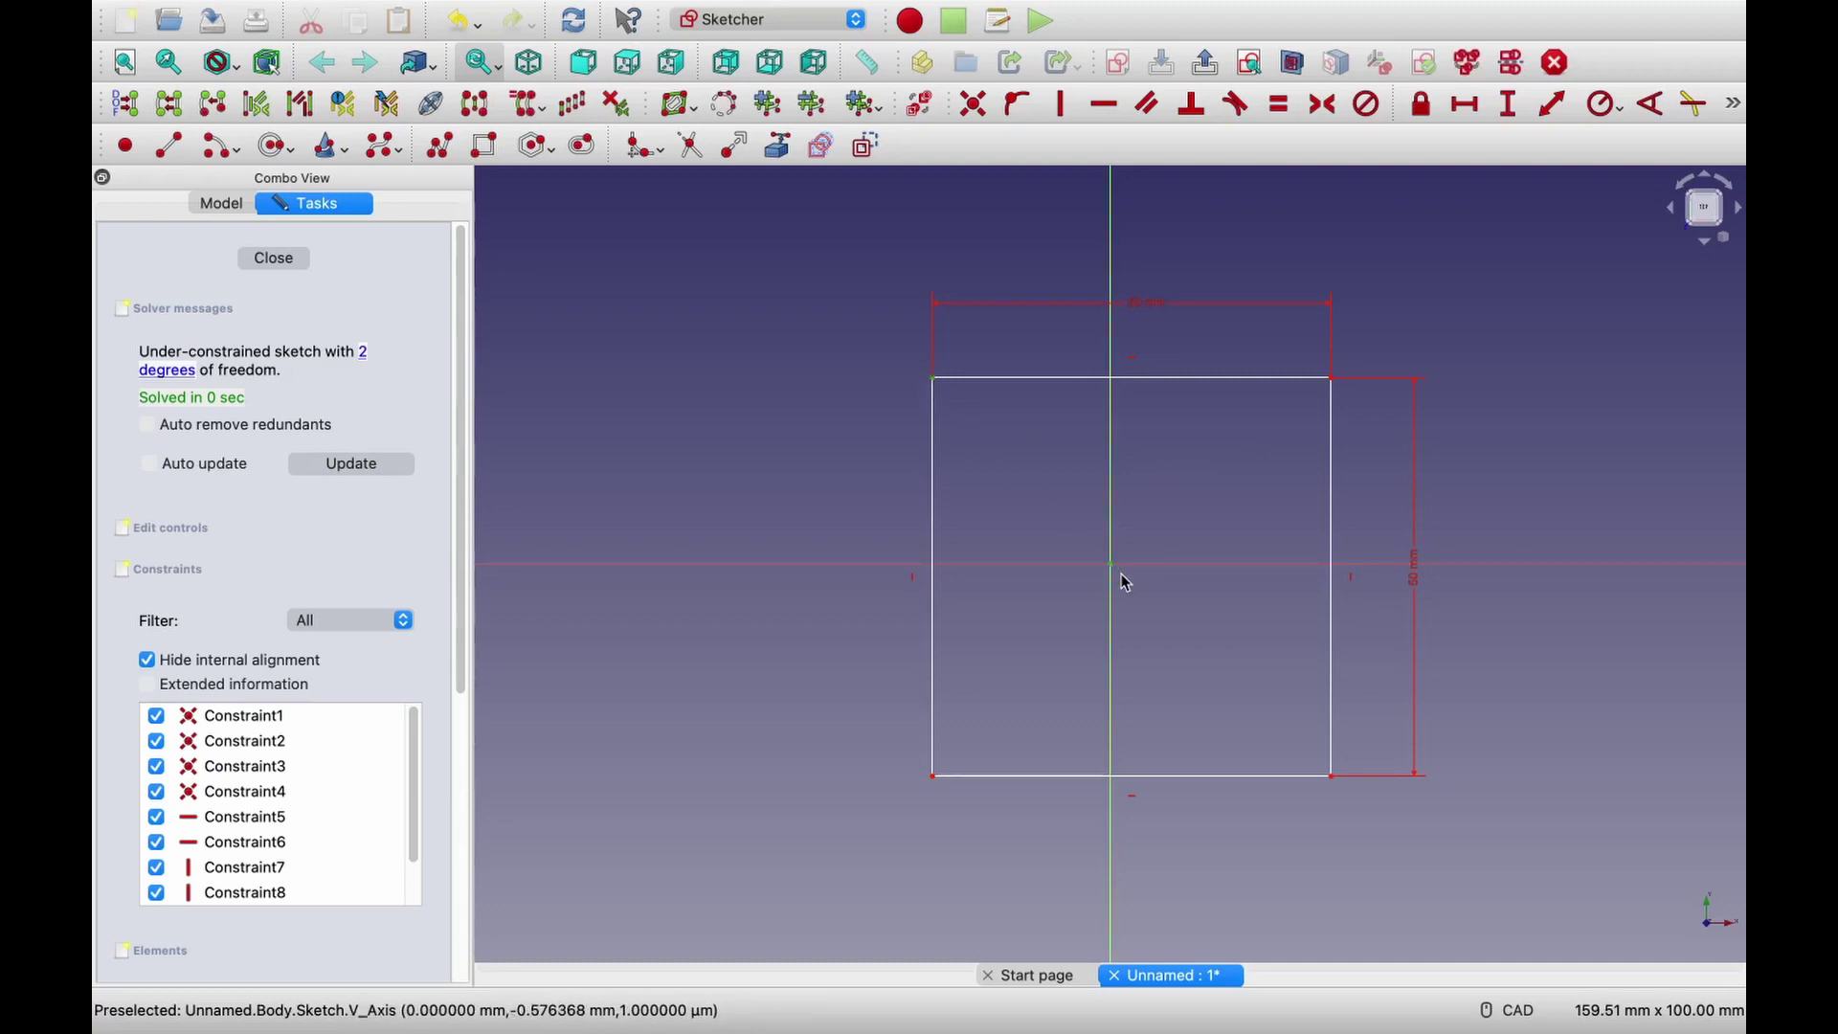
click(1506, 105)
text(25)
click(1659, 250)
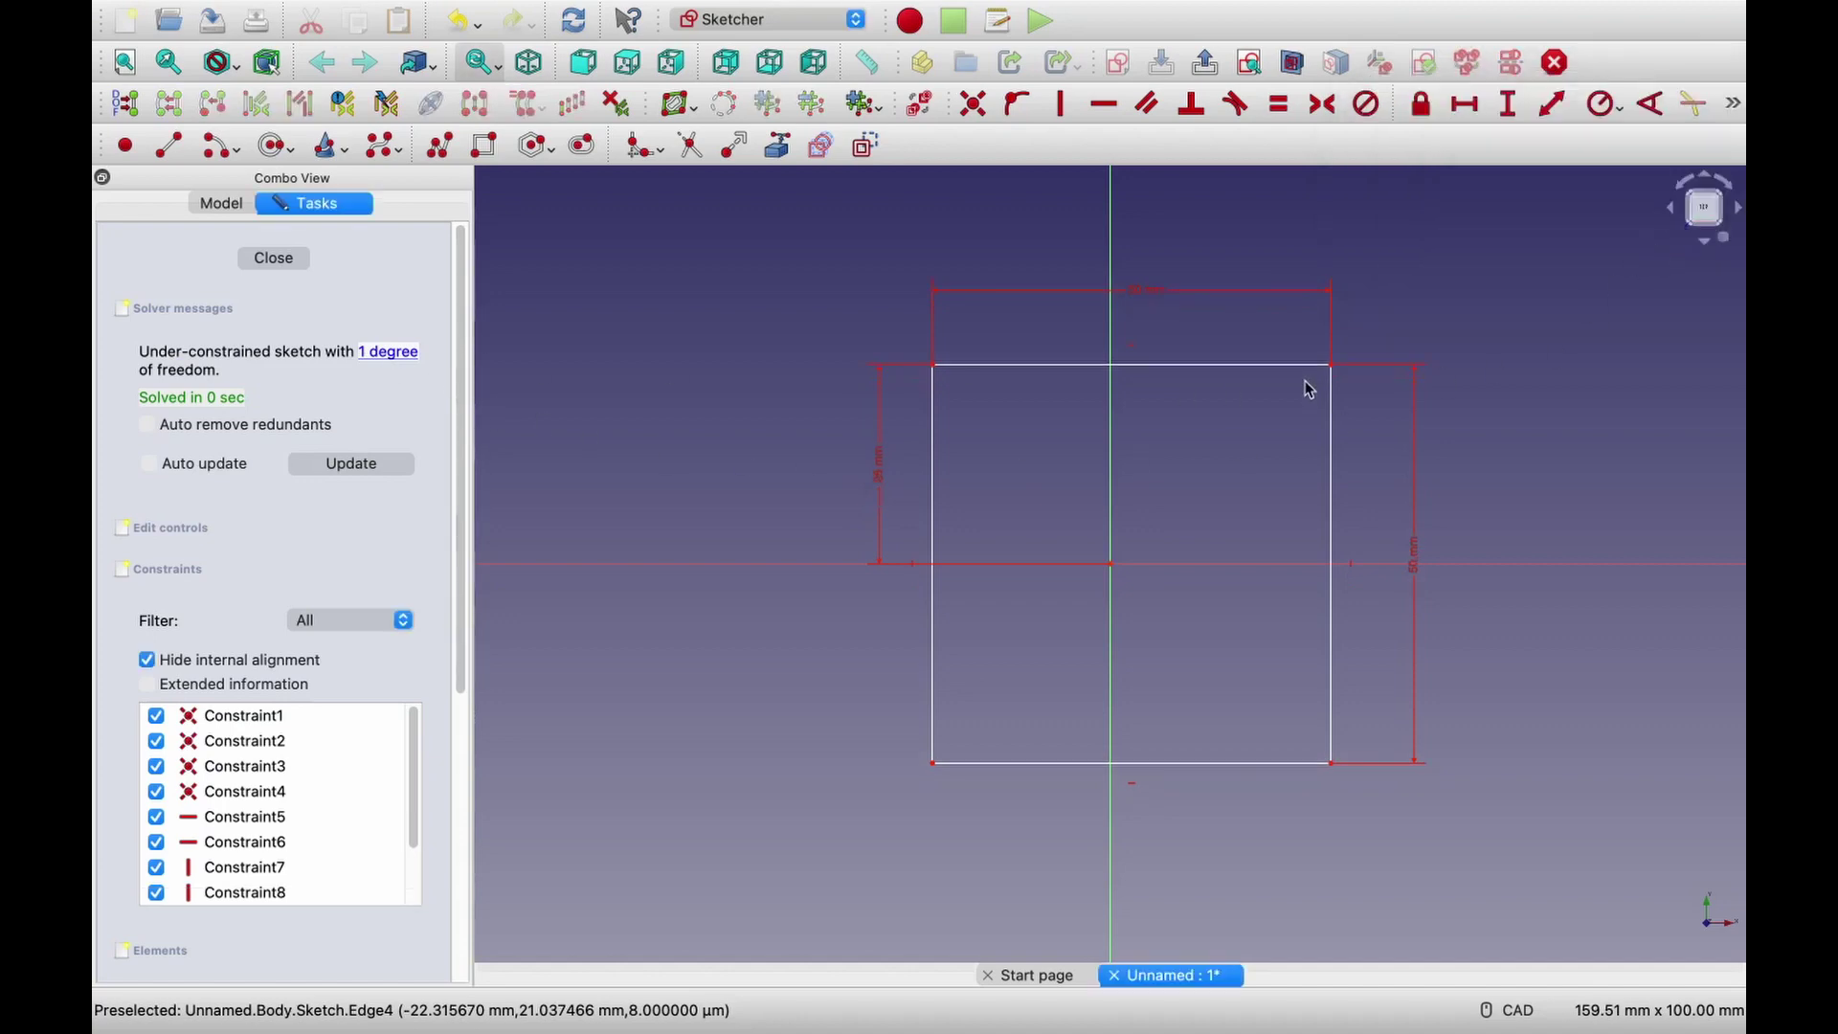
Slide the rectangle left and constrain it 25 mm horizontally from the origin.
mouse_move(1293, 367)
mouse_down()
mouse_move(1214, 379)
mouse_move(1341, 394)
mouse_move(1248, 395)
mouse_up()
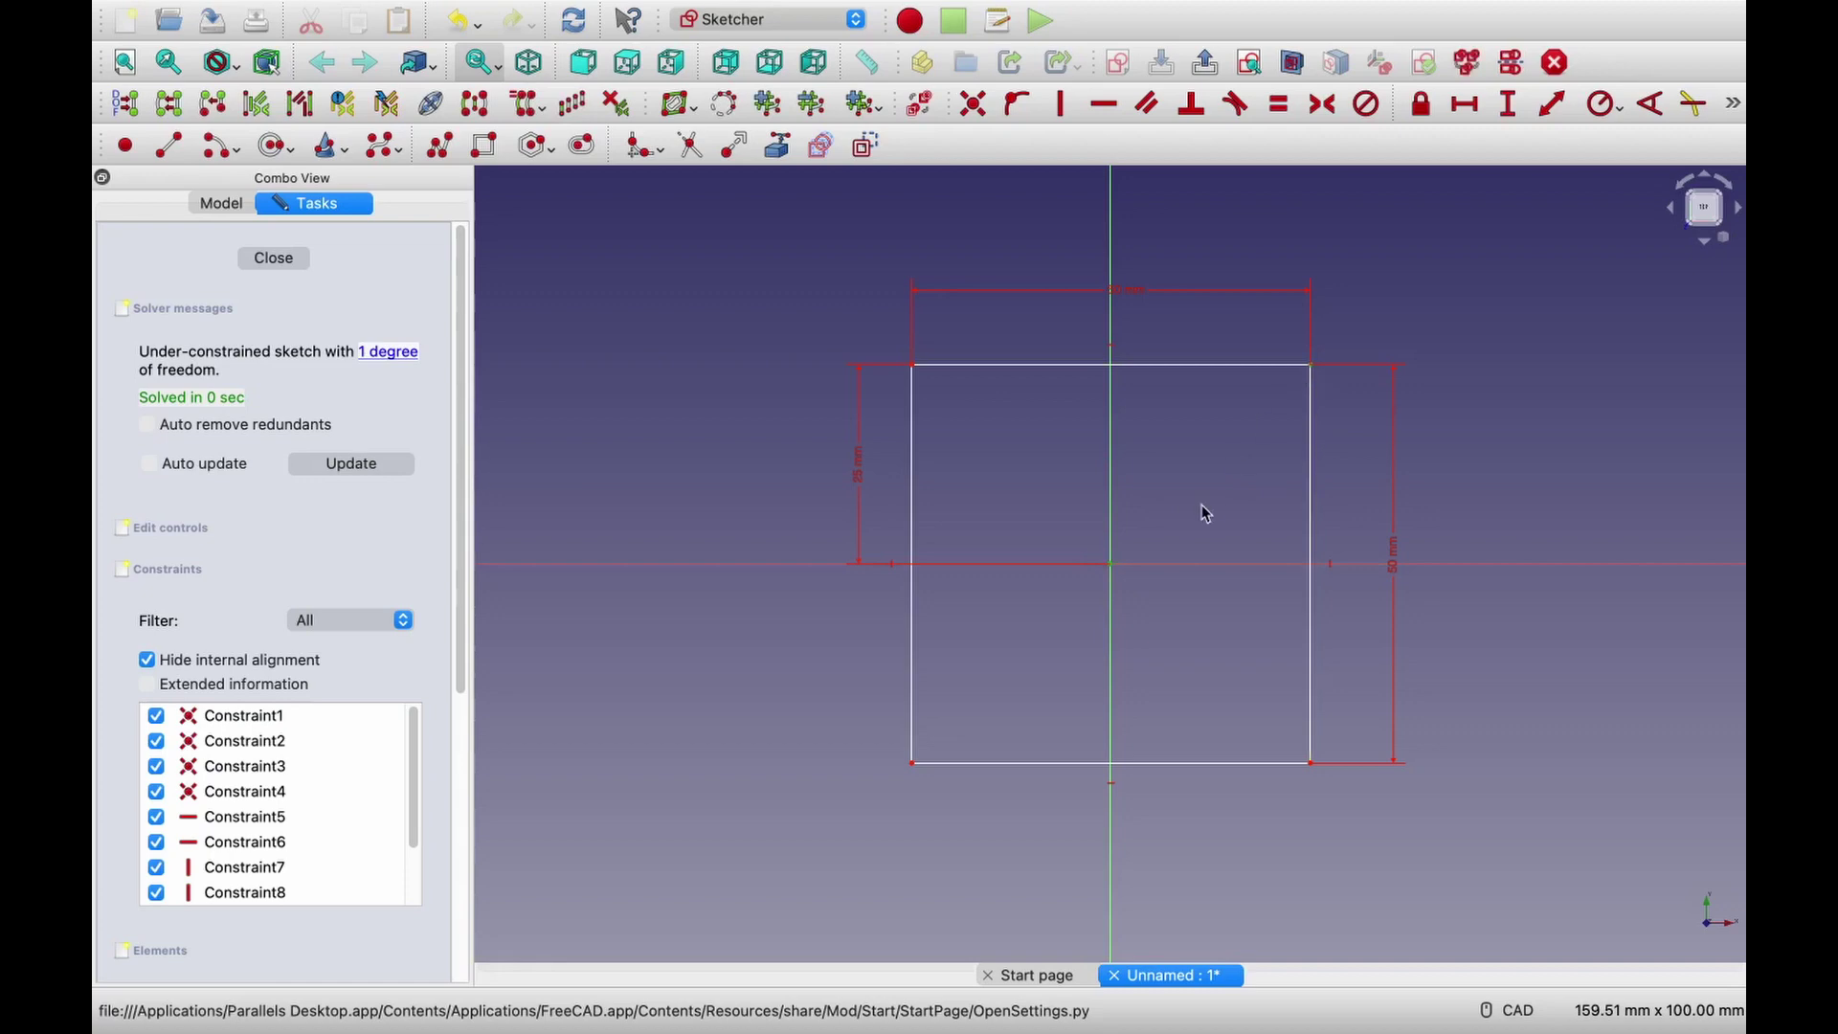
click(1464, 103)
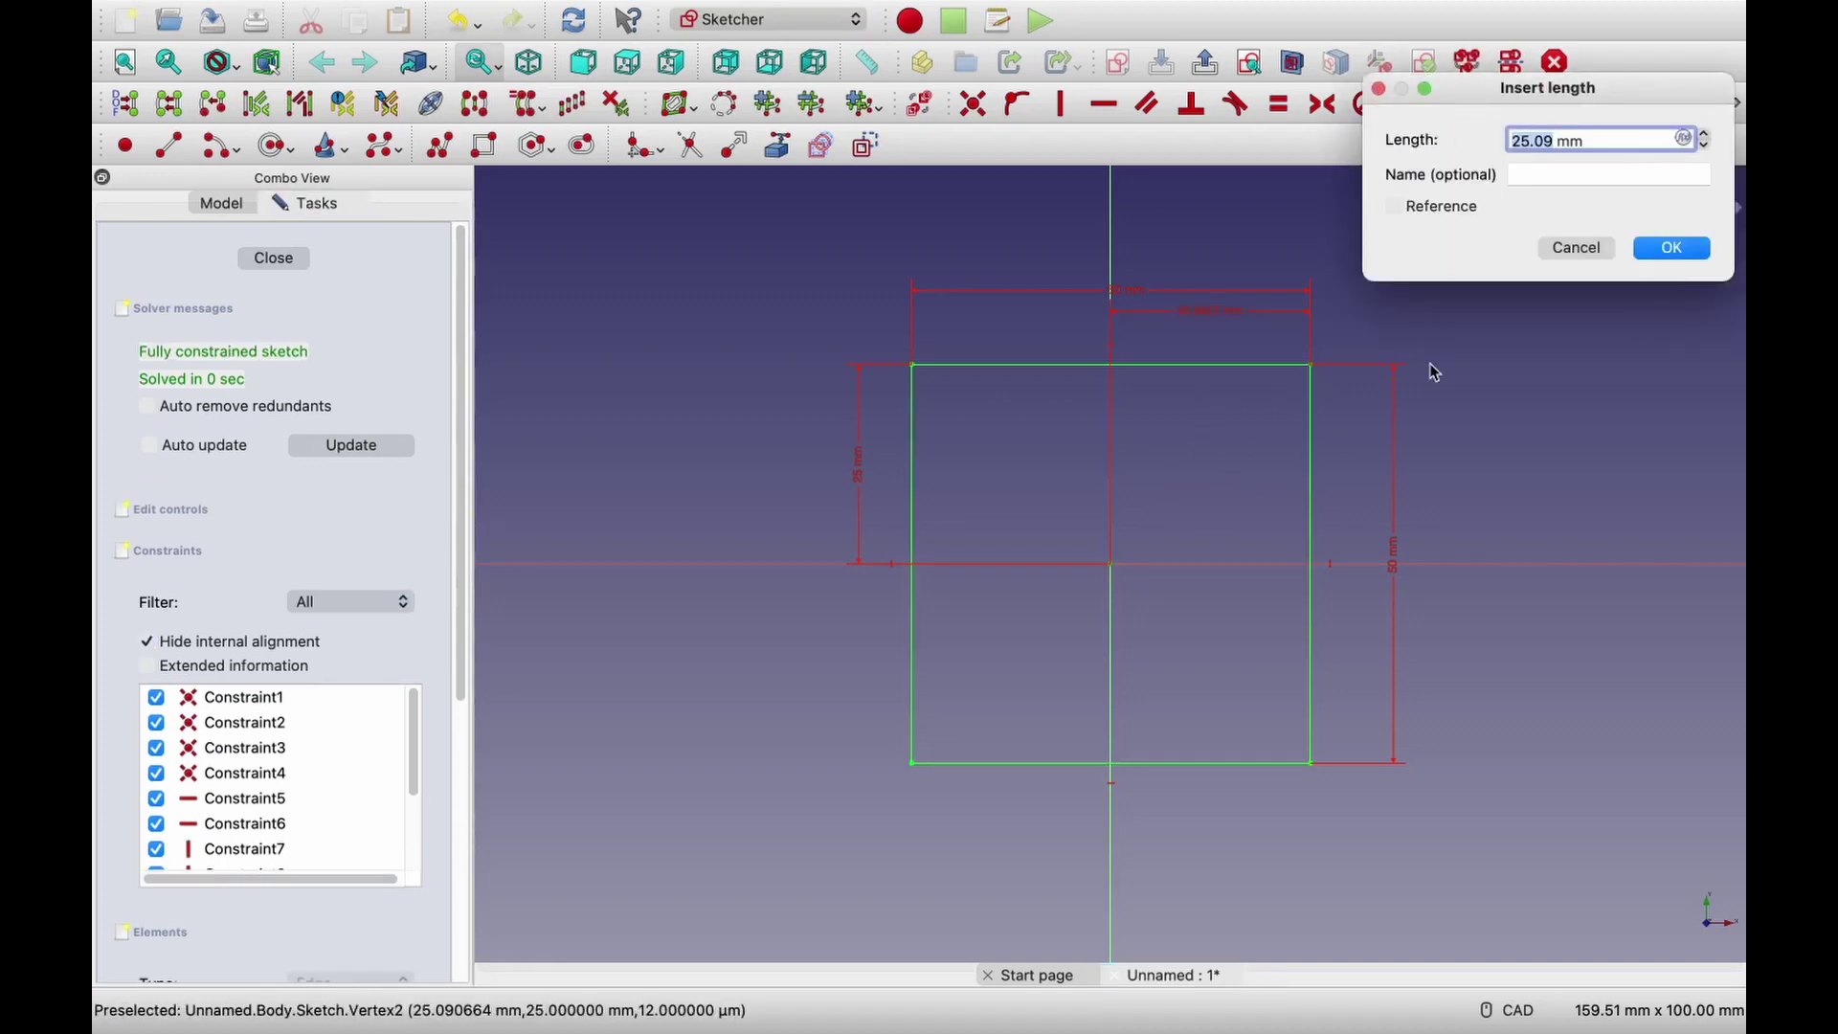
text(25)
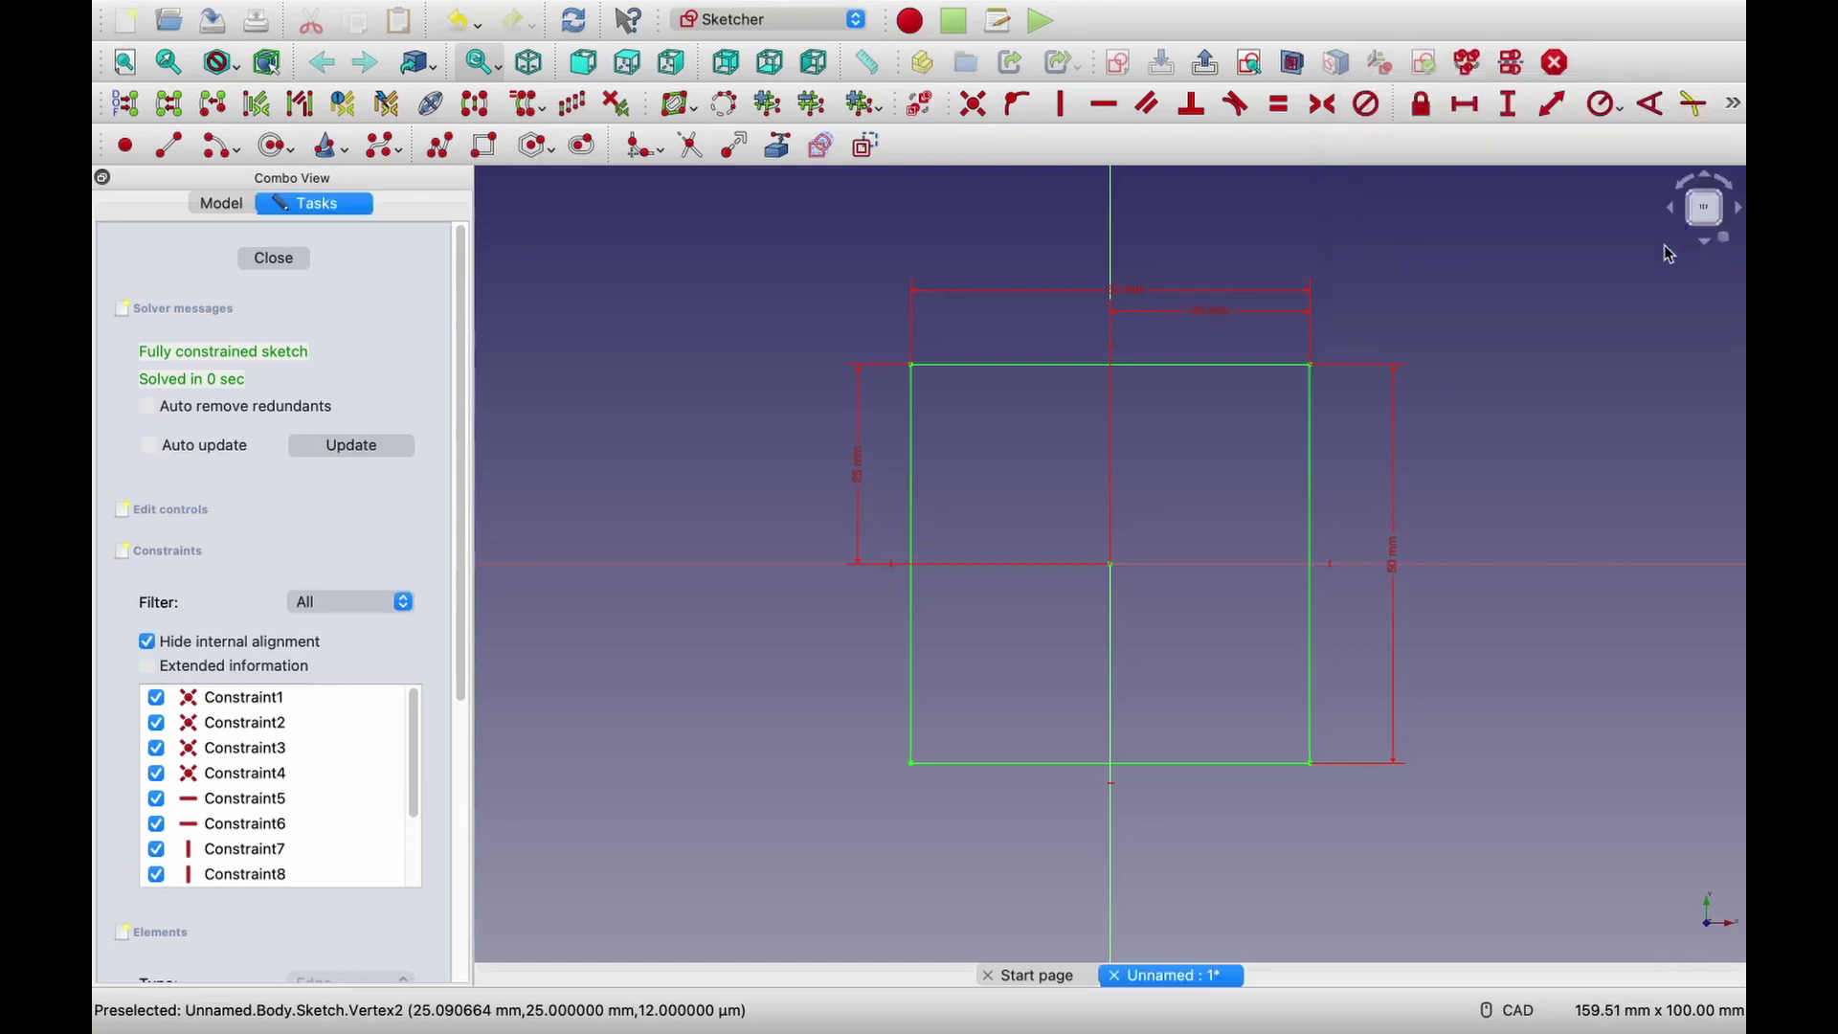
click(1668, 252)
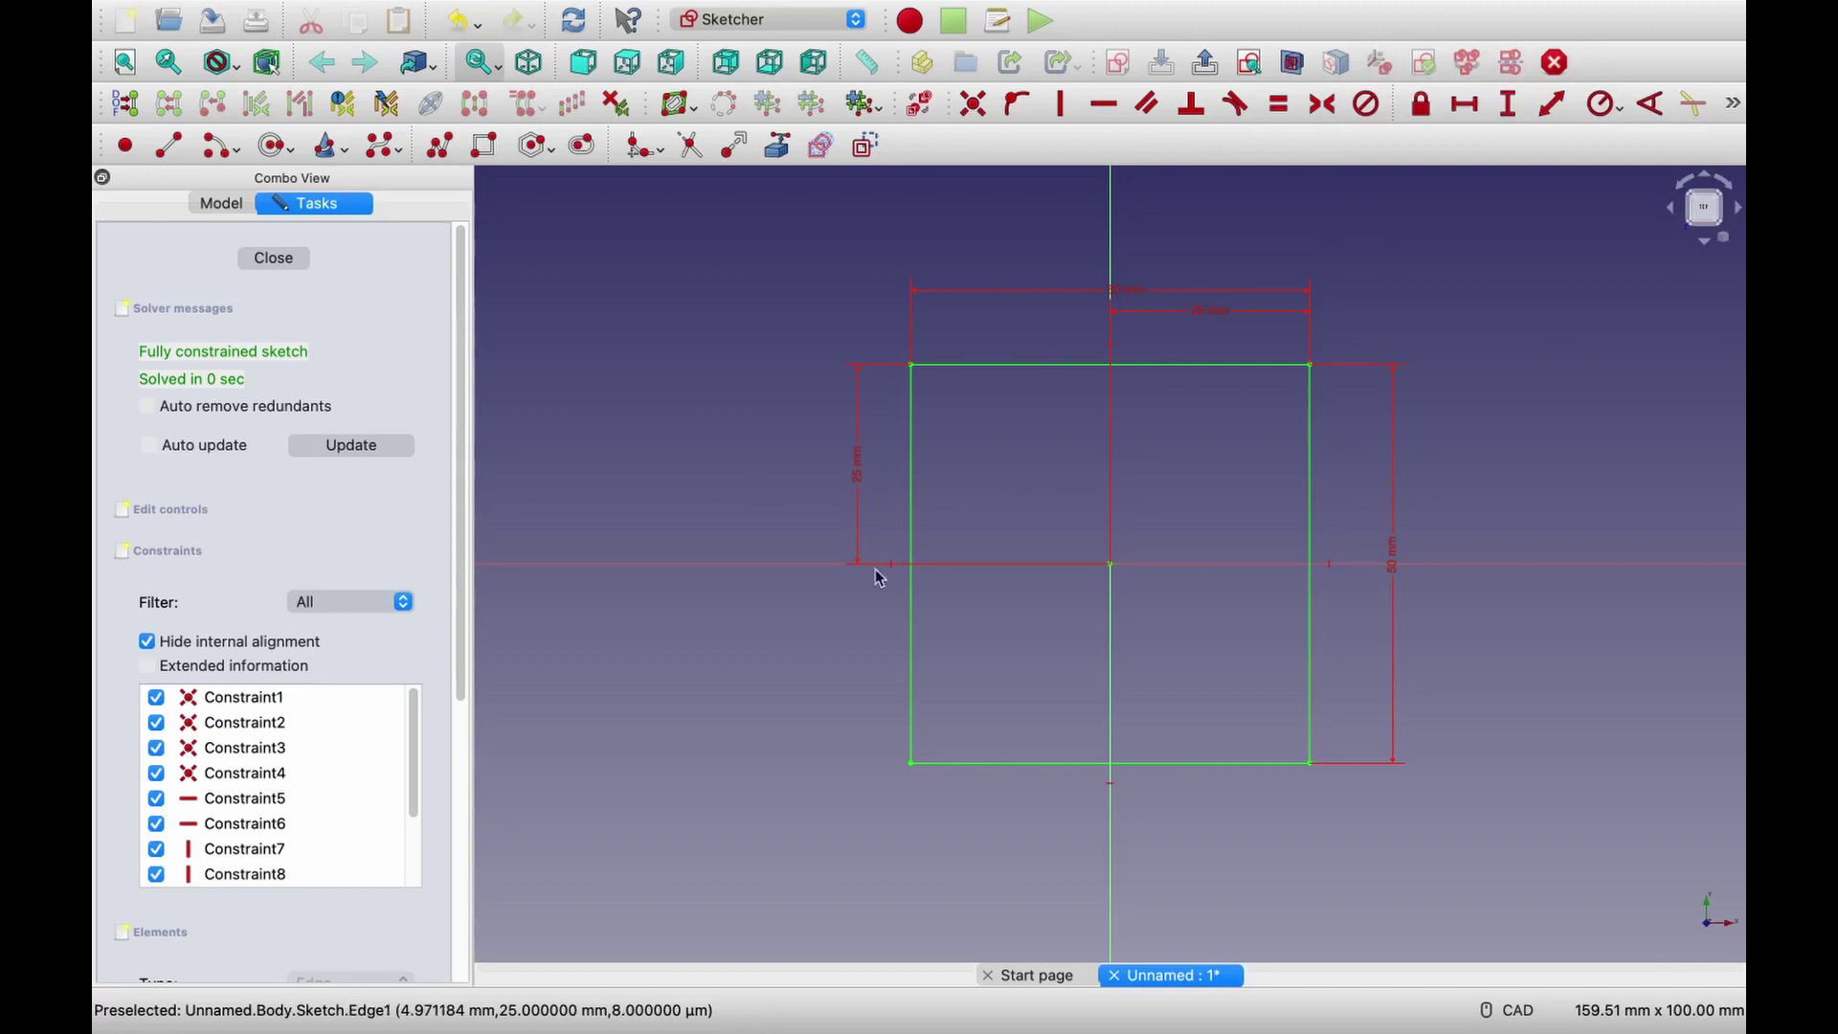
Close the sketch and show the Tasks panel, briefly toggling to the Start page and back.
click(274, 258)
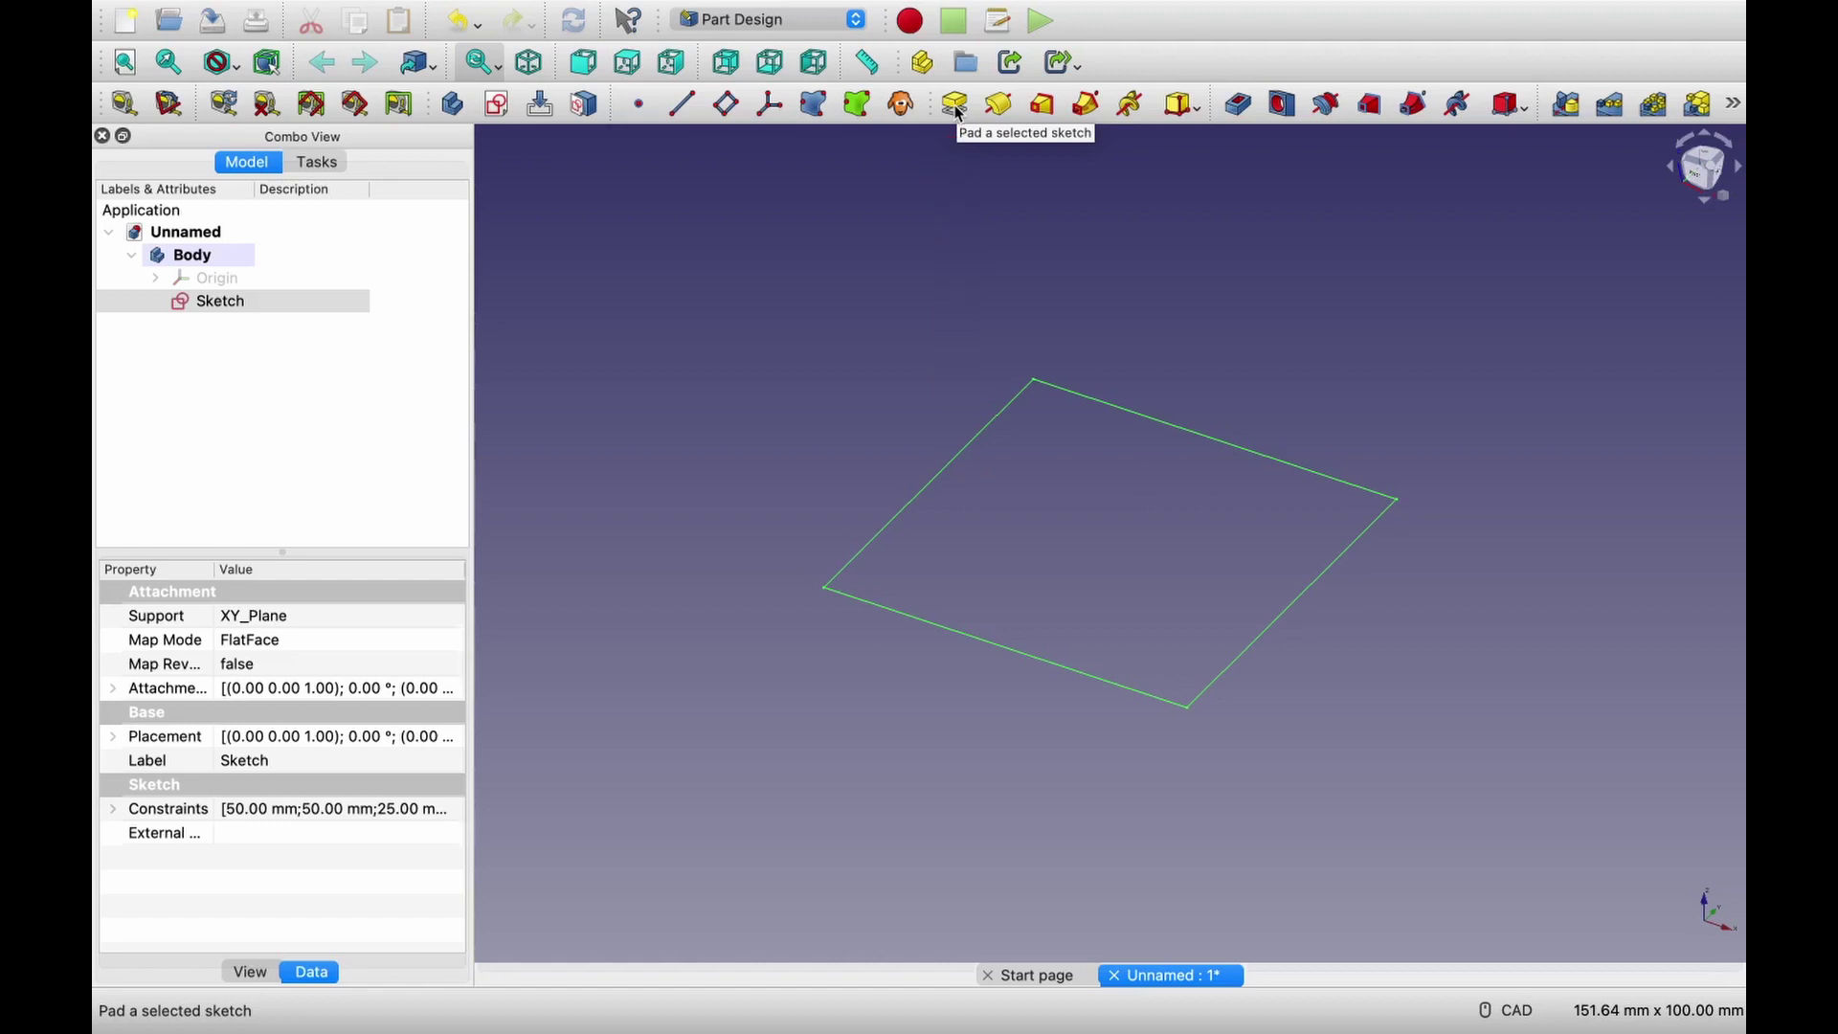
click(314, 161)
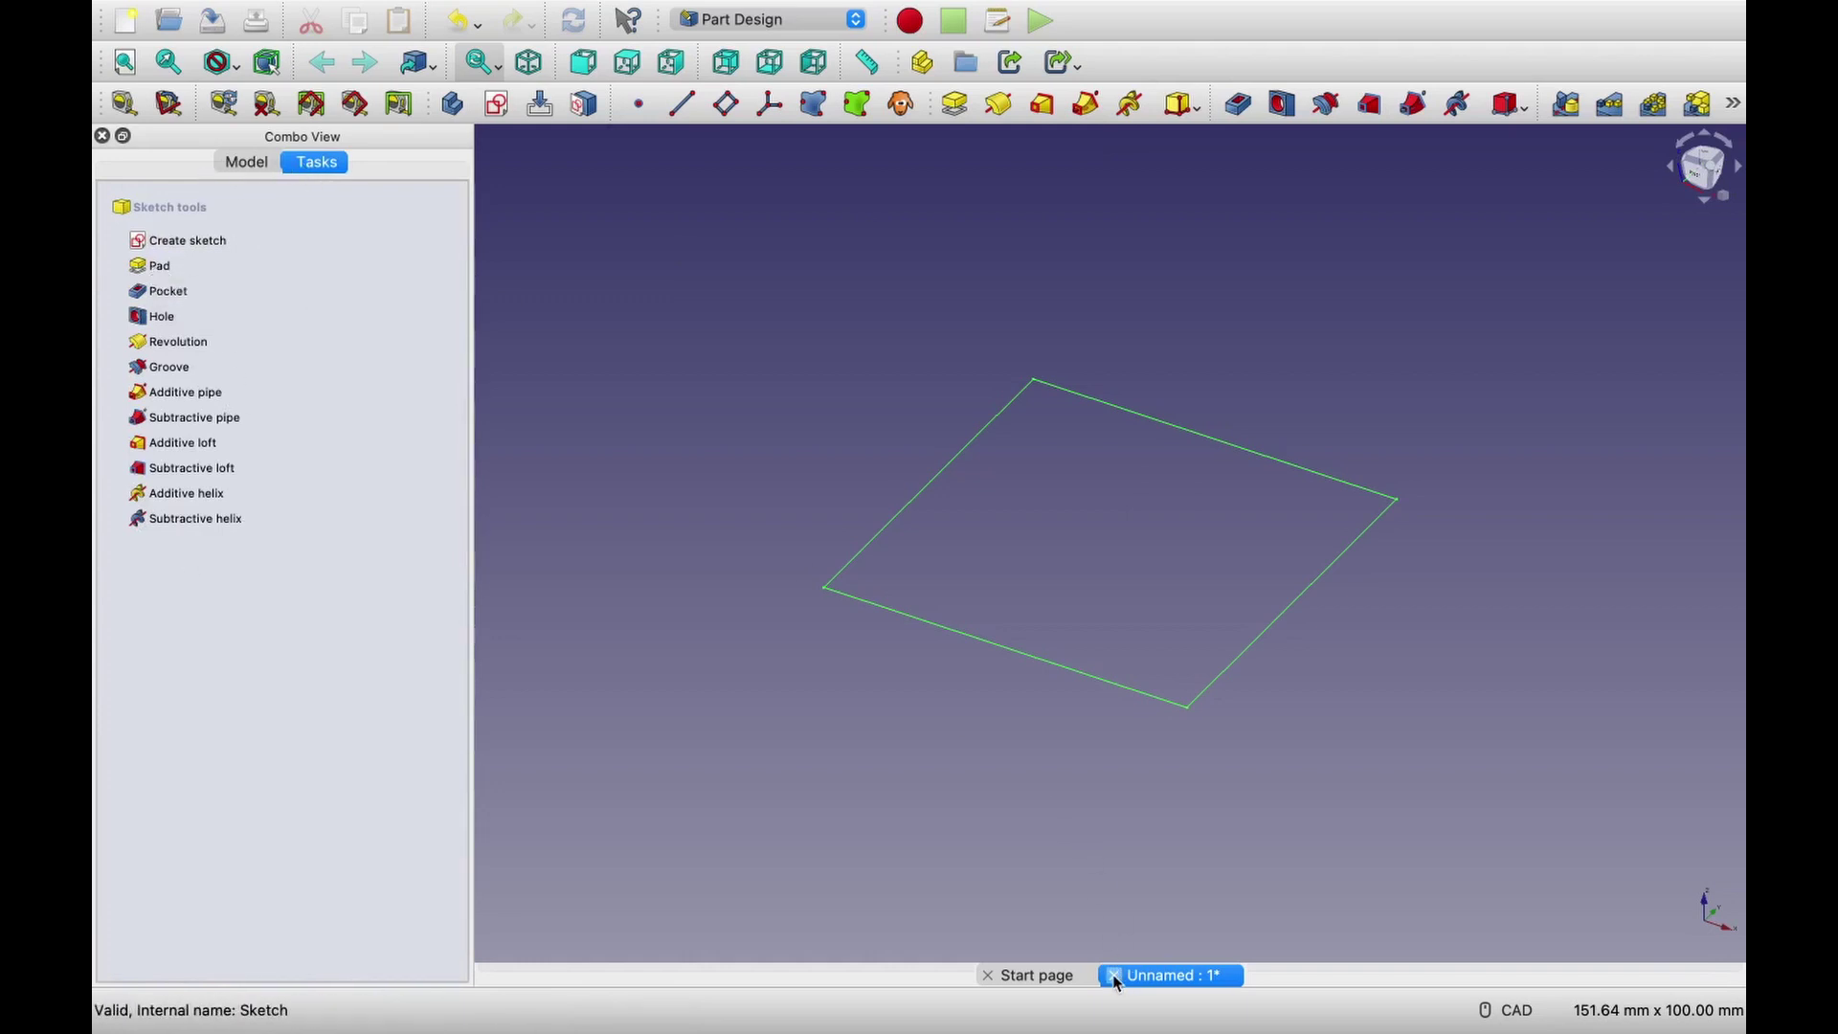
click(1043, 975)
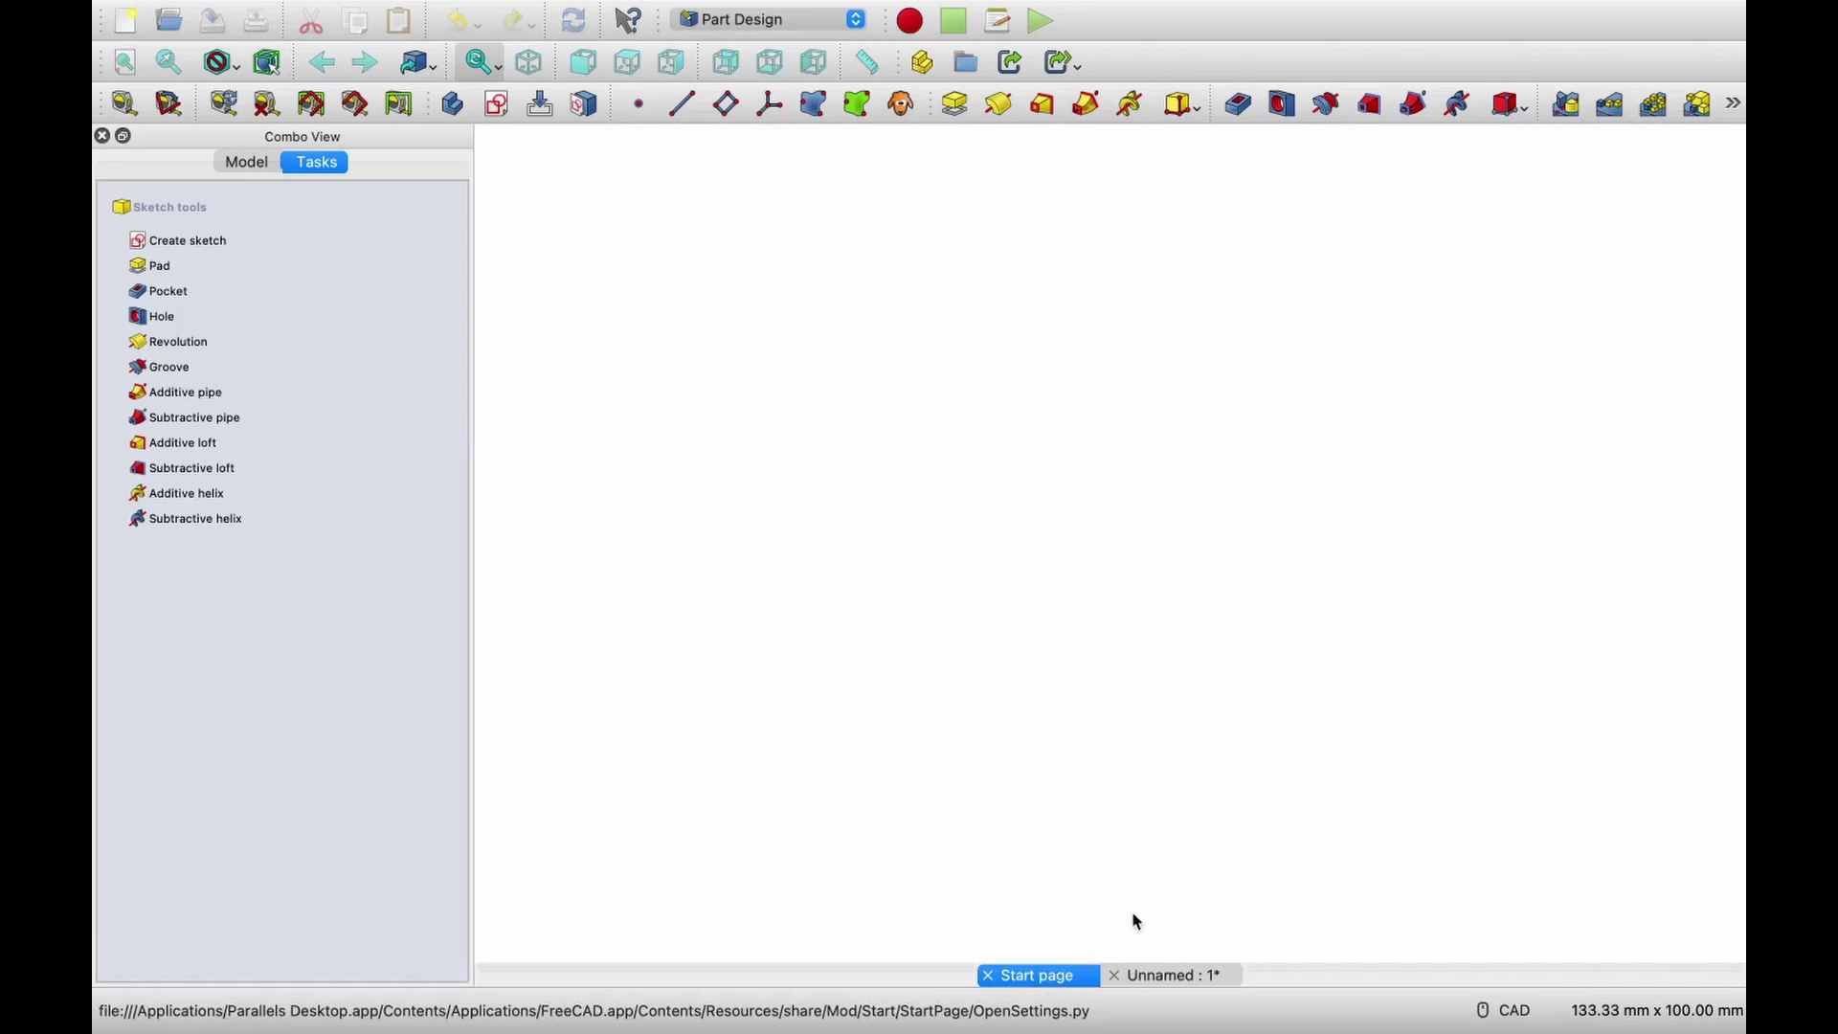
click(1151, 976)
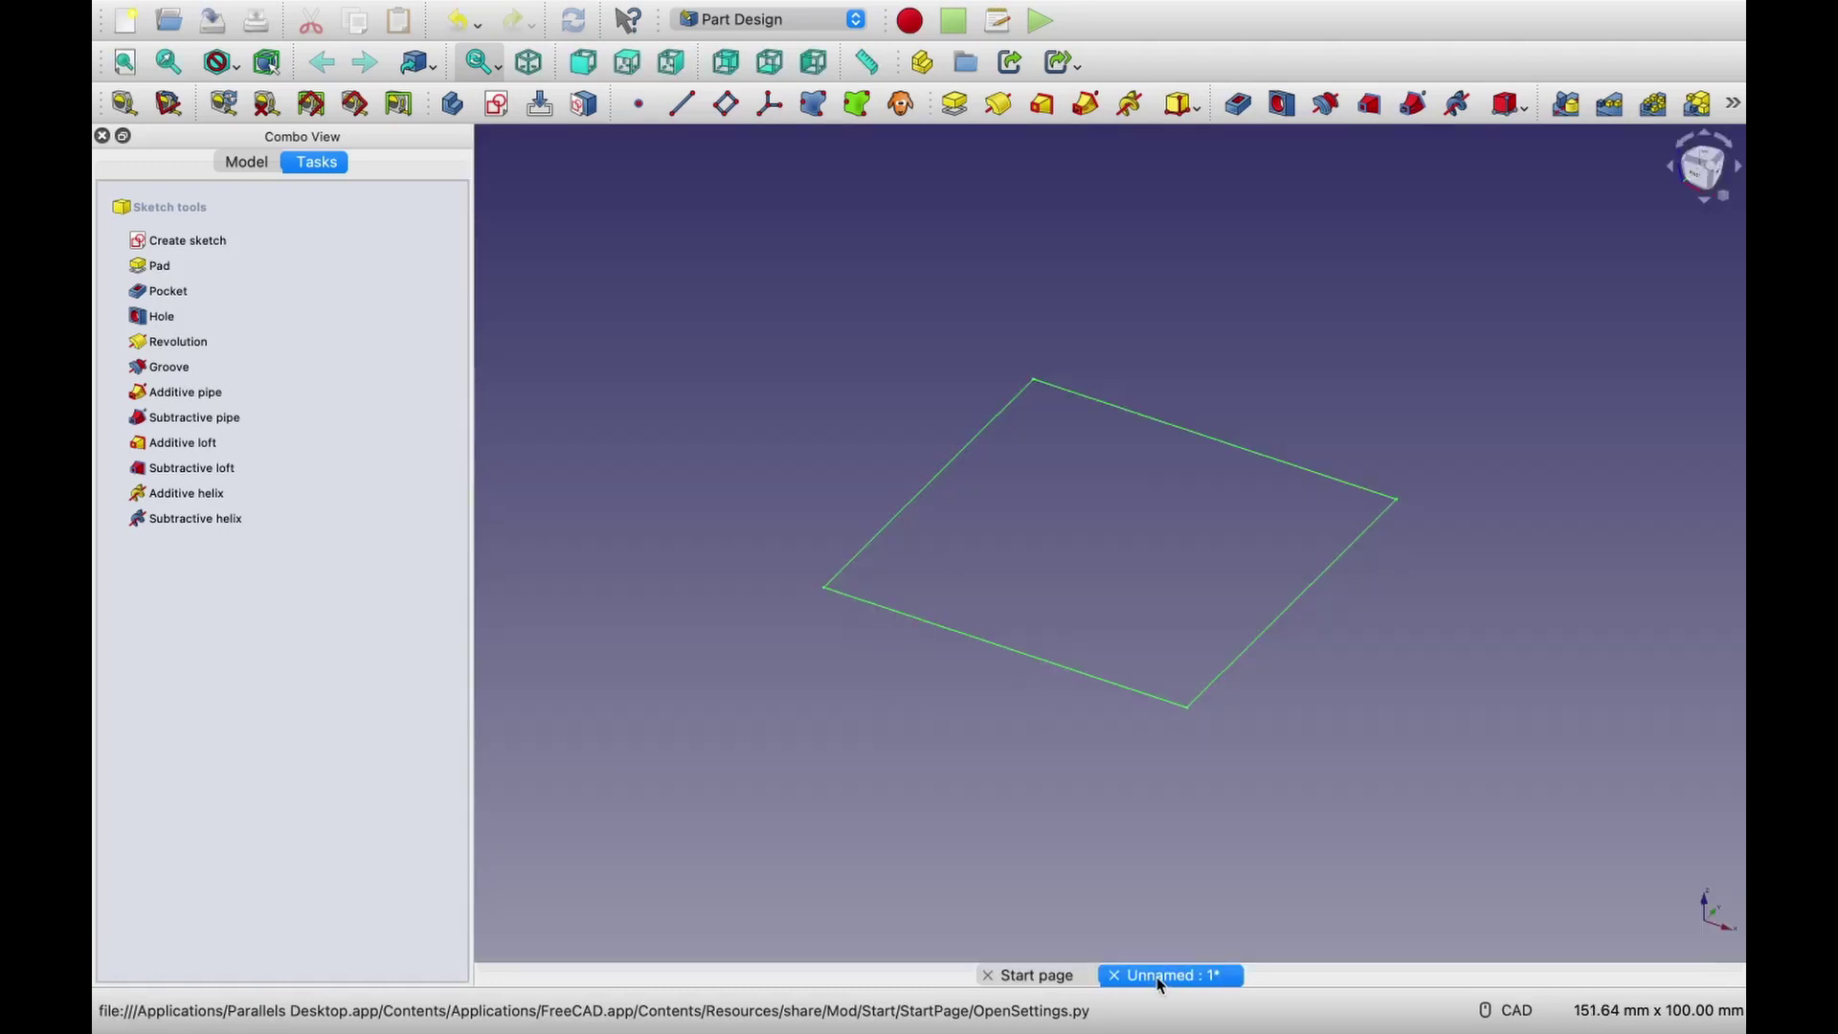
Pad the square sketch 20 mm into a block and orbit the view to inspect it.
click(955, 106)
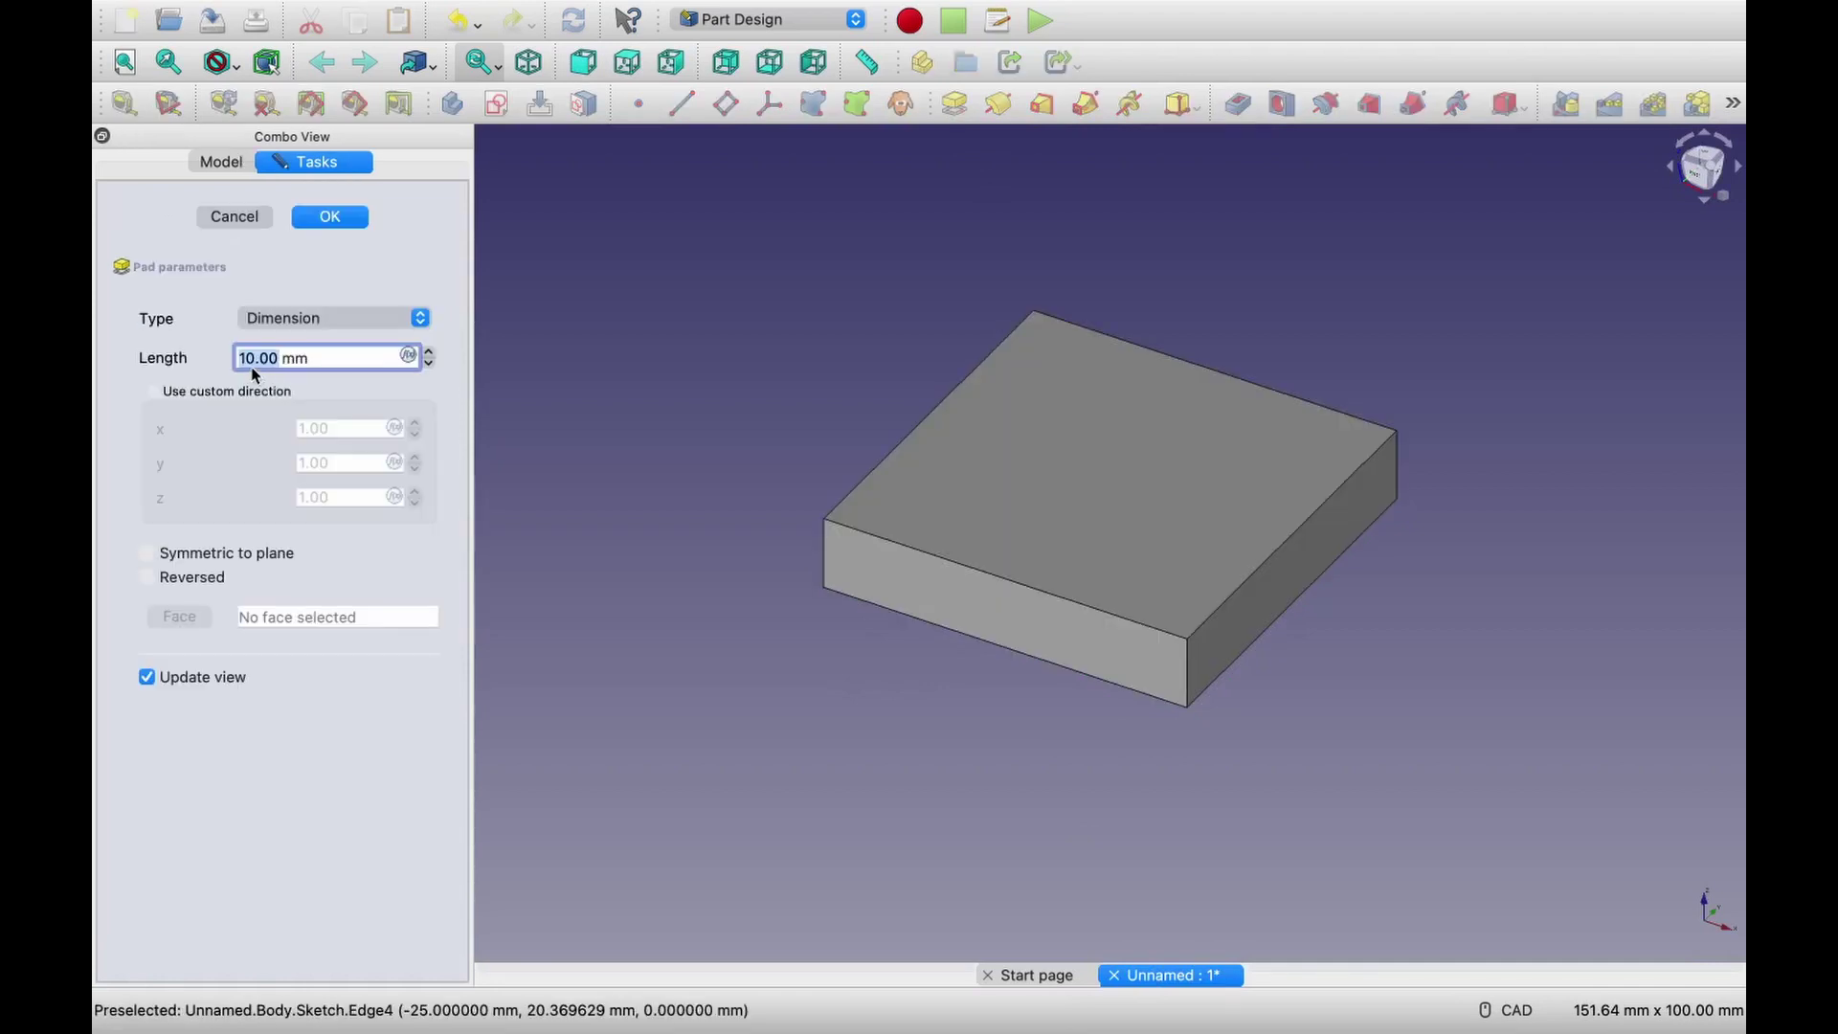
text(20)
click(335, 216)
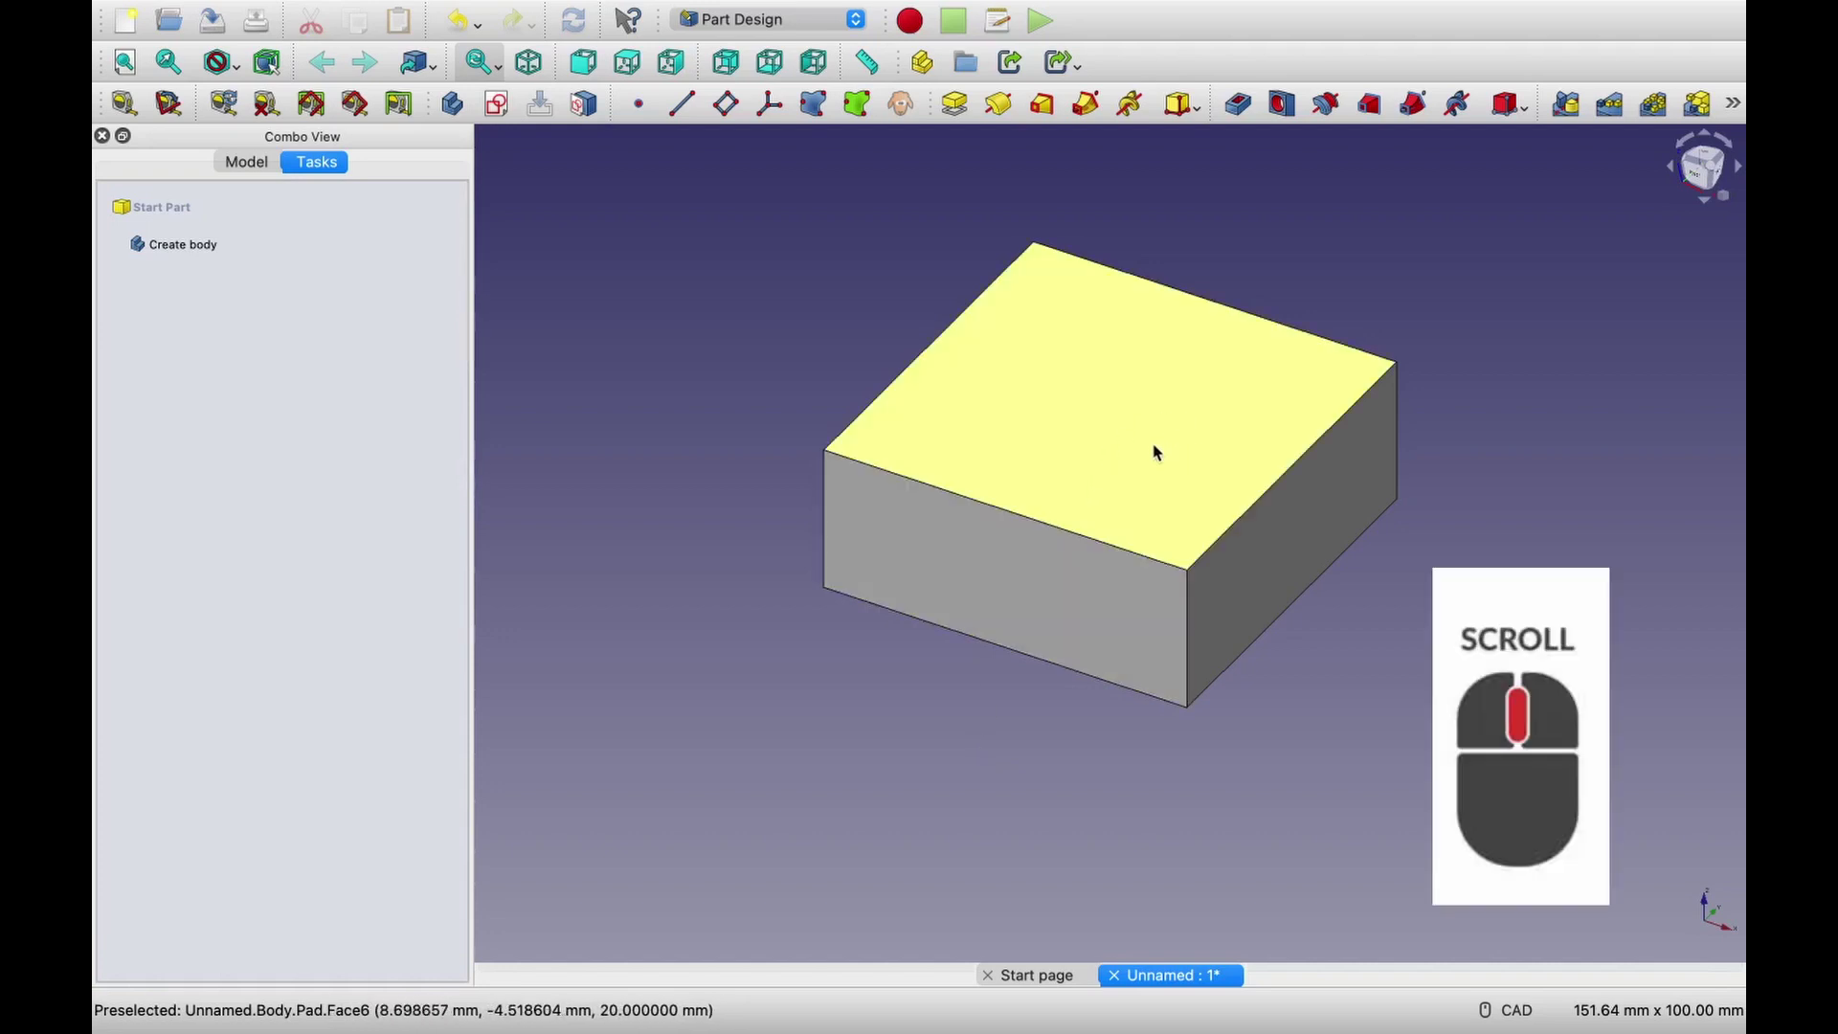
middle_drag(1154, 452, 1106, 470)
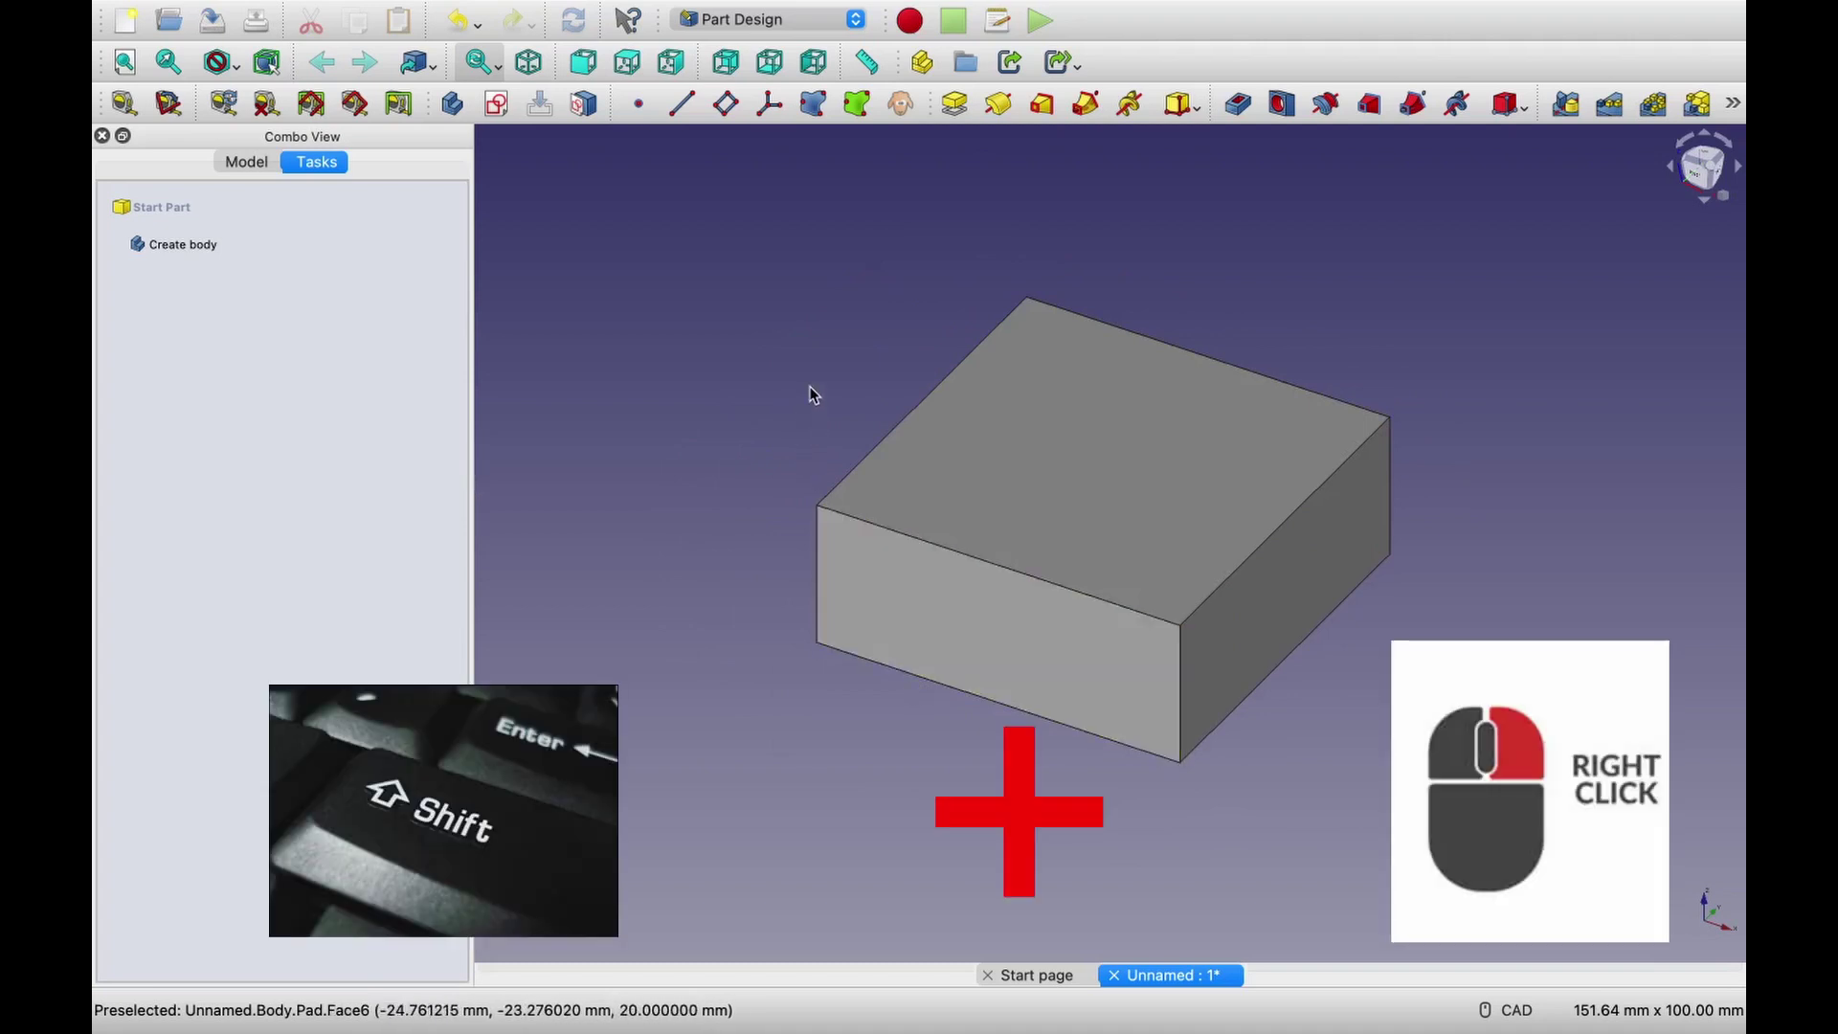
shift+right_drag(808, 387, 903, 460)
mouse_move(1113, 524)
shift+right_down()
mouse_move(1161, 526)
mouse_move(1059, 430)
mouse_move(1110, 525)
mouse_move(1125, 510)
shift+right_up()
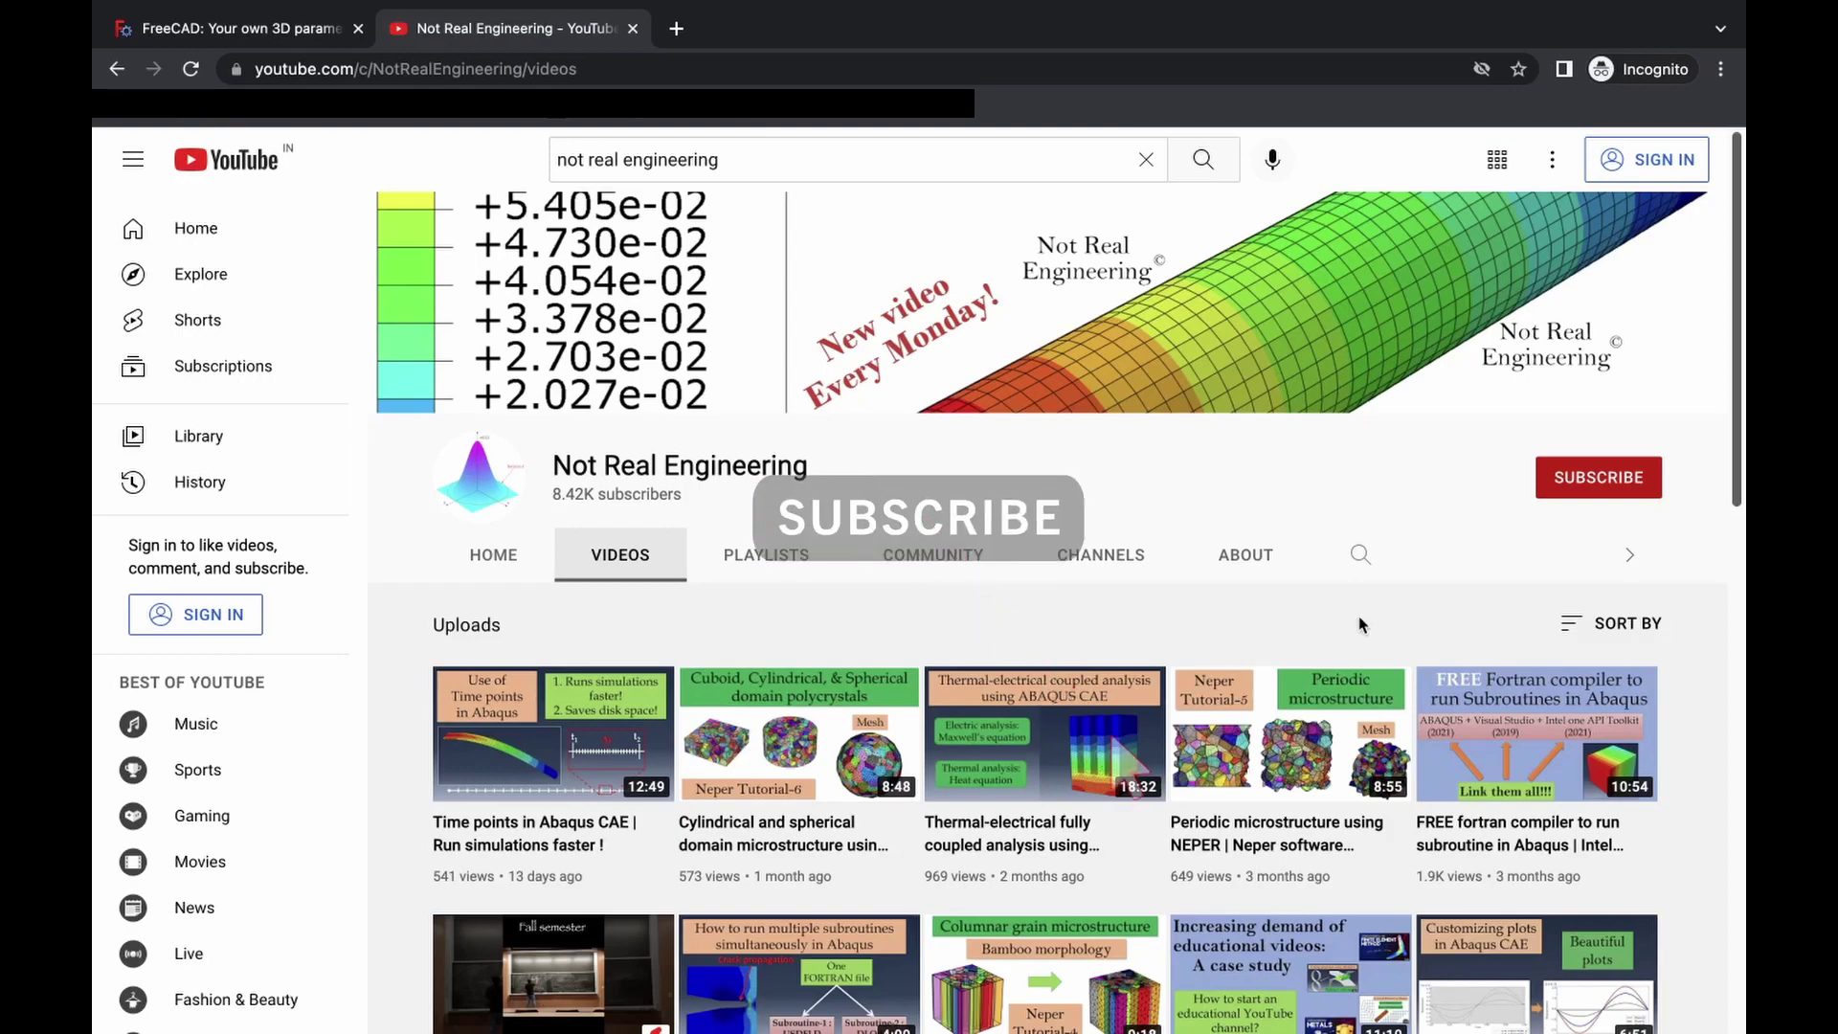
scroll(1361, 624, down, 7)
scroll(1360, 625, down, 4)
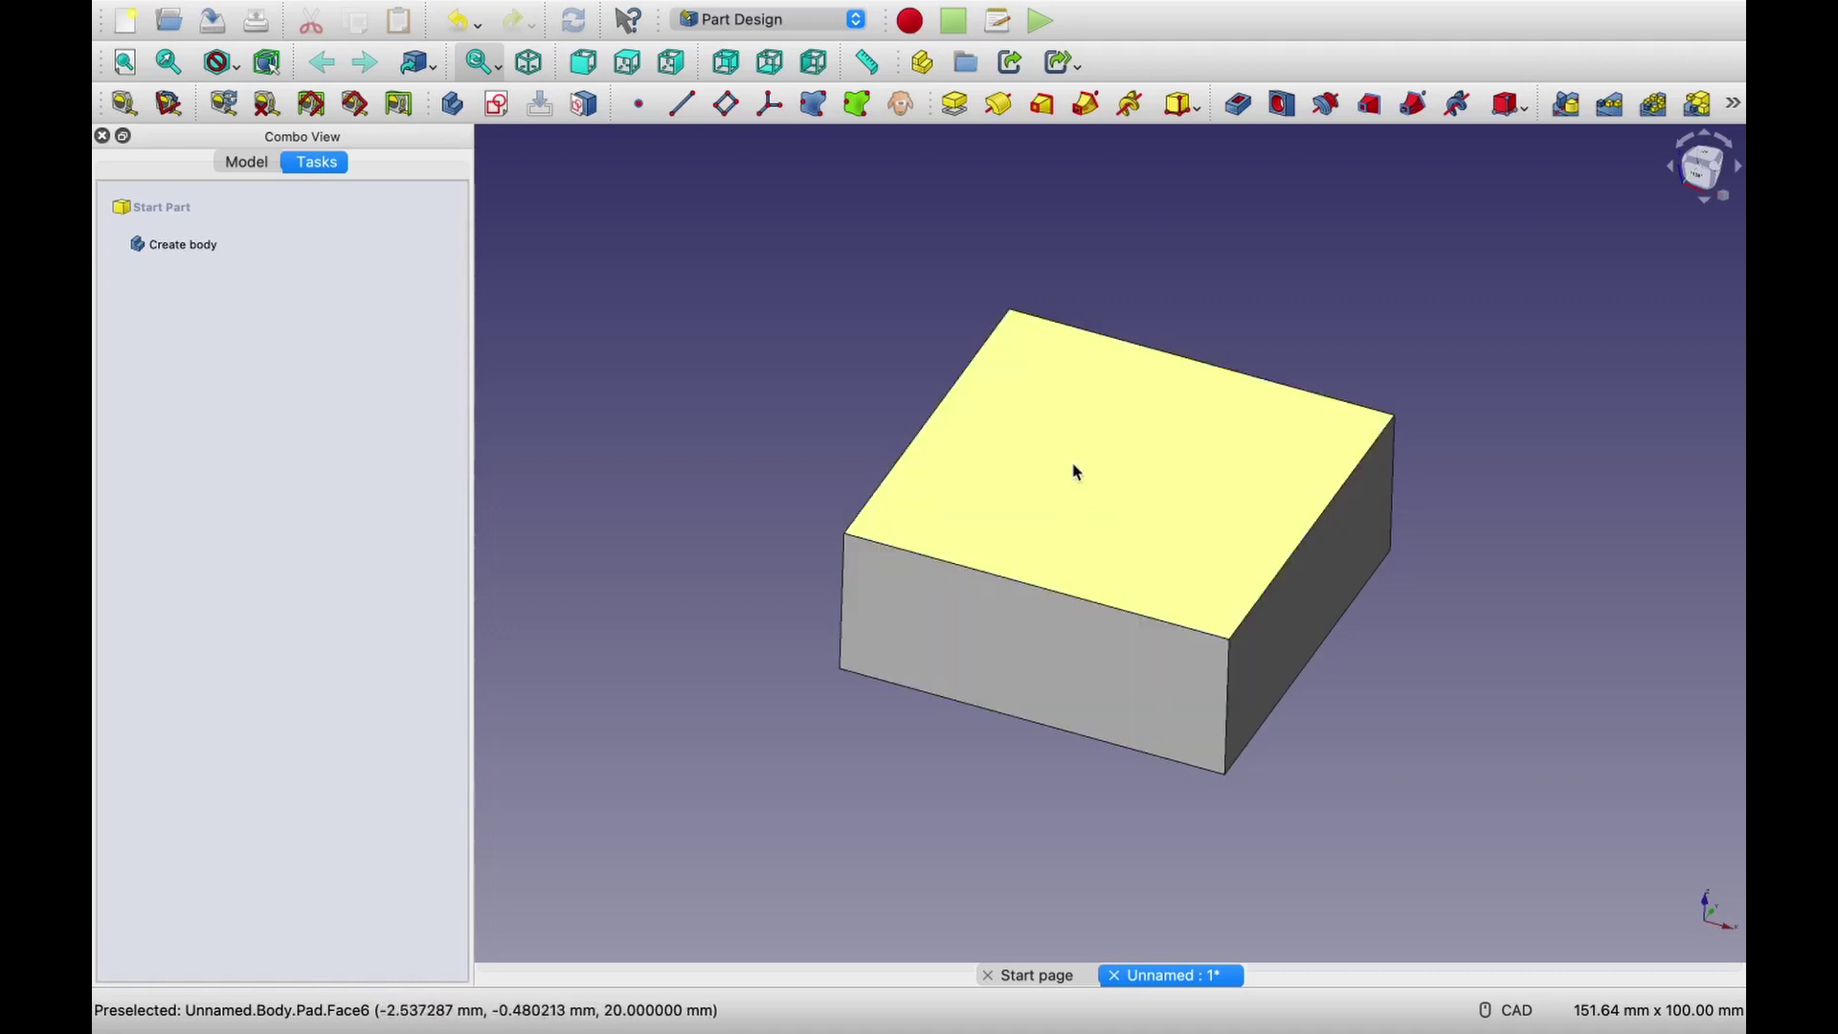
Start a sketch on the block's top face and draw a circle centred on the origin.
click(1137, 502)
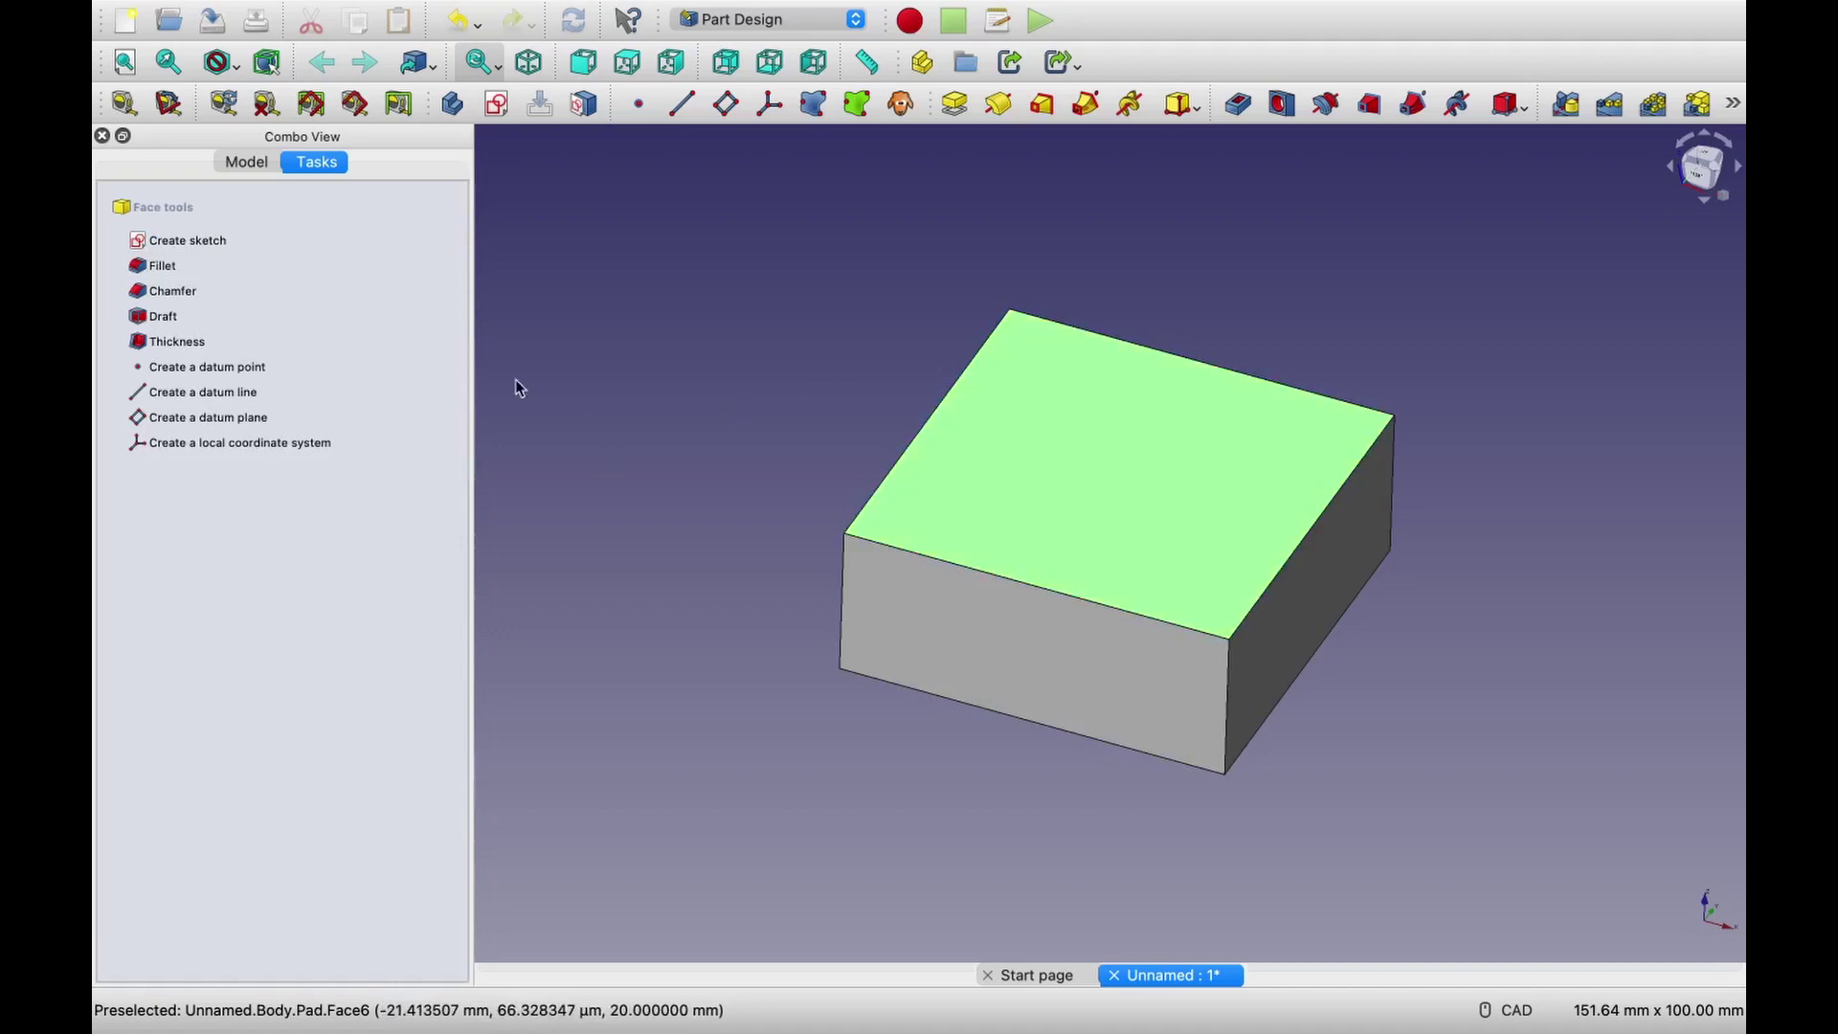
click(190, 243)
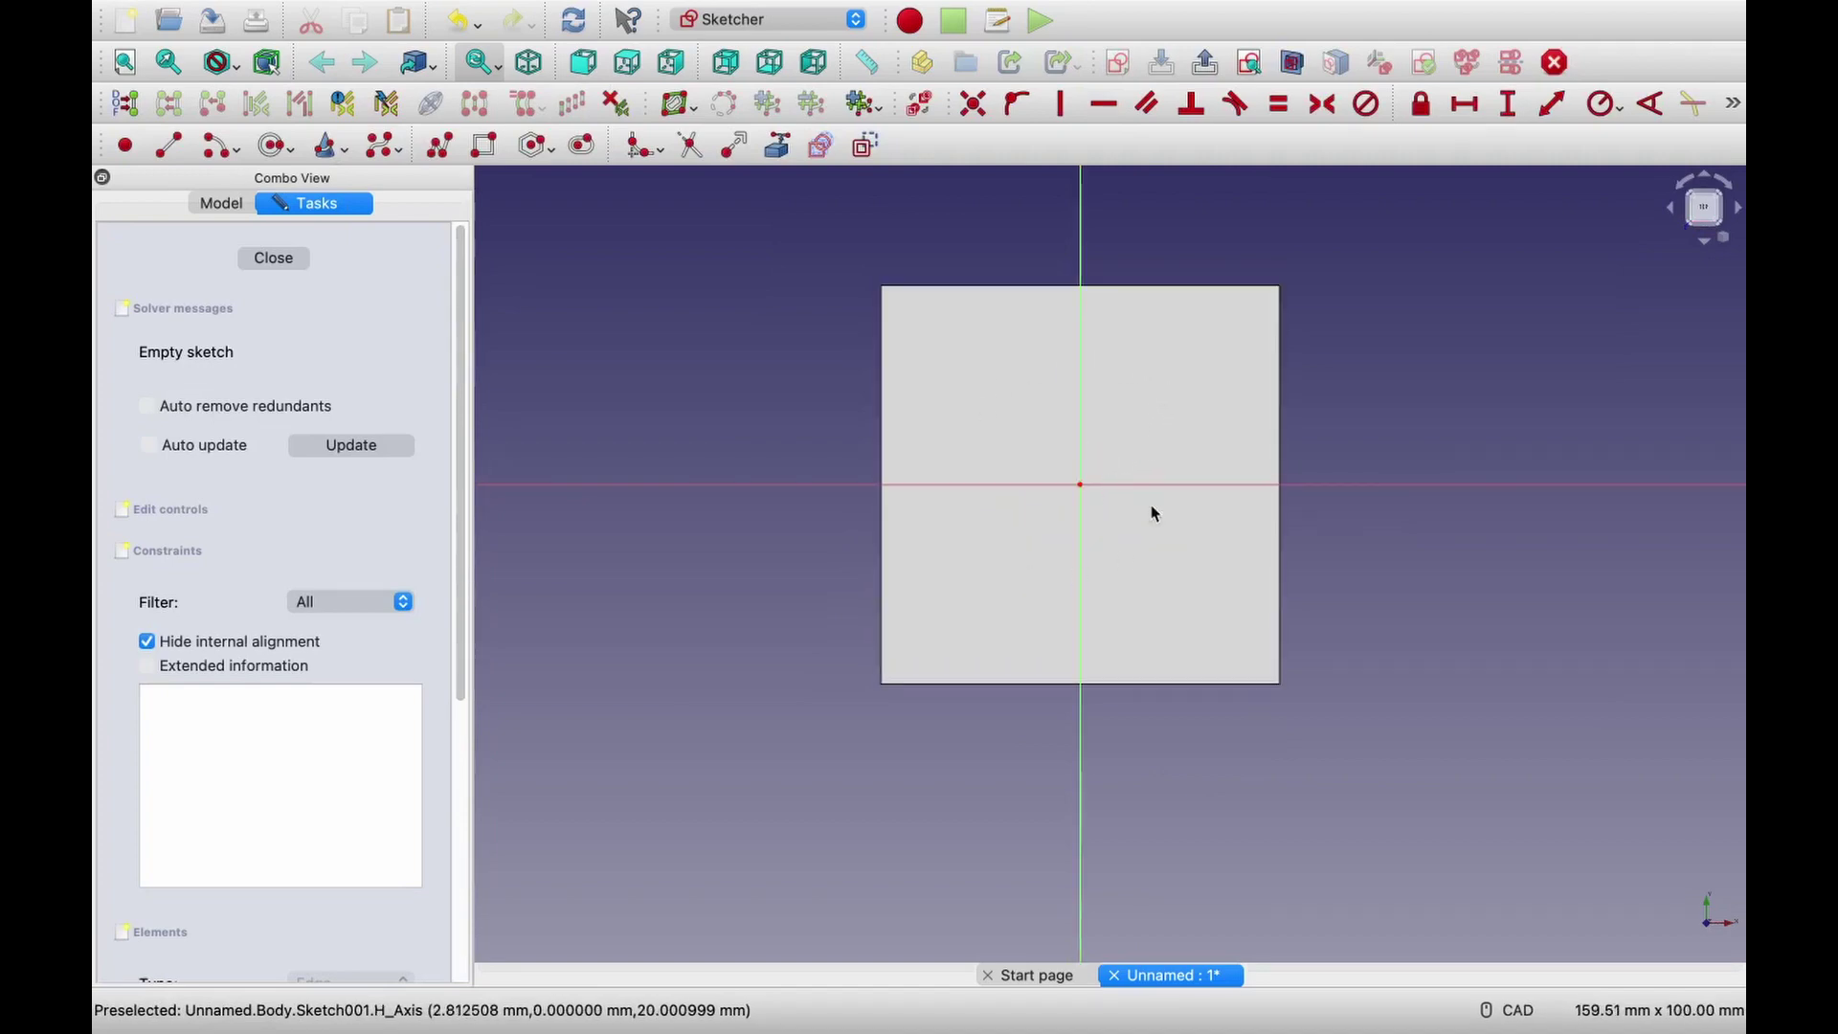
click(285, 150)
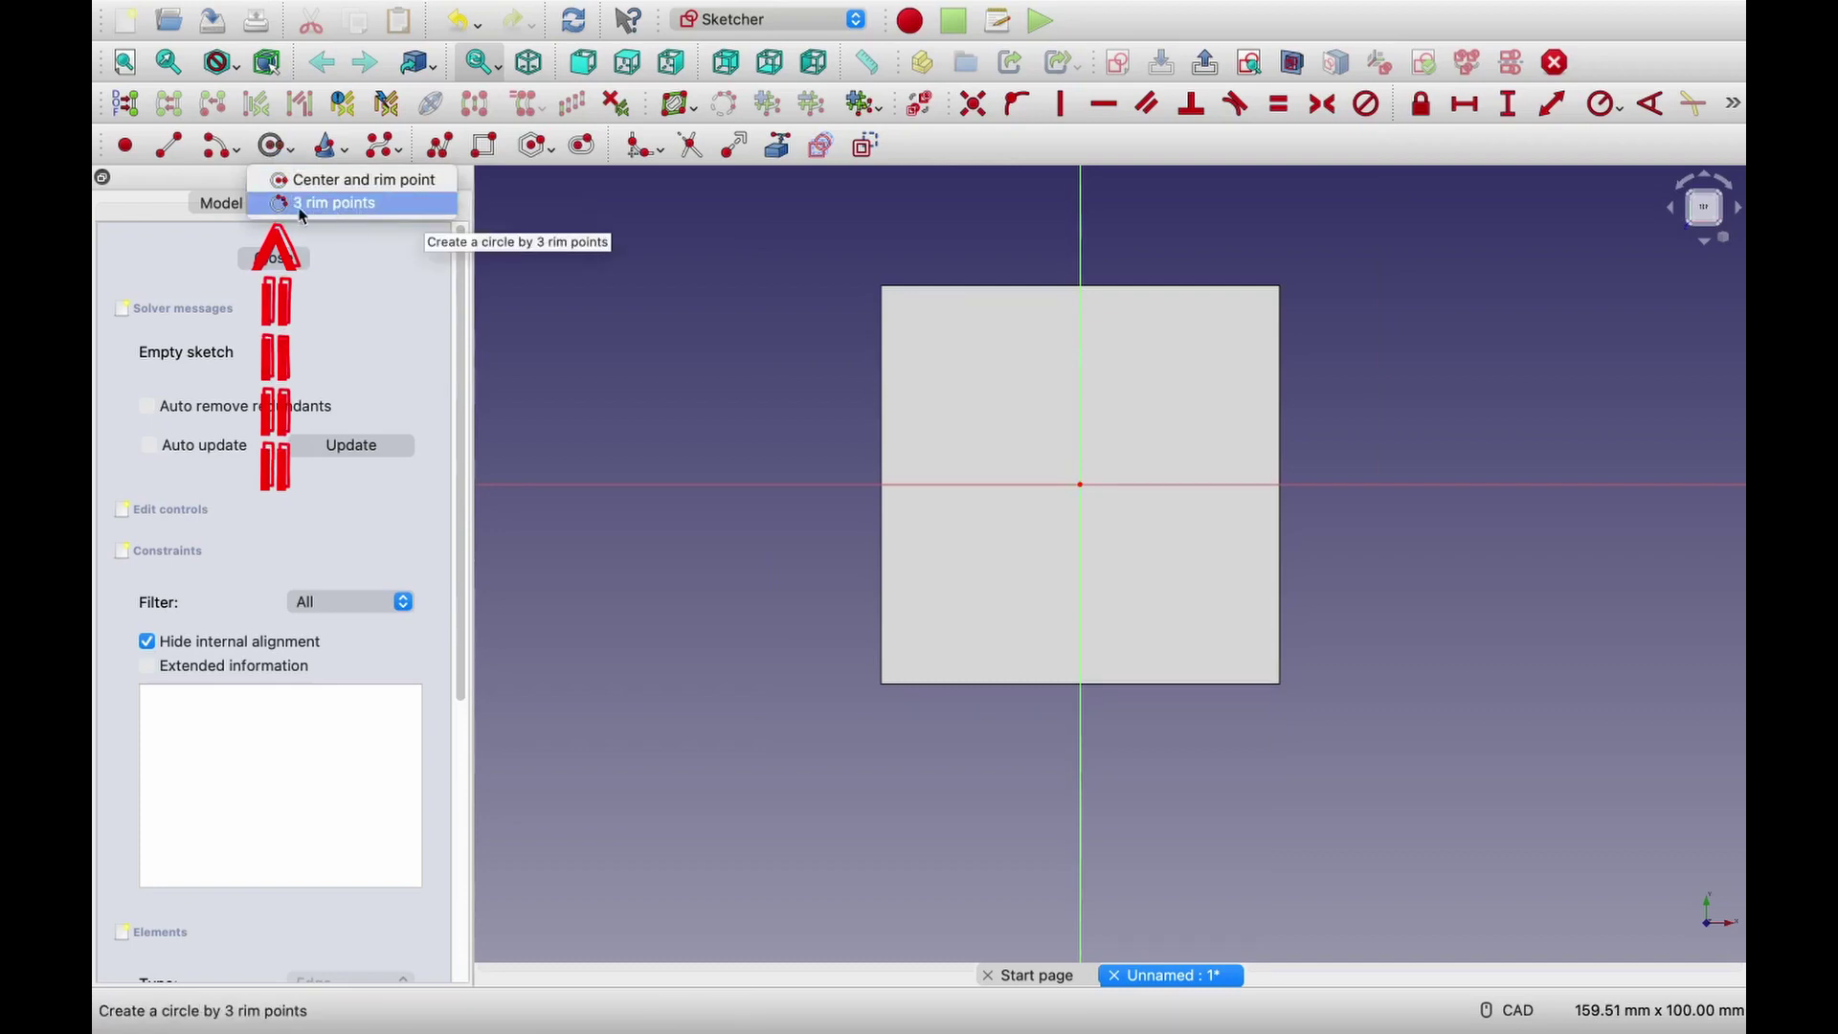
click(345, 180)
scroll(1092, 503, up, 10)
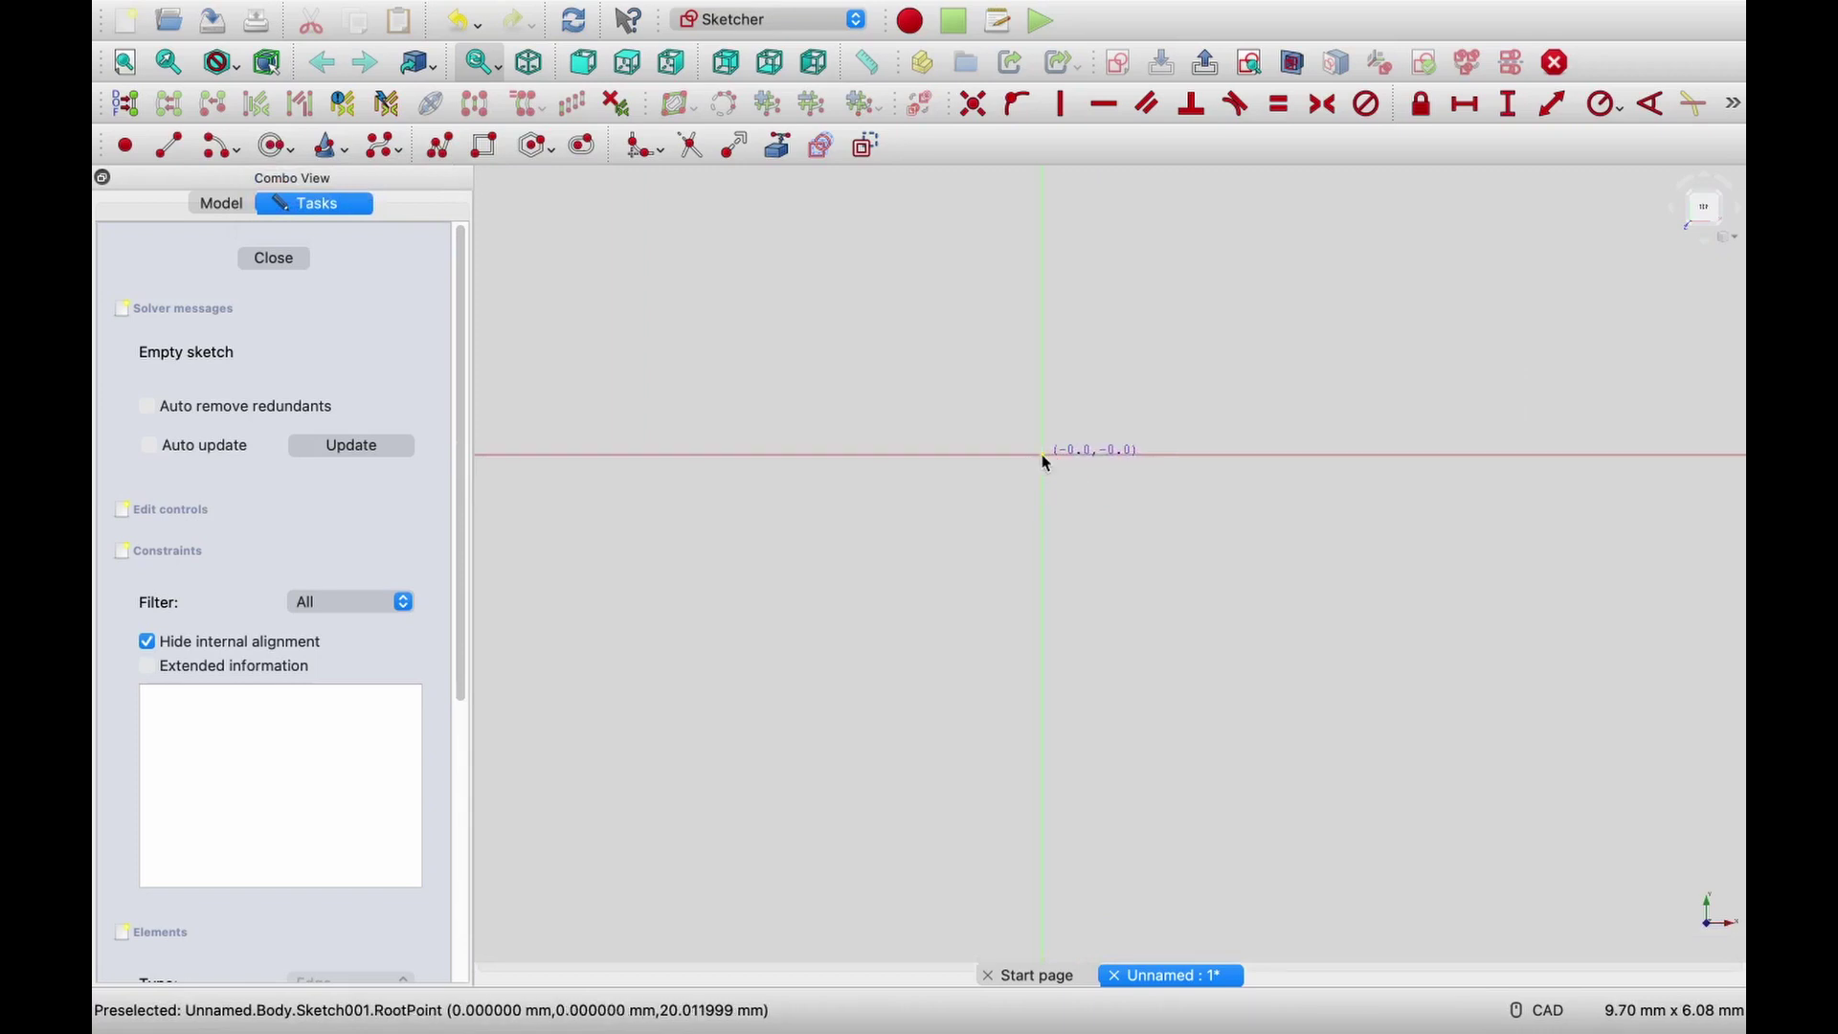
scroll(1043, 542, down, 5)
scroll(1044, 542, down, 3)
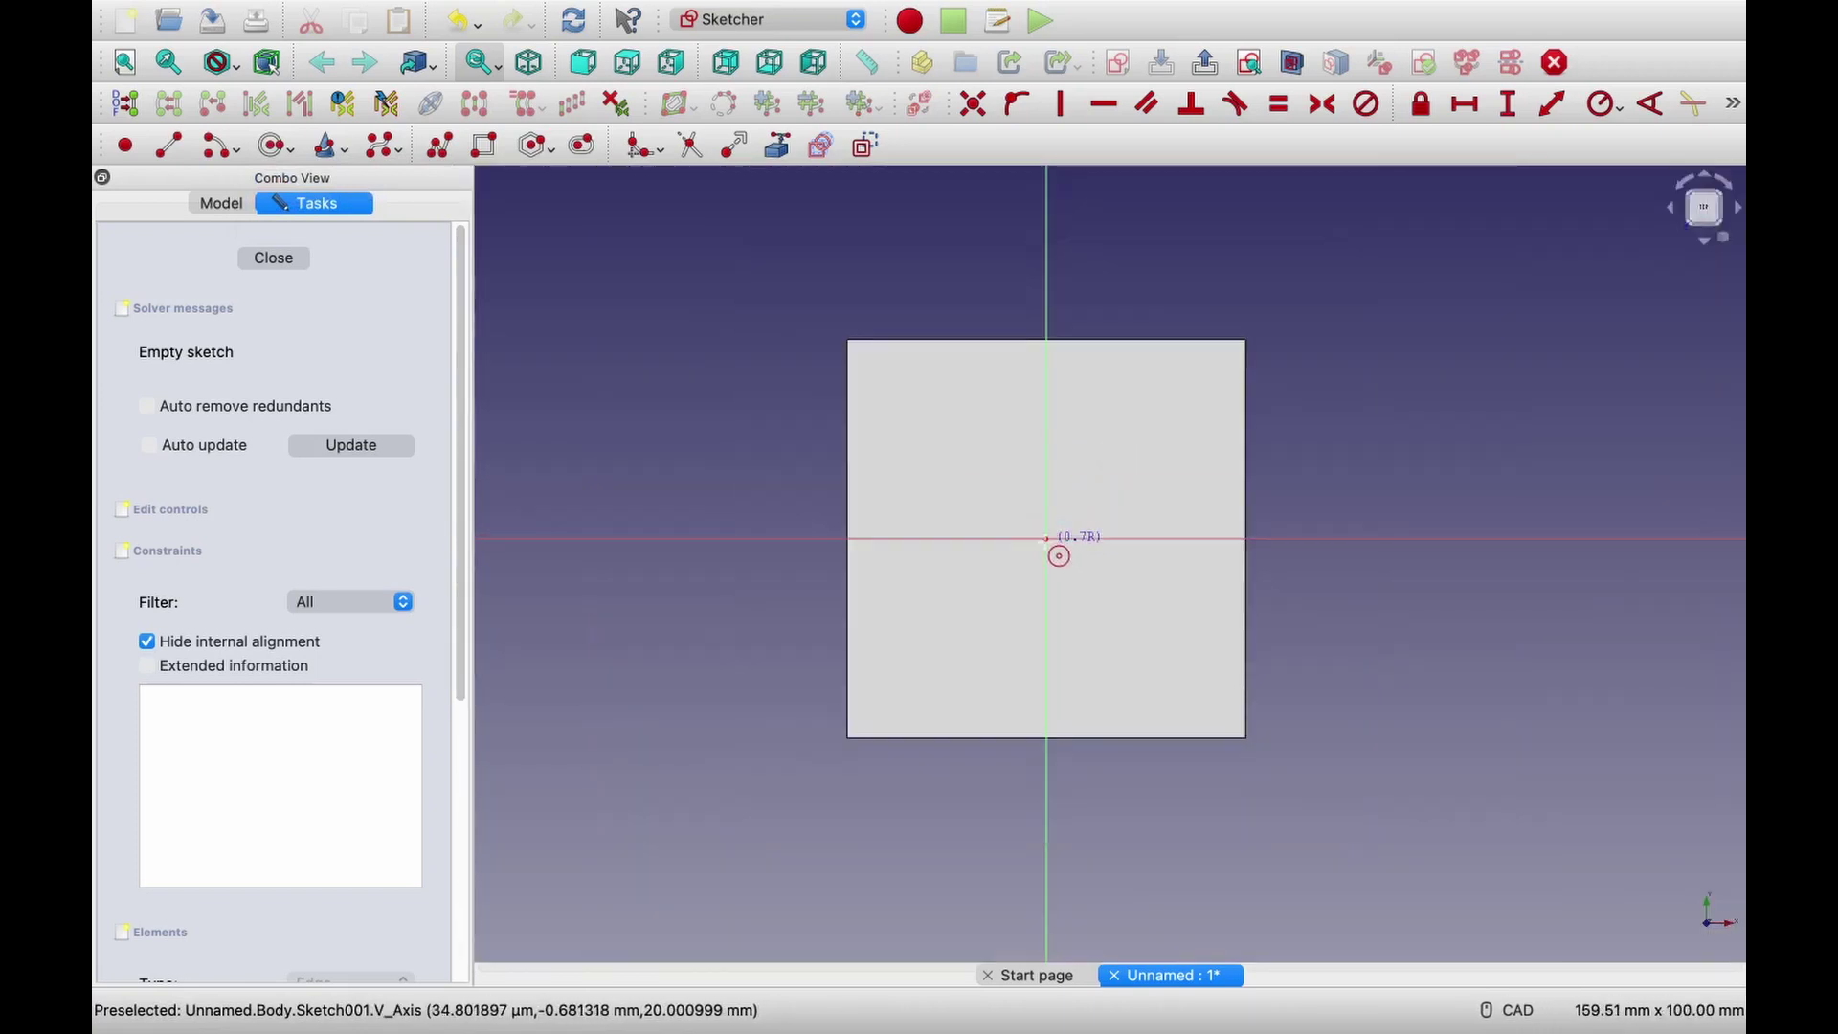
click(961, 629)
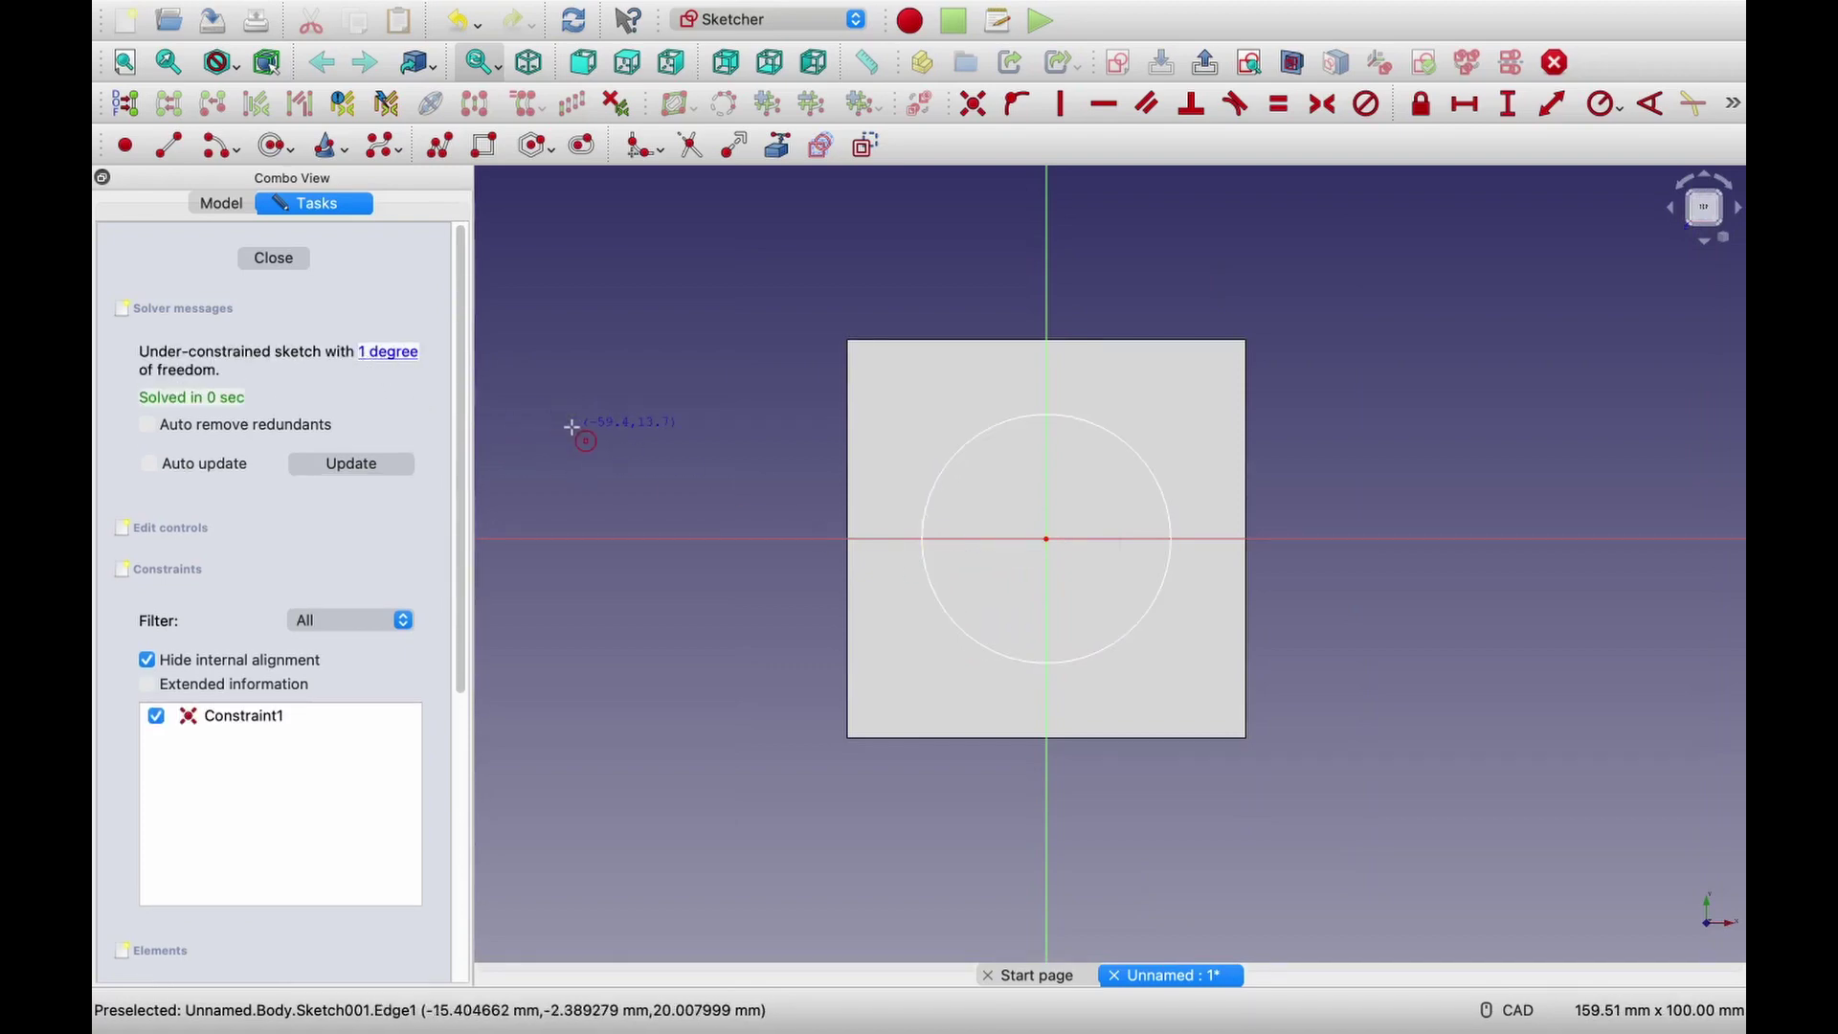
key(Escape)
Constrain the circle's radius to 20 mm.
click(1129, 444)
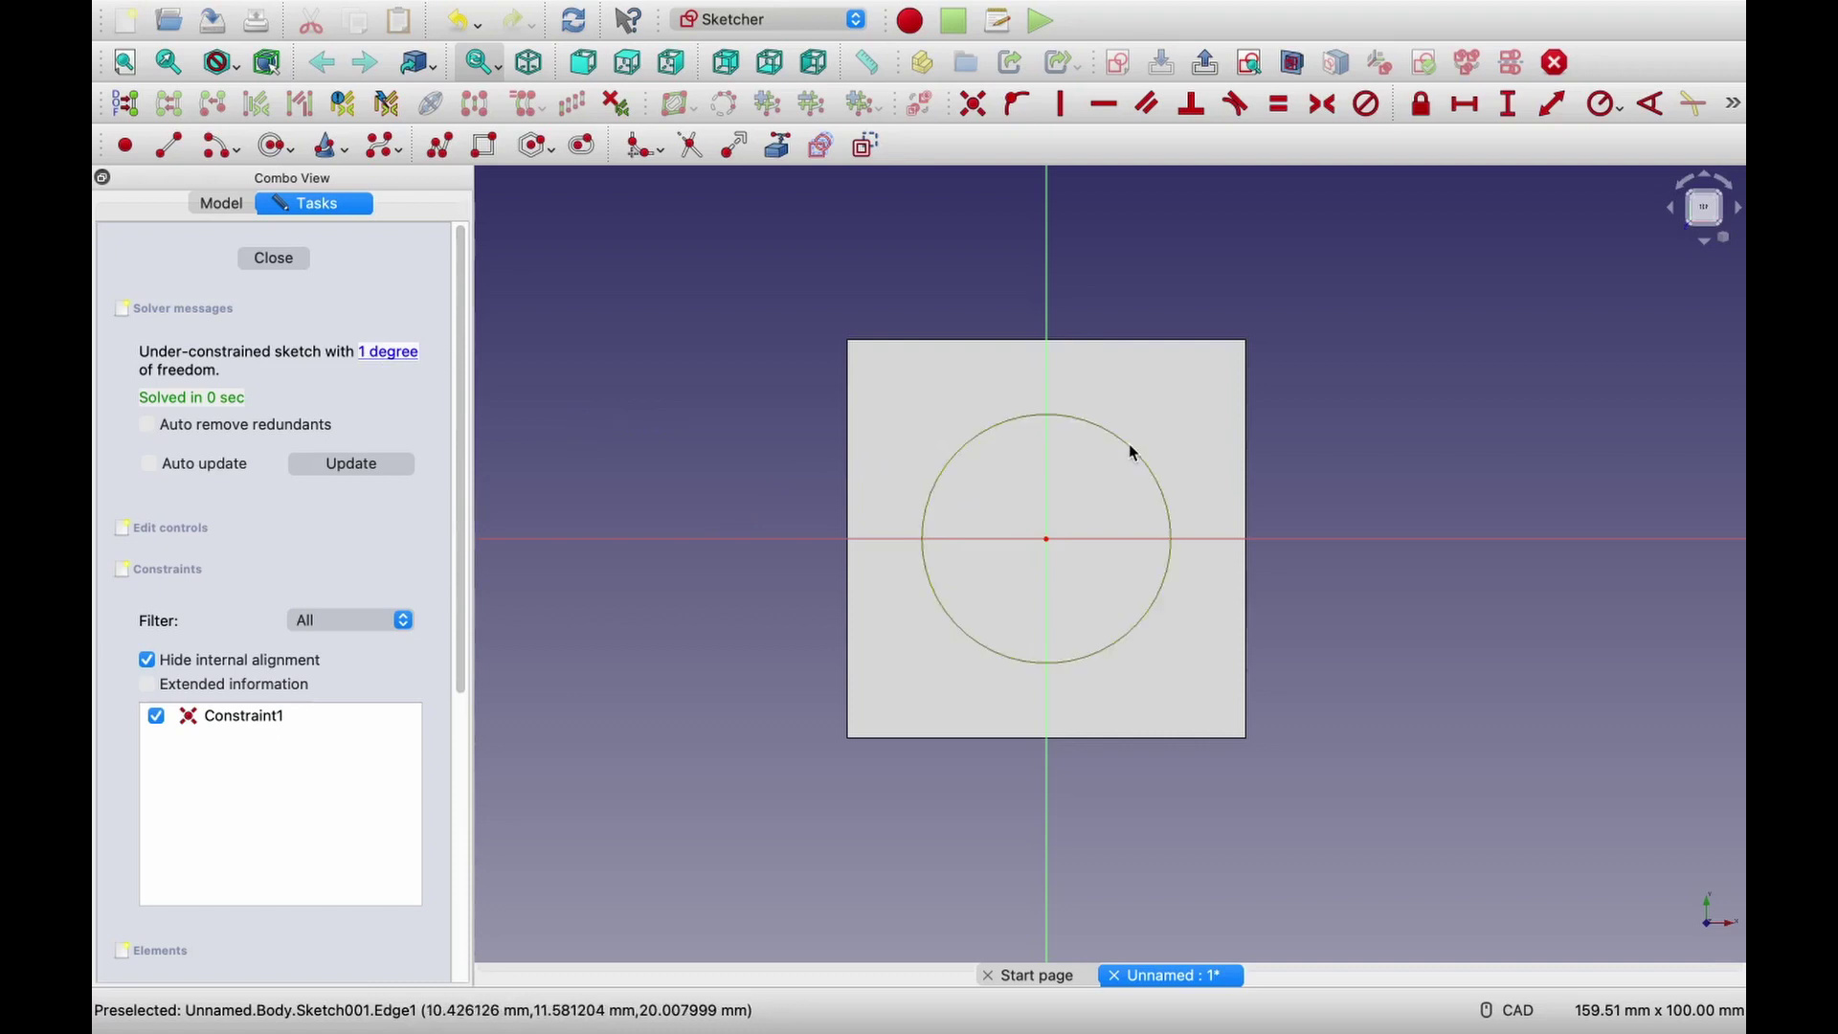
click(1599, 105)
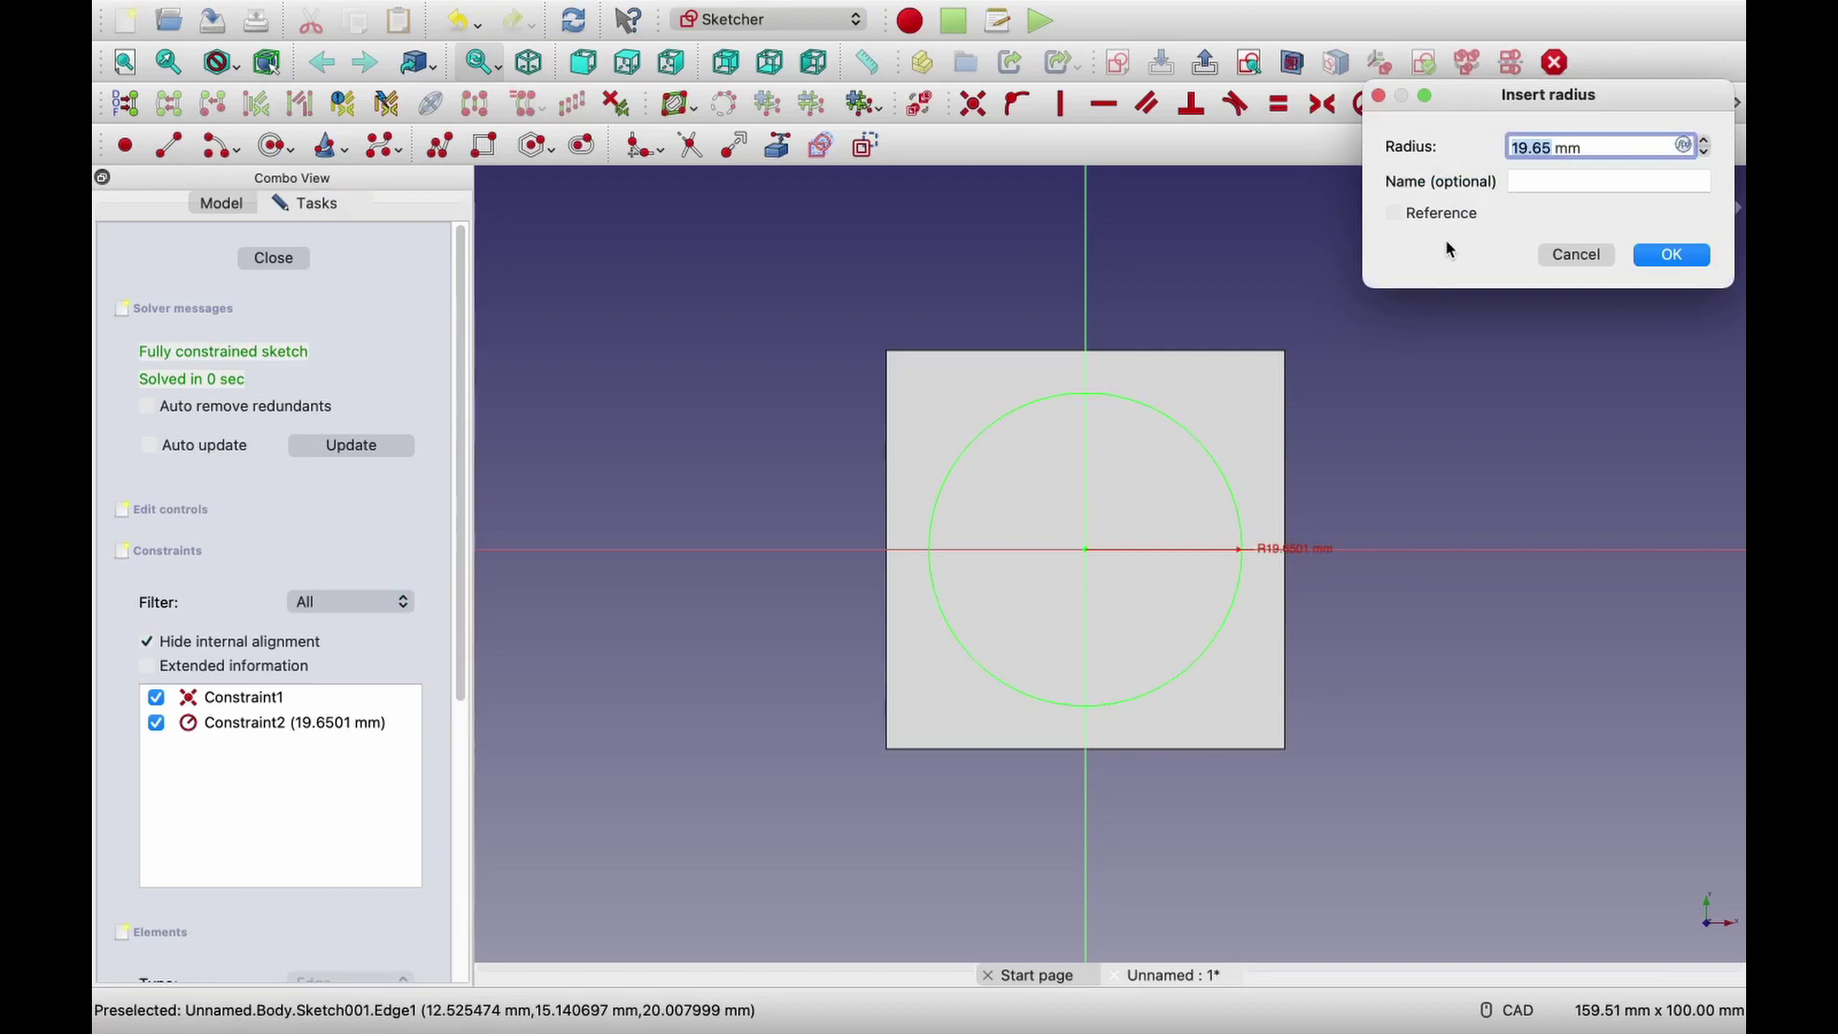
text(20)
click(1678, 254)
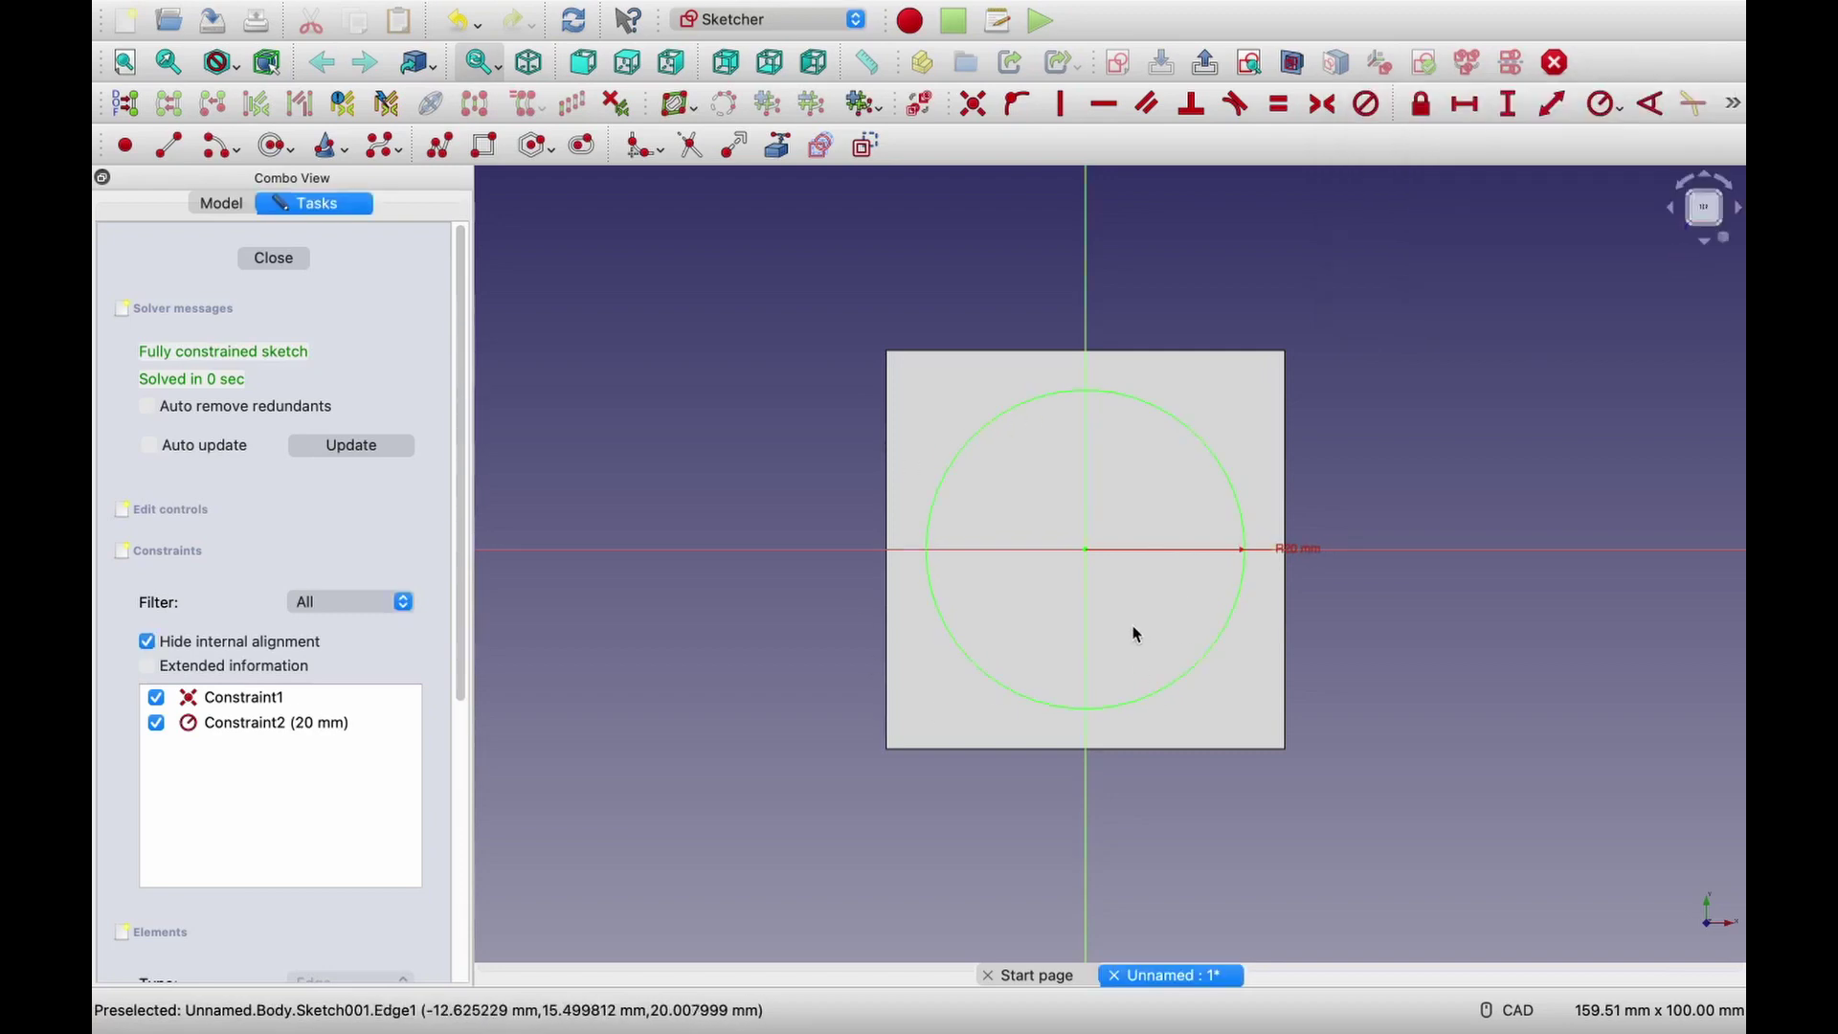
Close the sketch and pad the circle 20 mm upward into a cylinder on the block.
click(277, 257)
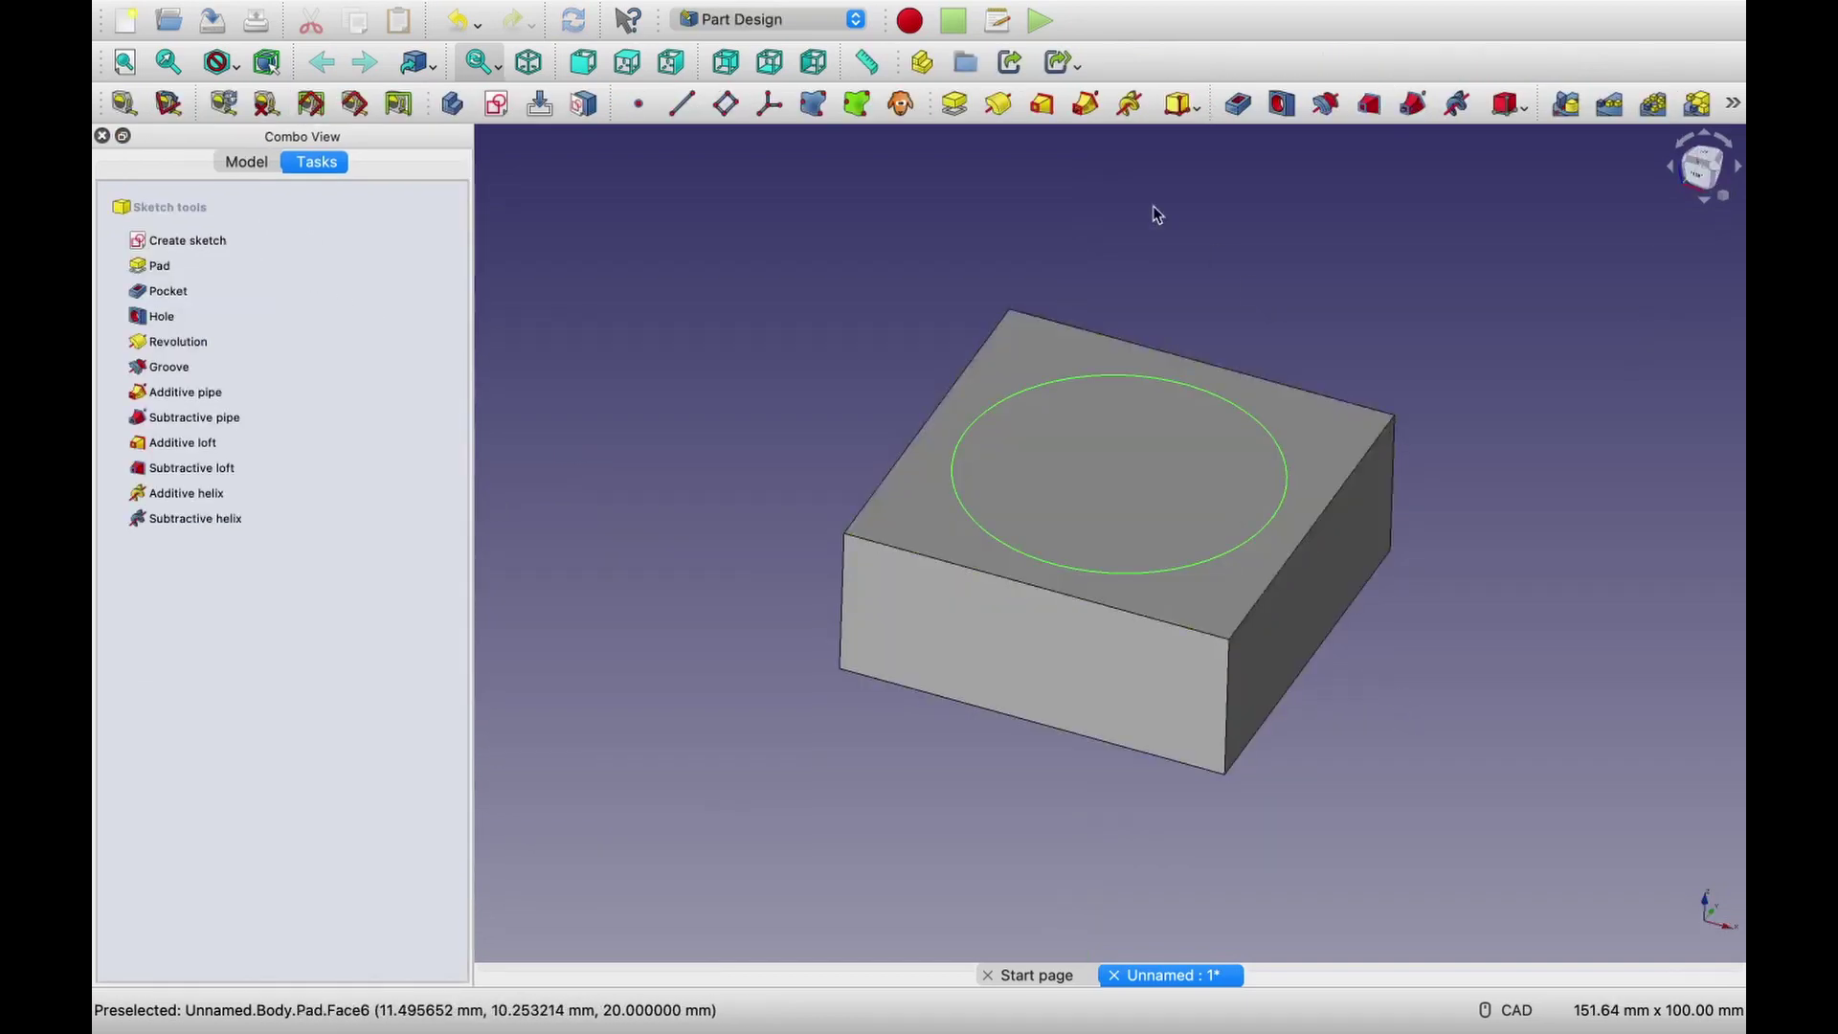
click(955, 111)
text(20)
key(Return)
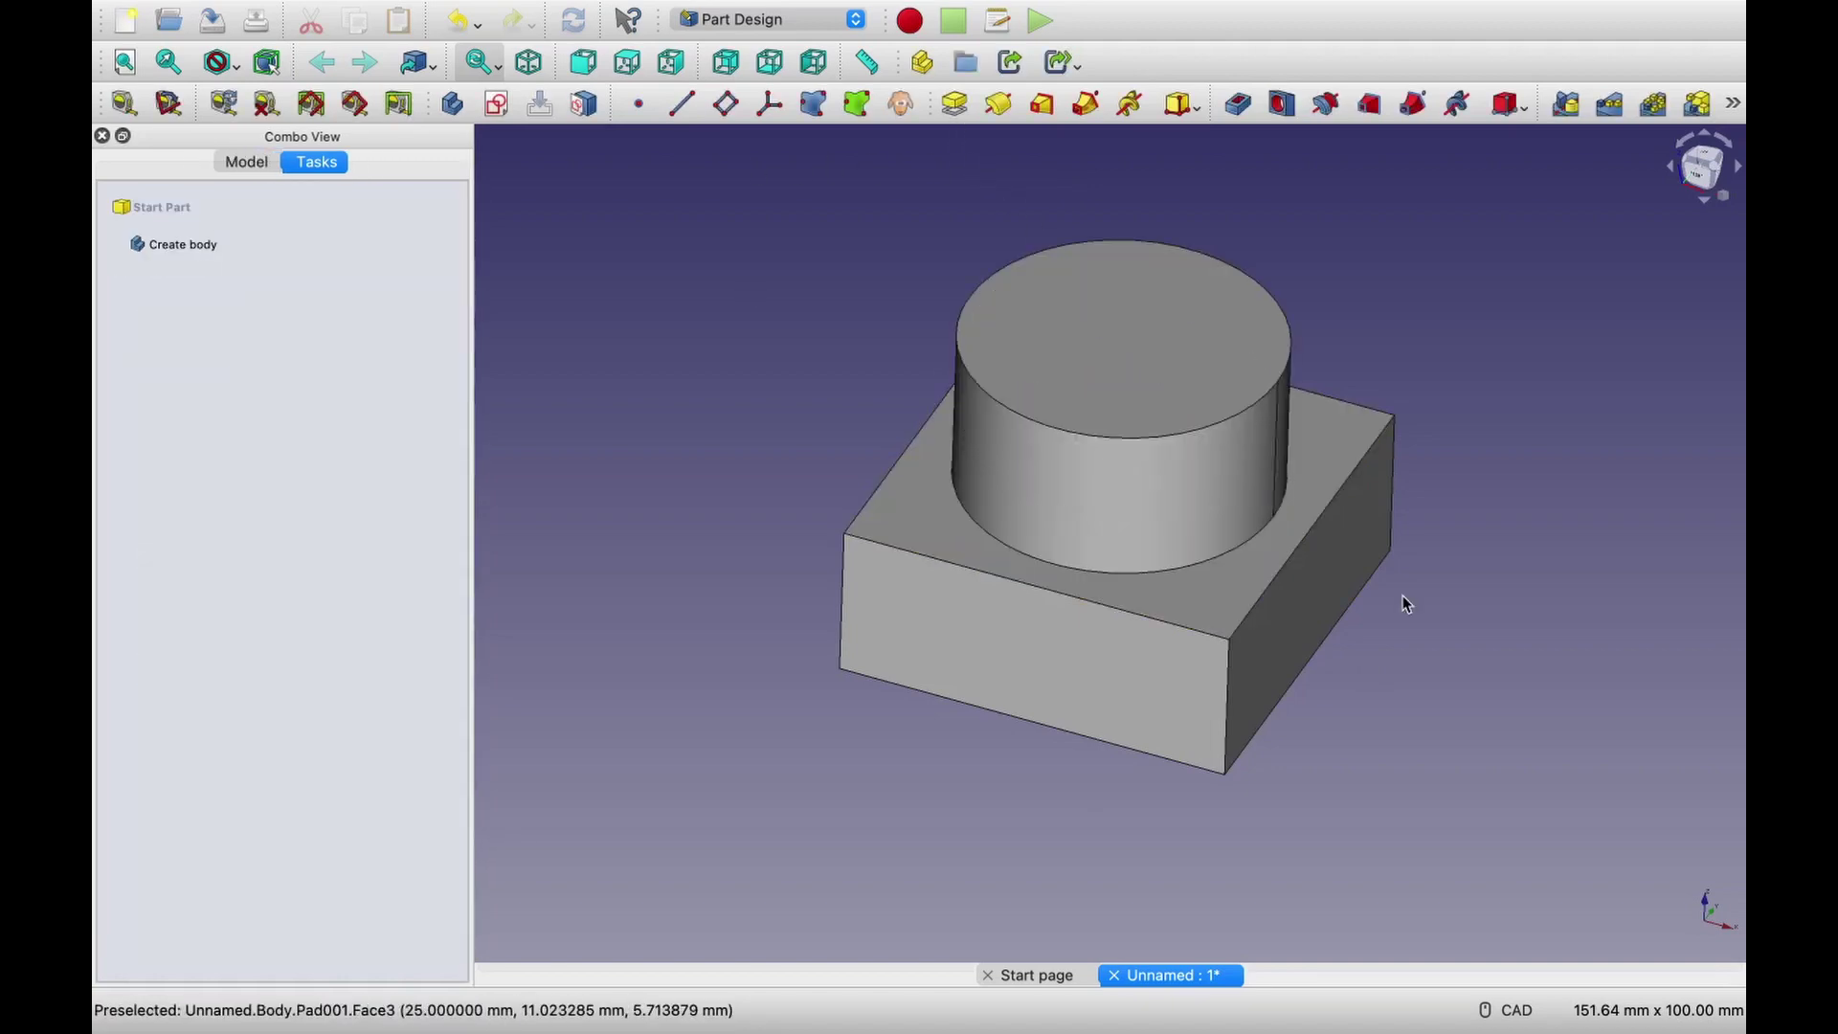
middle_drag(1405, 600, 1319, 576)
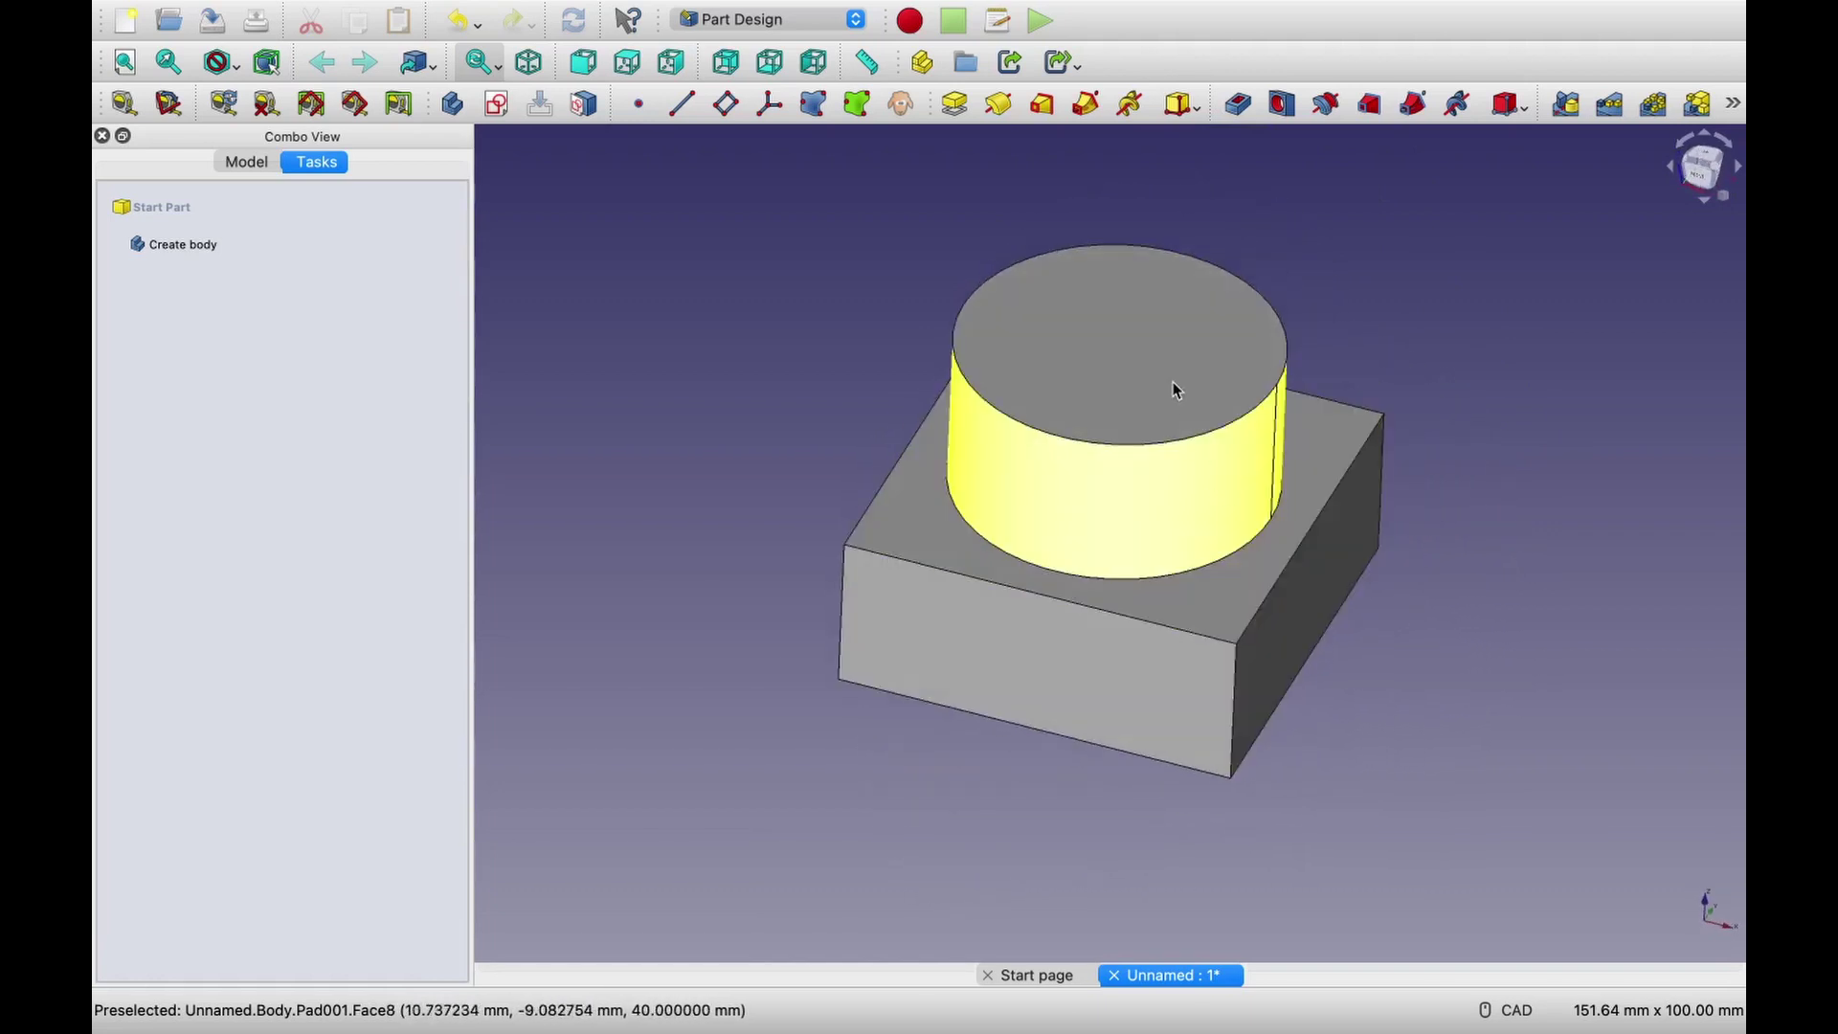
Start a sketch on the cylinder's top face and draw a circle centred on the origin.
click(1114, 334)
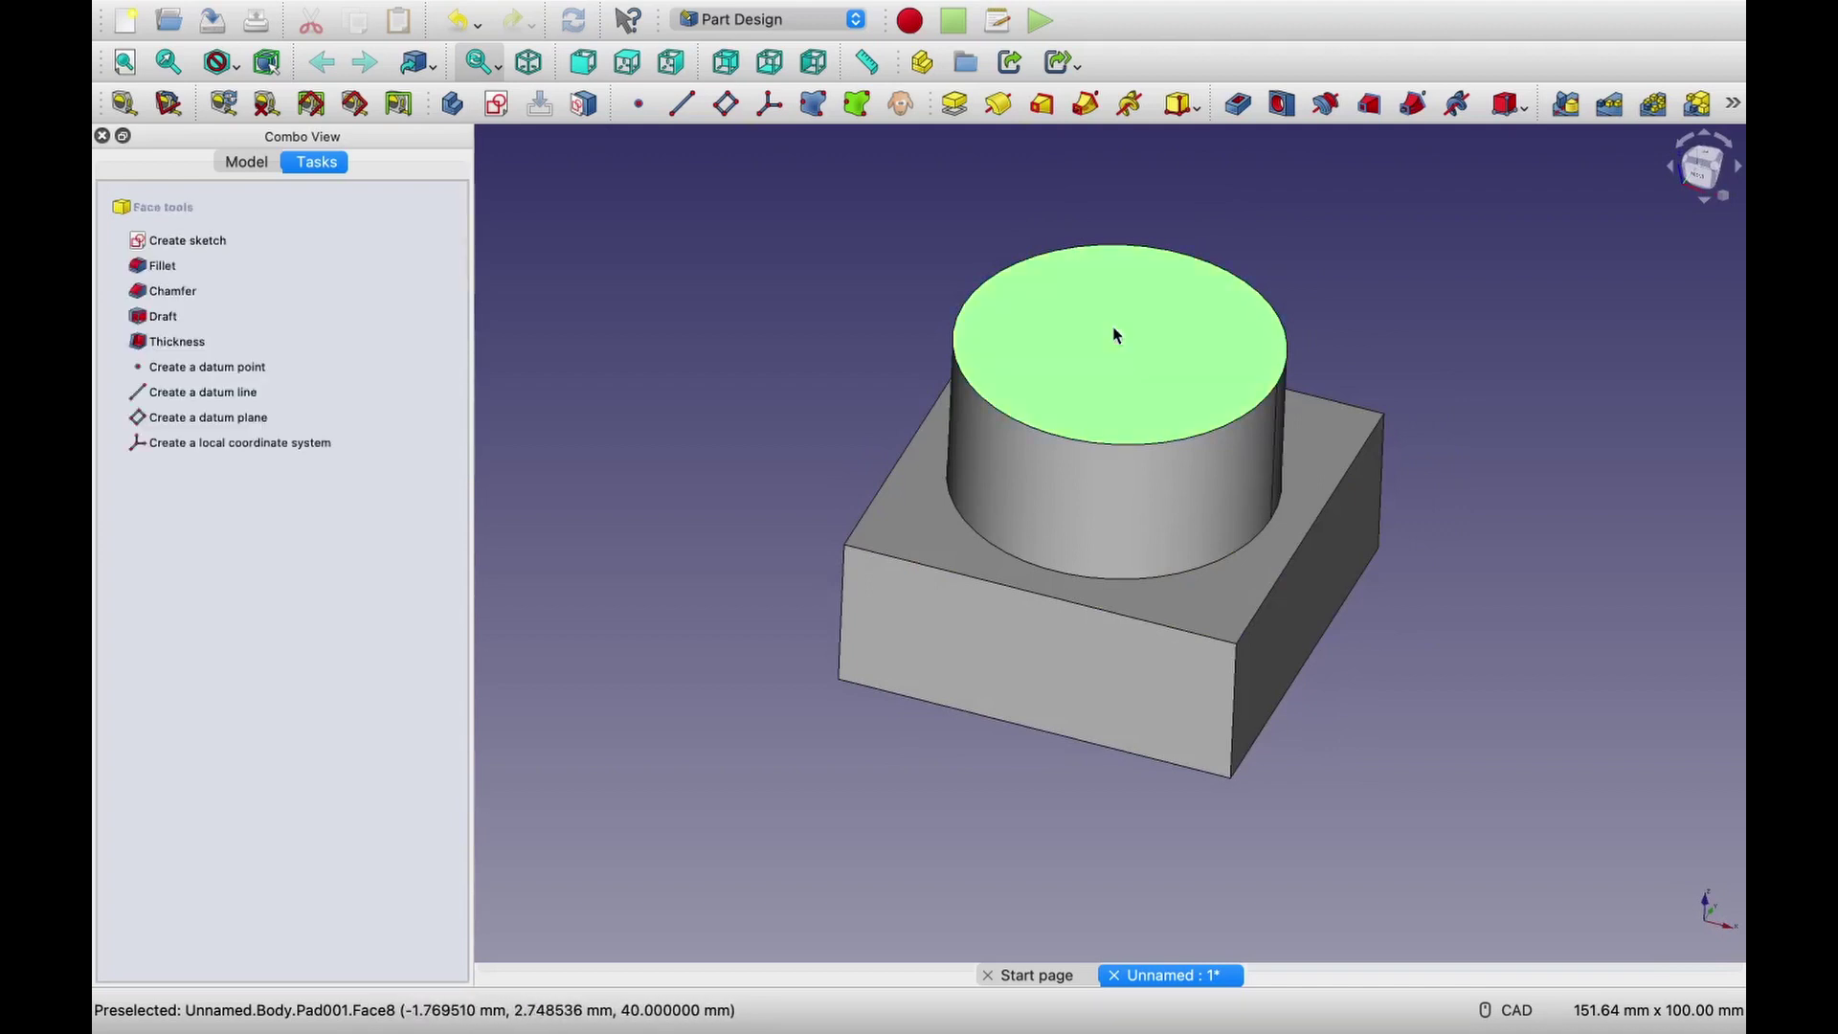
click(198, 244)
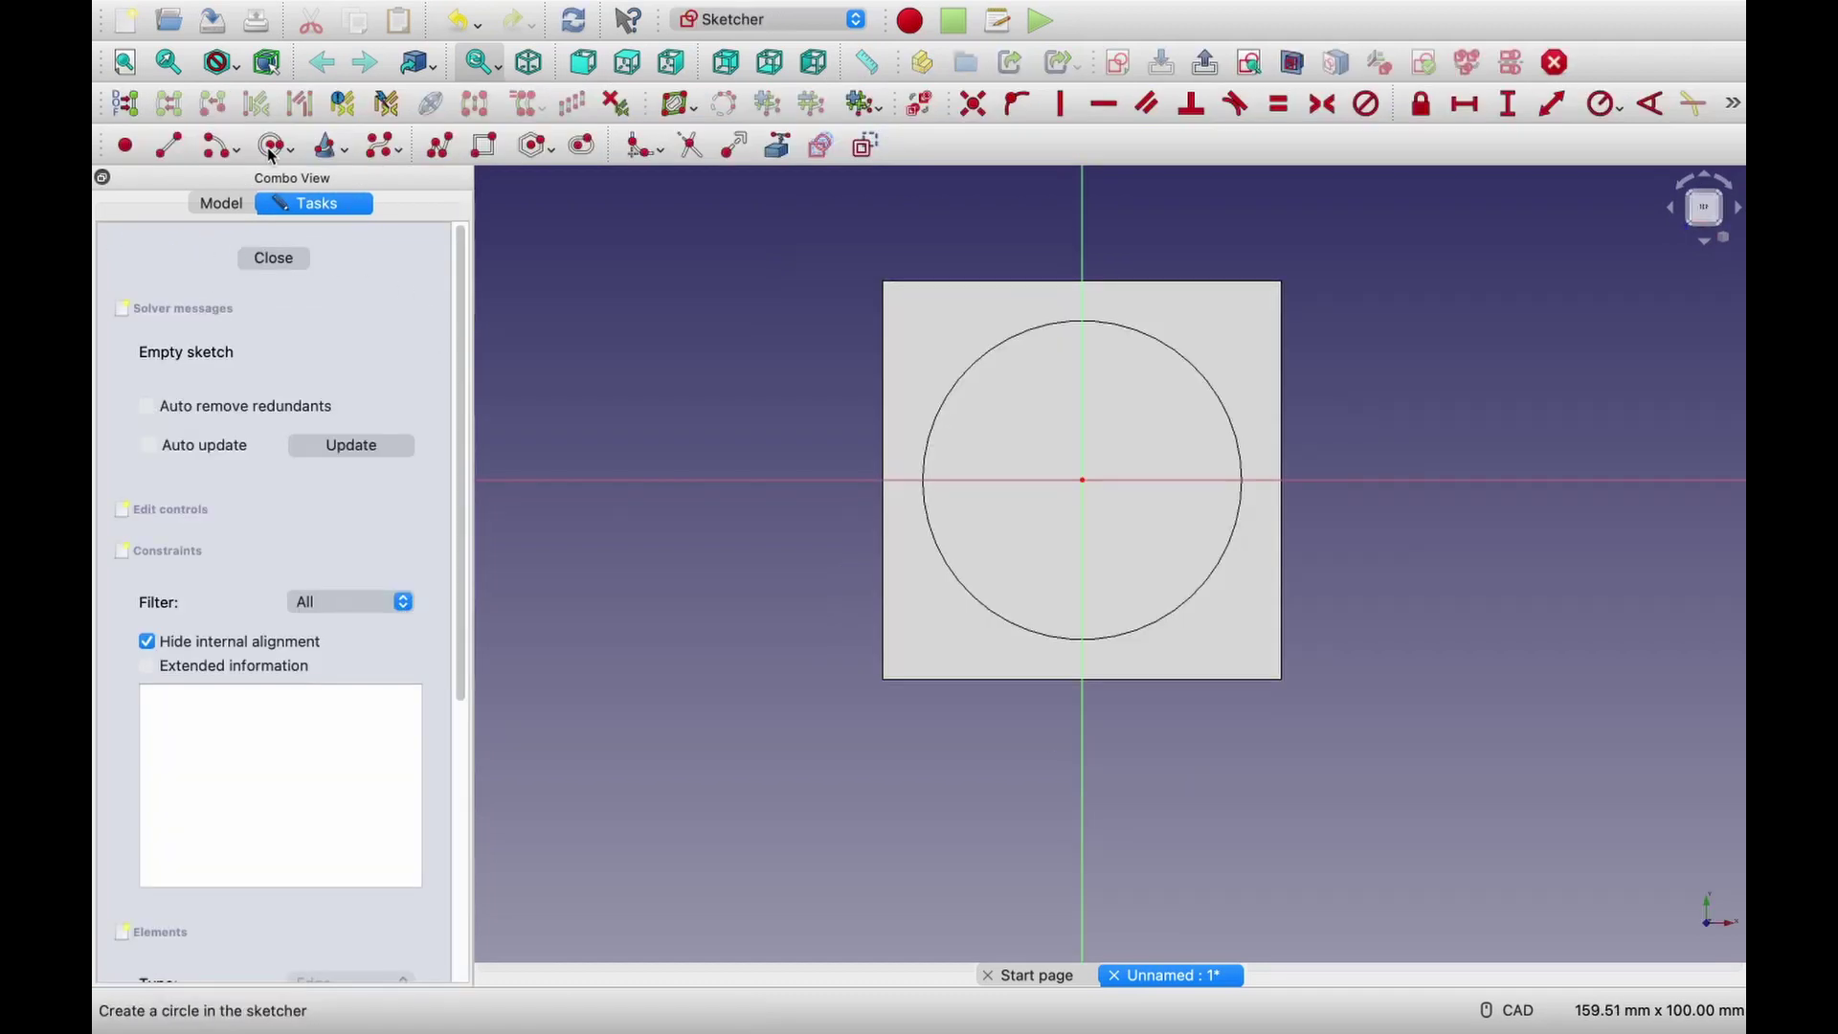
click(272, 147)
scroll(1090, 484, up, 10)
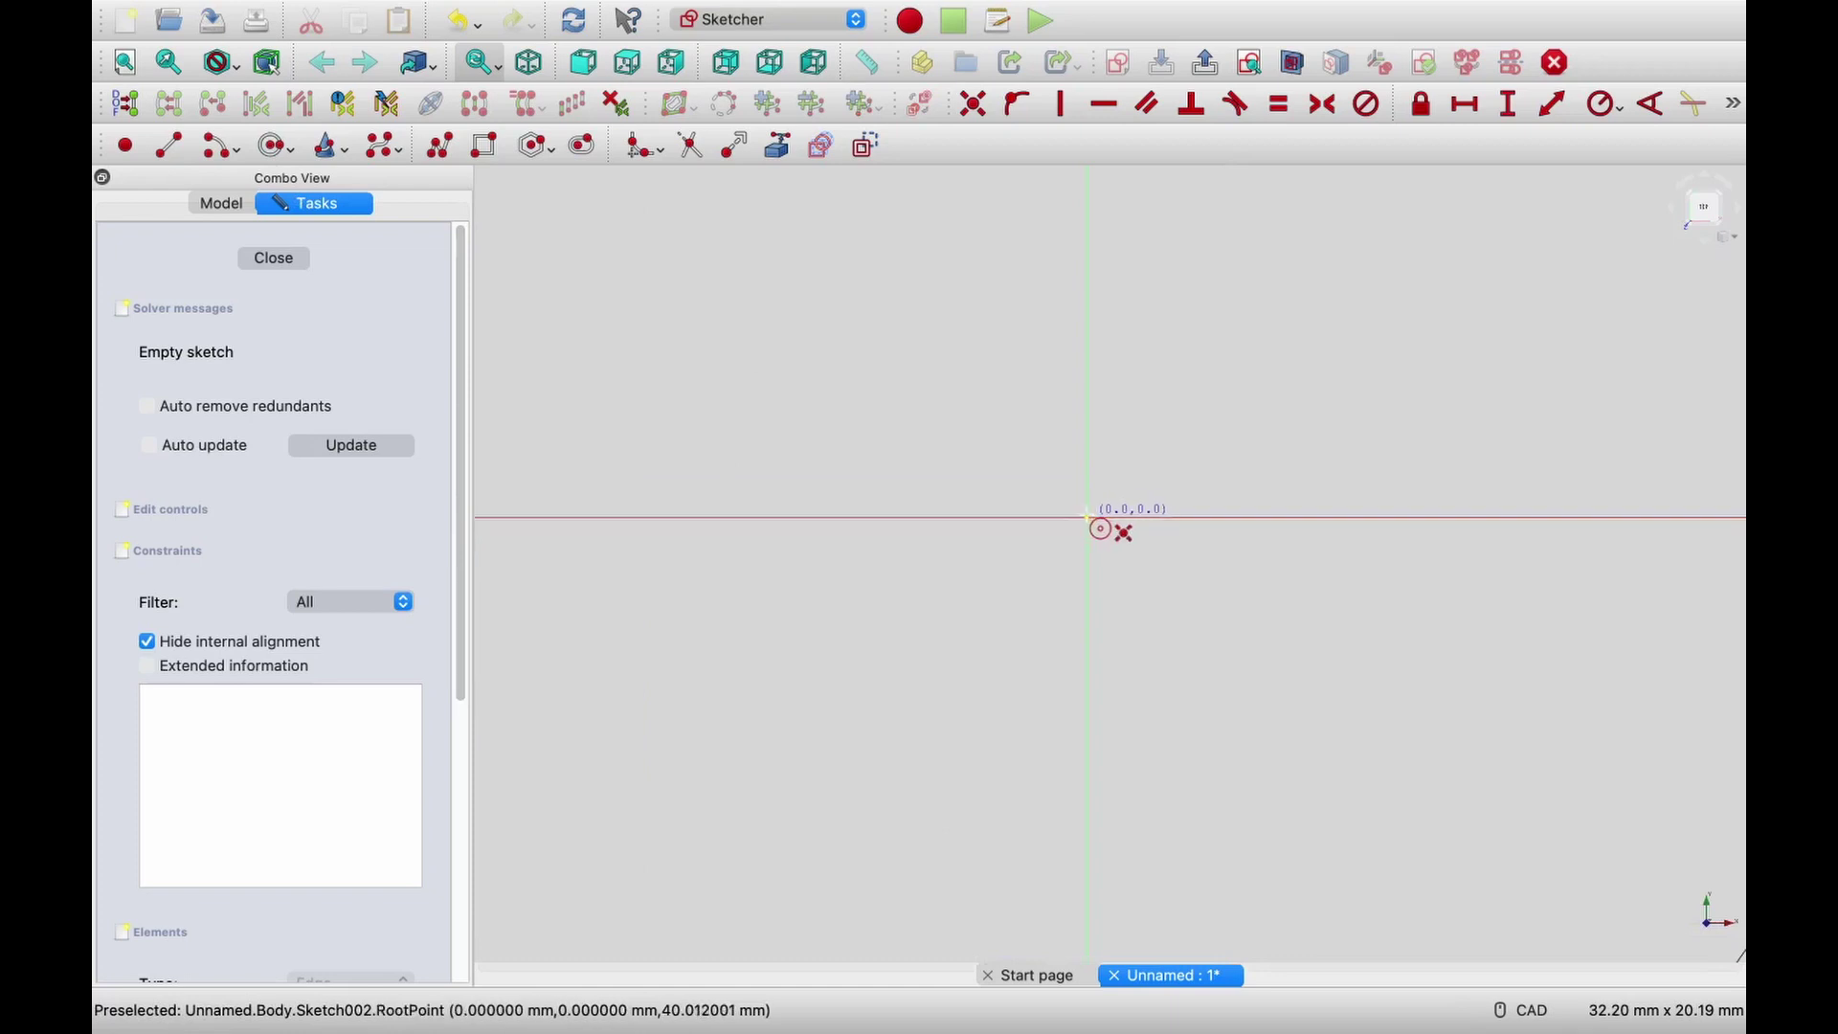
scroll(1067, 428, down, 8)
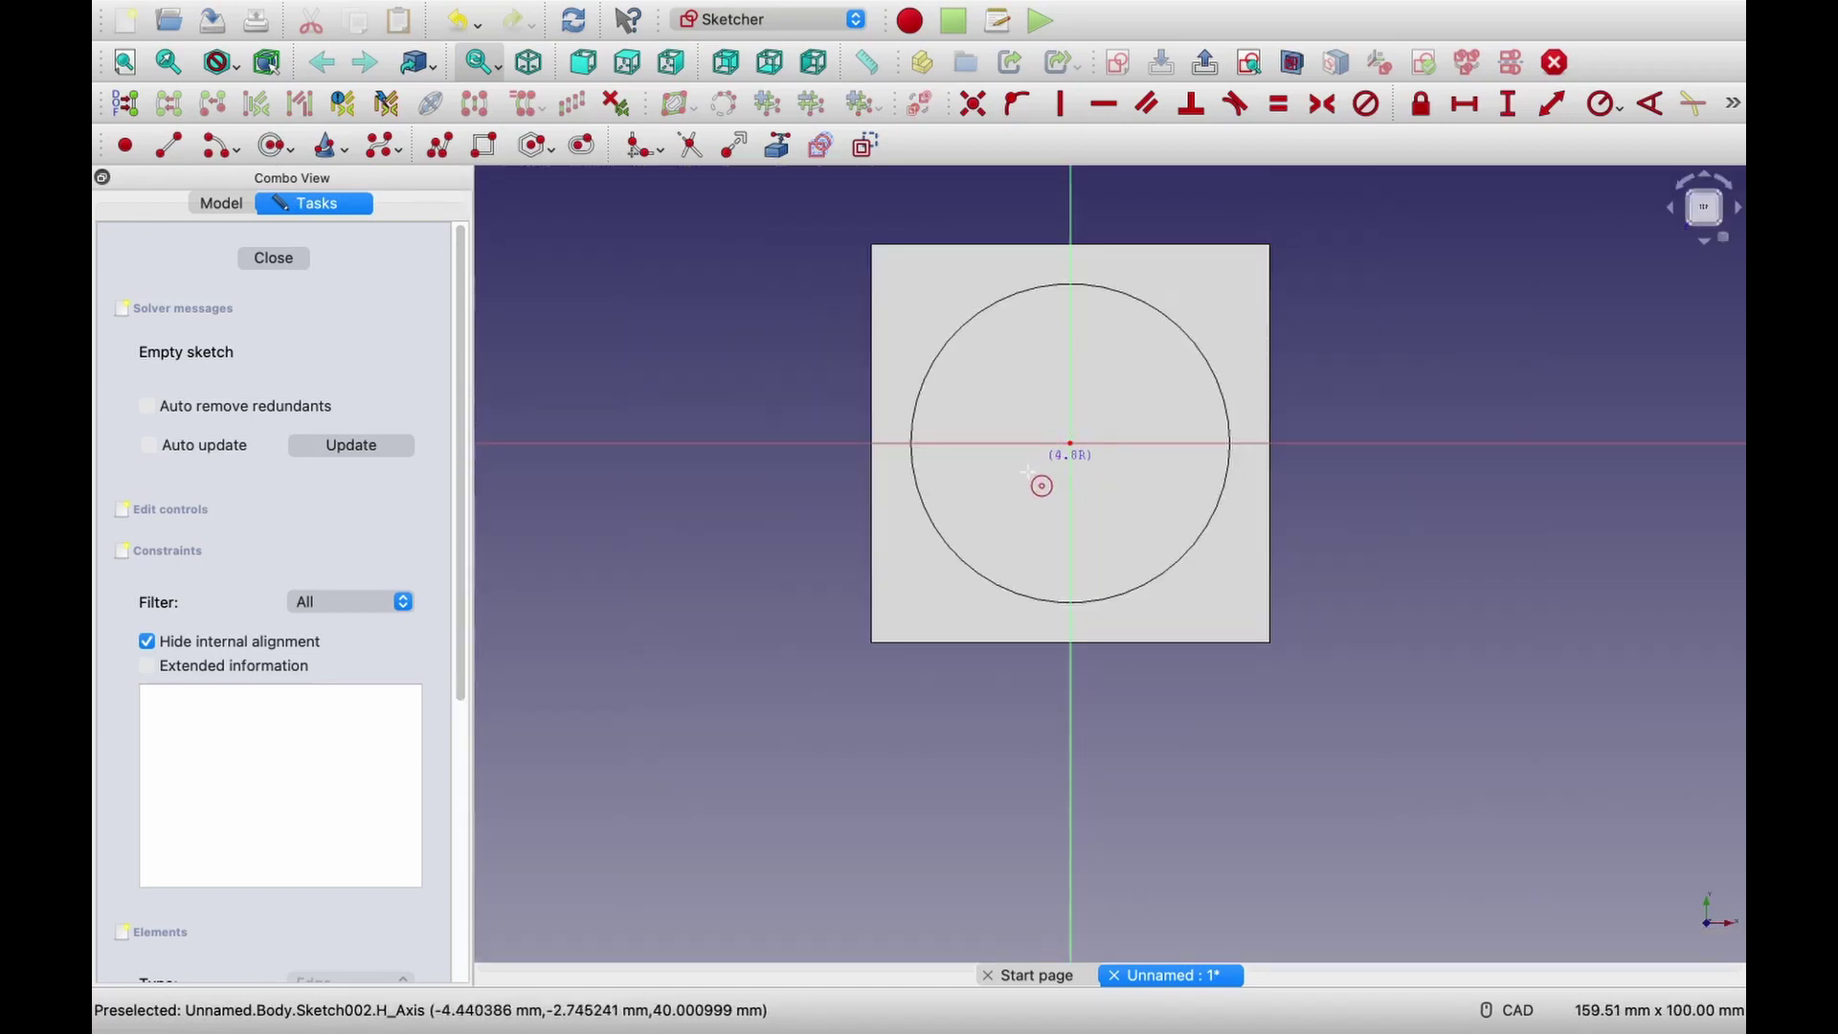
click(1071, 442)
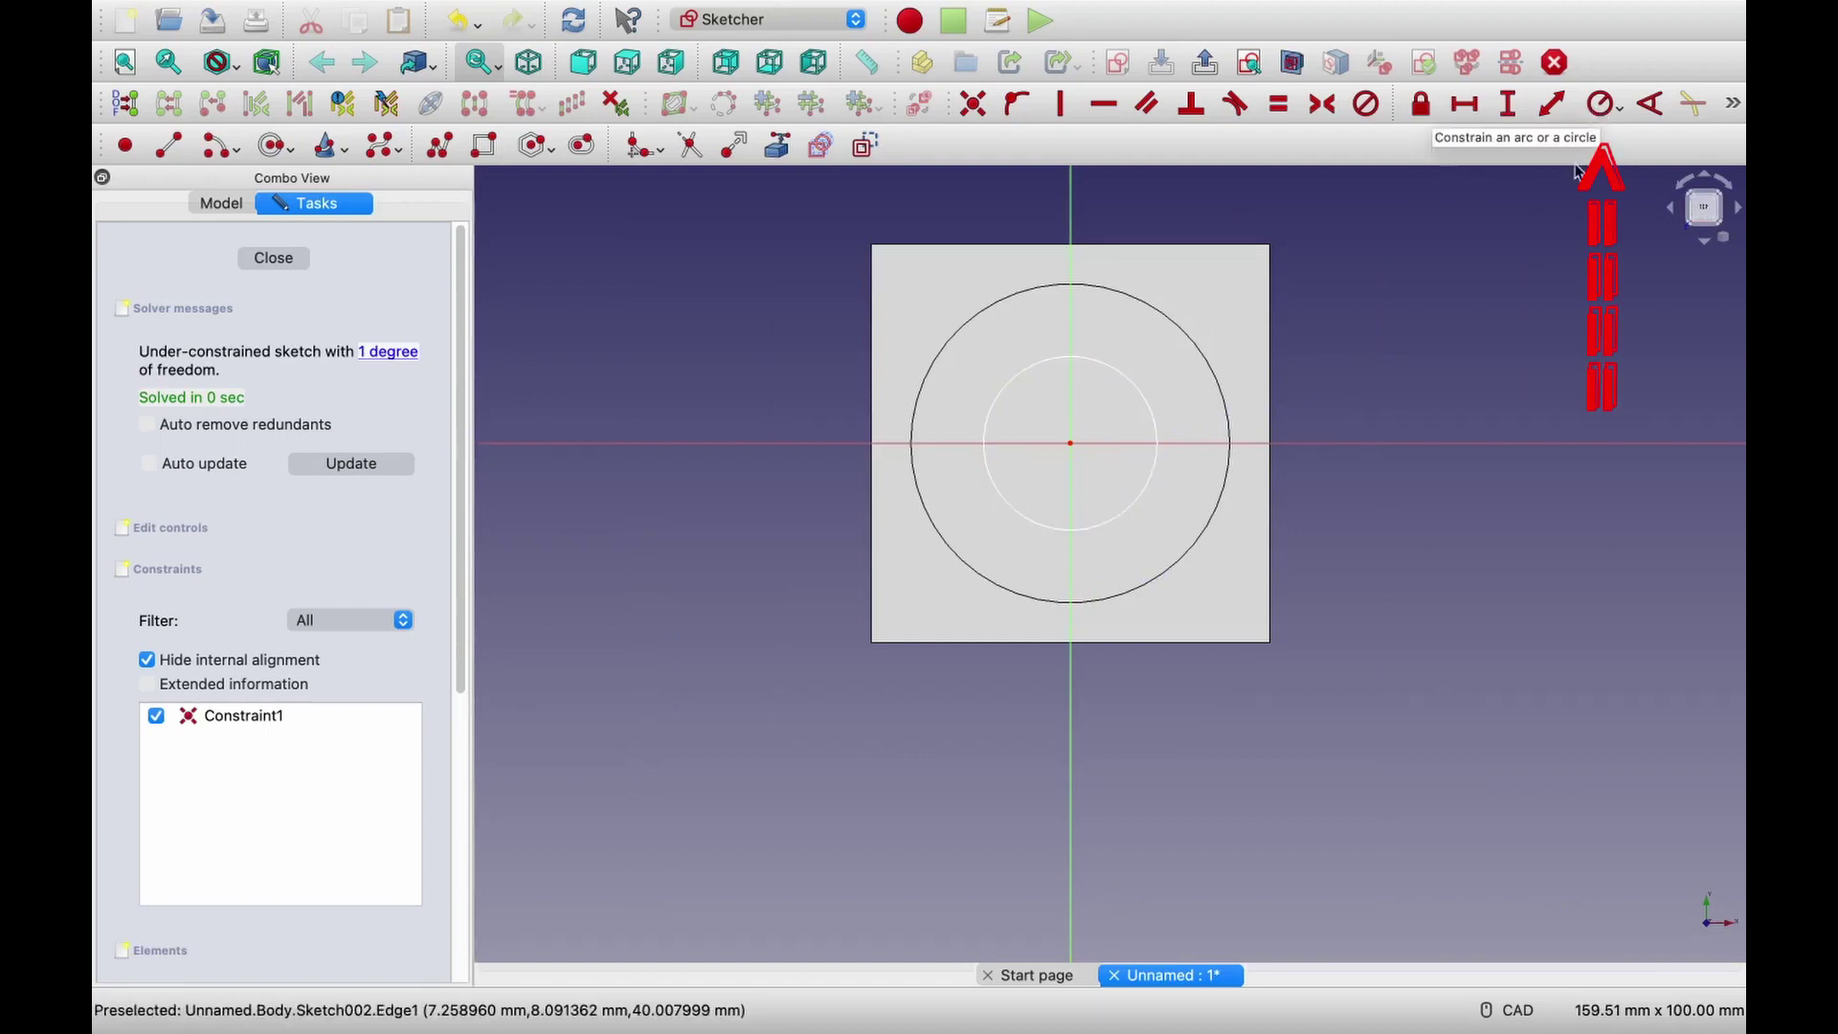
Constrain the inner circle's radius to 15 mm and close the sketch.
click(1597, 112)
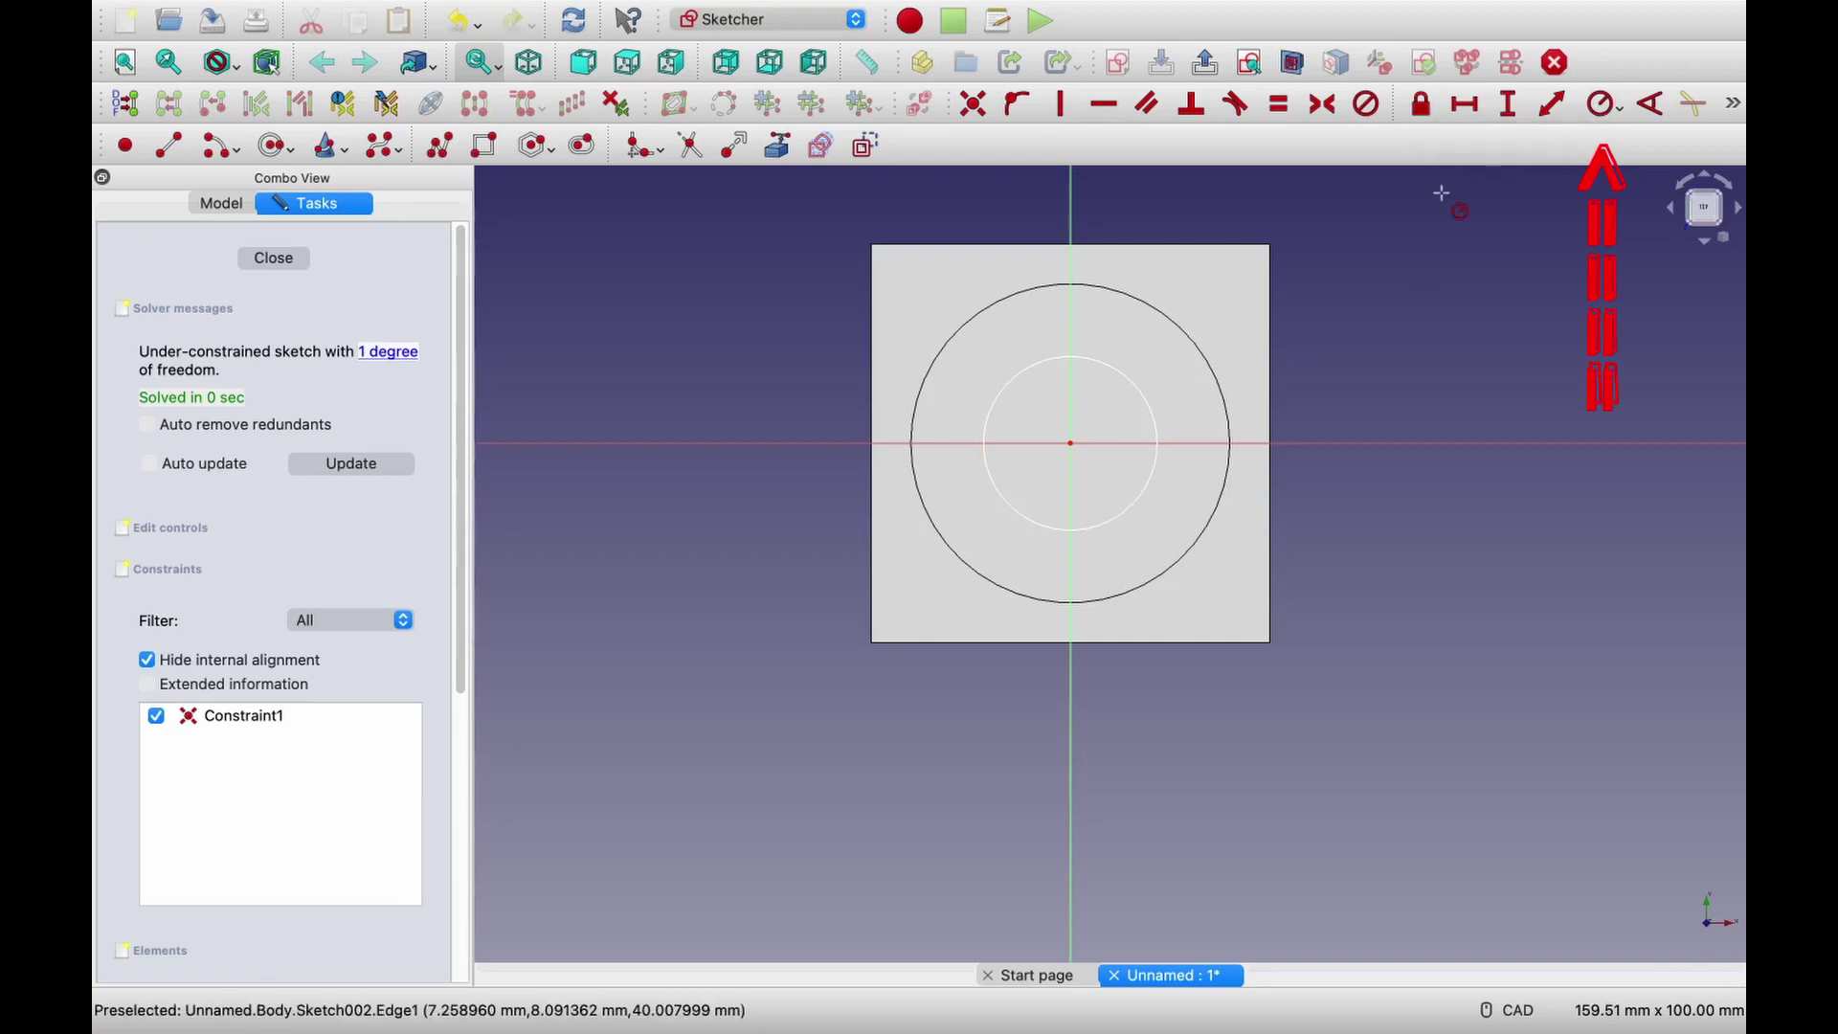
click(1109, 365)
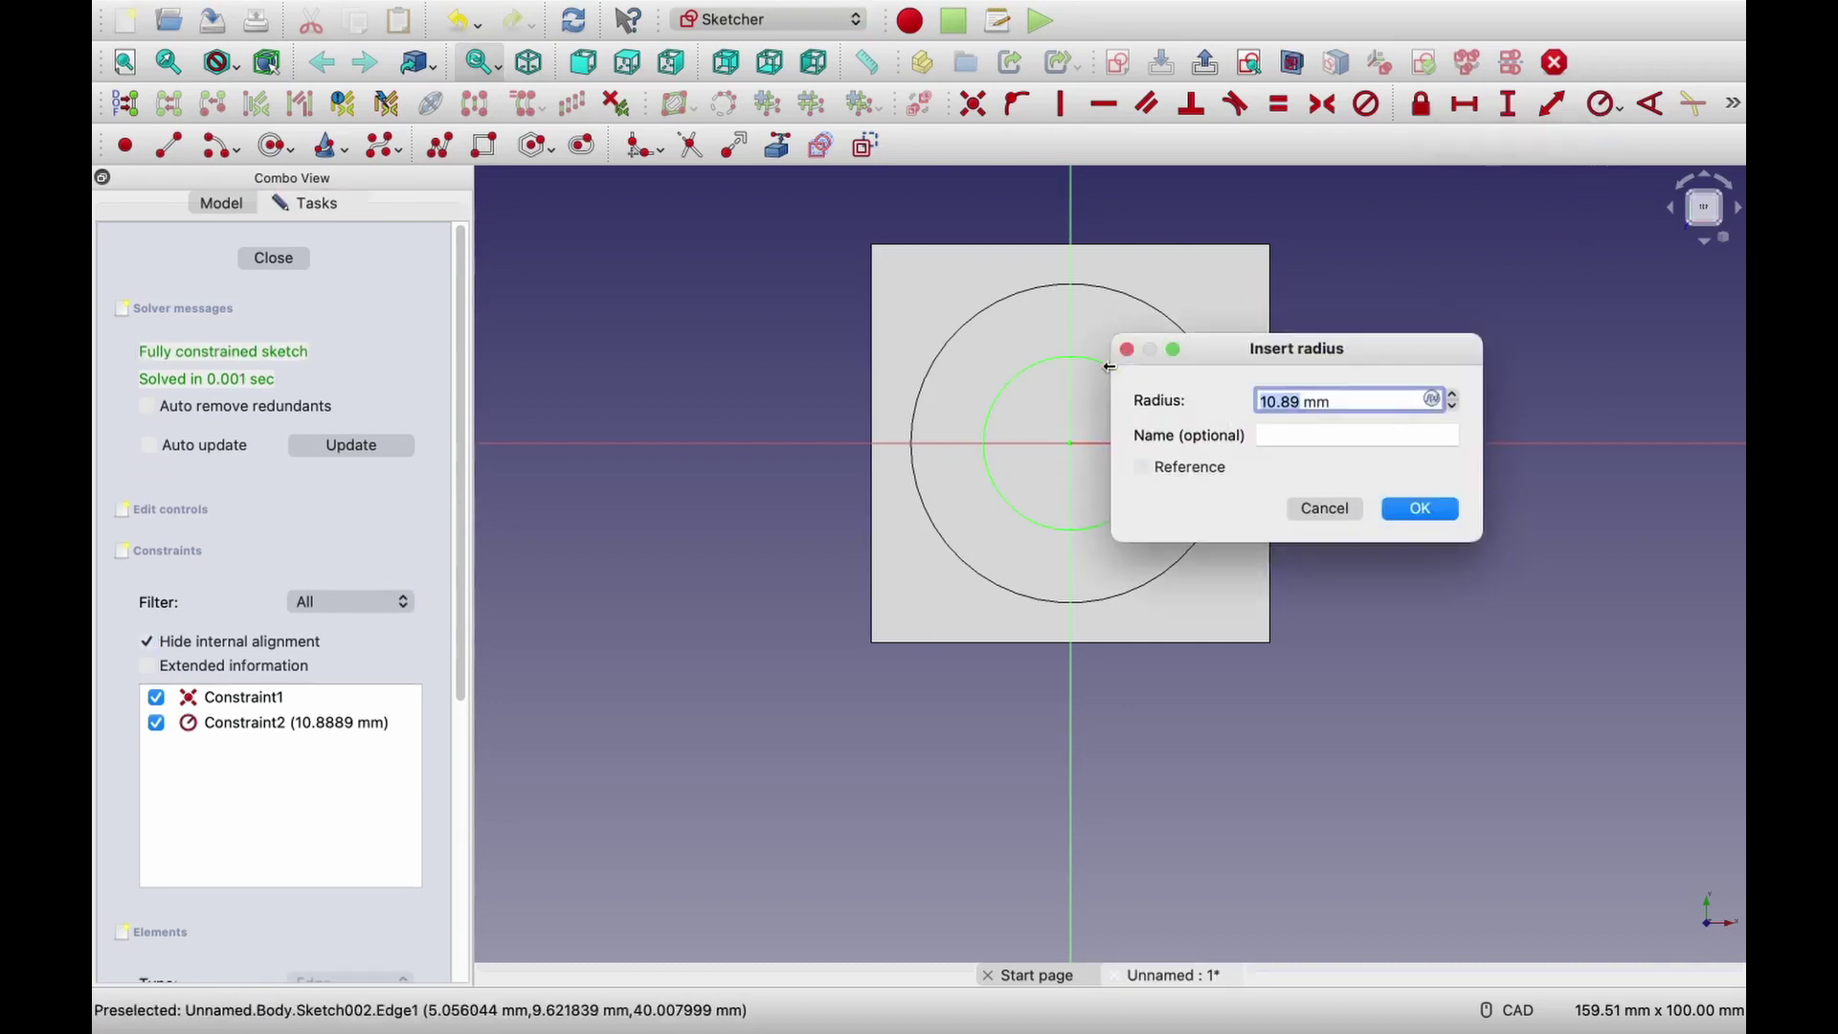
text(15)
click(1418, 512)
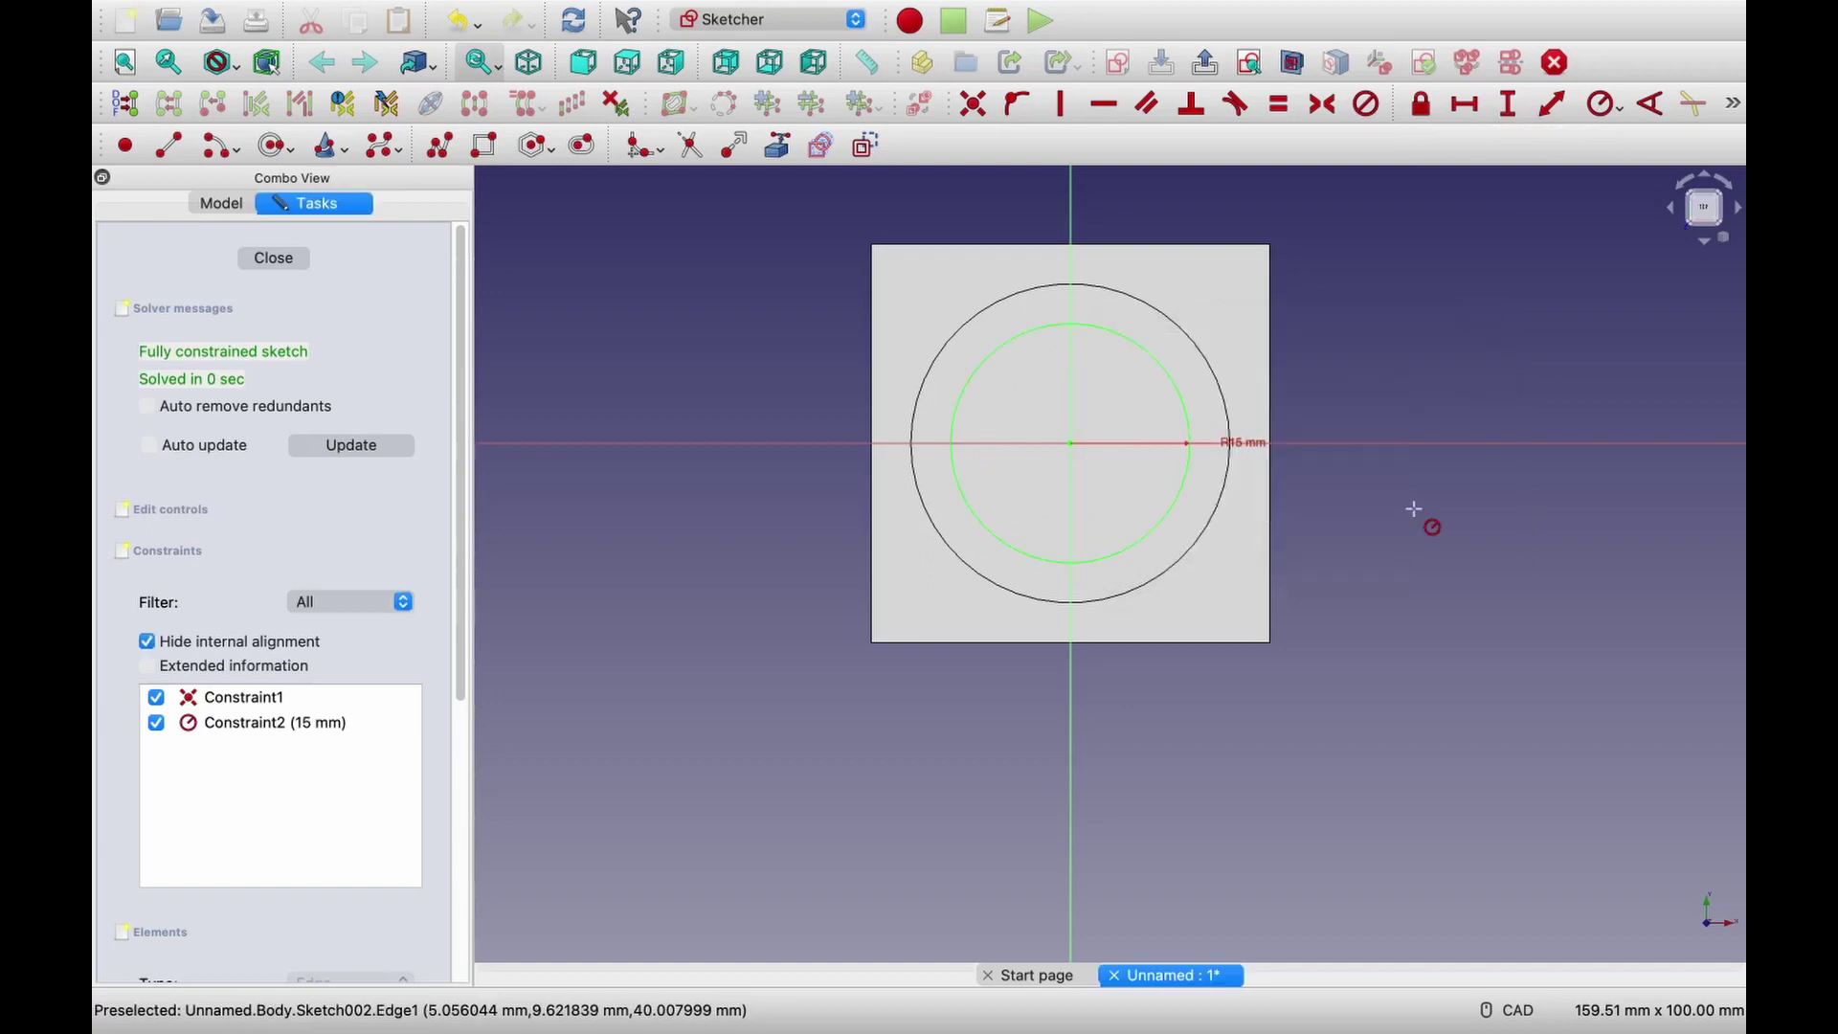
click(273, 257)
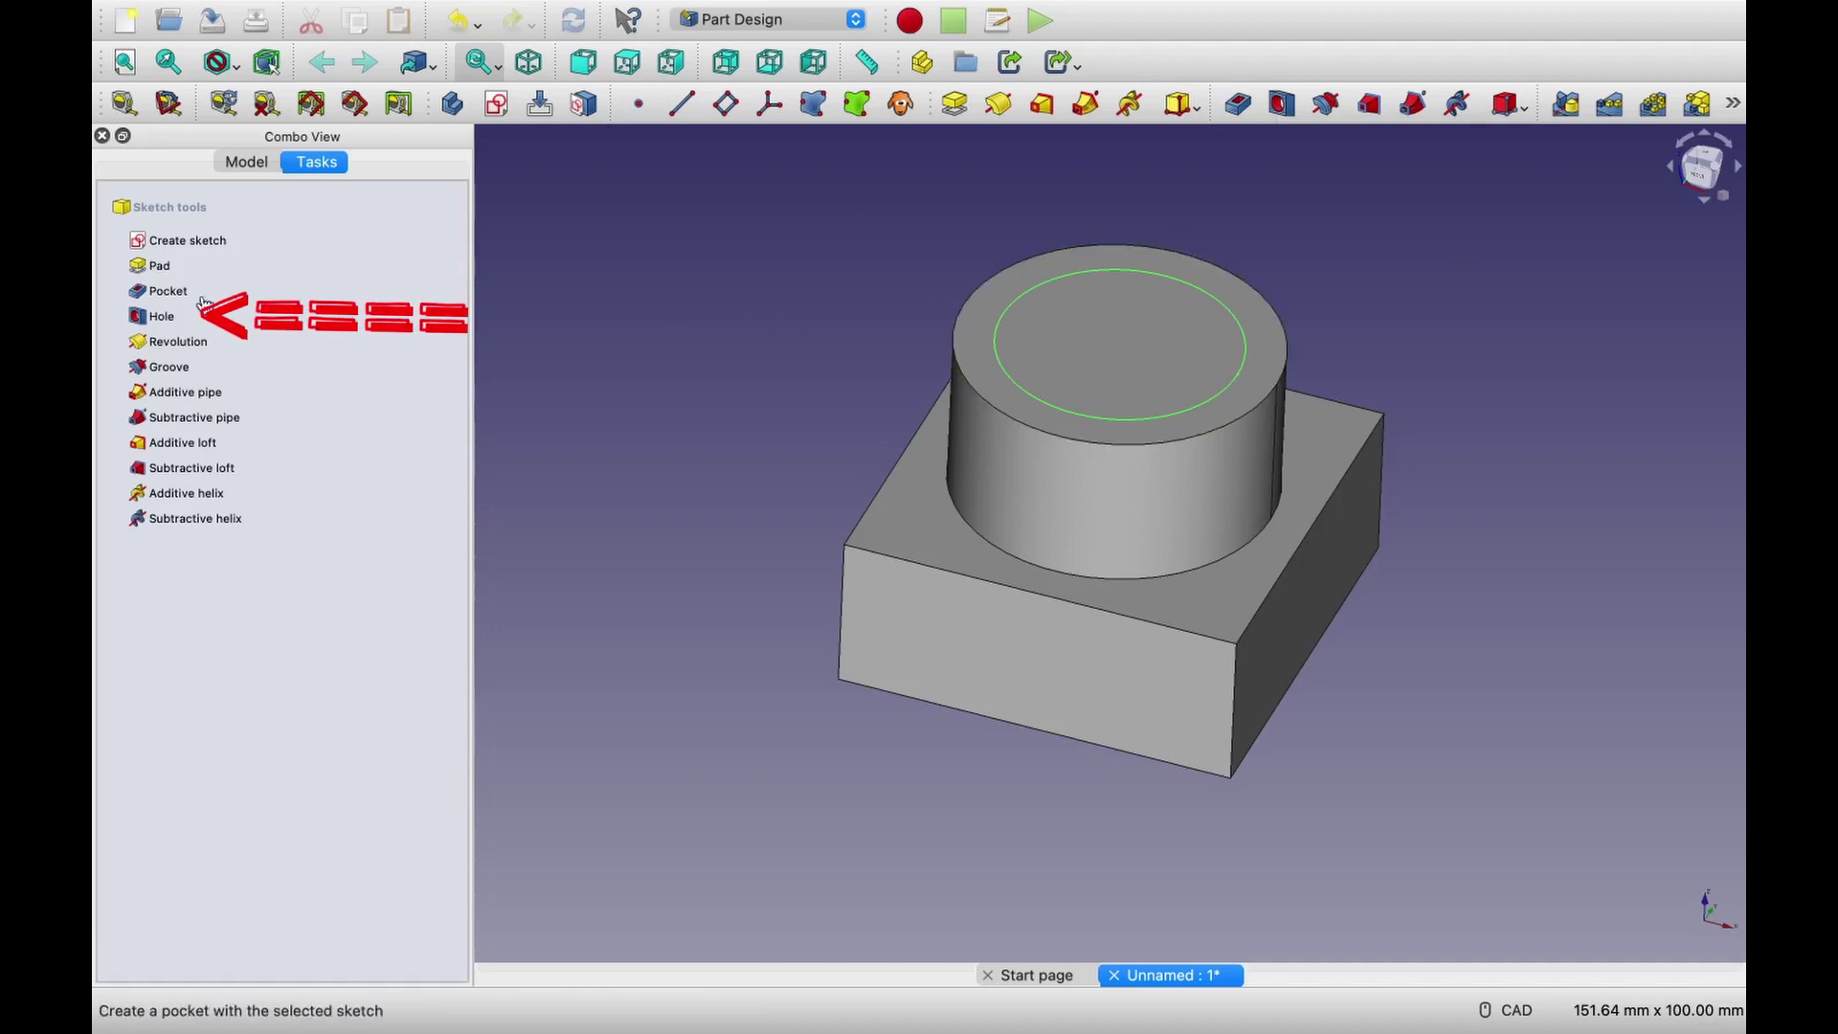
Create a Hole from the inner circle with Through all depth and 30 mm diameter.
click(1283, 104)
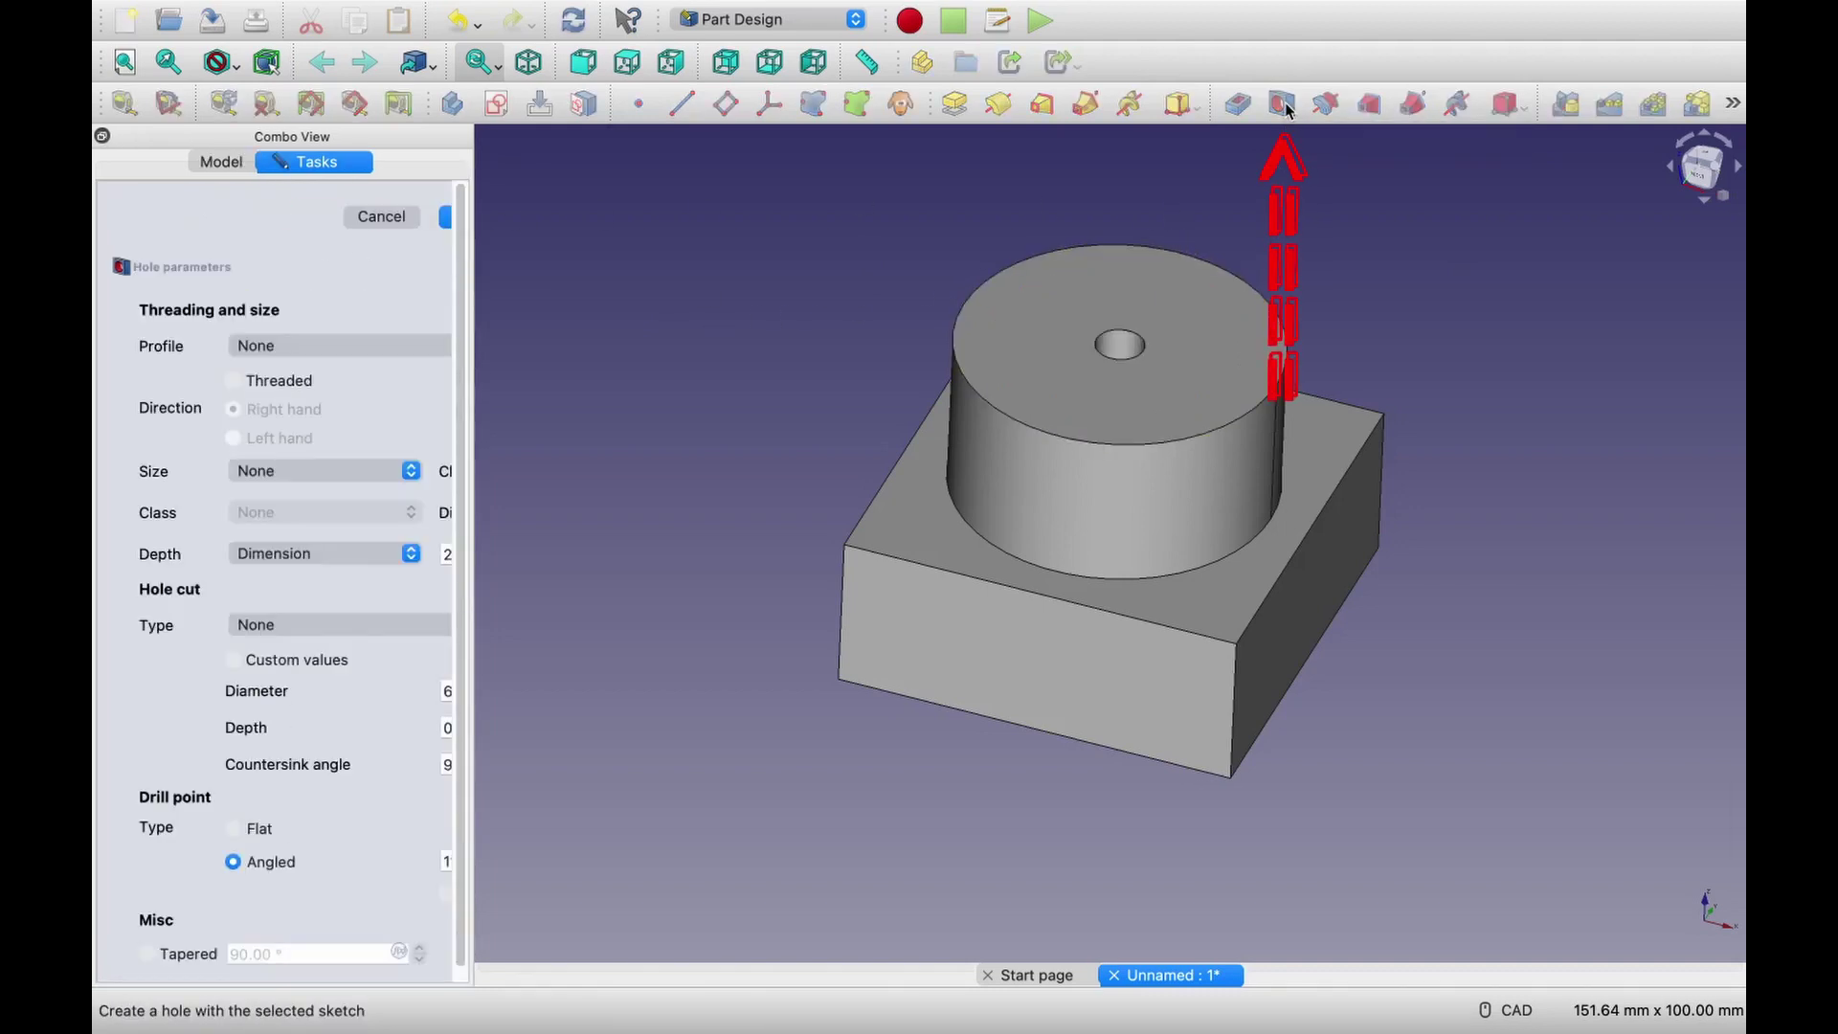
drag(474, 546, 777, 545)
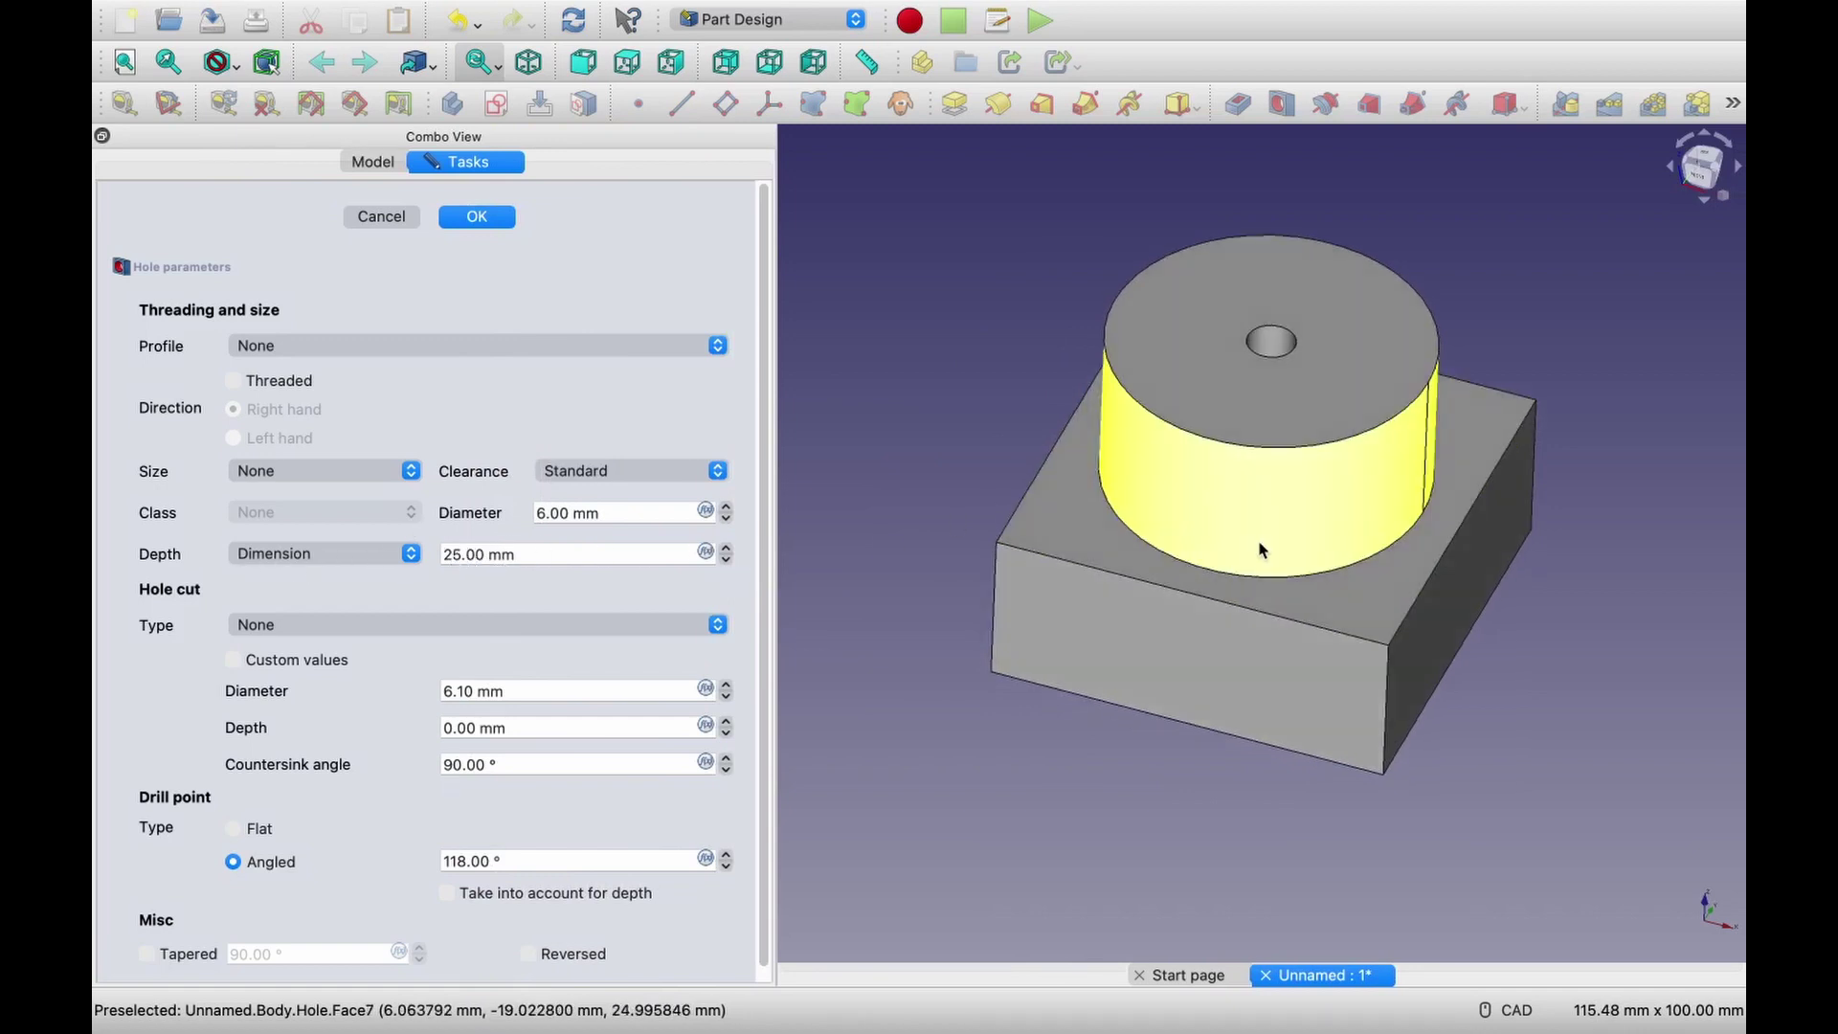
middle_drag(1152, 533, 1245, 403)
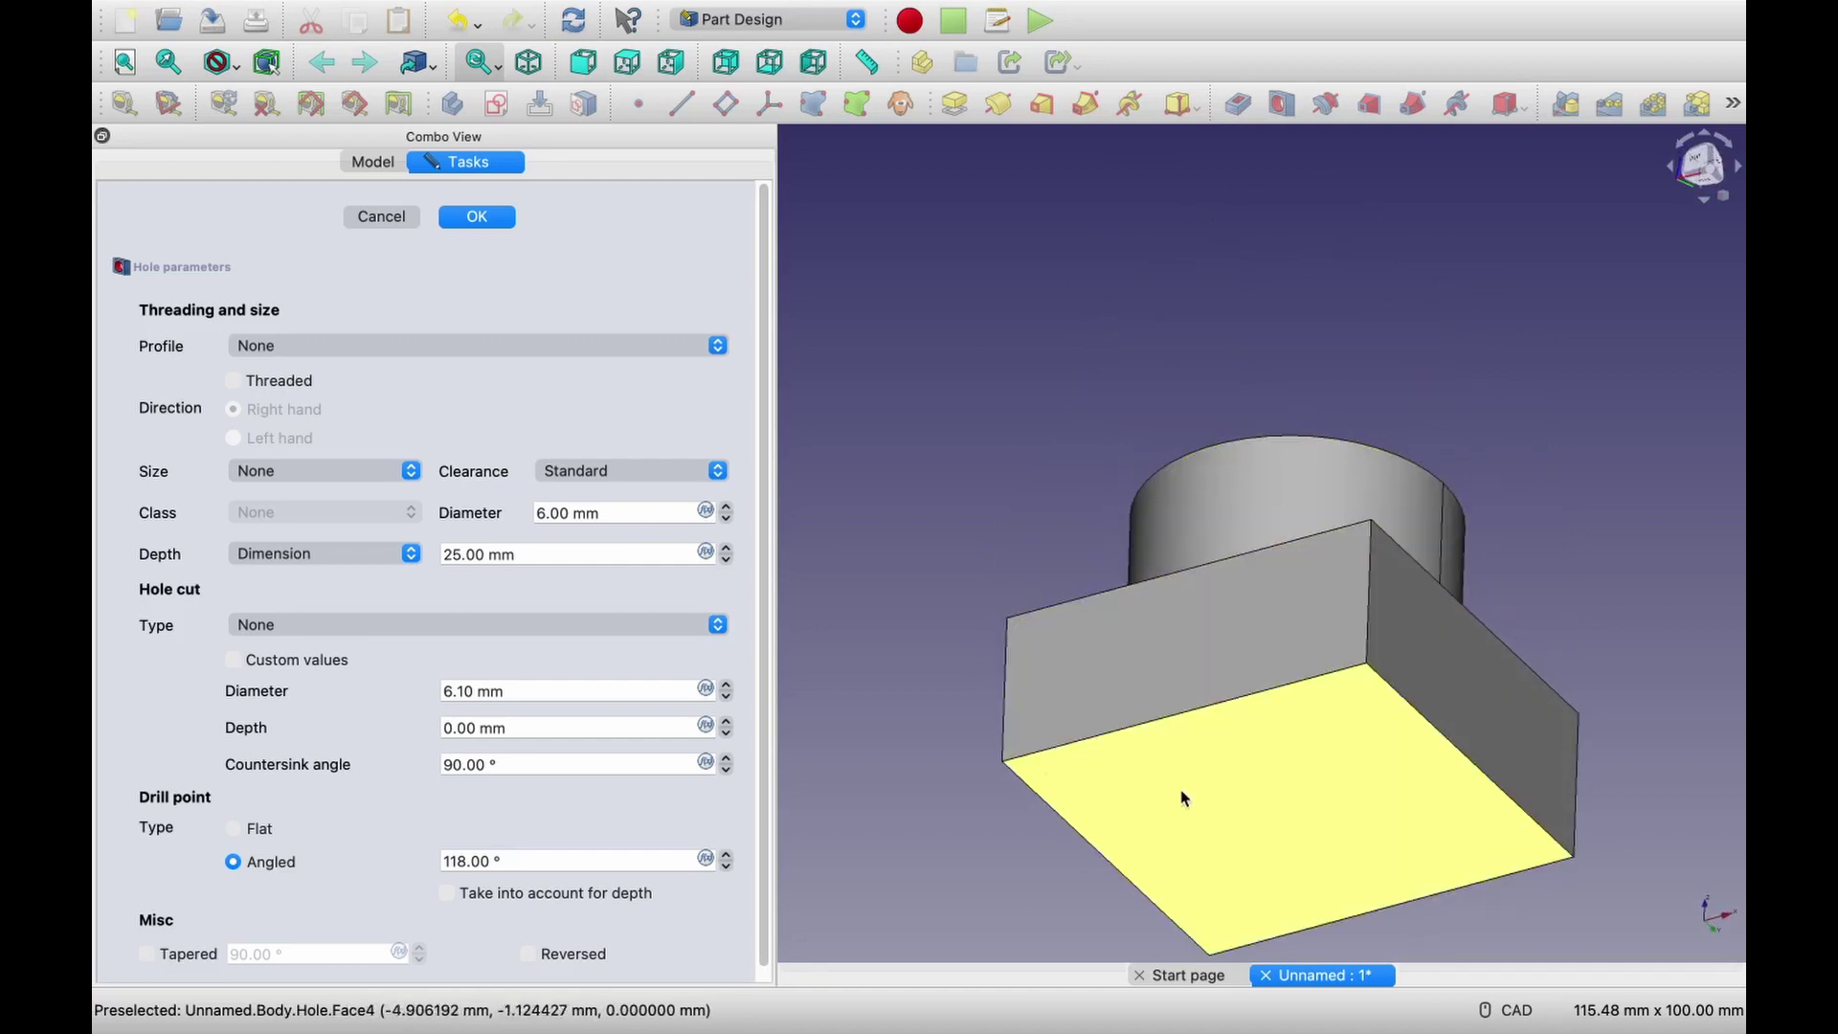
click(411, 556)
click(285, 575)
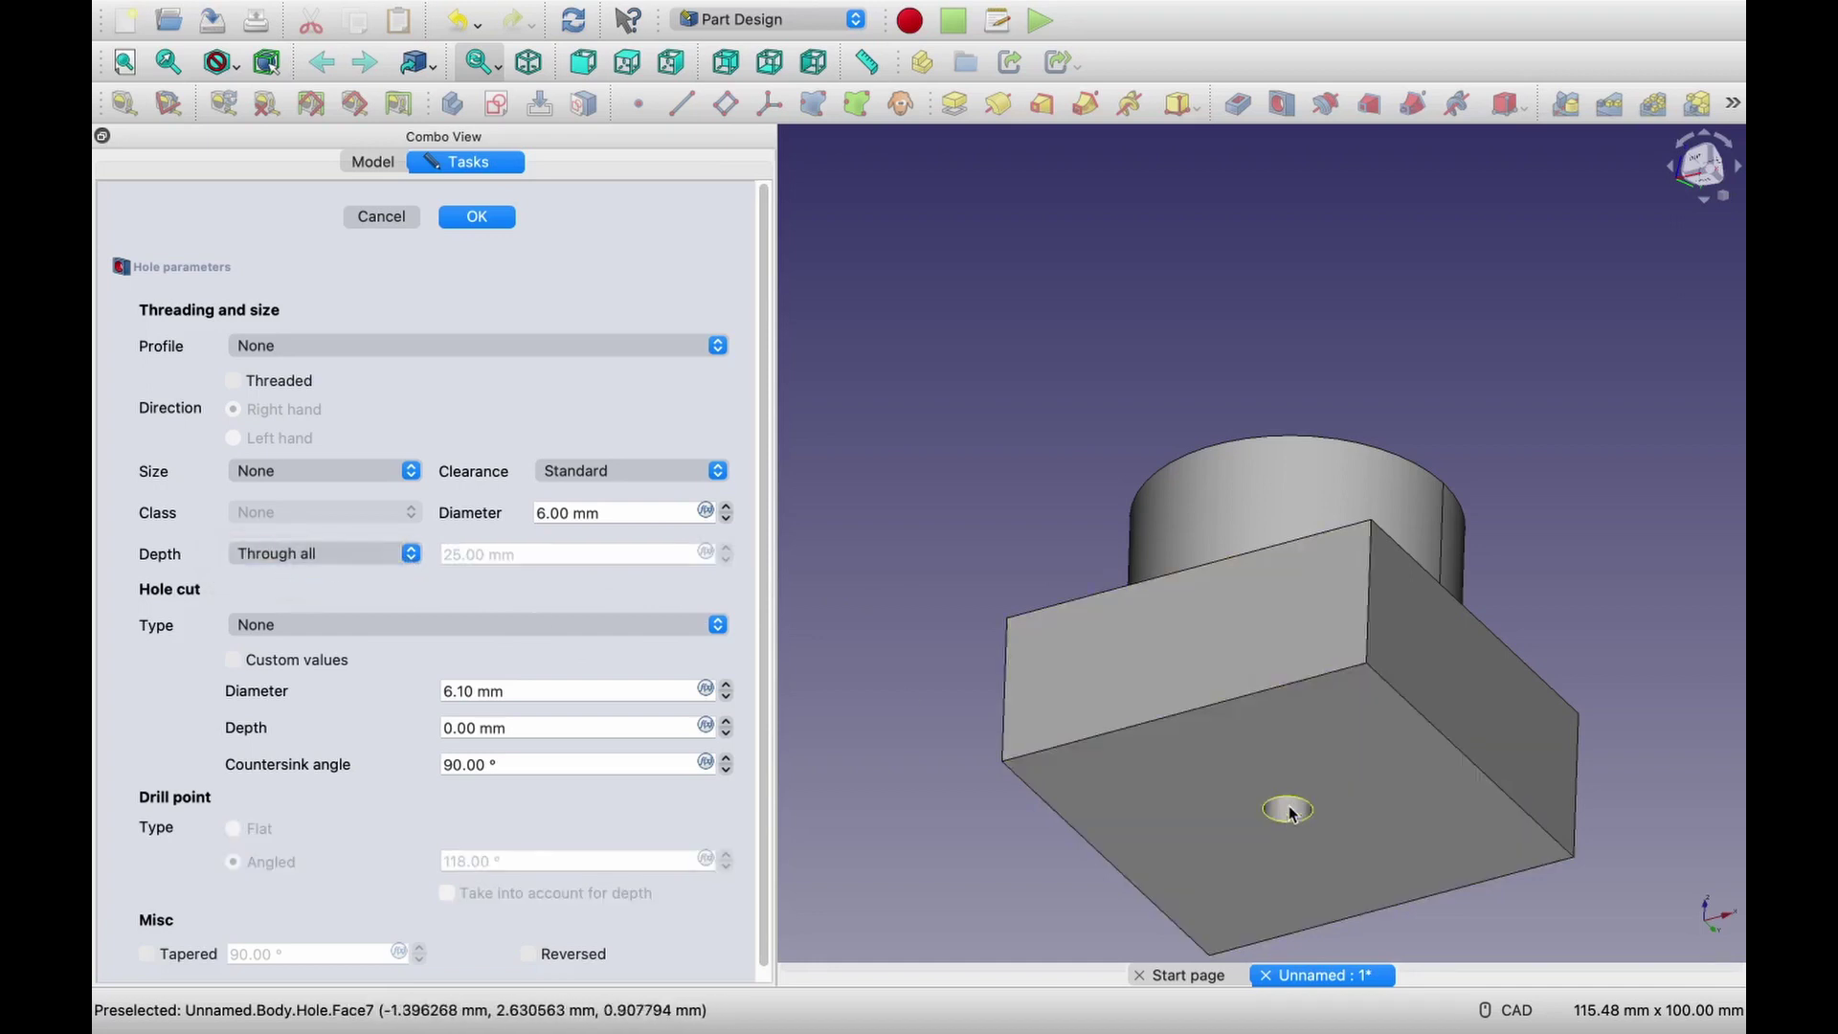
middle_drag(1312, 550, 1271, 726)
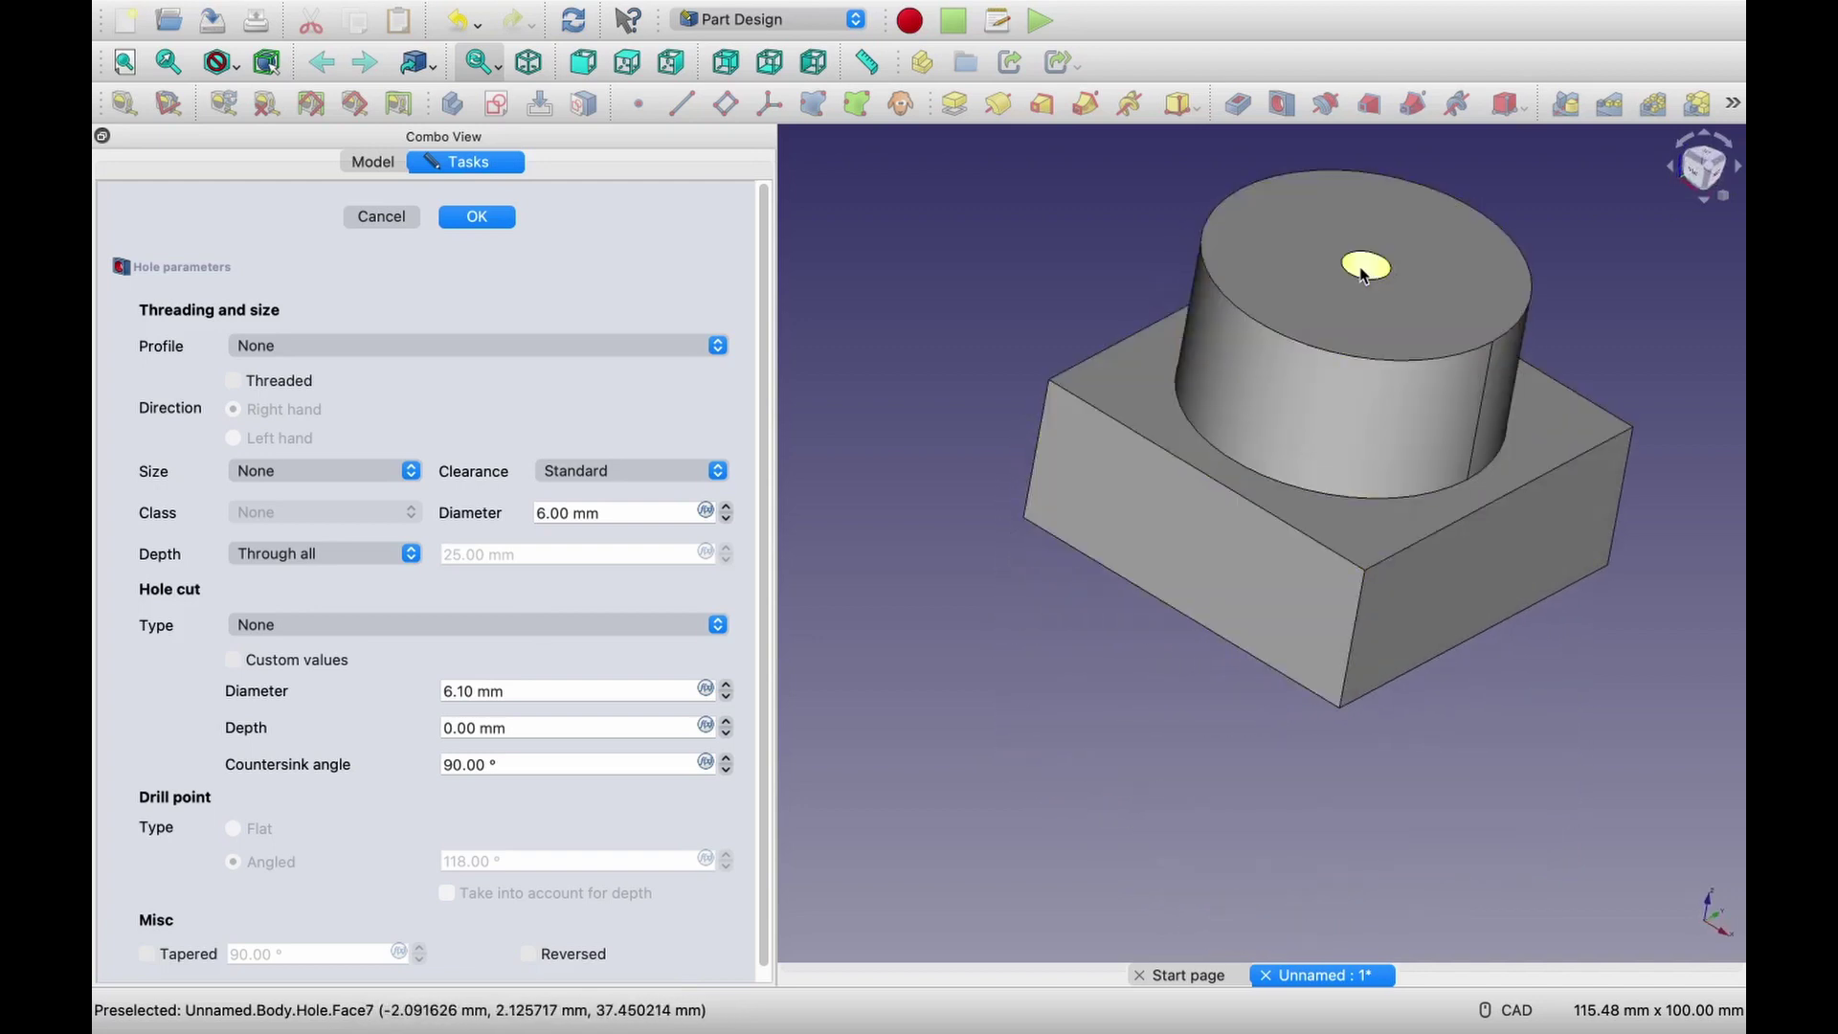
double_click(568, 512)
text(30)
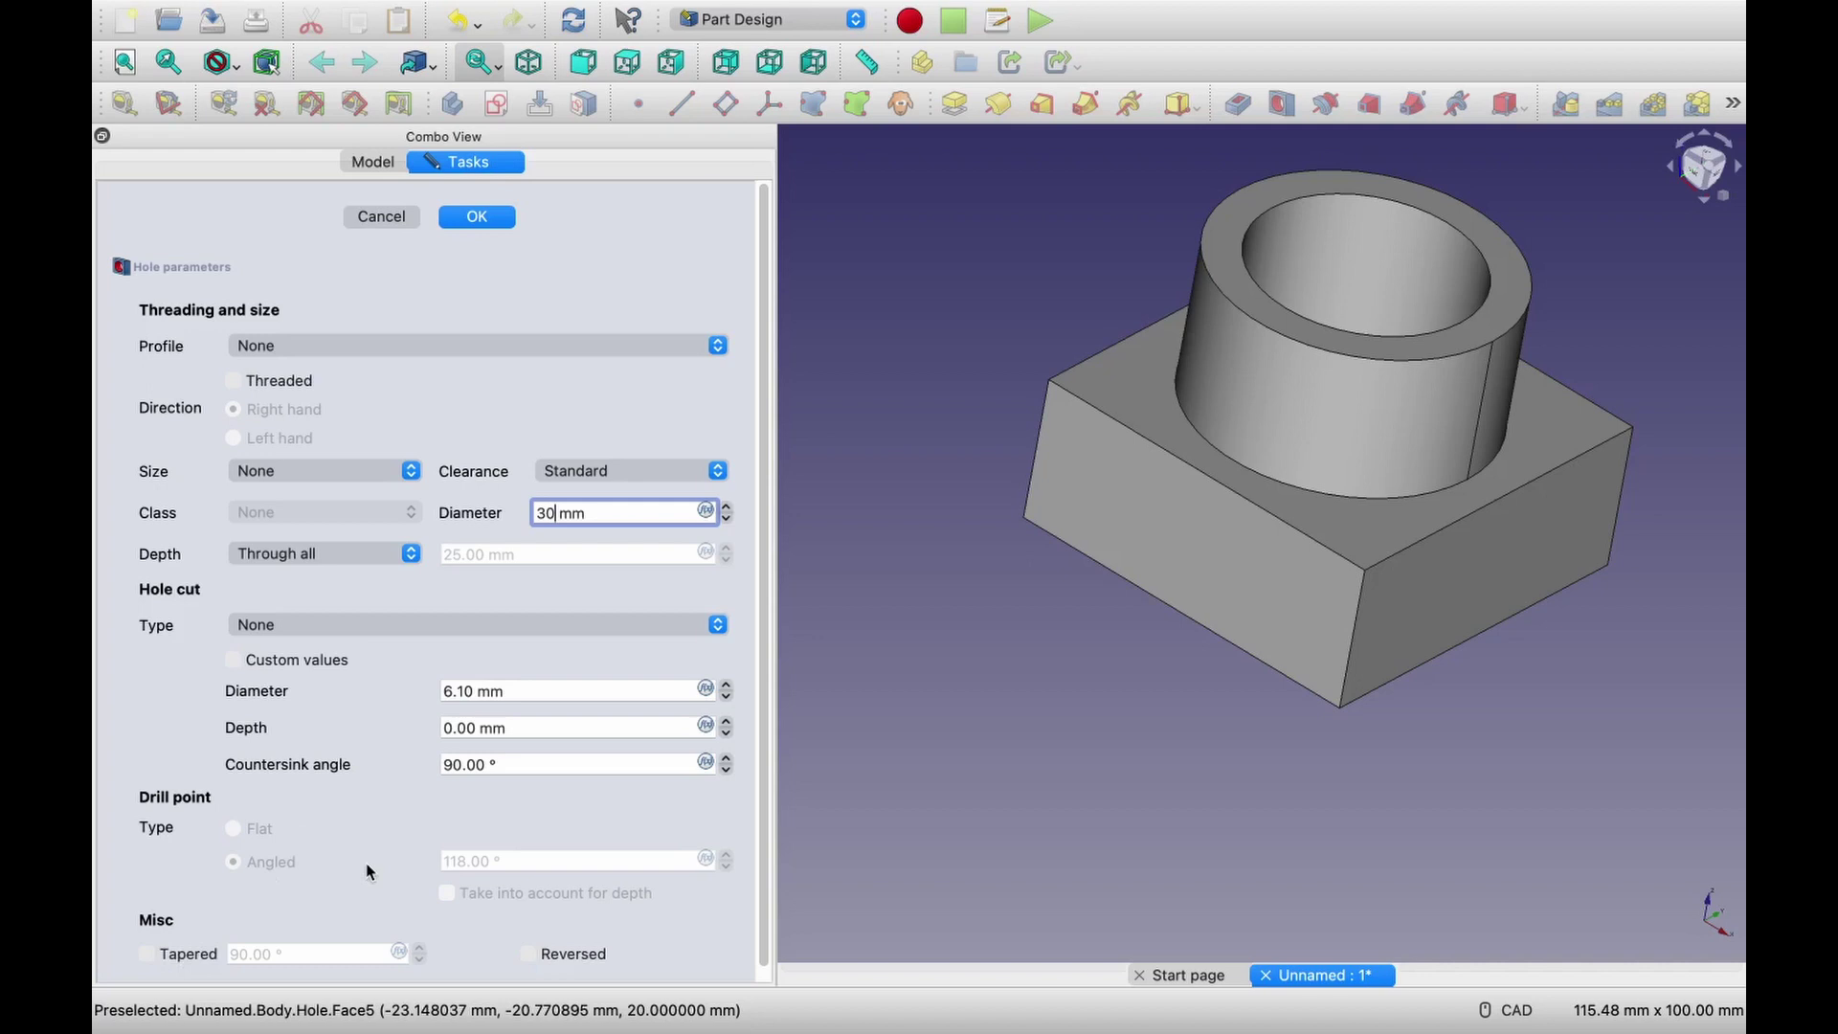
Confirm the 30 mm hole, then fillet the cylinder's base edge with a 2 mm radius.
click(477, 217)
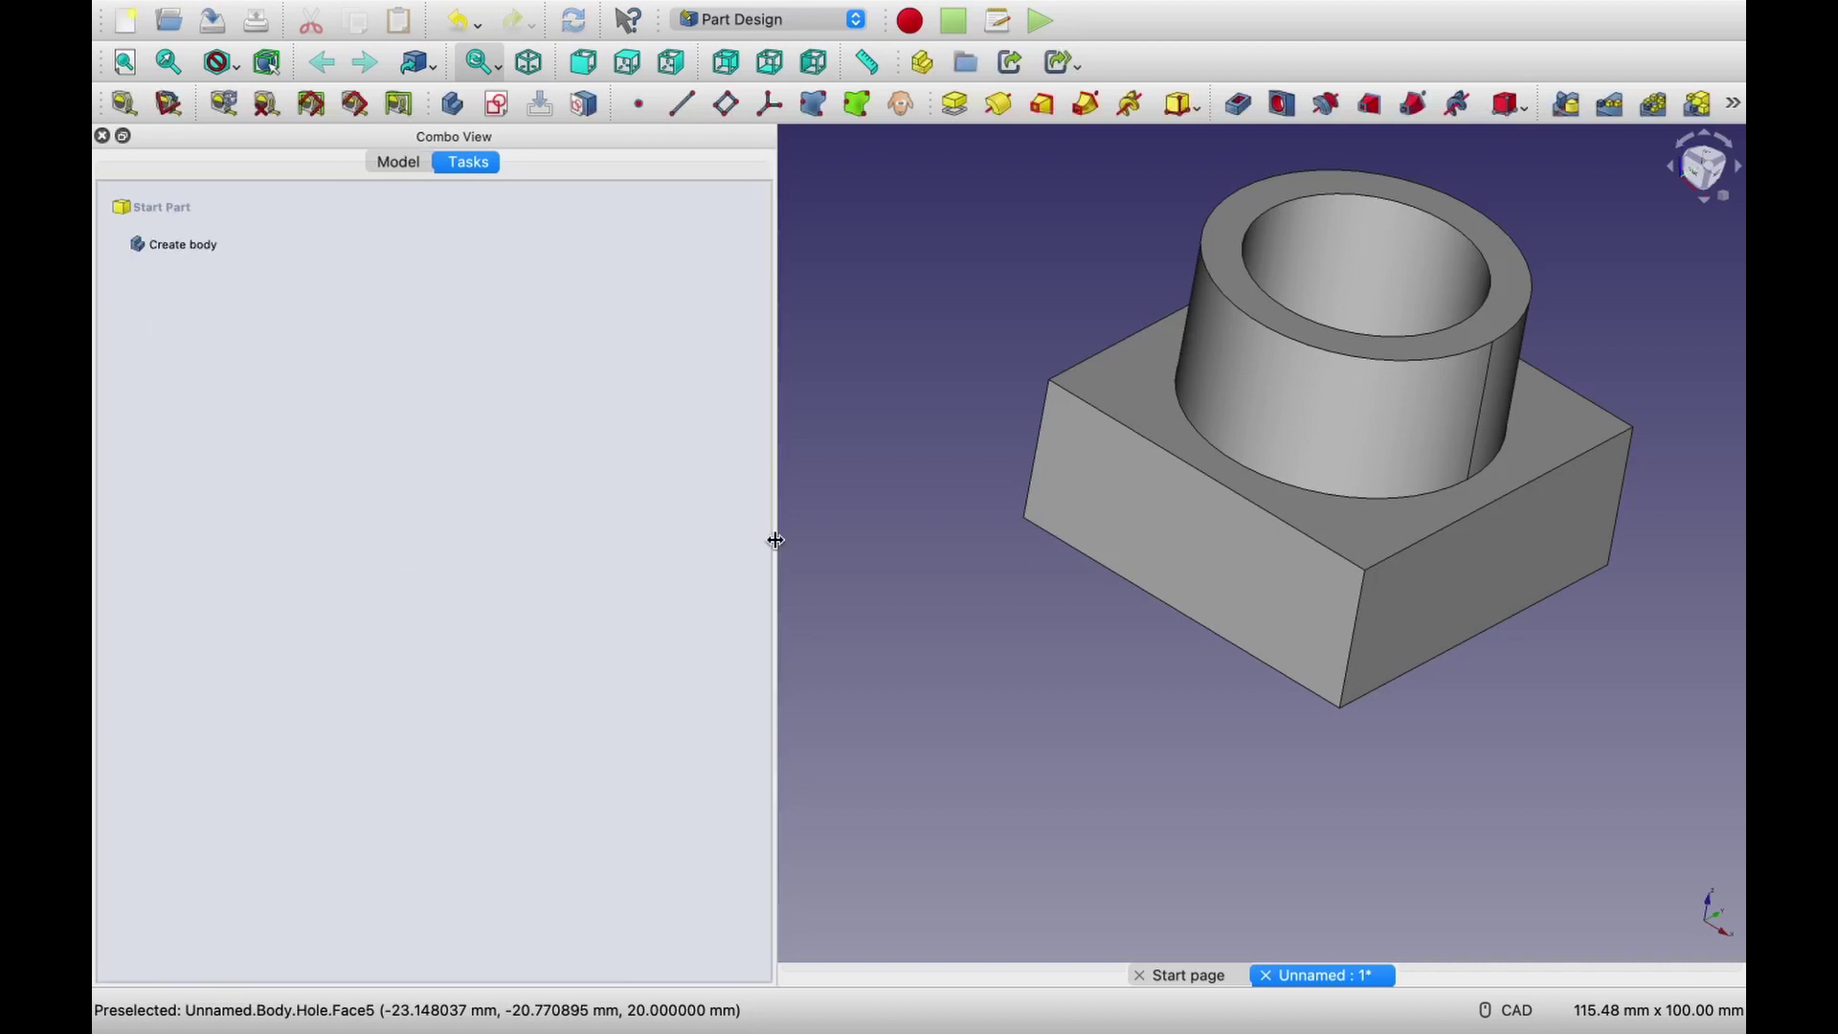
drag(775, 536, 427, 509)
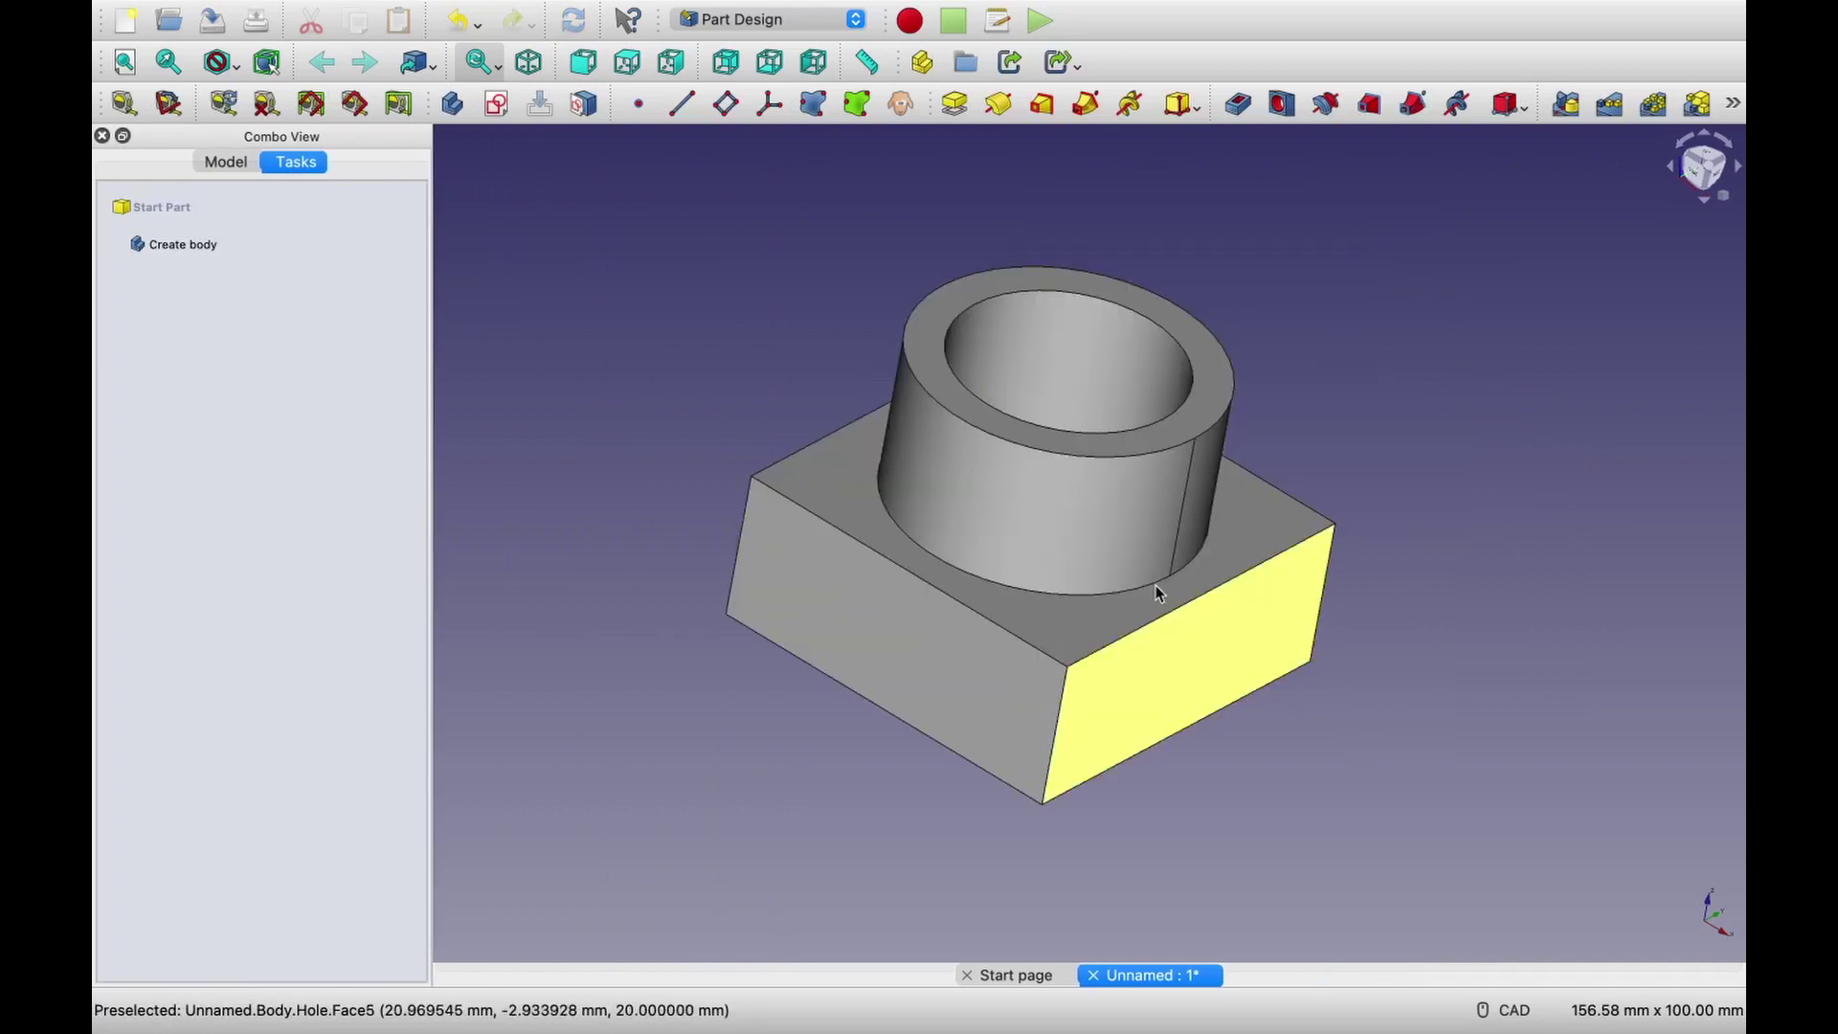
click(1087, 601)
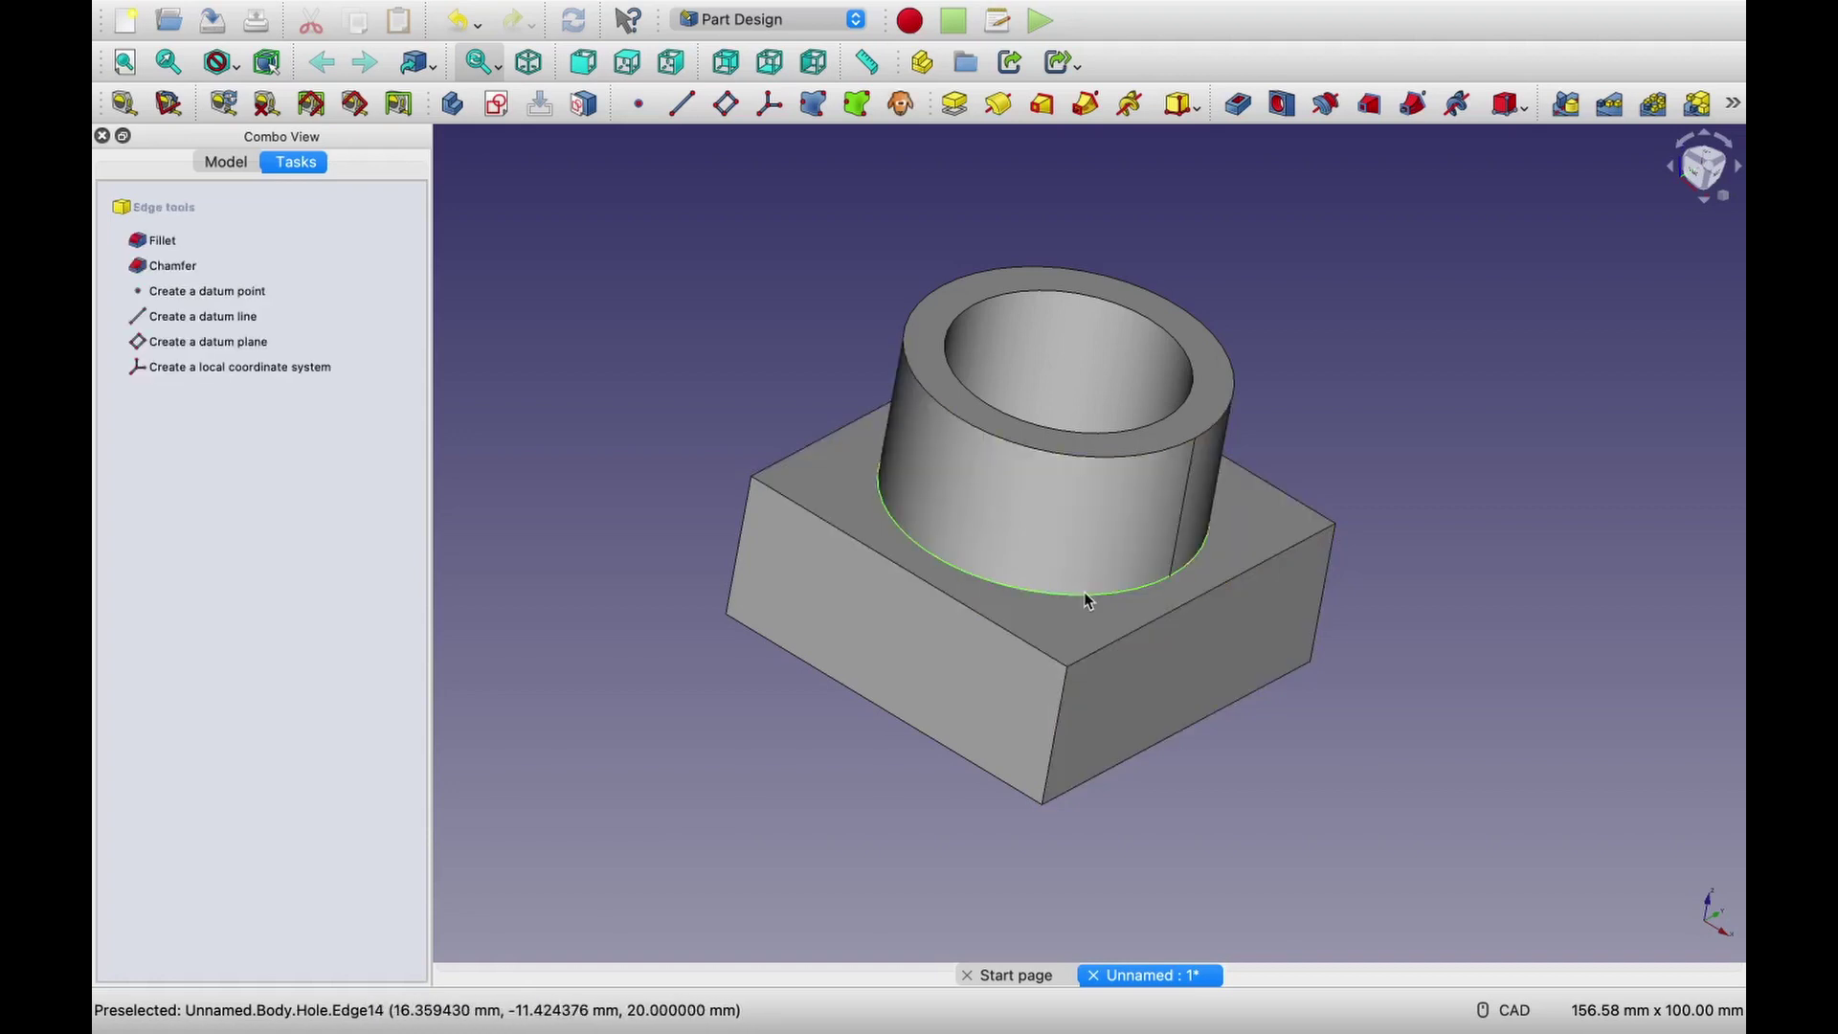
click(1734, 108)
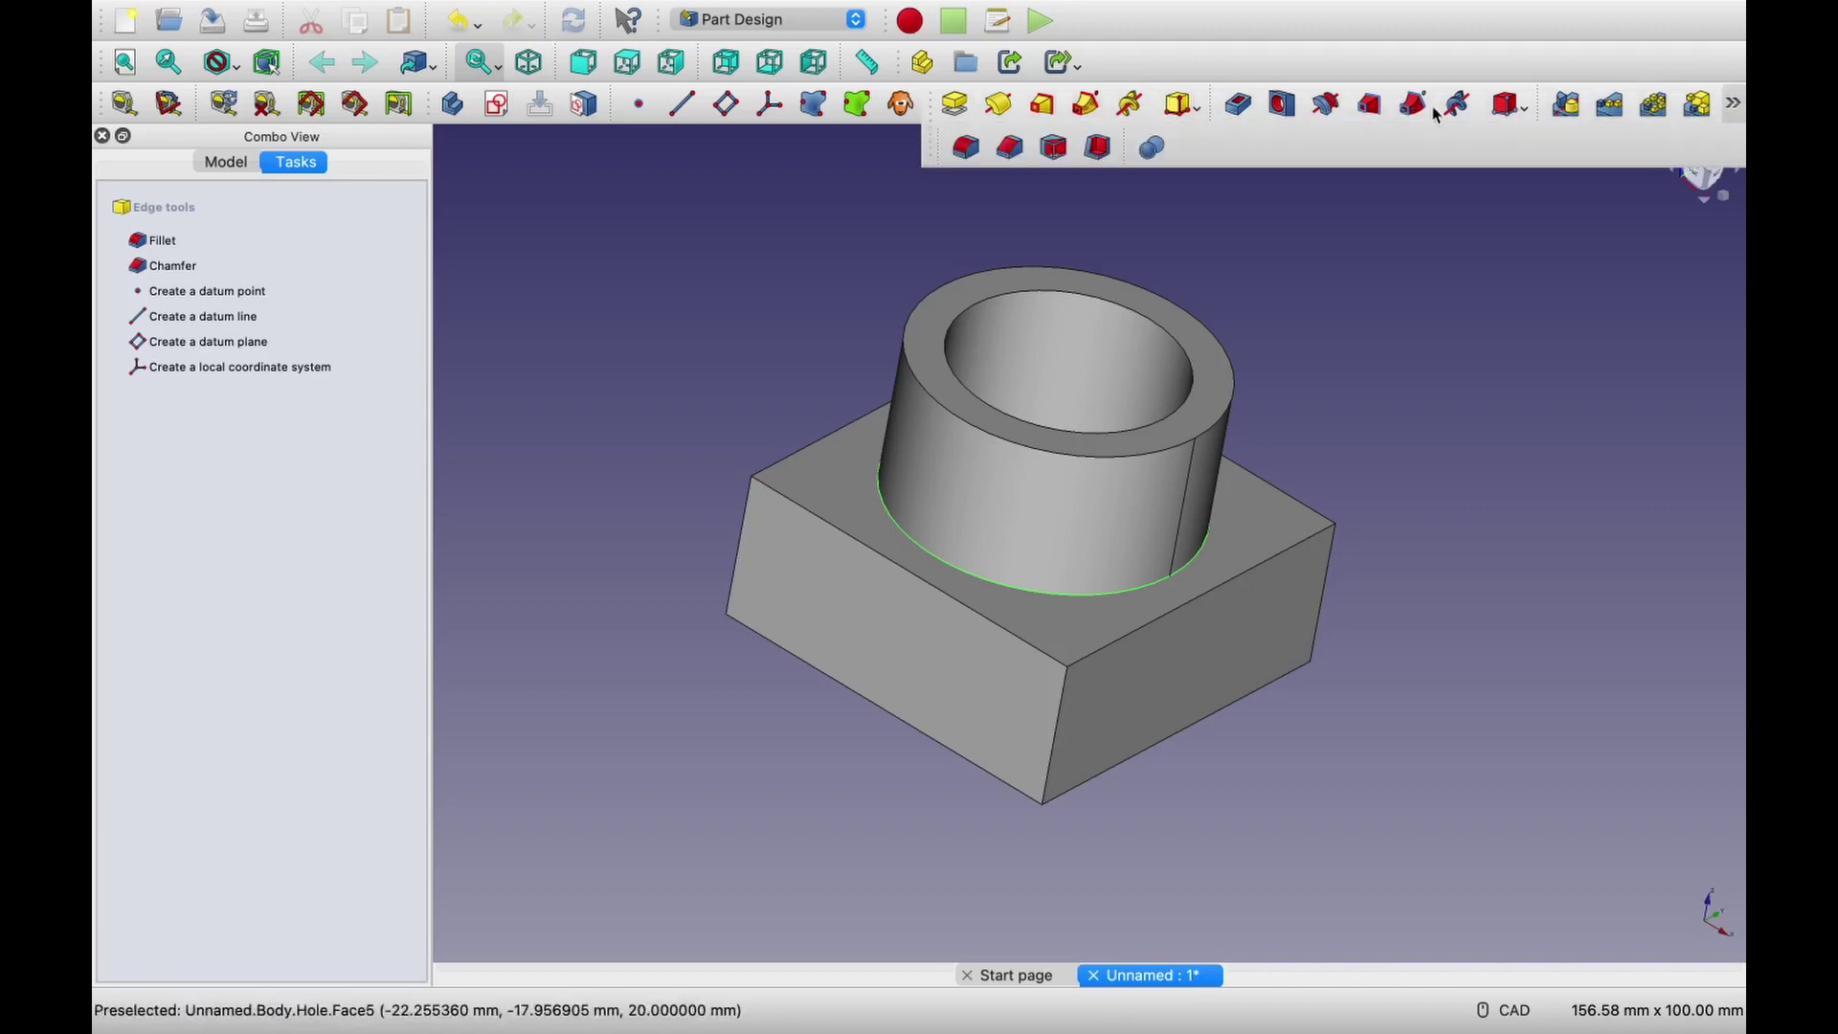
click(965, 148)
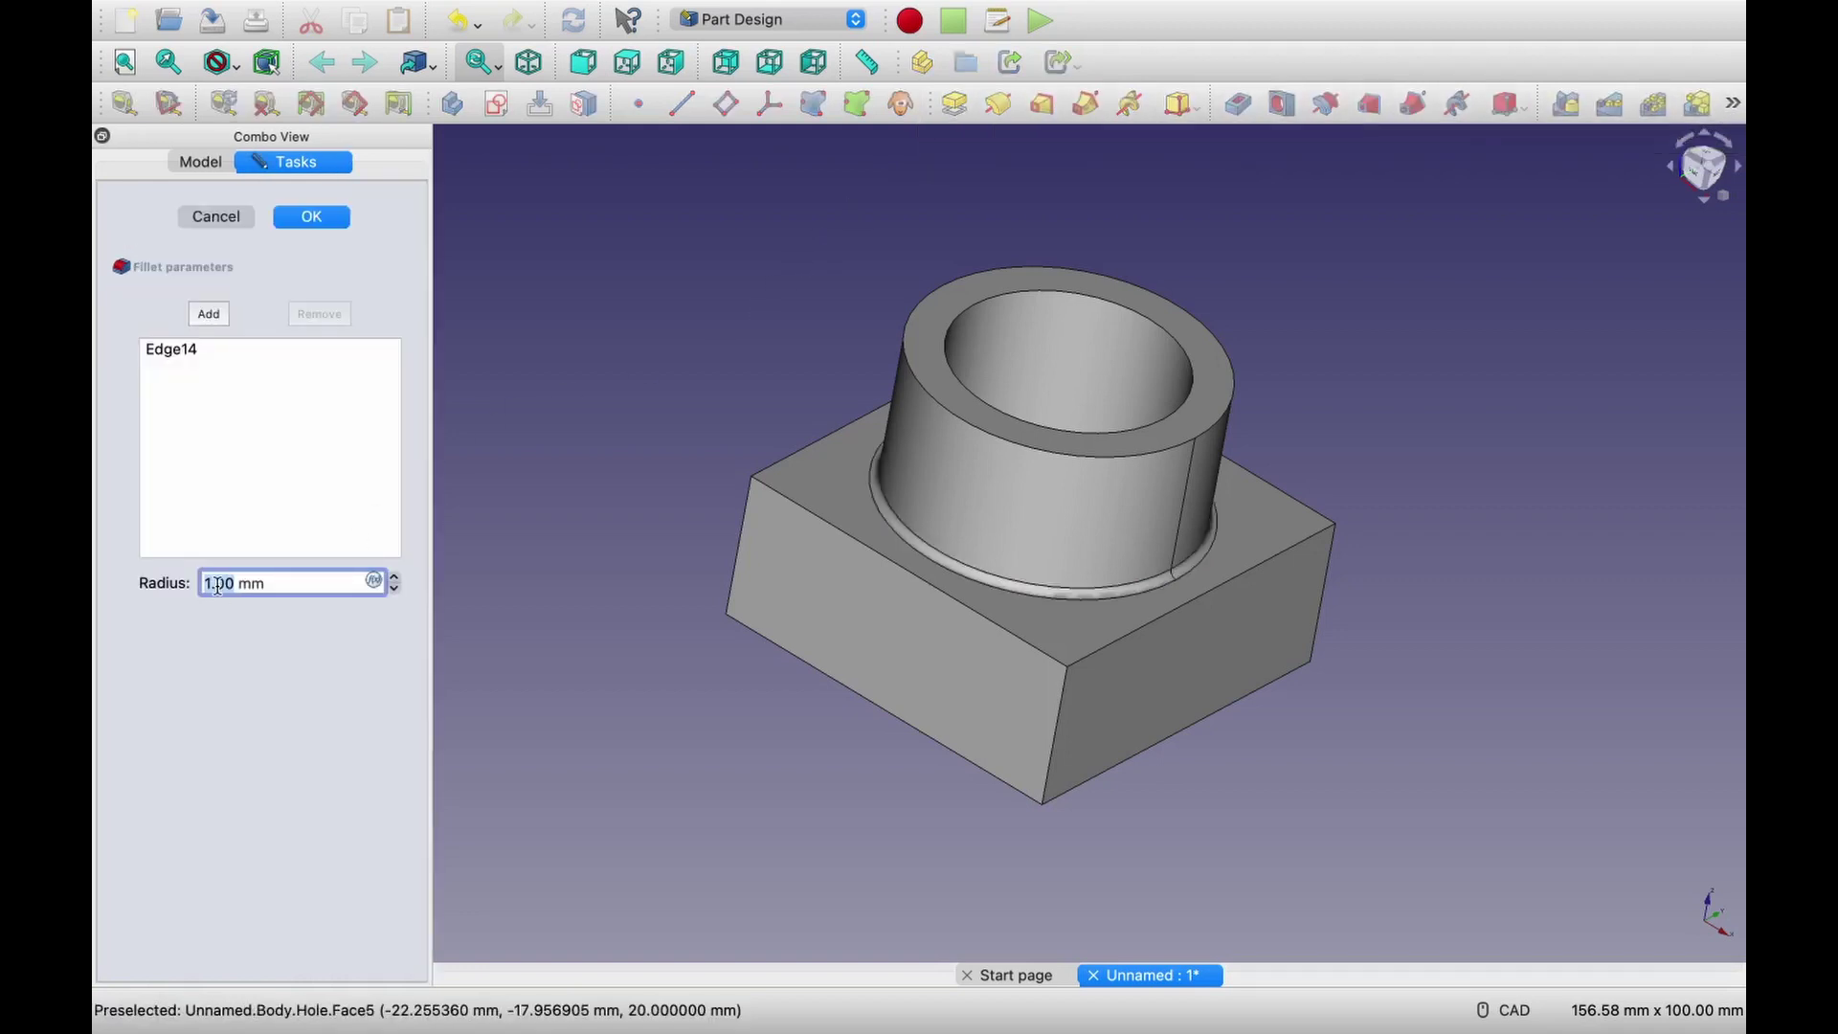
text(2)
key(Return)
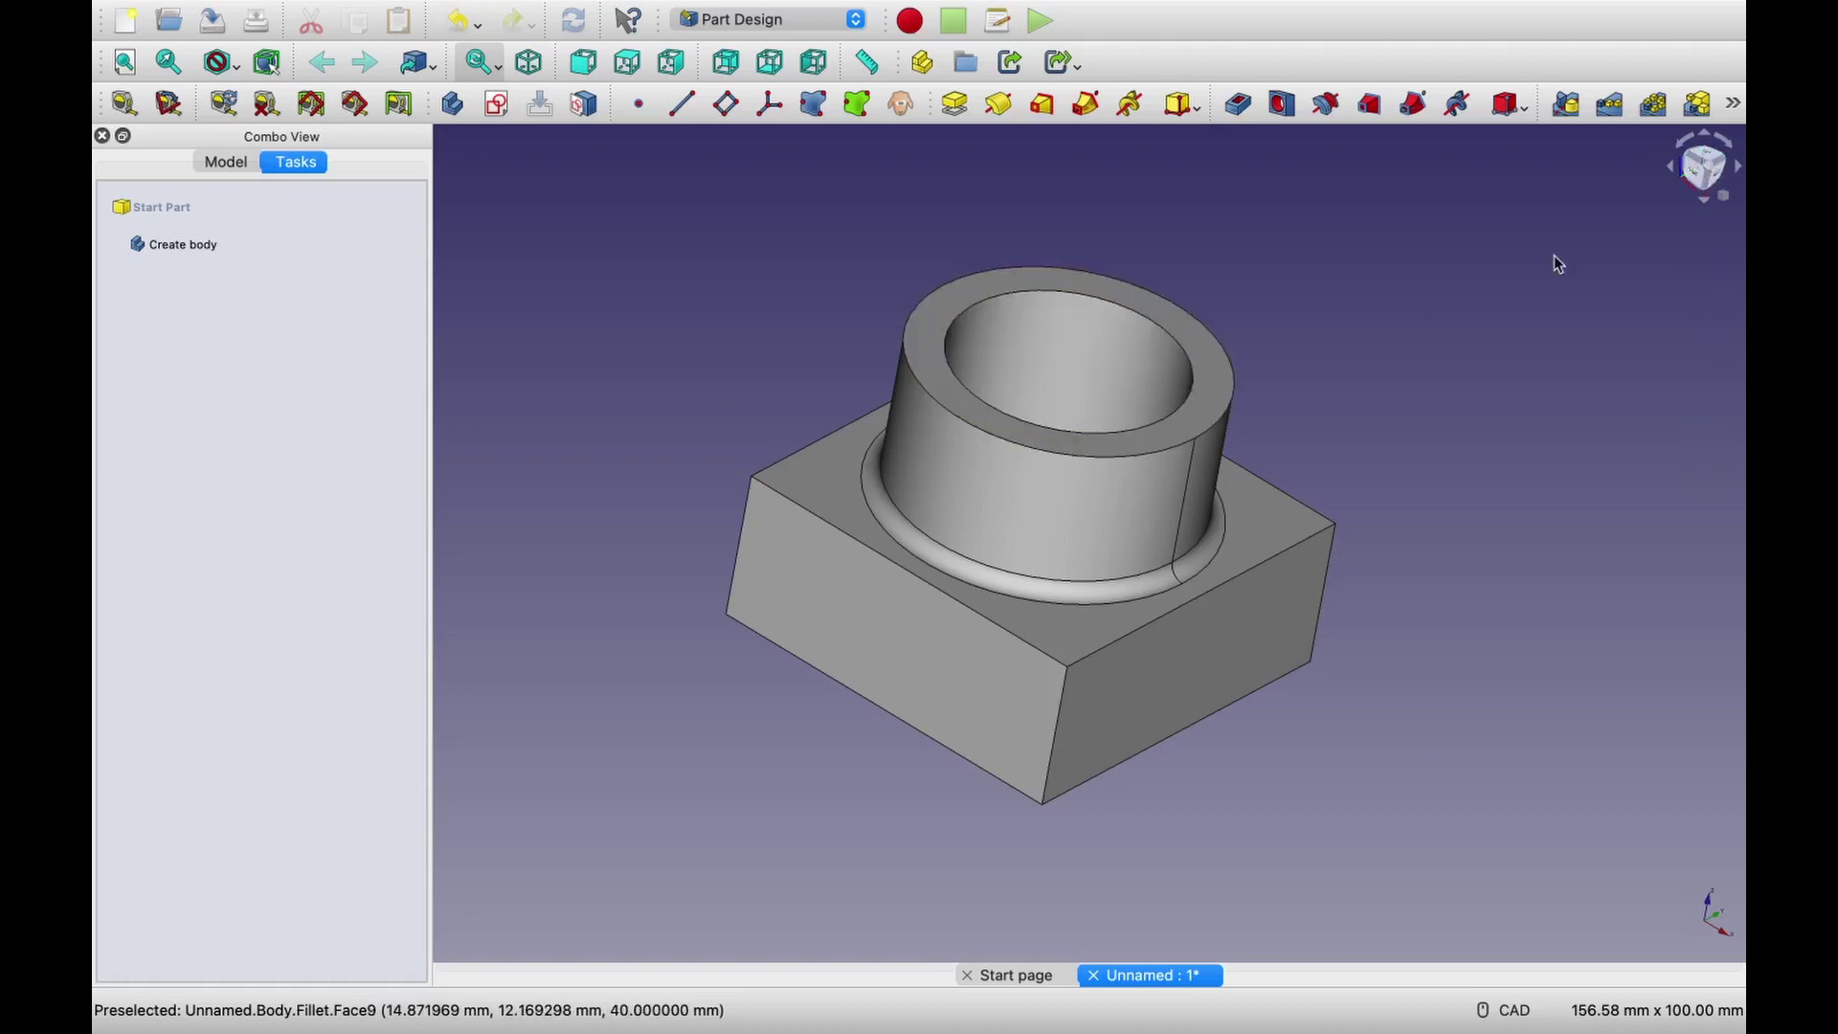
click(1705, 159)
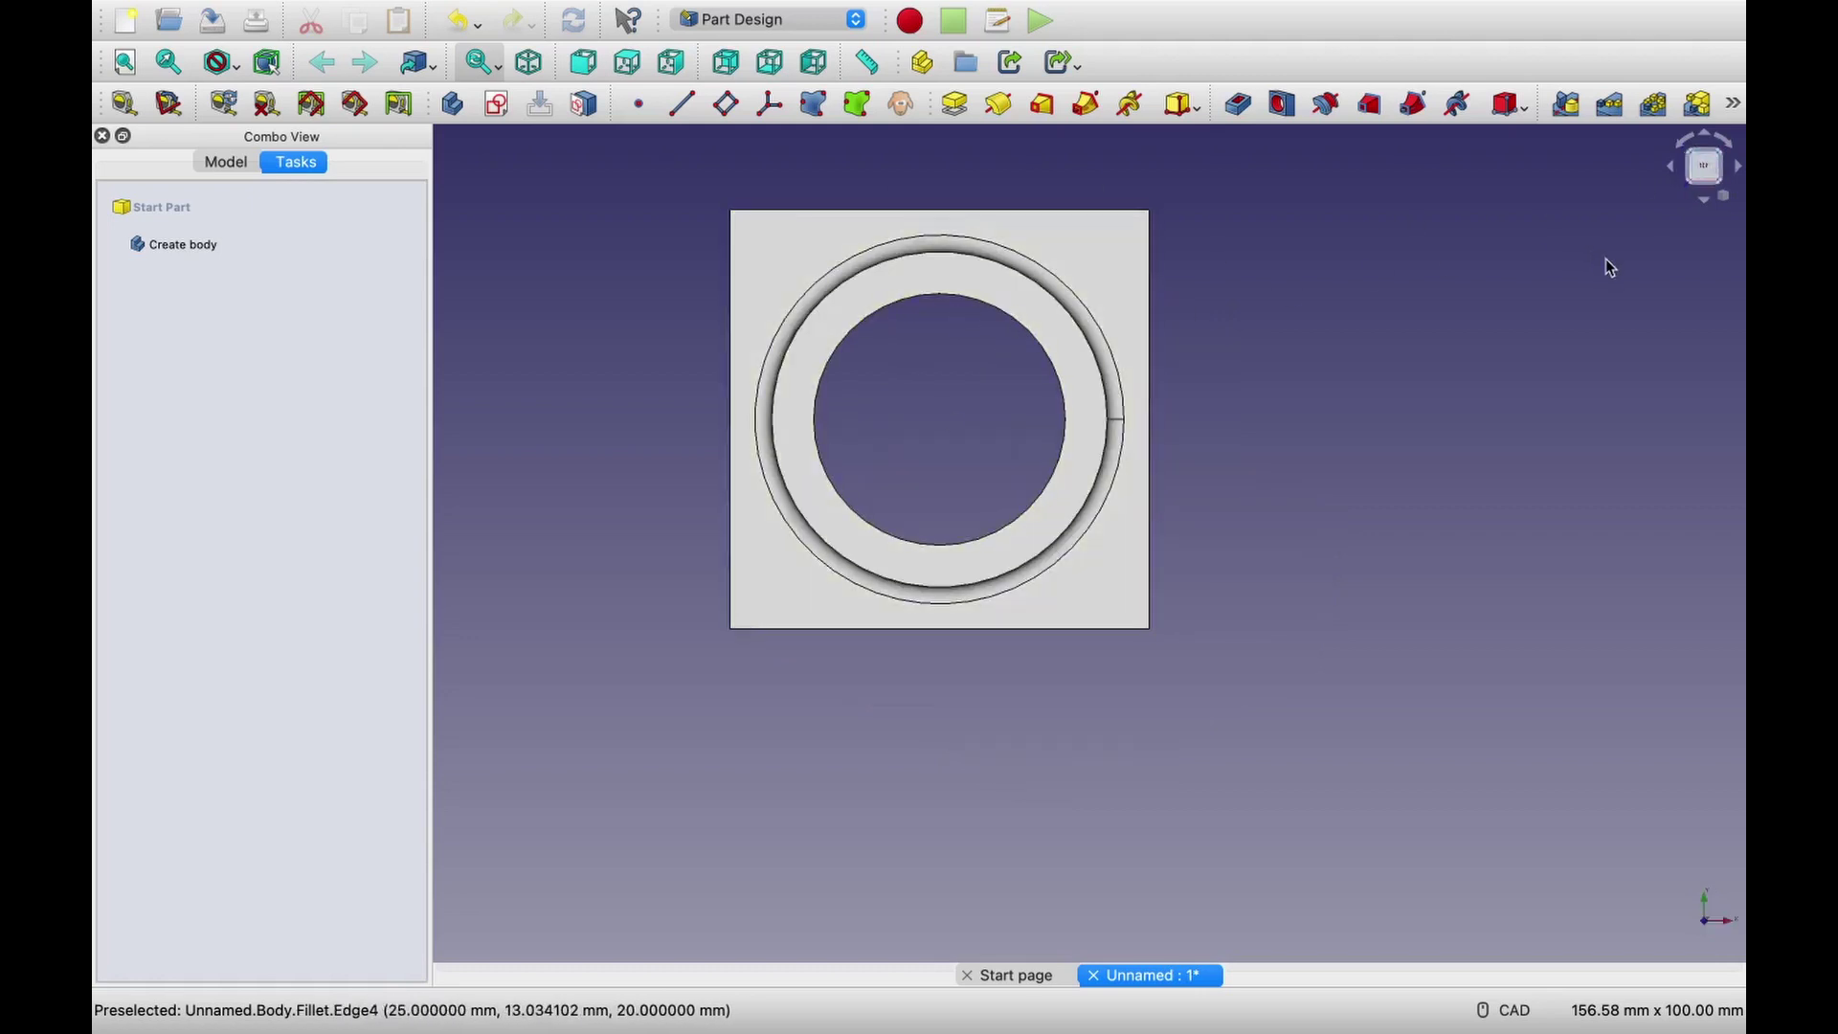
click(1671, 169)
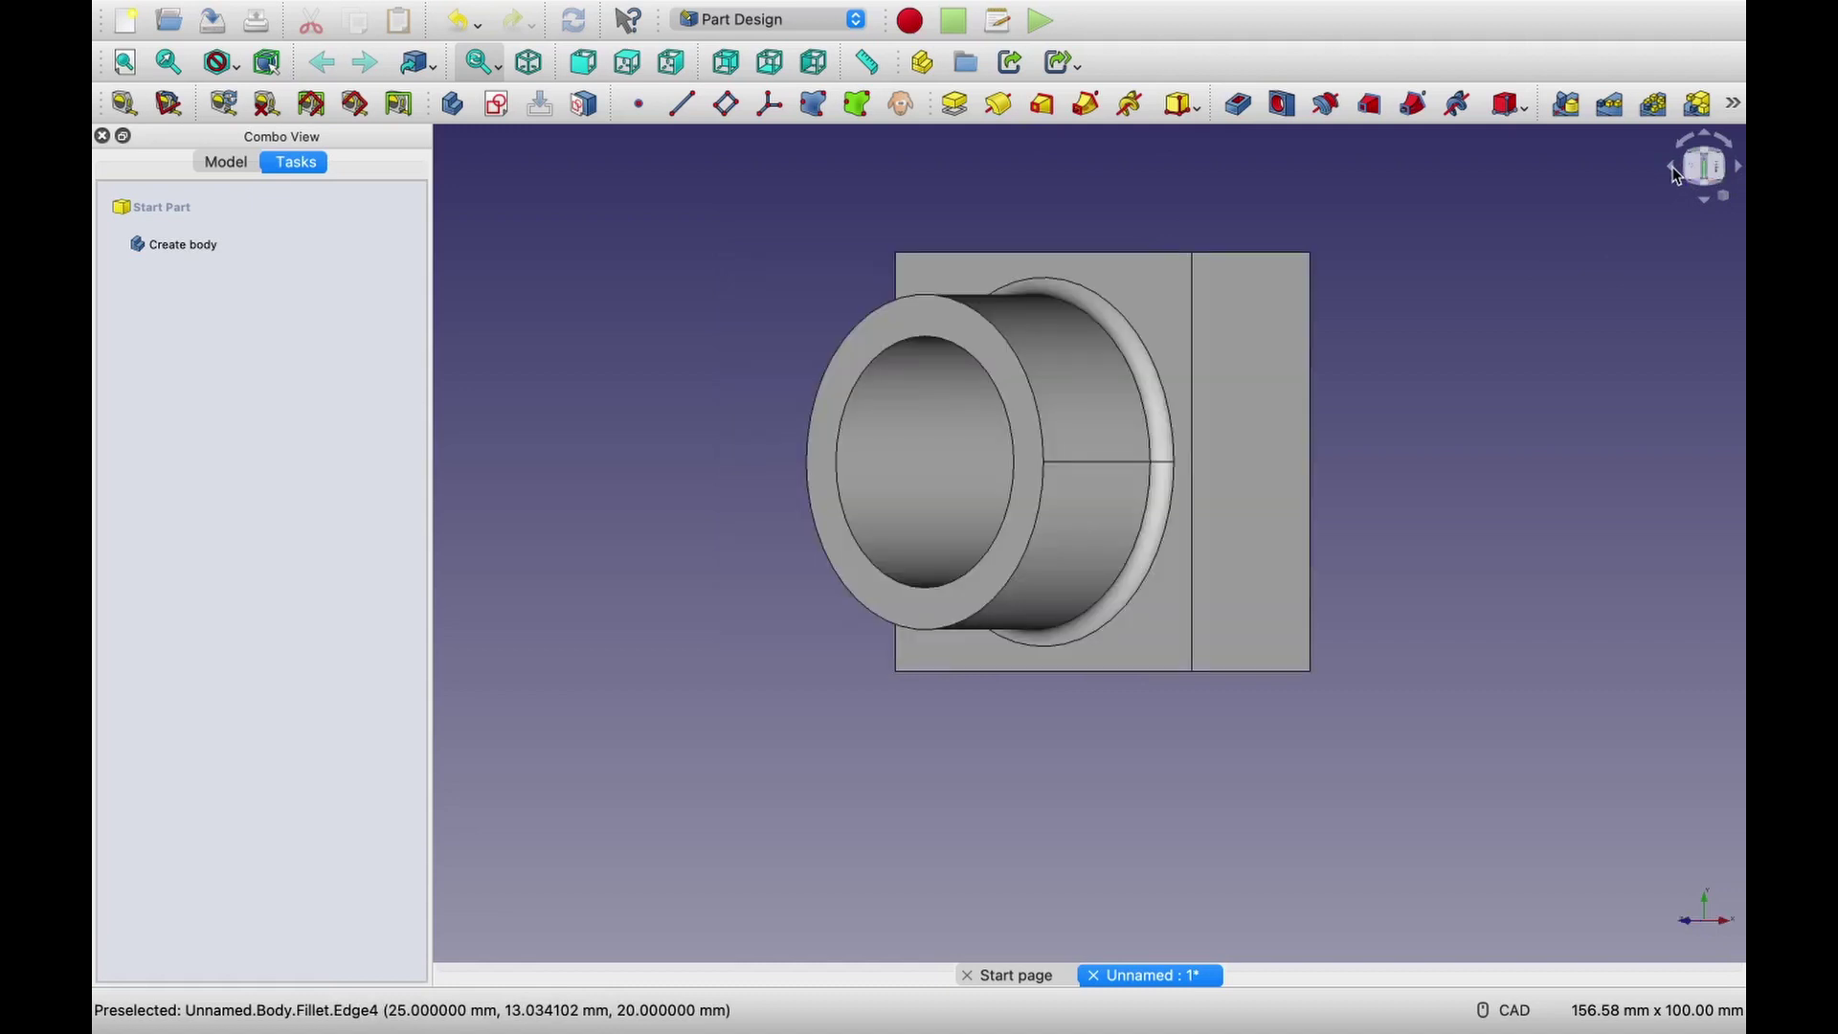
click(1672, 169)
click(1672, 170)
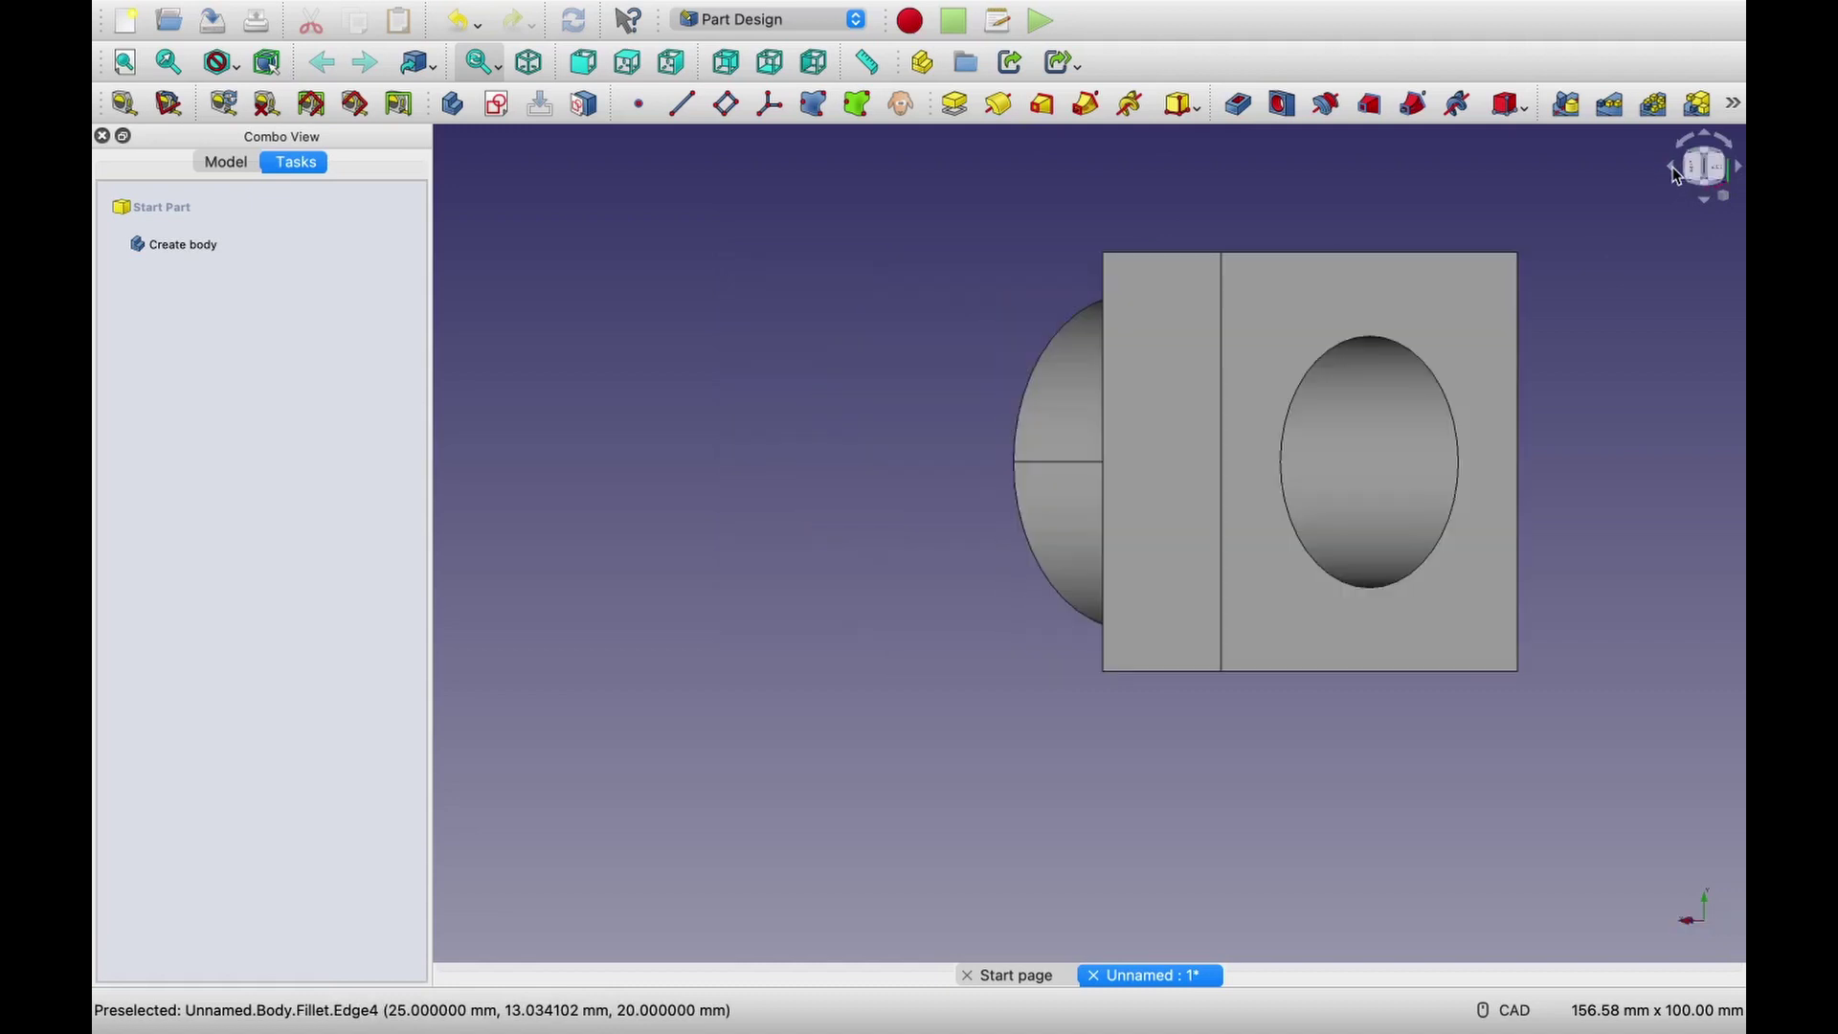
click(1671, 170)
click(1671, 169)
click(1671, 170)
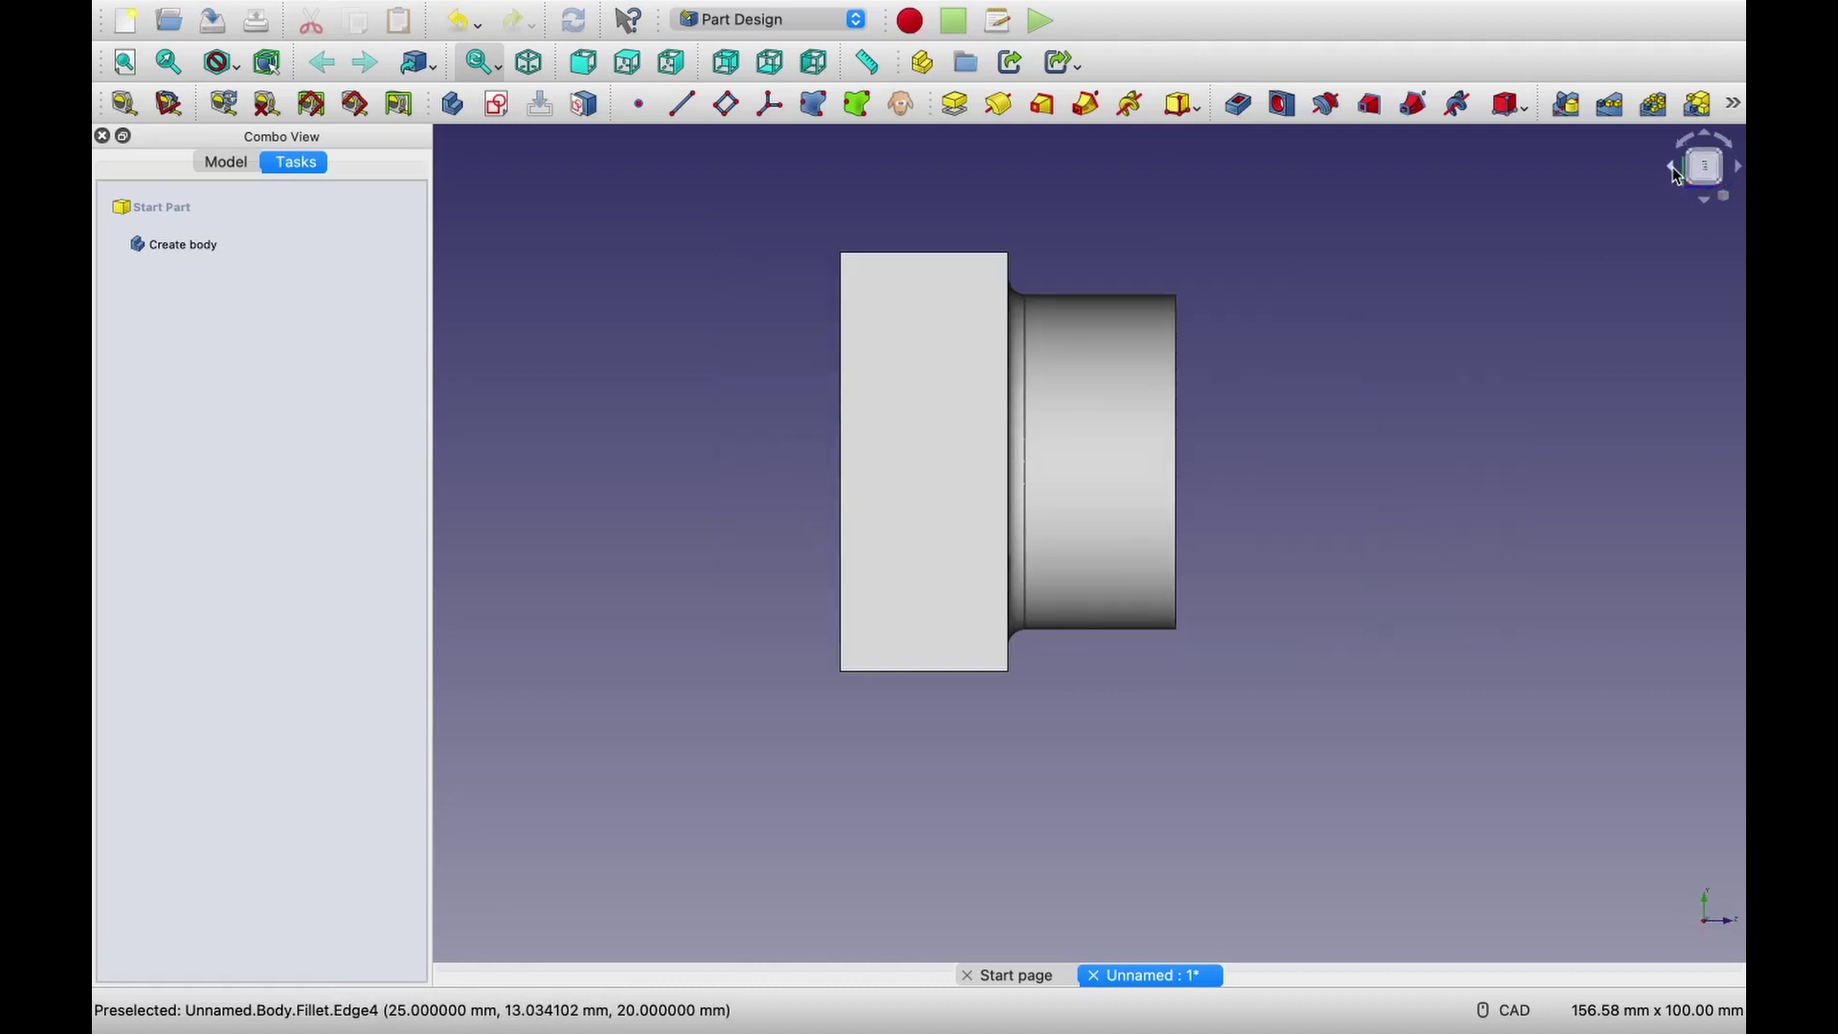
click(1672, 170)
middle_drag(882, 677, 845, 525)
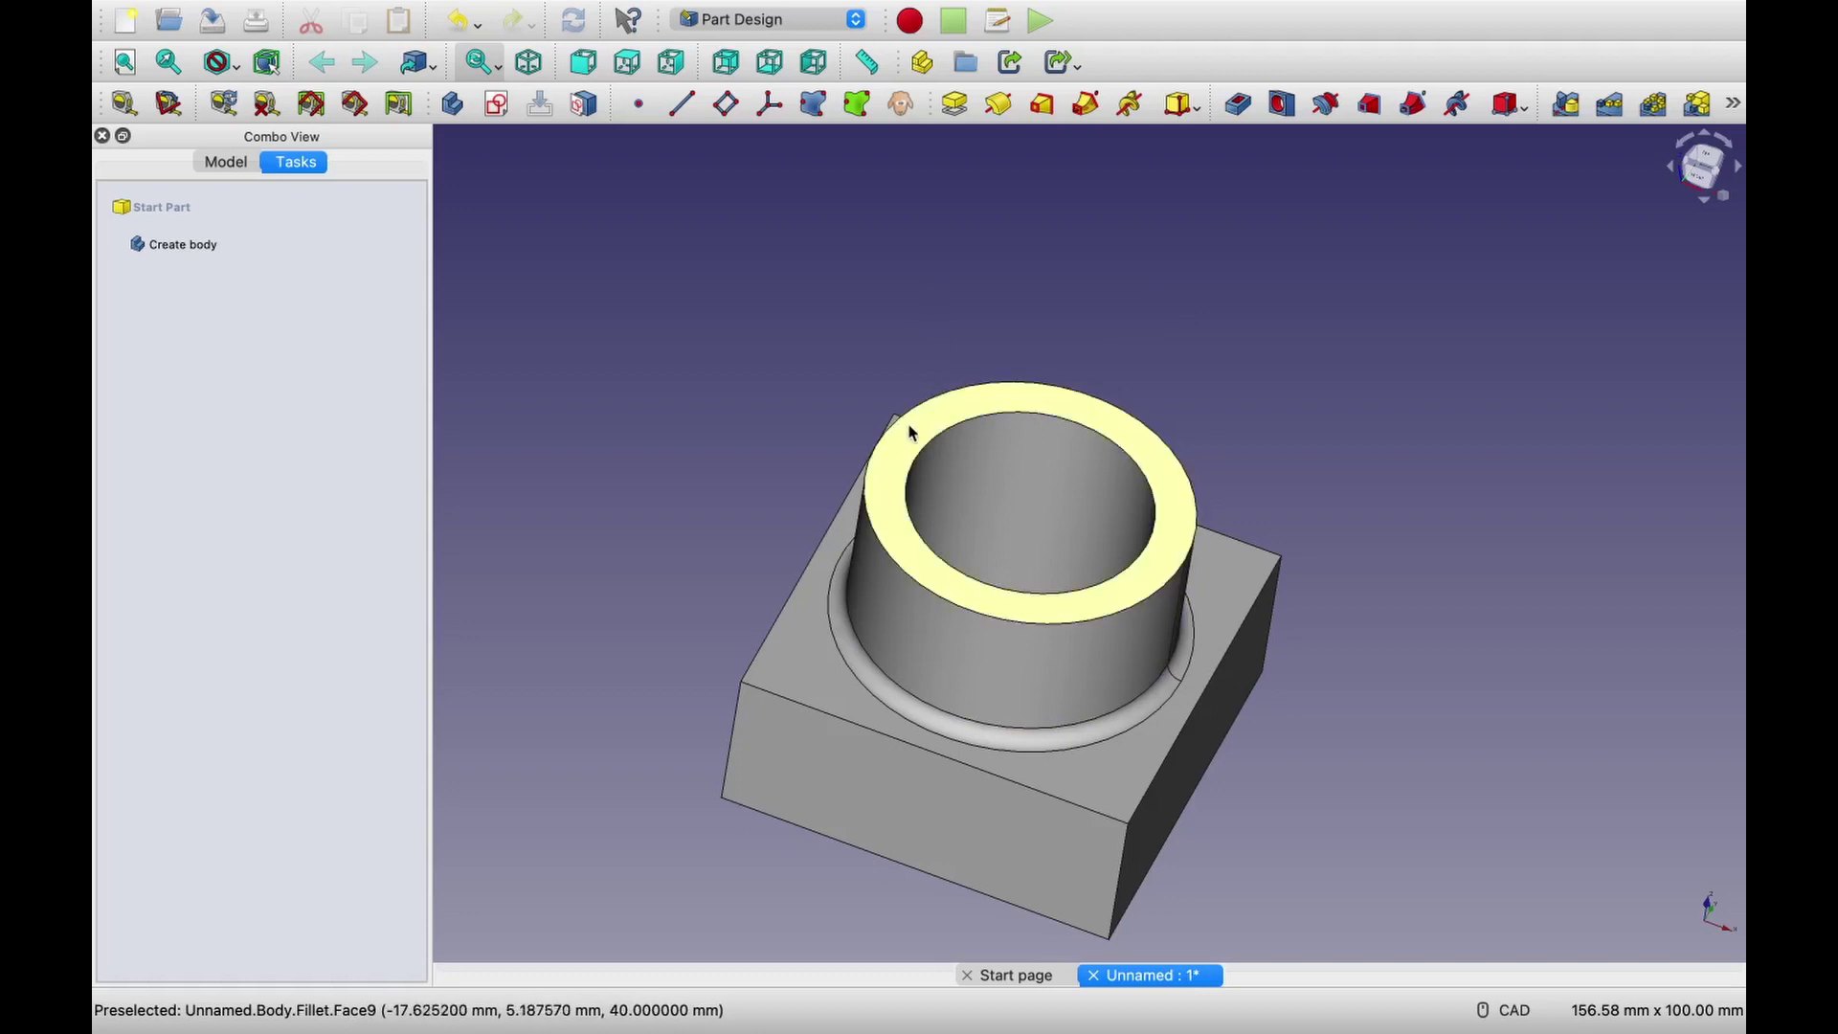
Fillet the hollow cylinder's top rim edges at 1 mm.
click(900, 451)
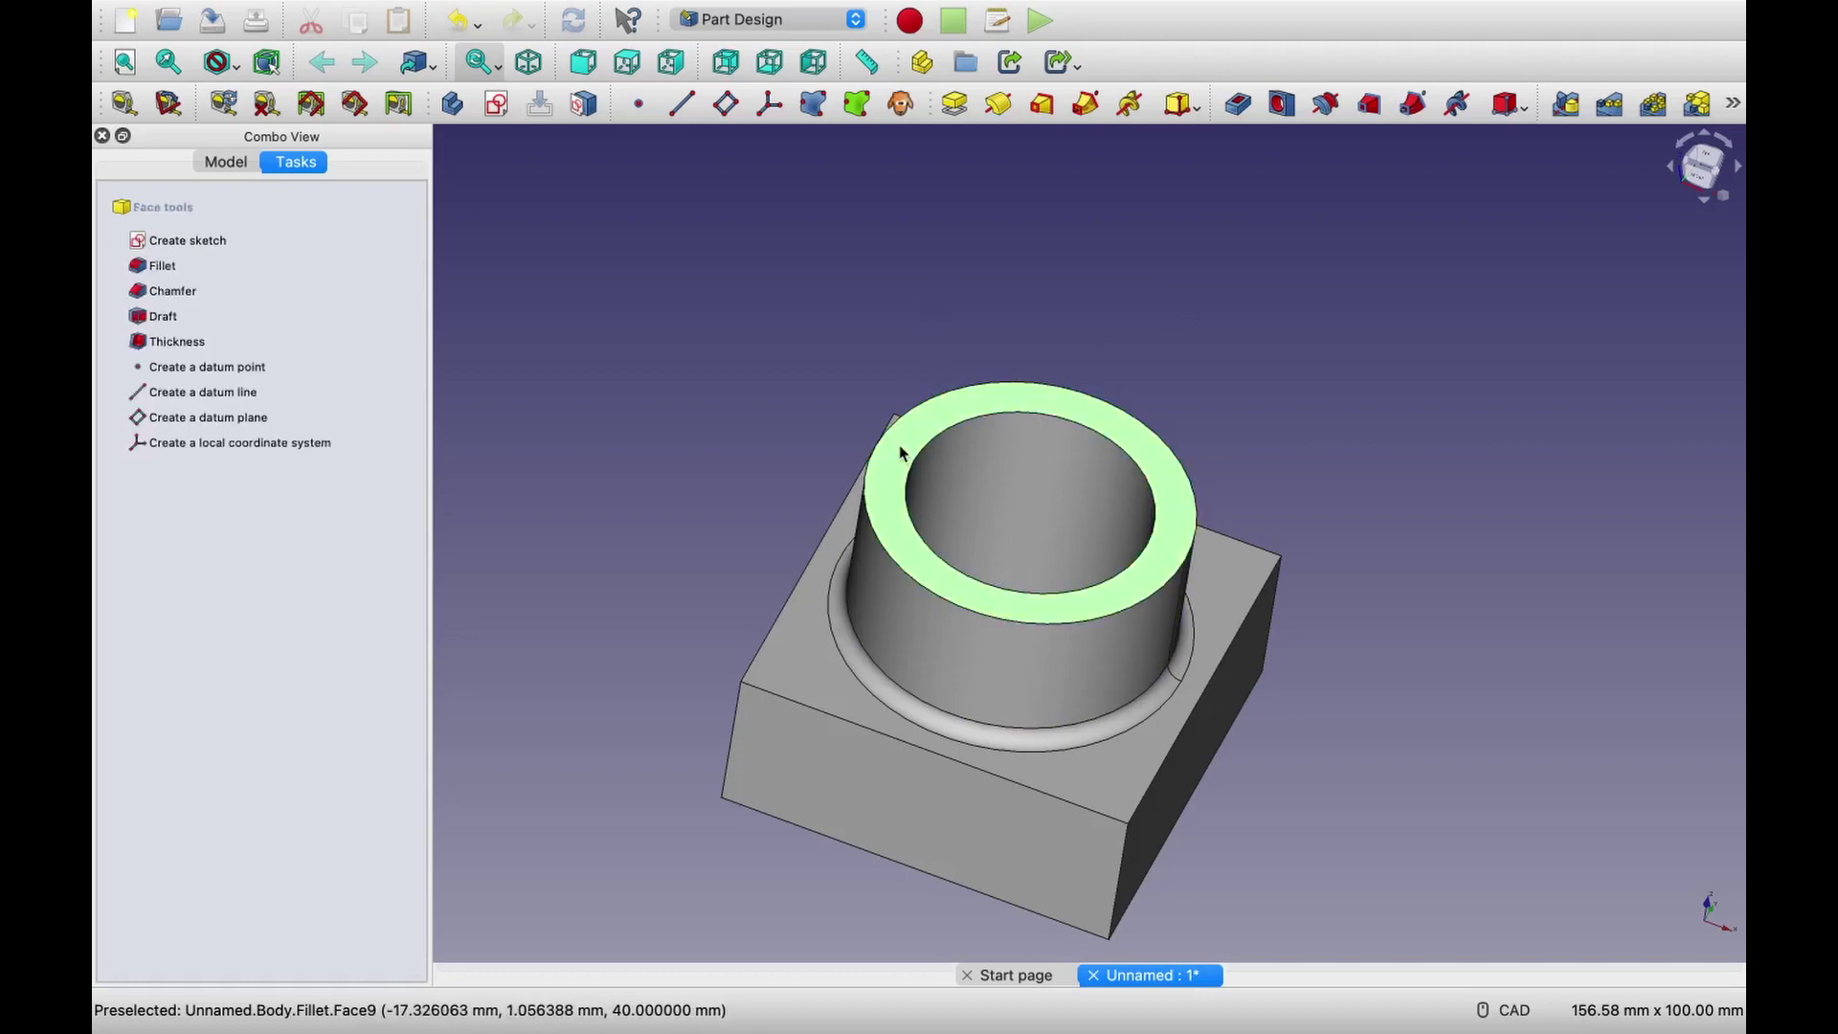
click(134, 270)
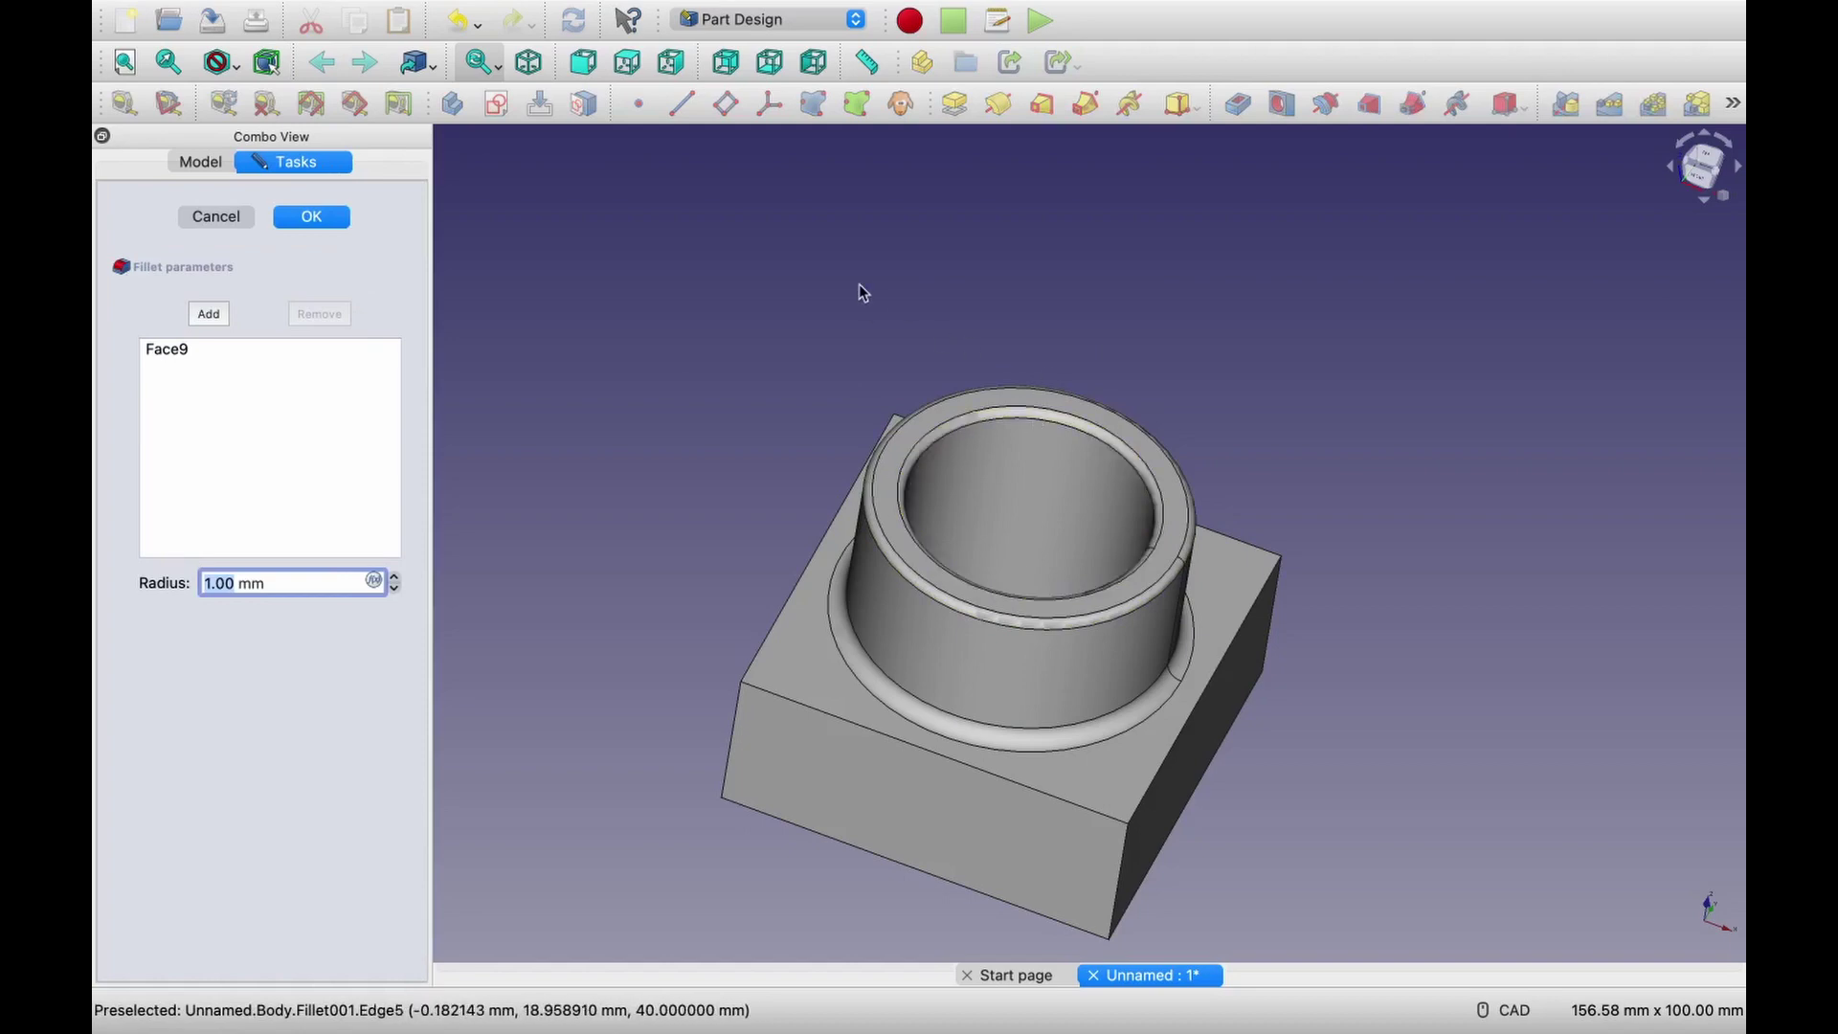
click(312, 218)
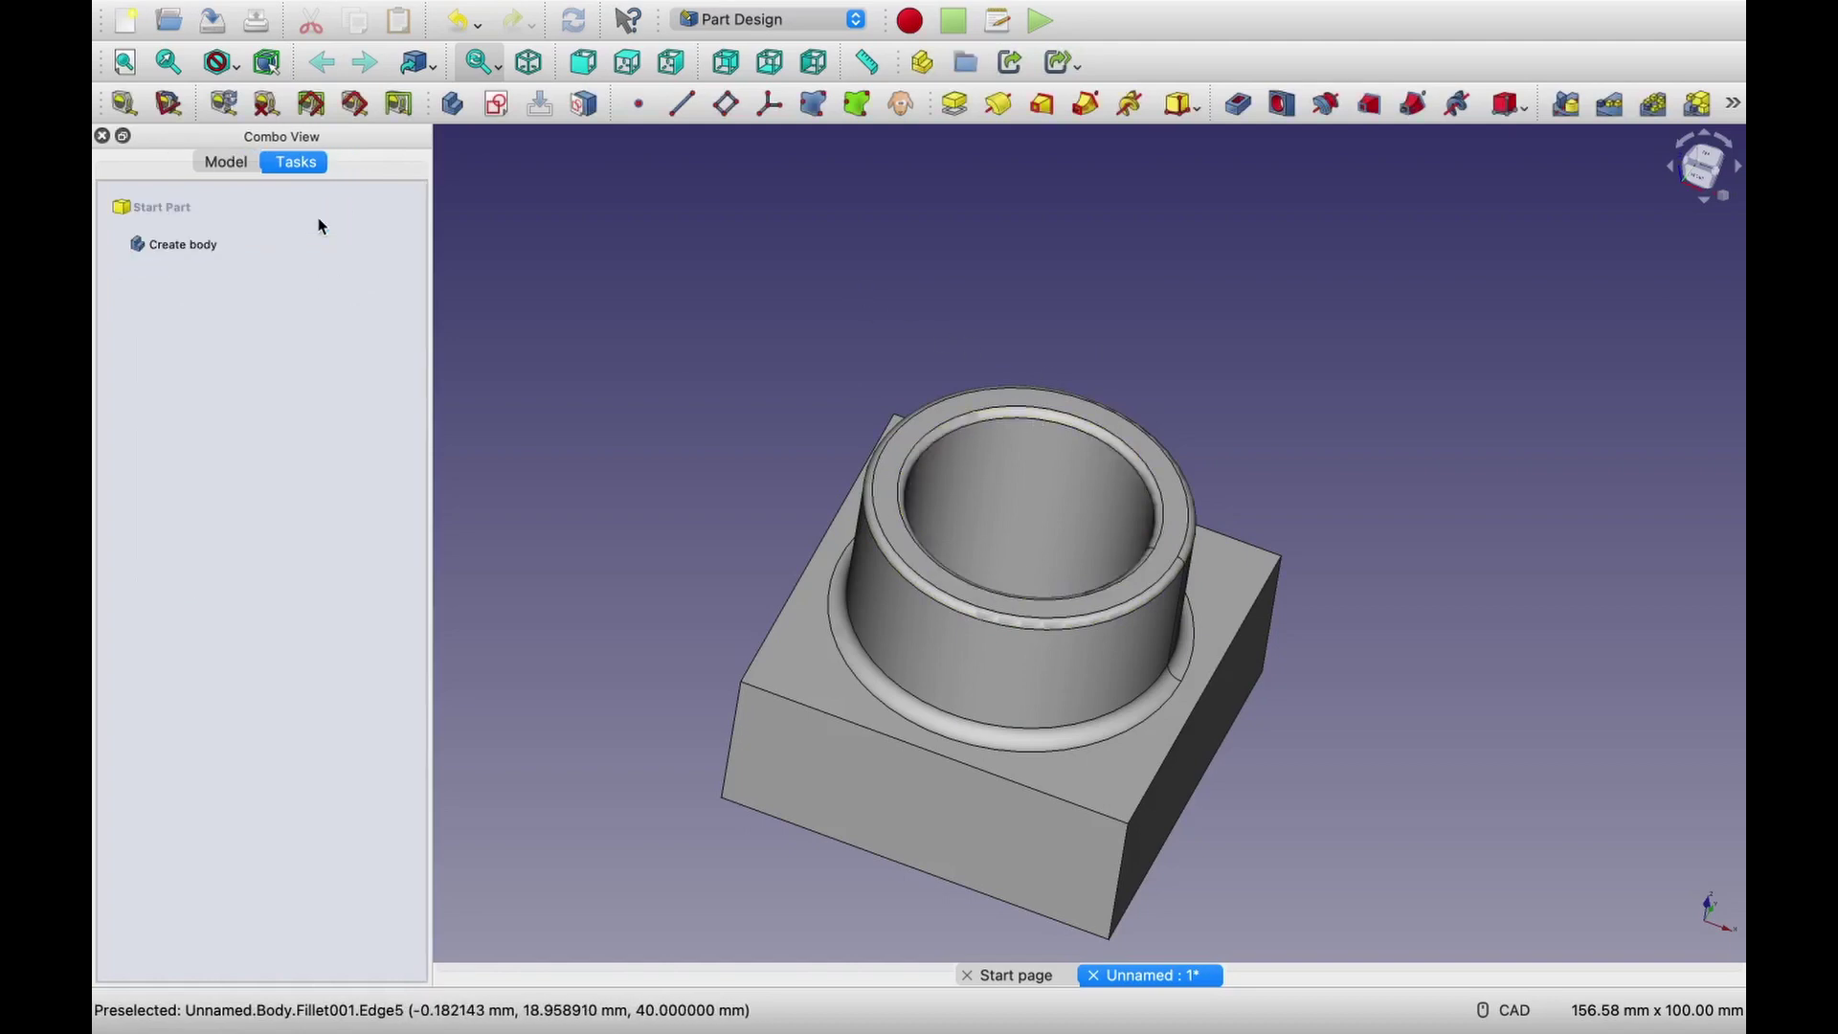
Fillet the block's top face edges at 1 mm.
click(1099, 786)
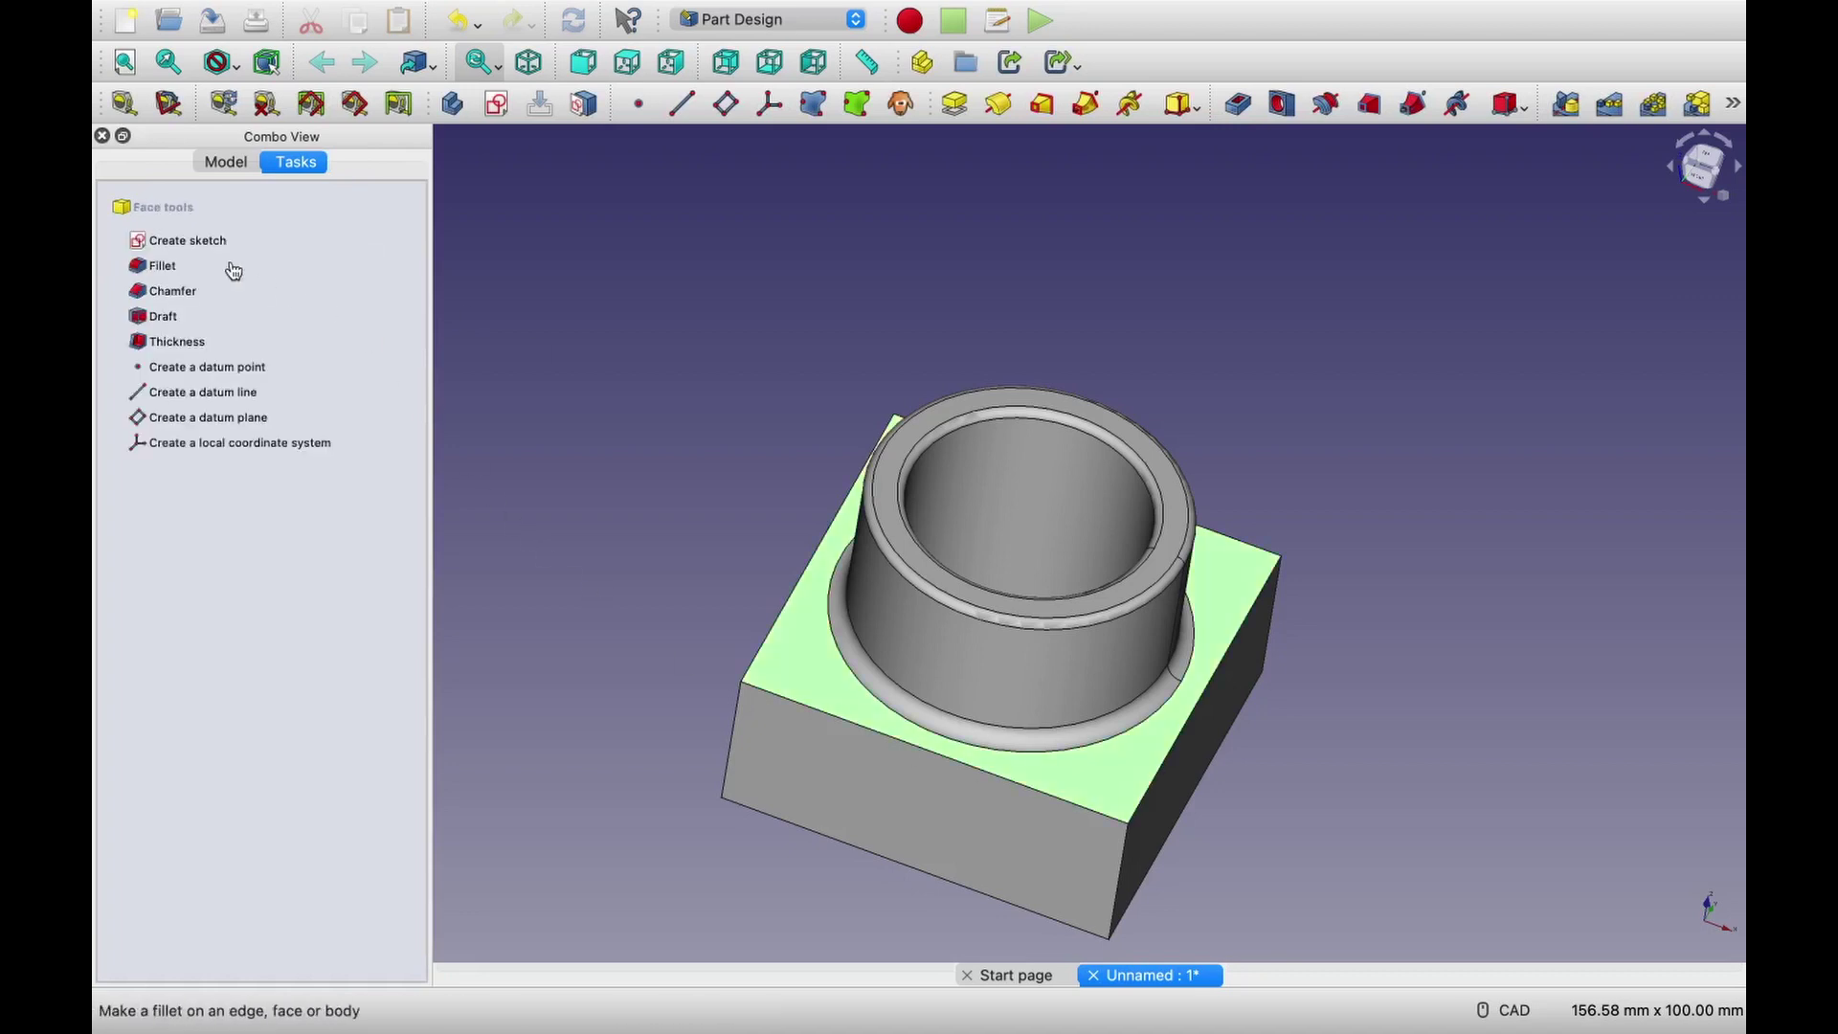
click(174, 271)
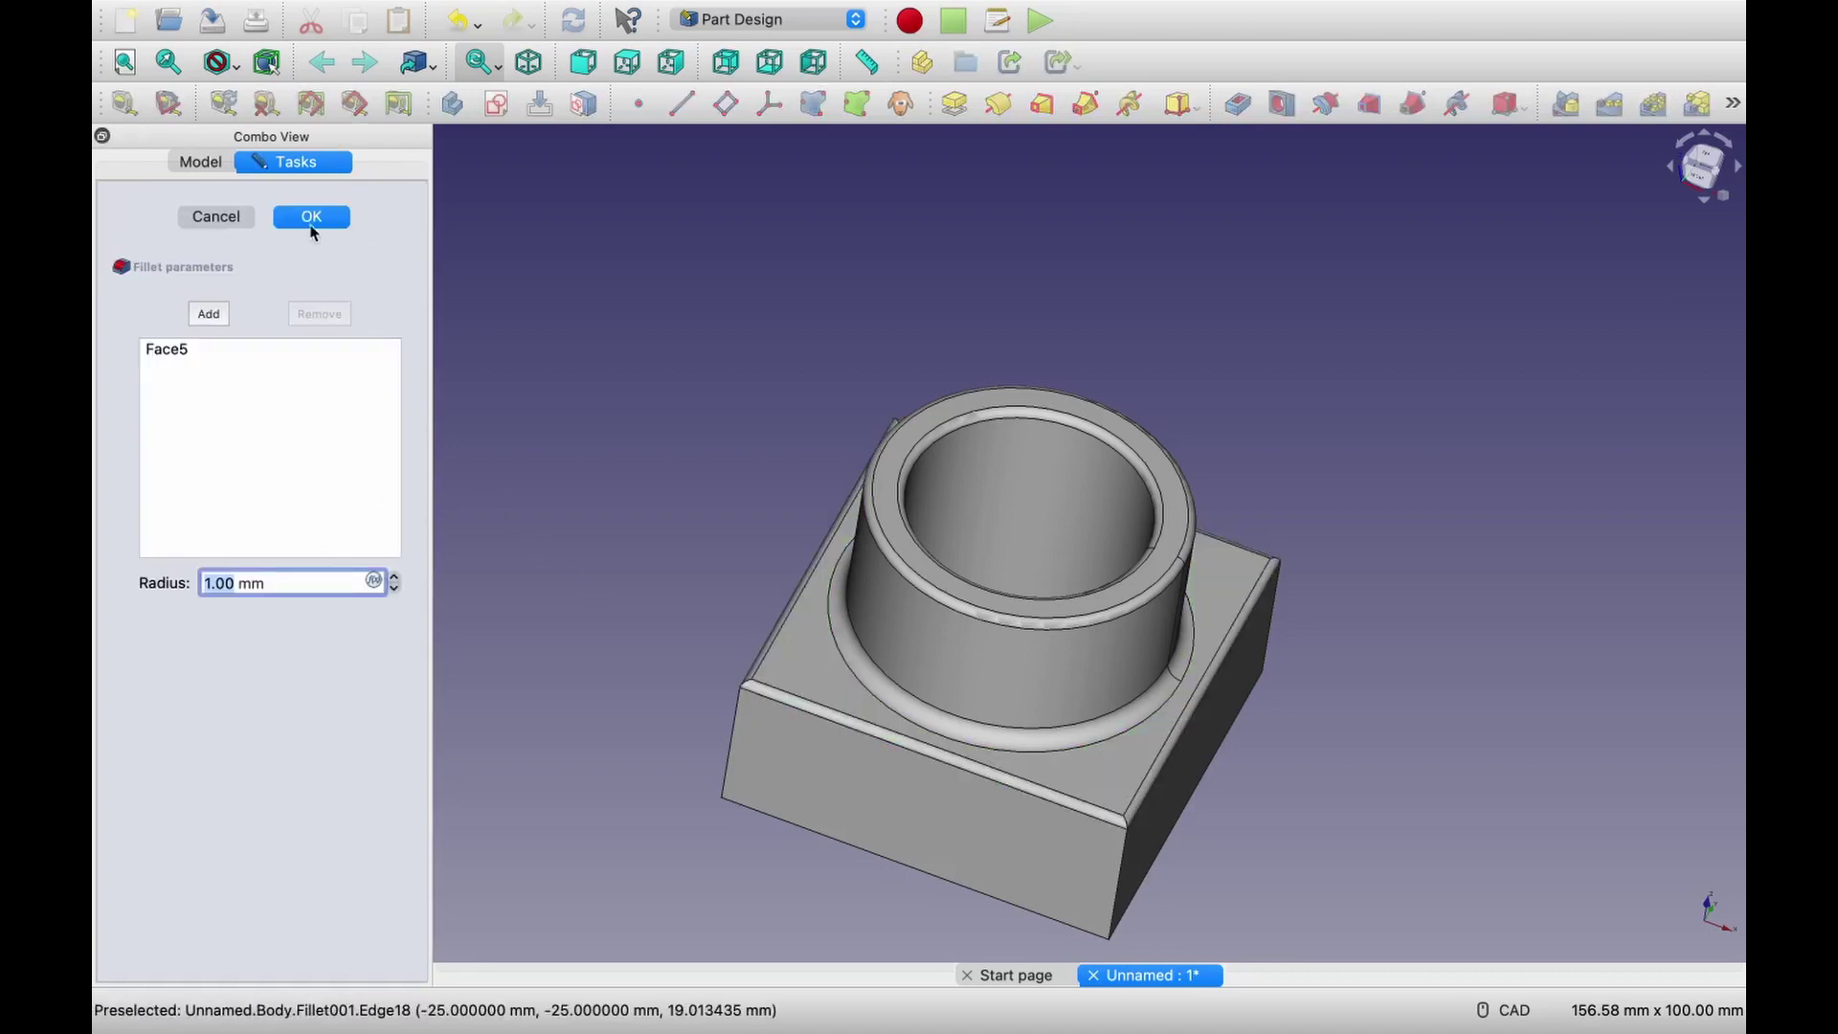
click(312, 218)
middle_drag(1232, 772, 1283, 632)
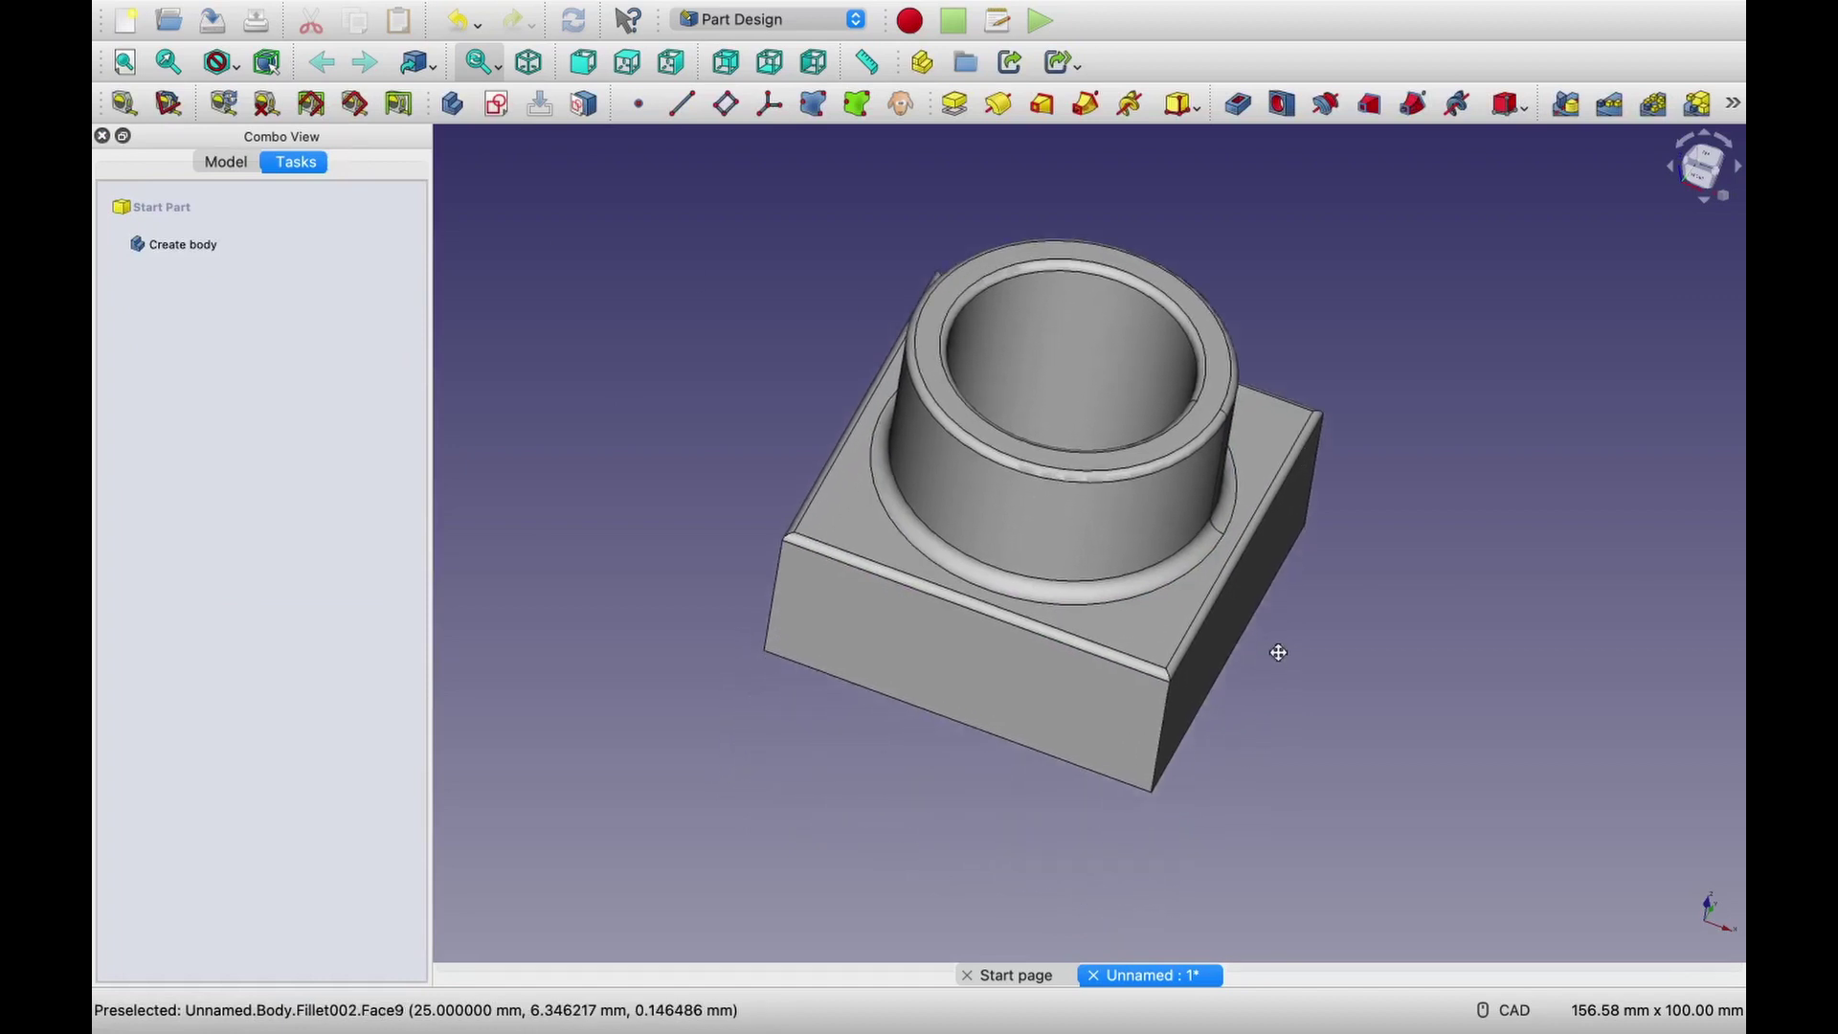
Save the part as 'First part in freecad.FCStd' in the FreeCAD folder.
click(212, 21)
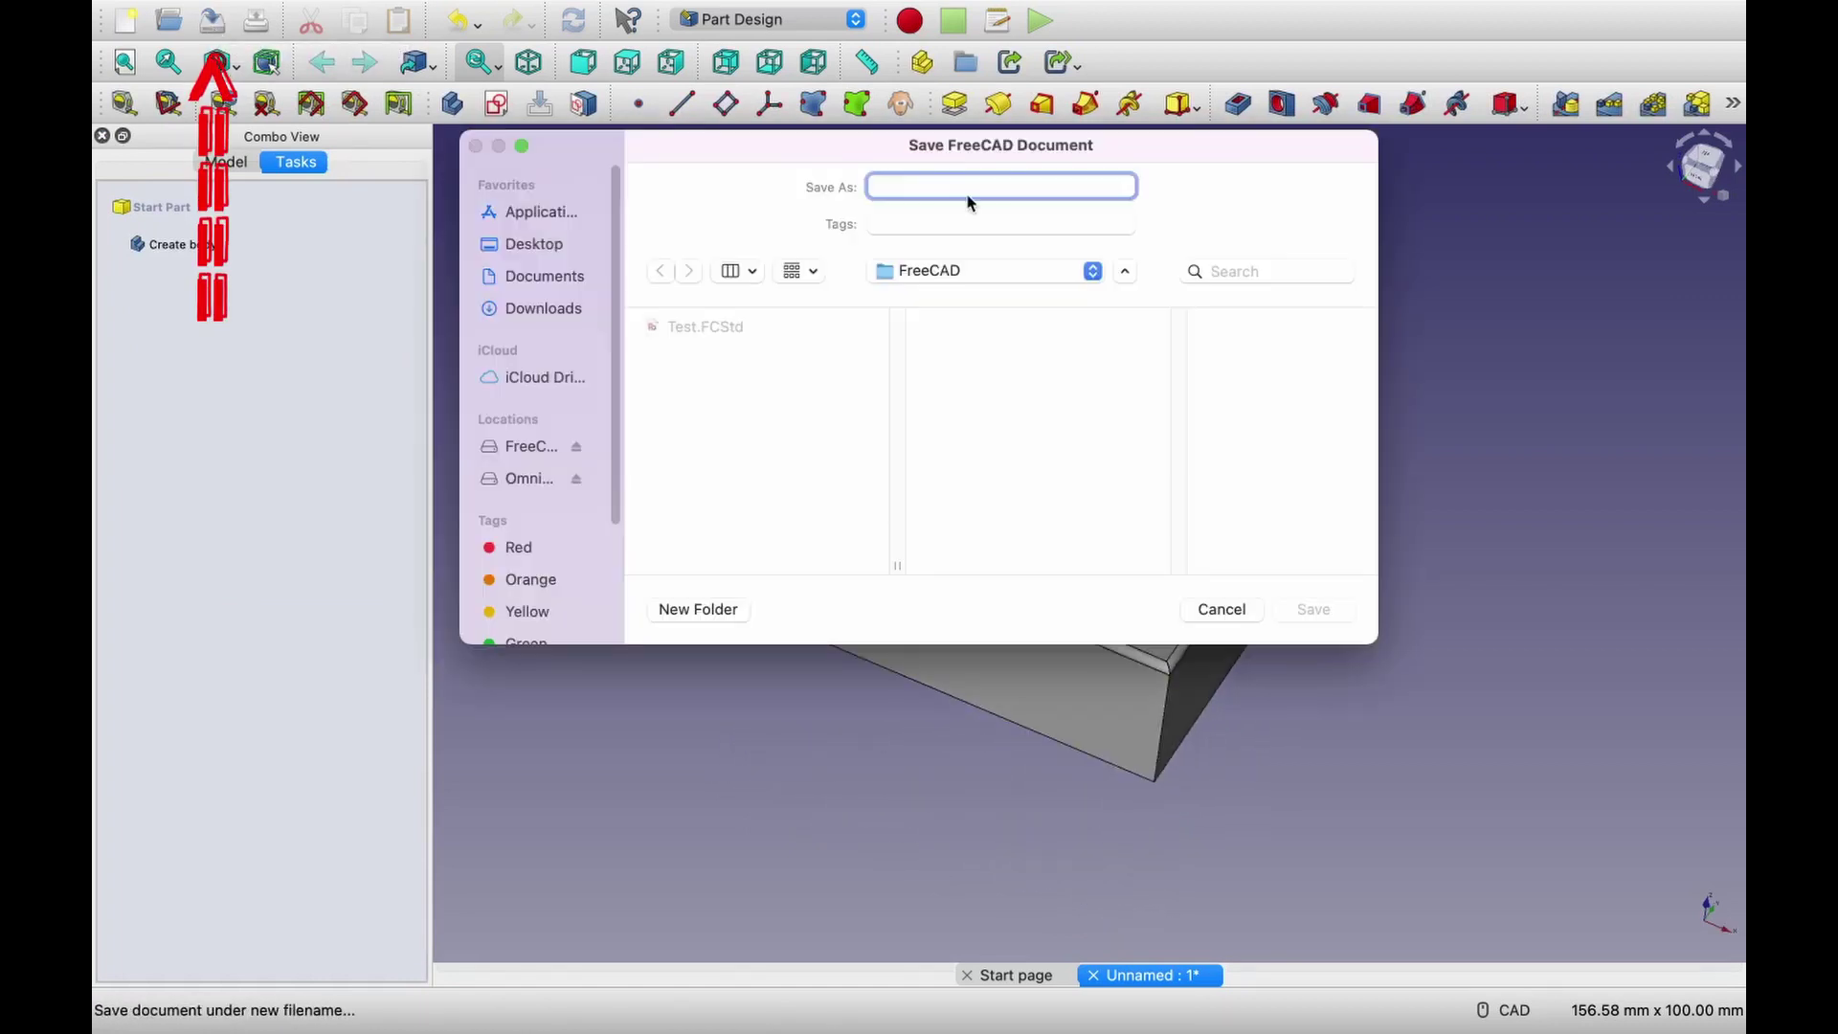
text(First part in freecad)
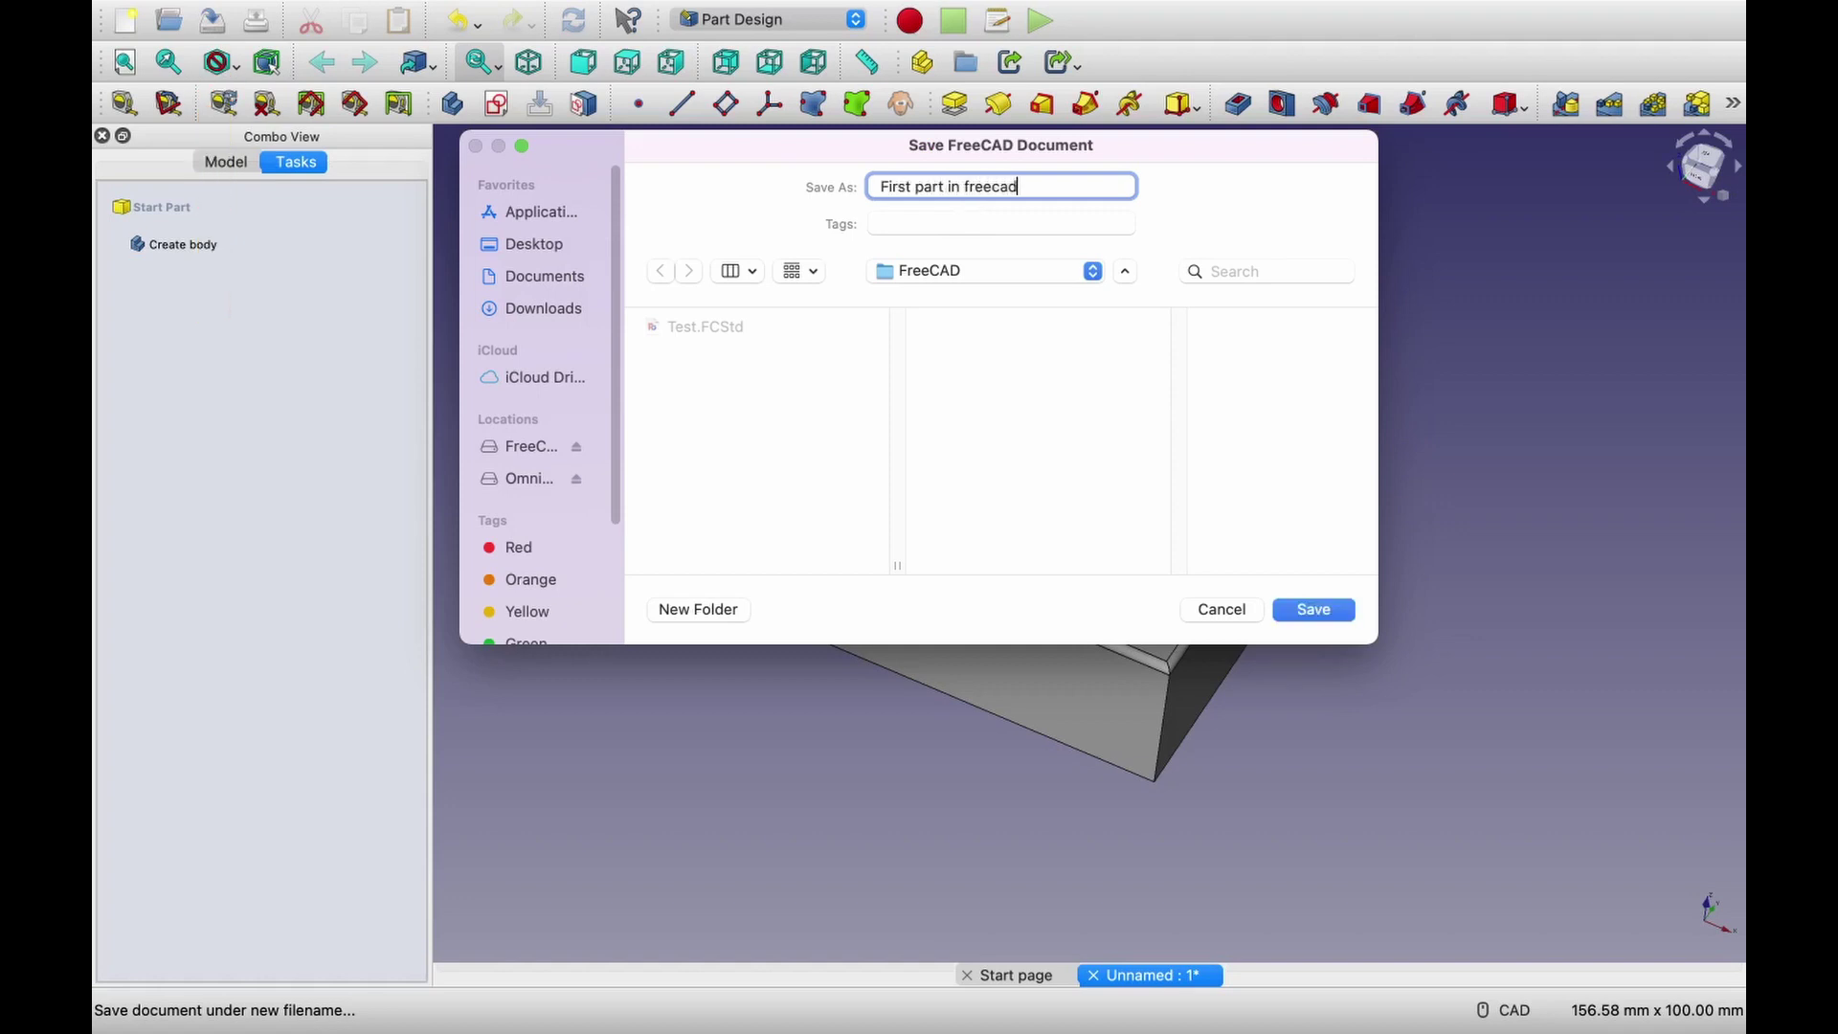
click(1311, 615)
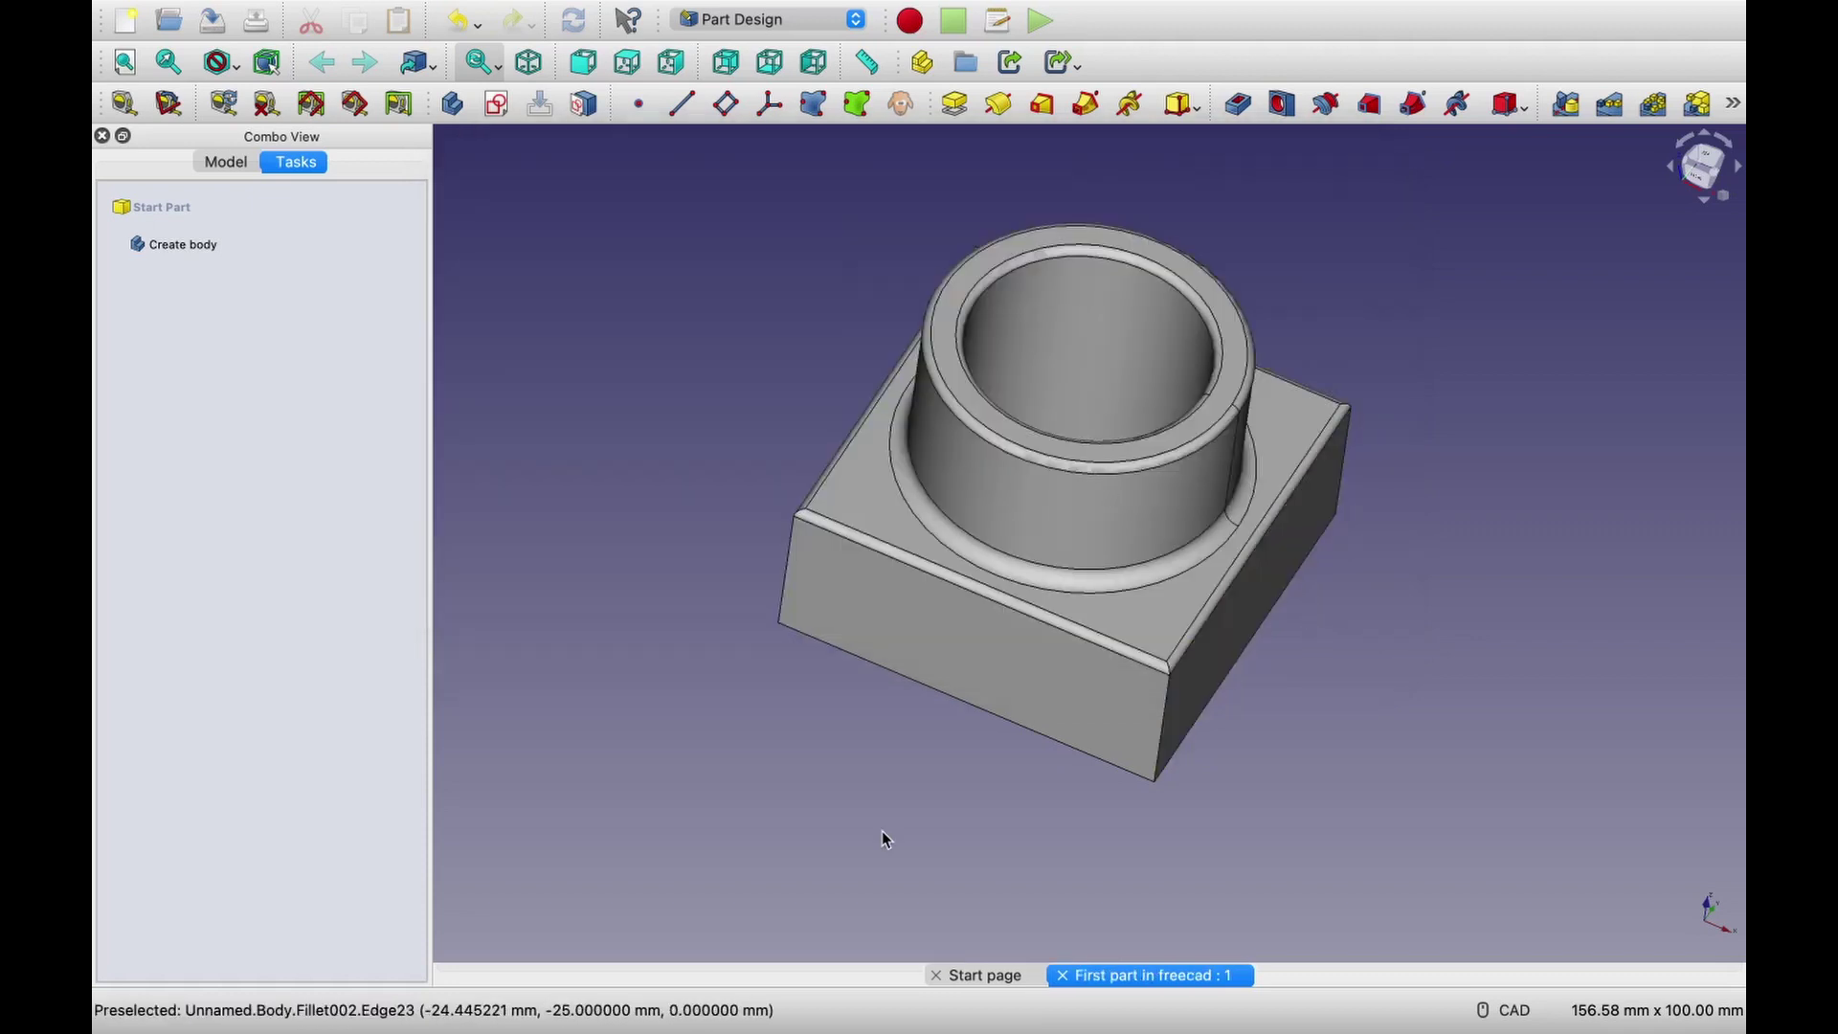
Reopen the saved First part in freecad.FCStd file and orbit to inspect it.
click(169, 21)
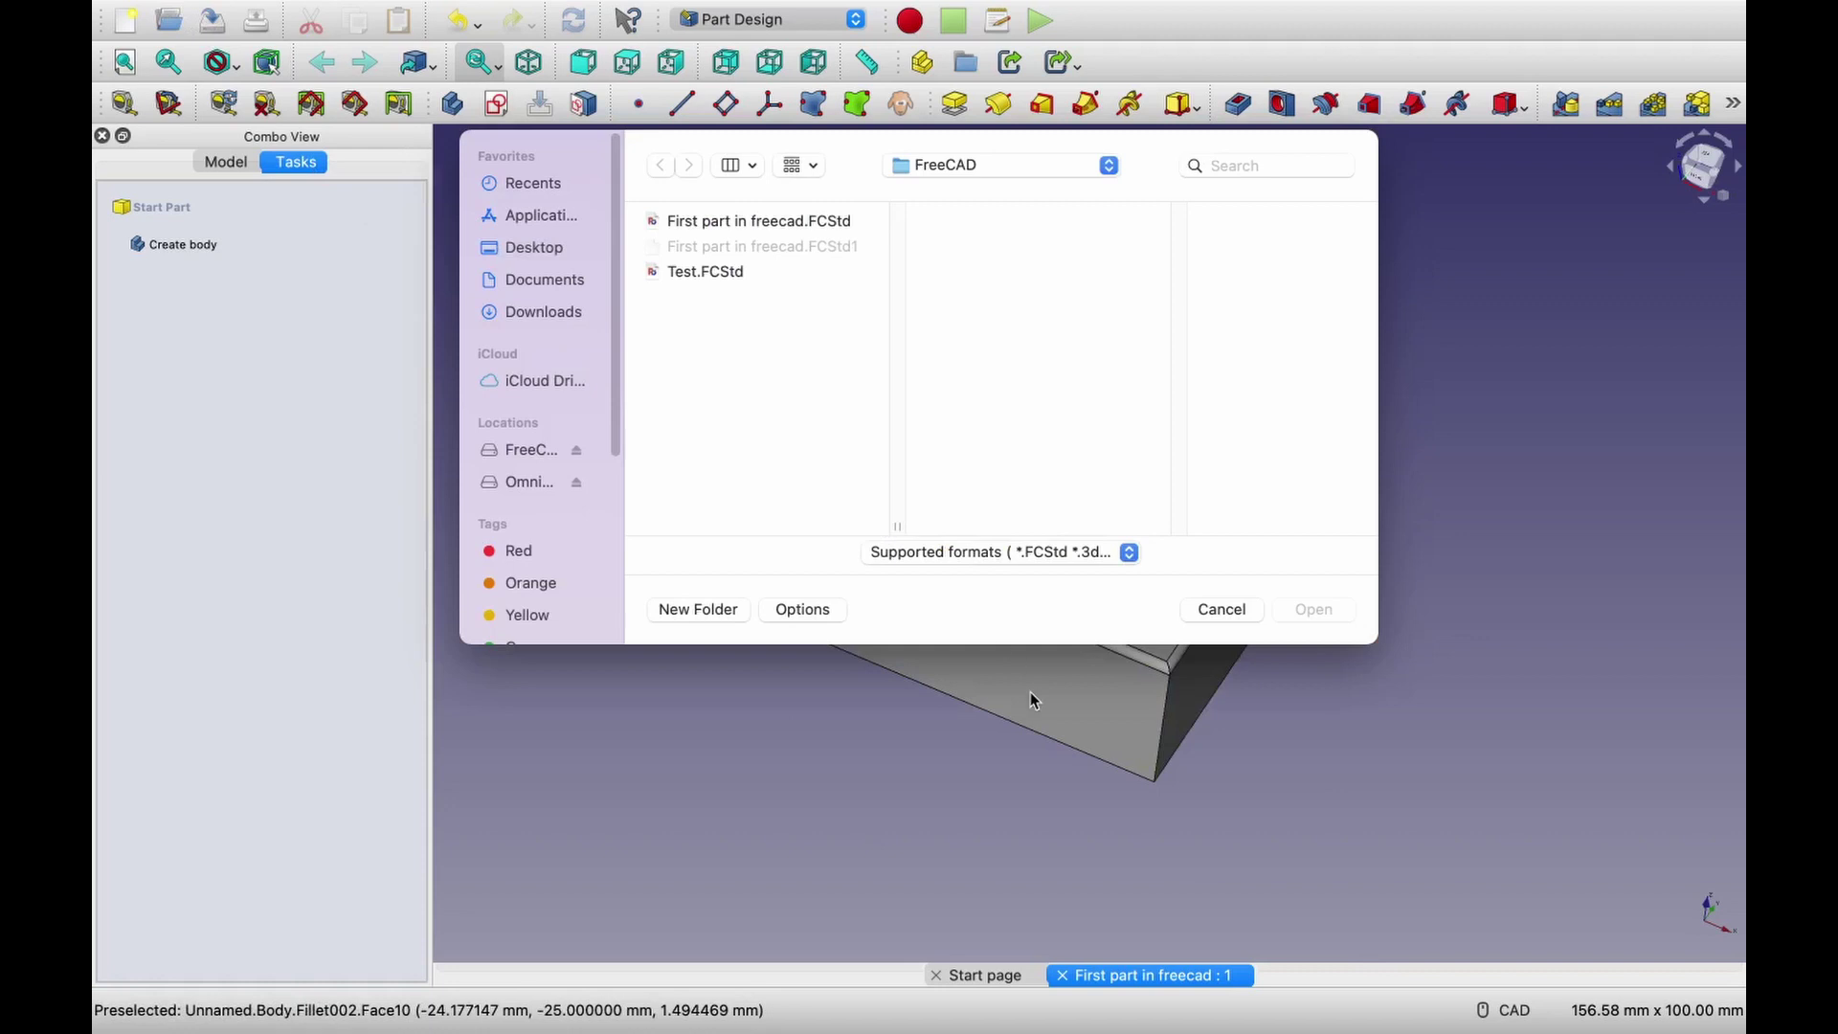
double_click(705, 272)
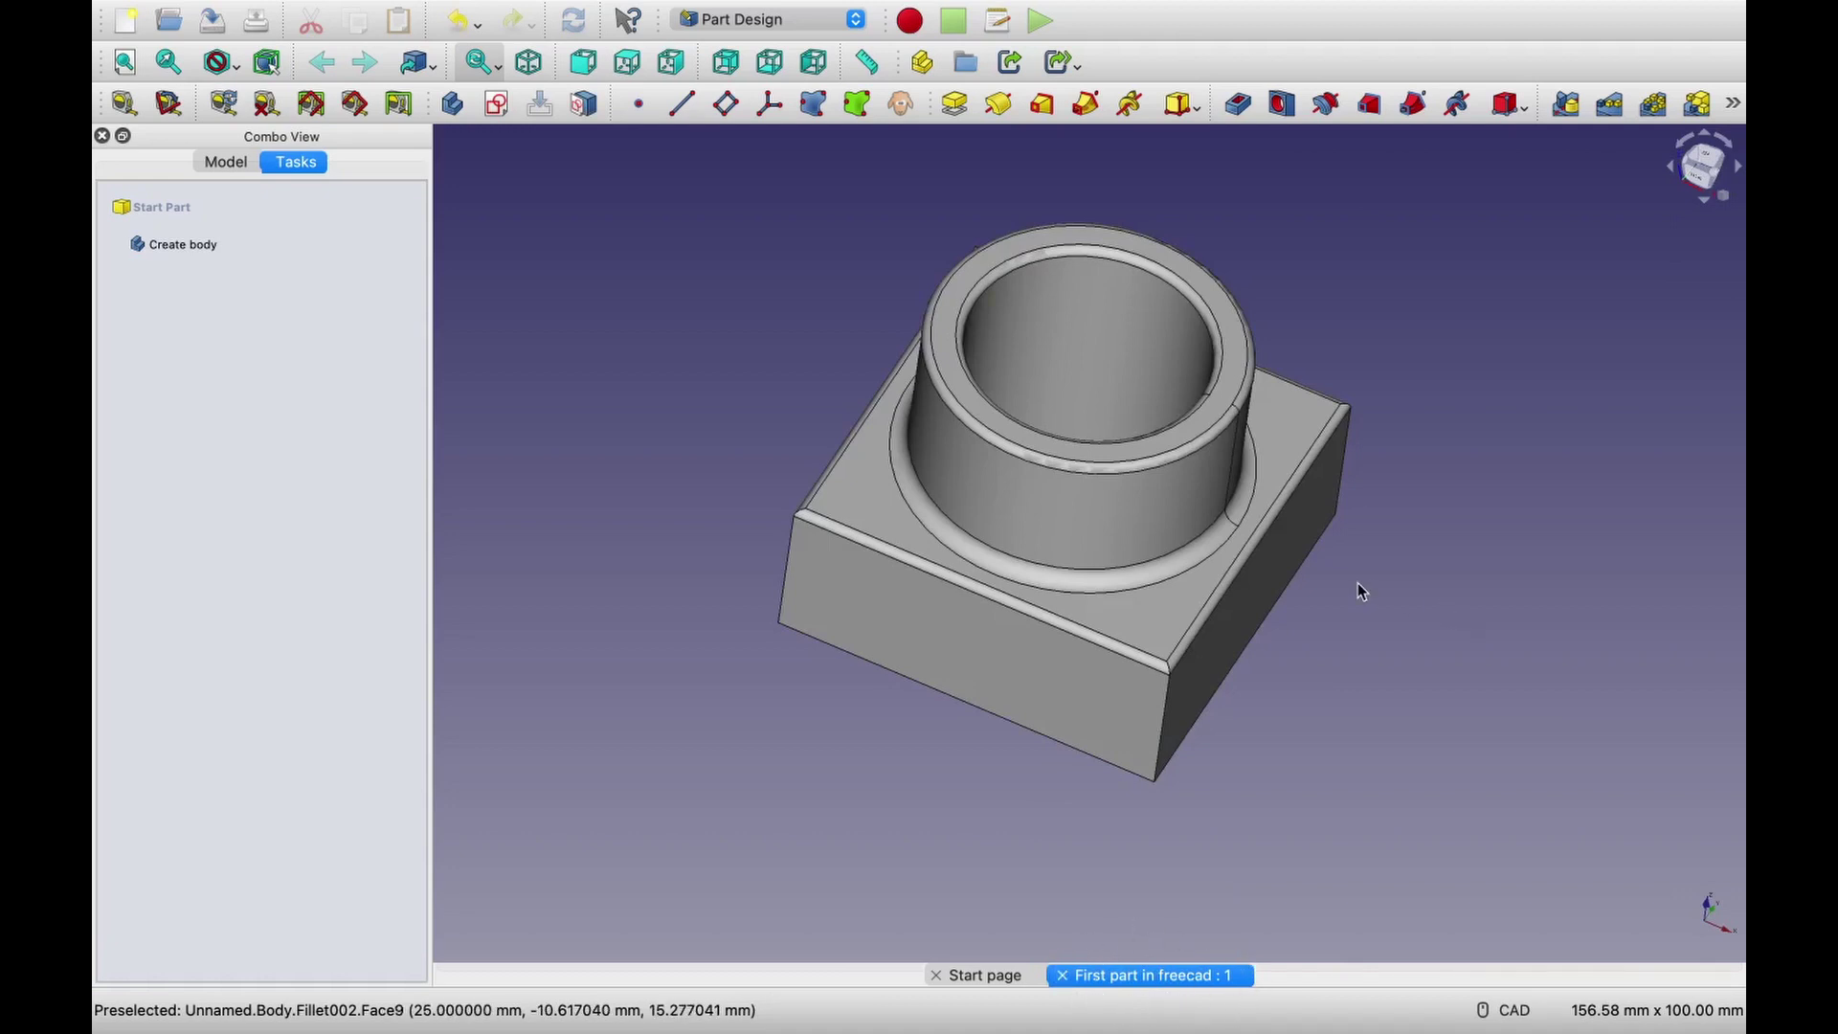
middle_drag(1358, 584, 1292, 648)
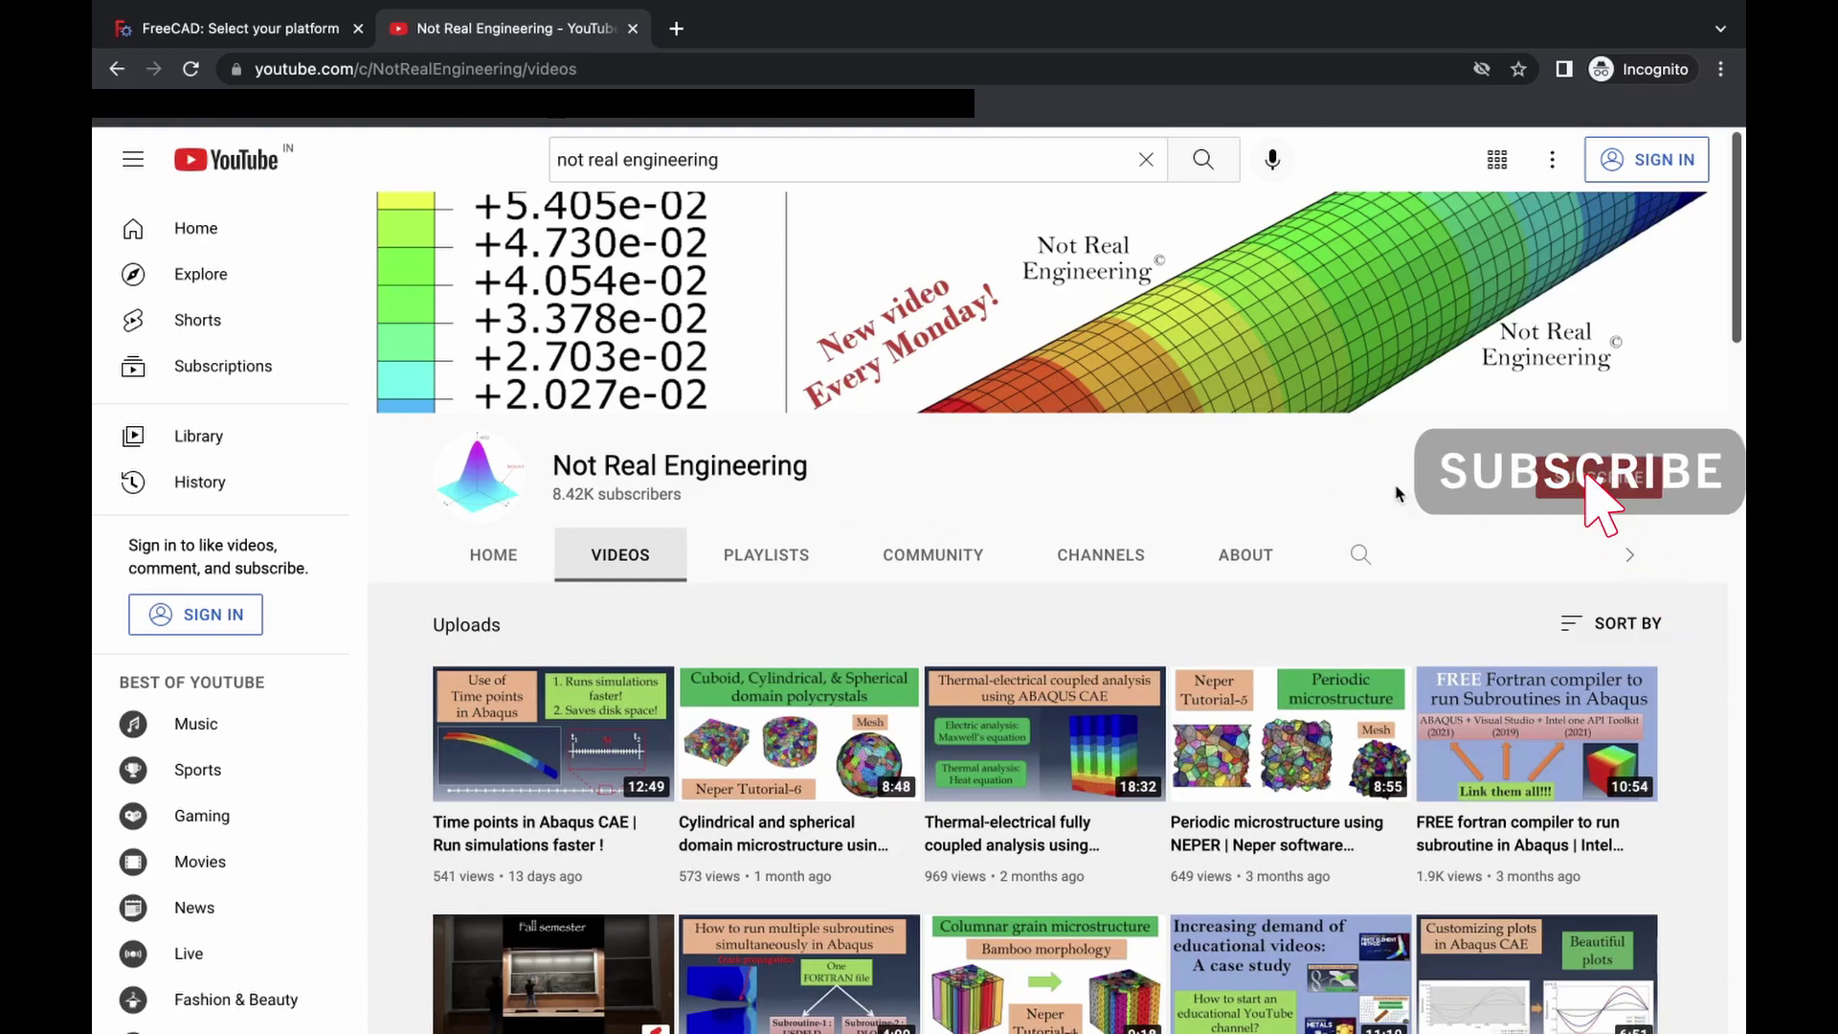
Switch the Not Real Engineering channel to its Playlists tab and browse ANSYS Tricks, ABAQUS Tutorials.
scroll(1060, 799, down, 6)
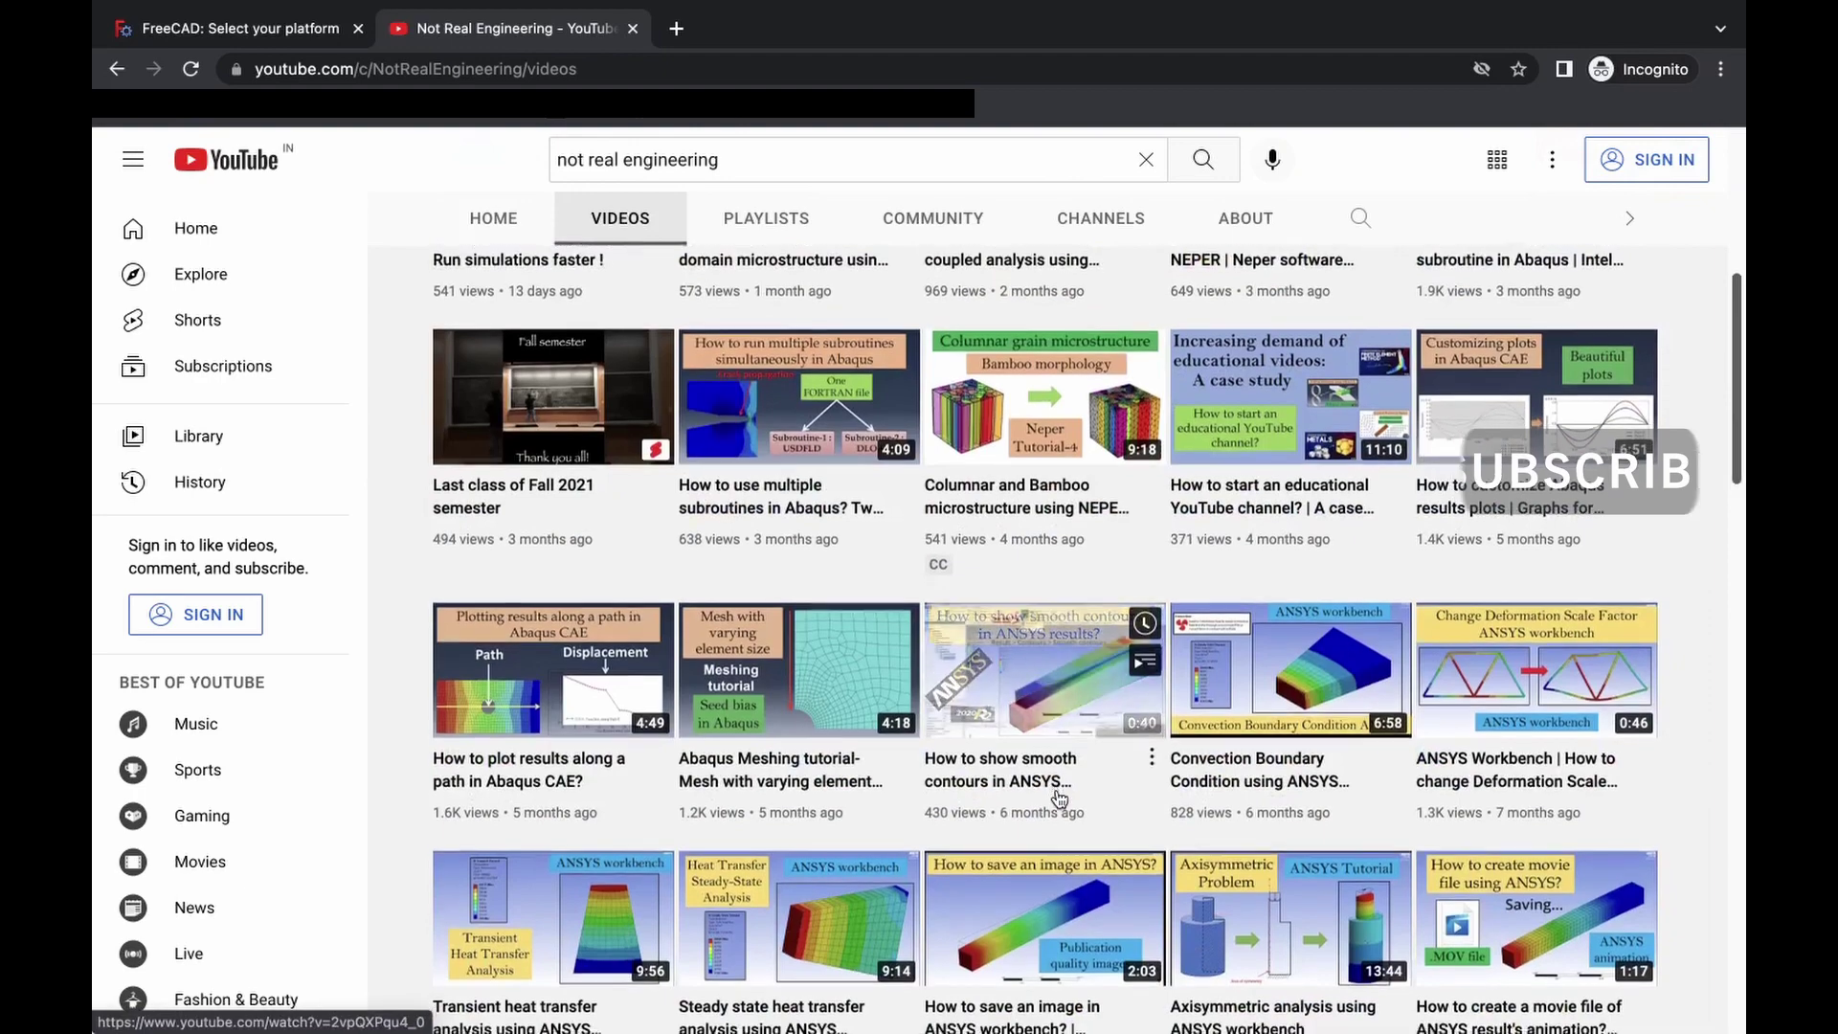
scroll(1060, 799, down, 4)
scroll(1063, 823, up, 10)
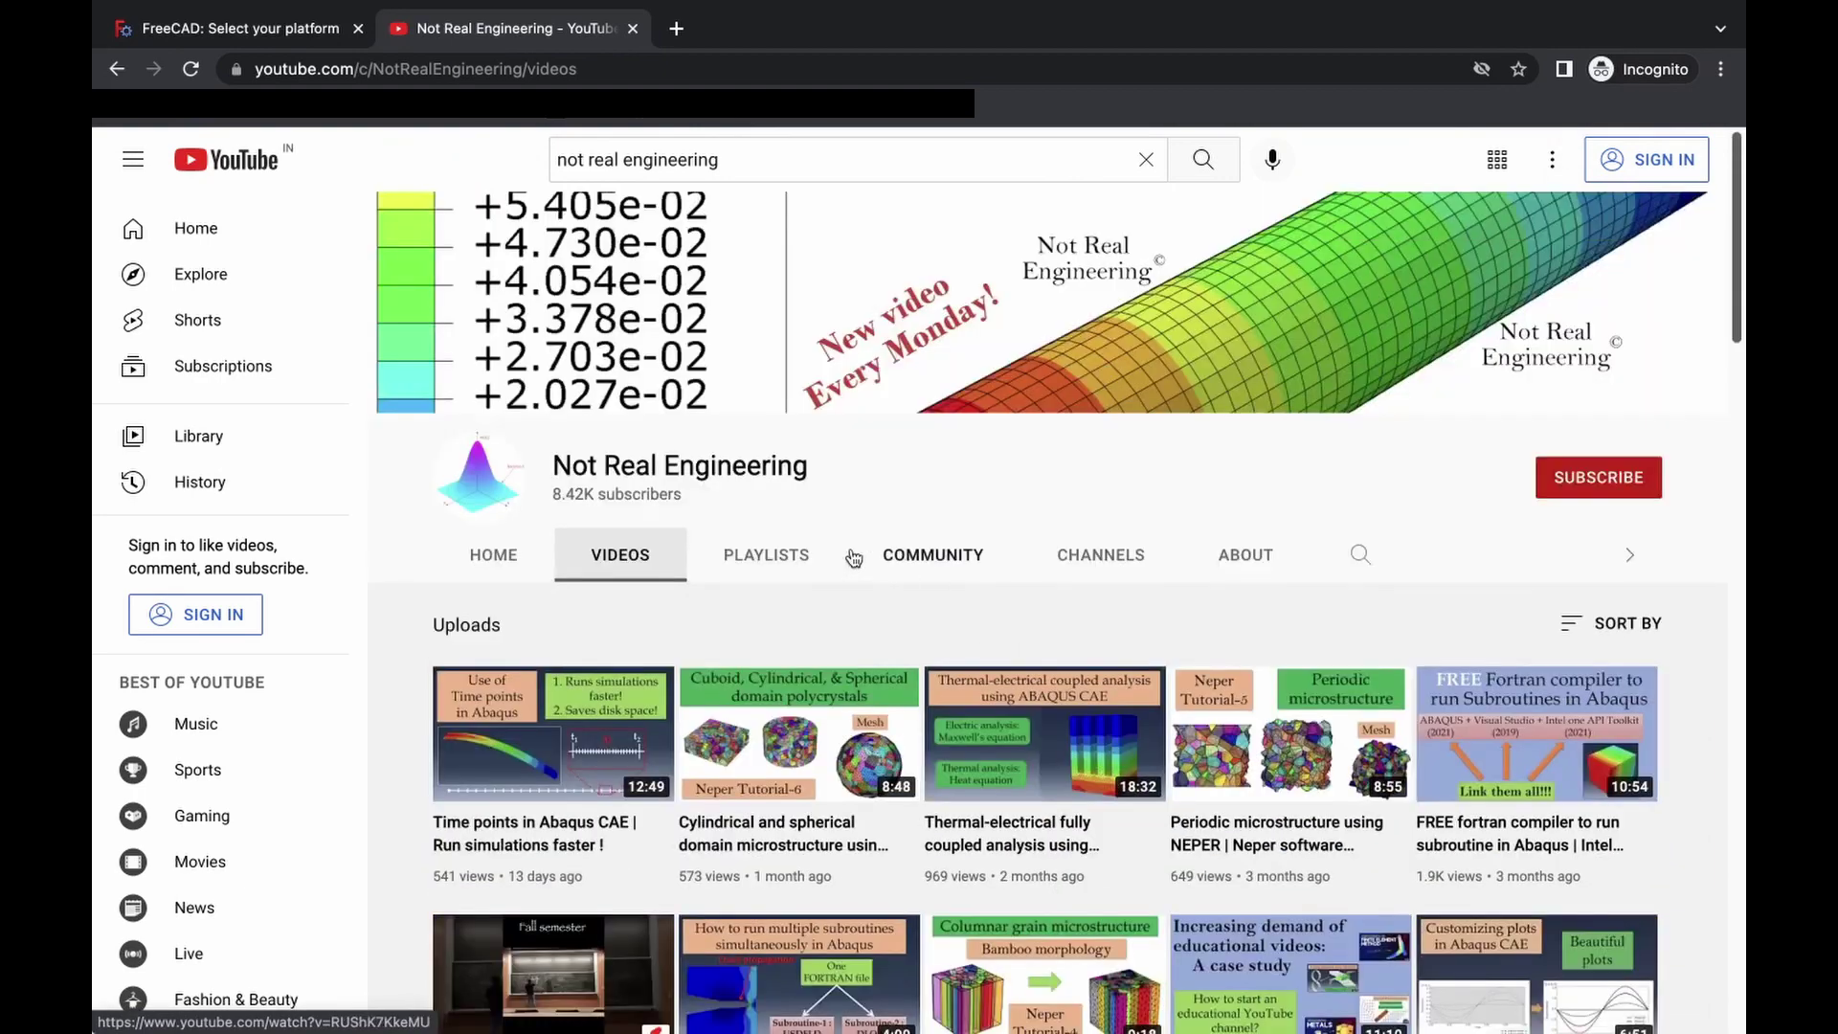
click(777, 564)
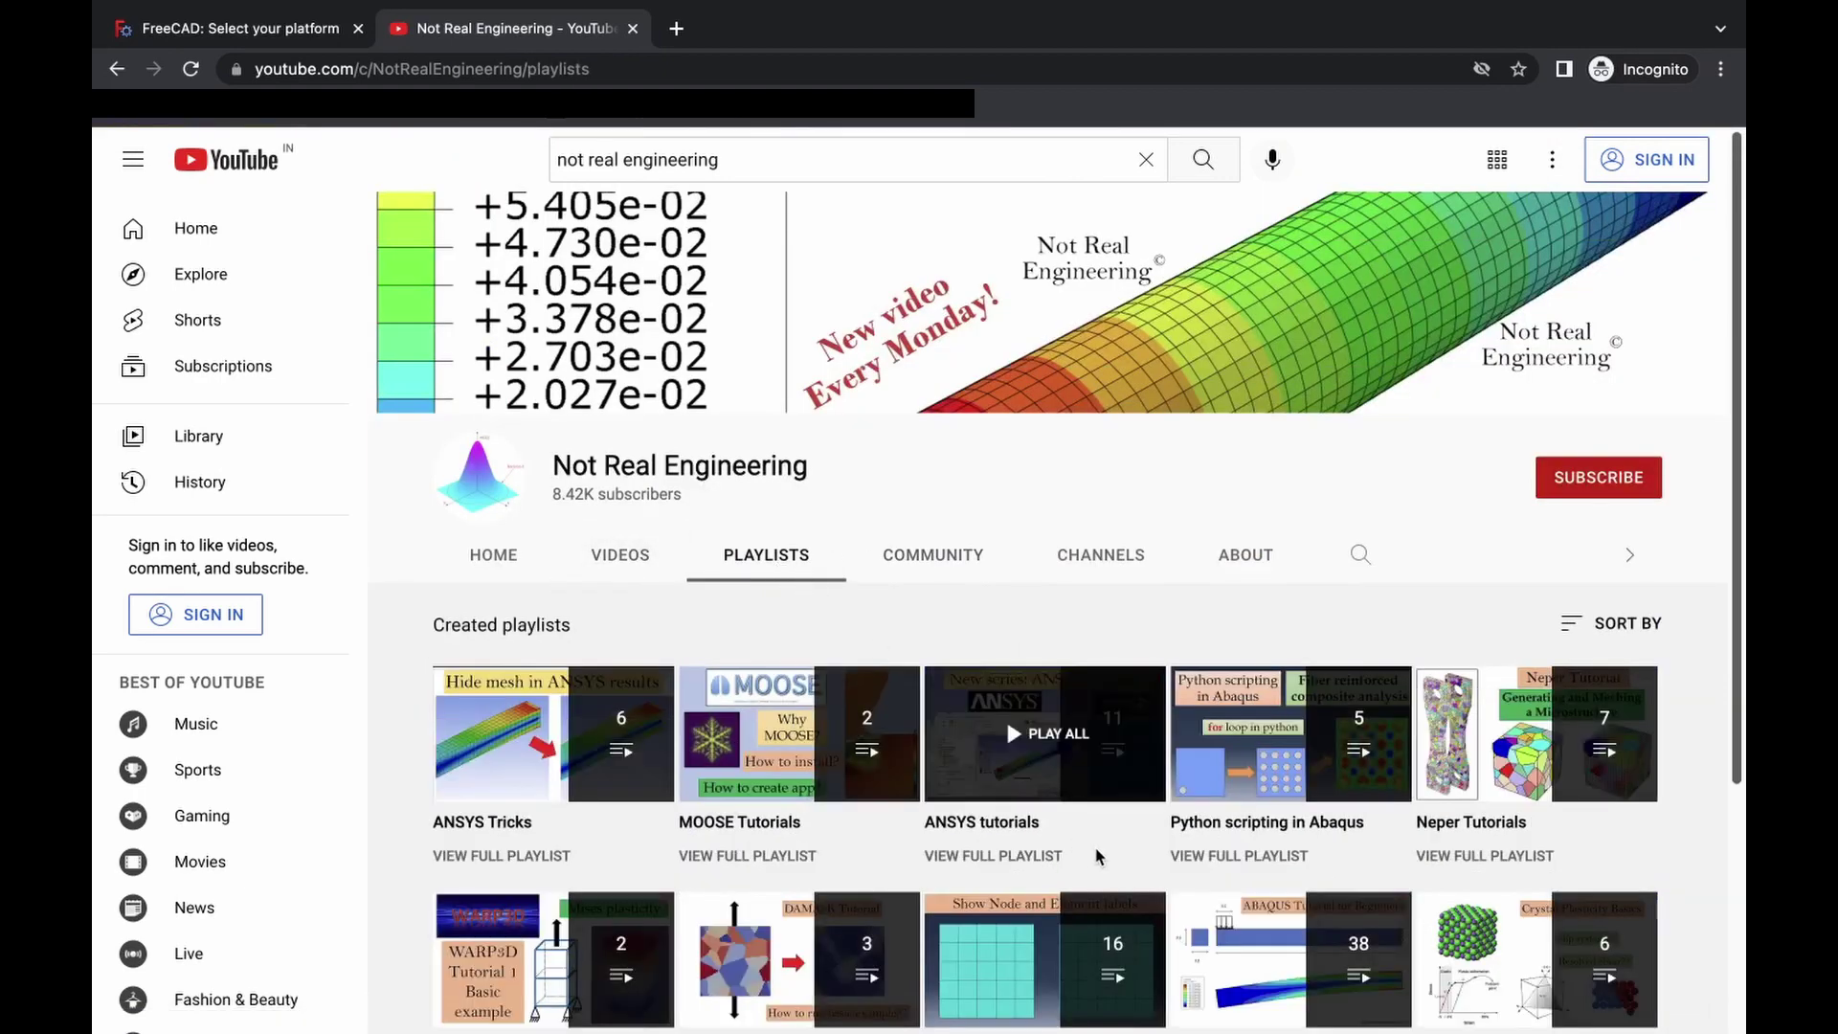
scroll(1099, 856, down, 2)
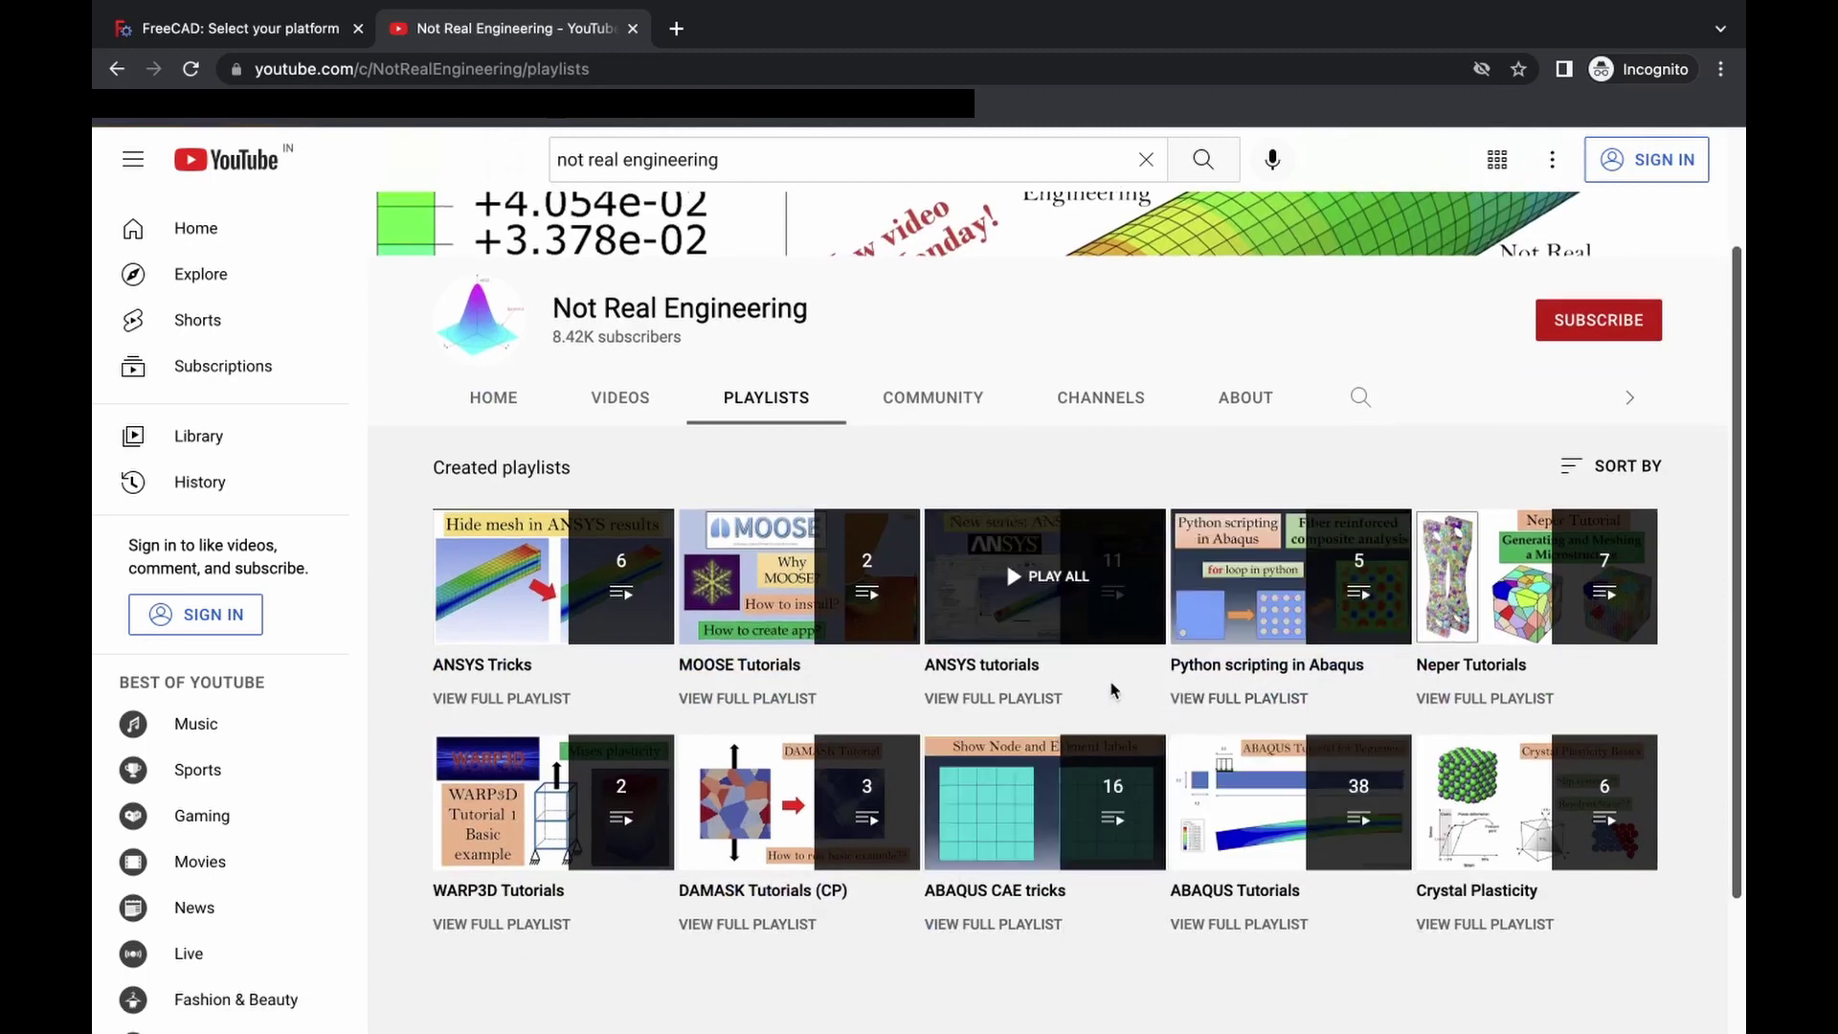
scroll(1113, 690, up, 2)
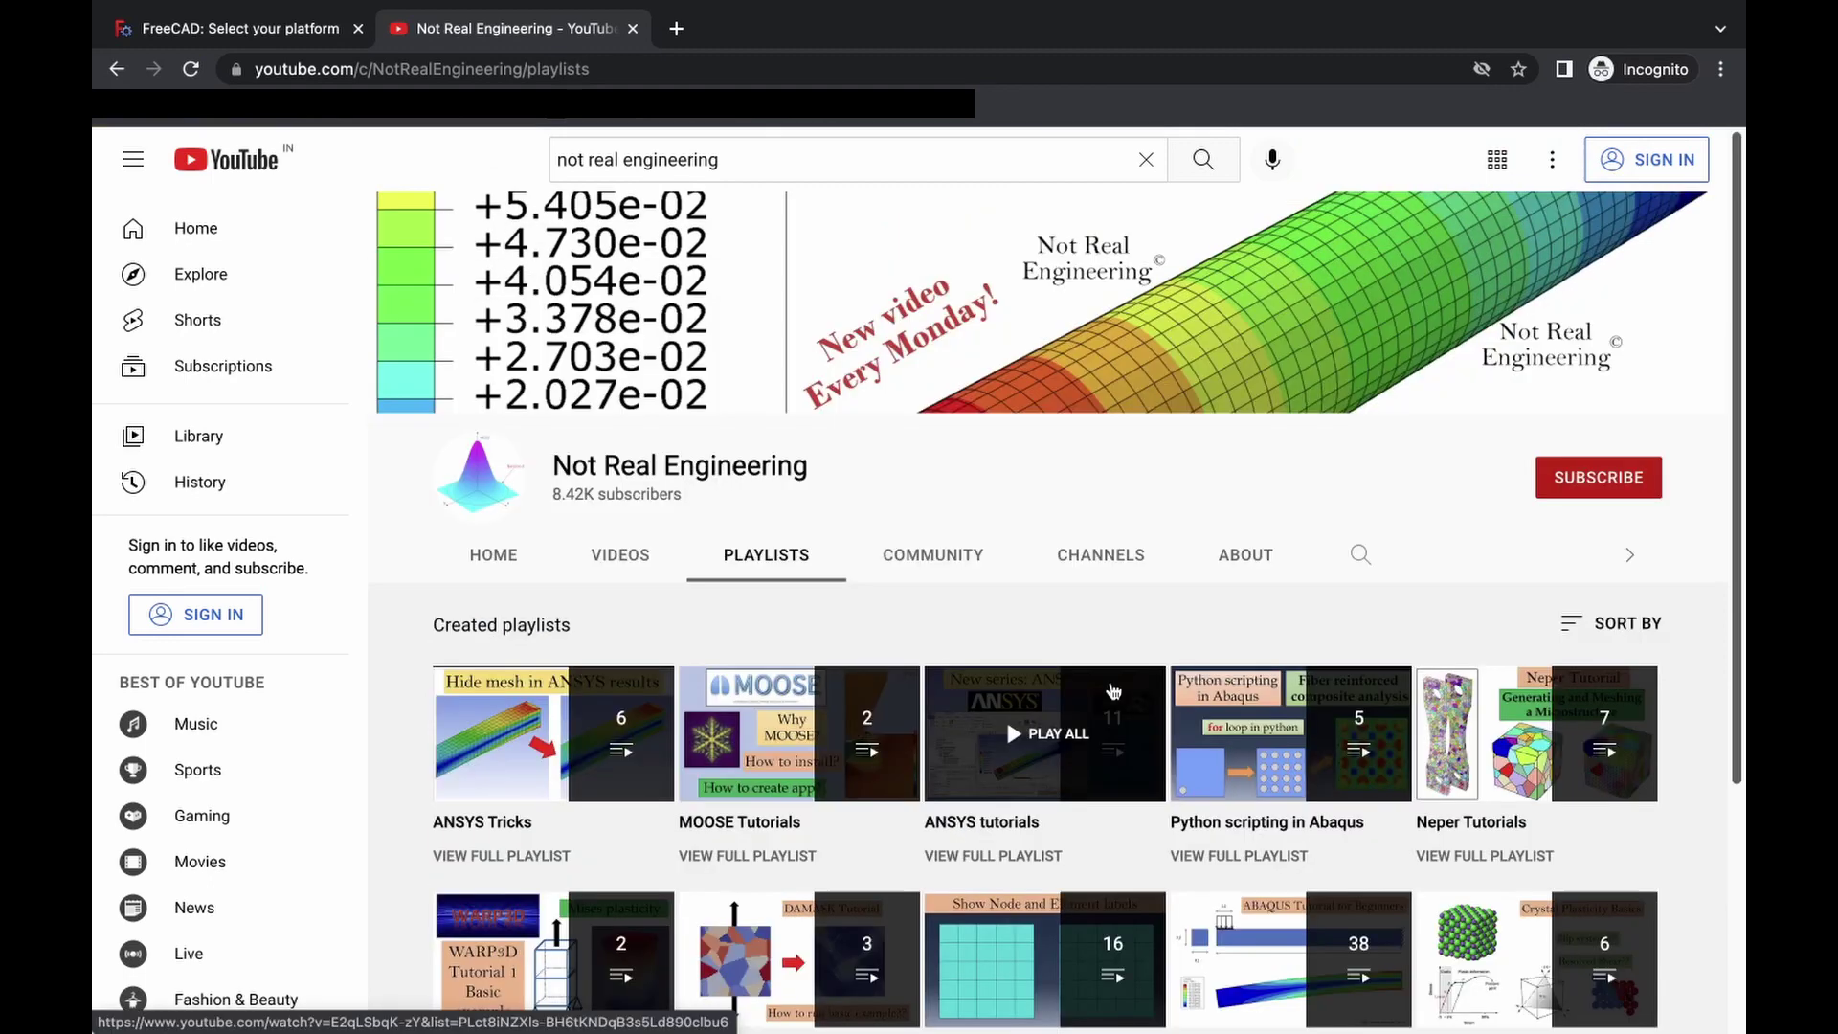